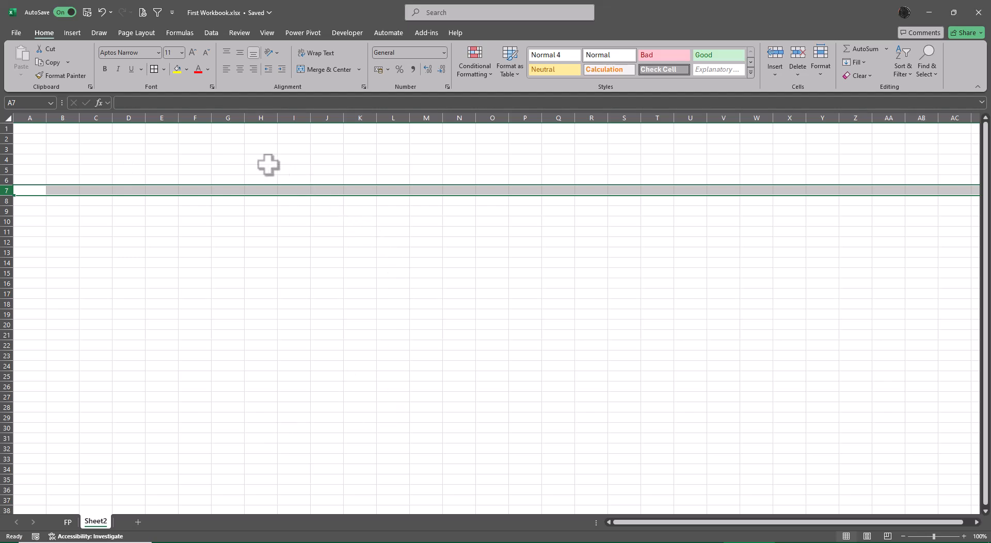
Add column F to the row 7 selection and mark their intersecting cell F7, ending with cell I13 selected.
{"action": "left_click", "coordinate": [195, 118], "text": "ctrl"}
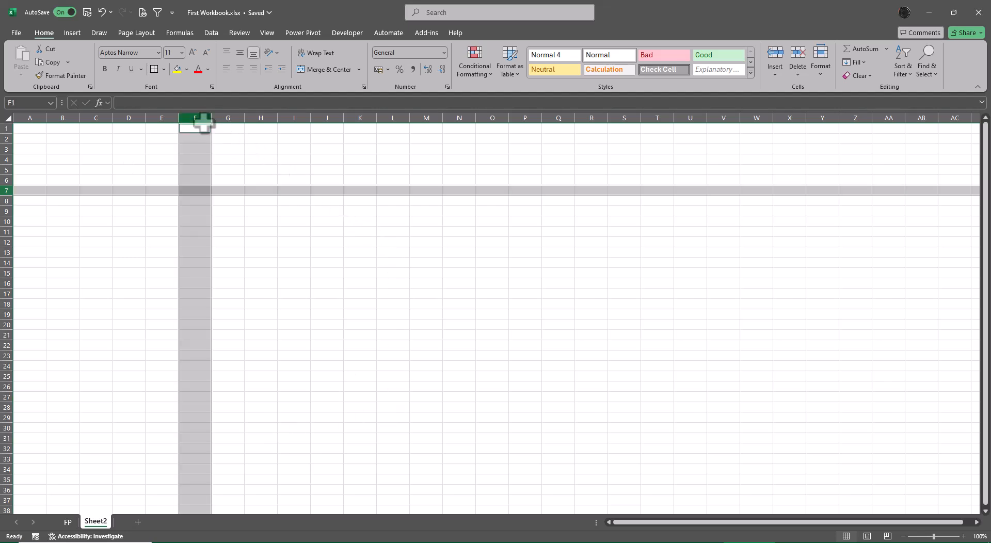
{"action": "left_click", "coordinate": [194, 193], "text": "ctrl"}
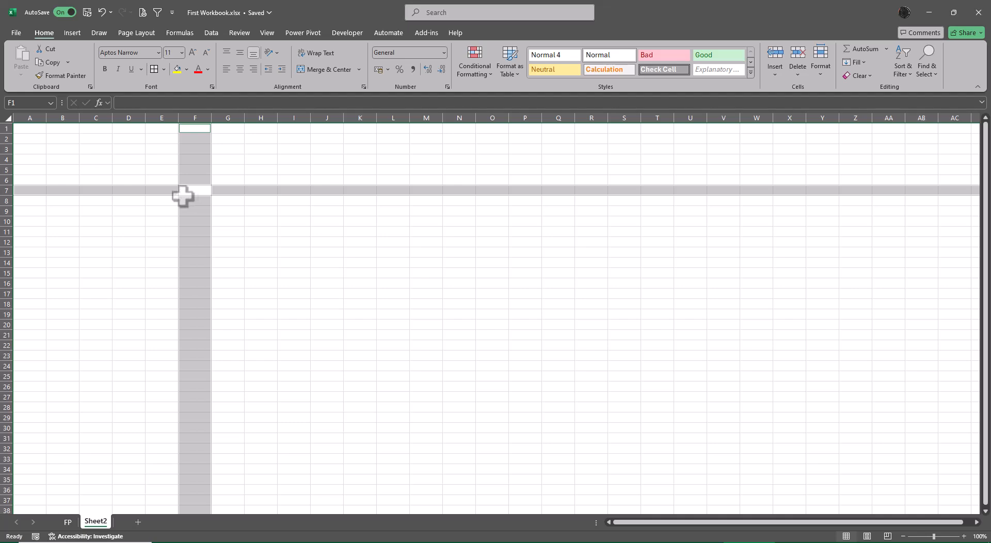
{"action": "left_click", "coordinate": [294, 252]}
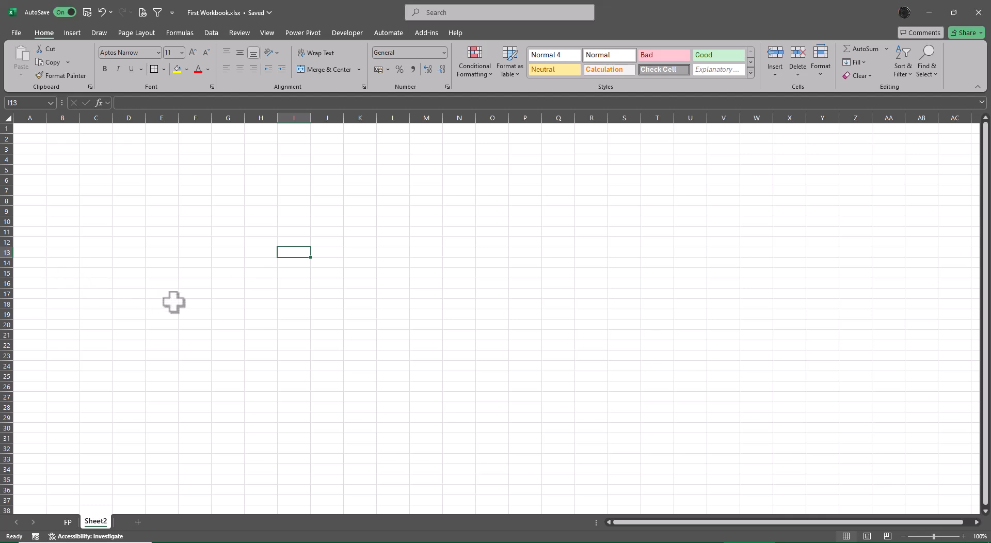
Enter the header Version in cell D4 with 2010 and 2013 in the two cells beneath it.
{"action": "scroll", "coordinate": [223, 309], "scroll_direction": "up", "scroll_amount": 4}
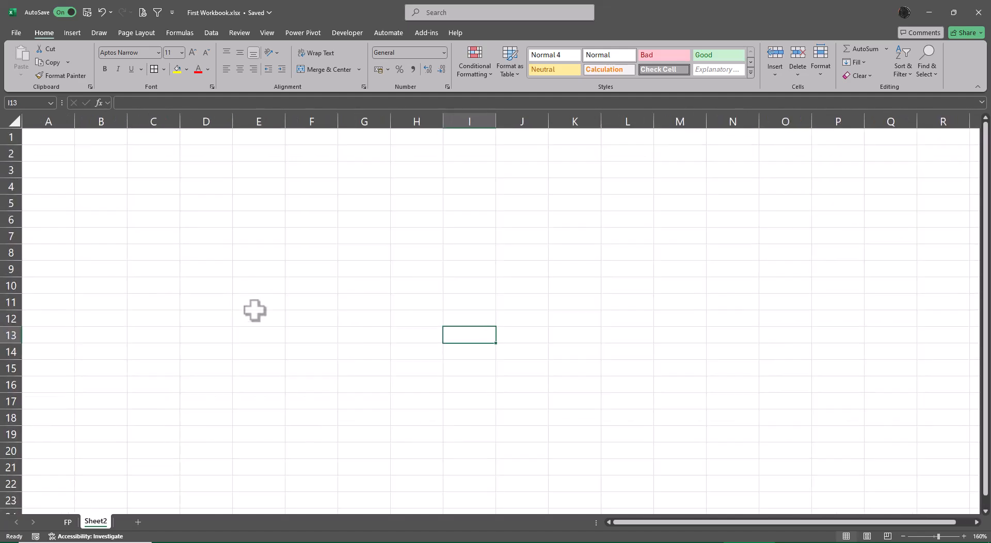
{"action": "left_click", "coordinate": [216, 183]}
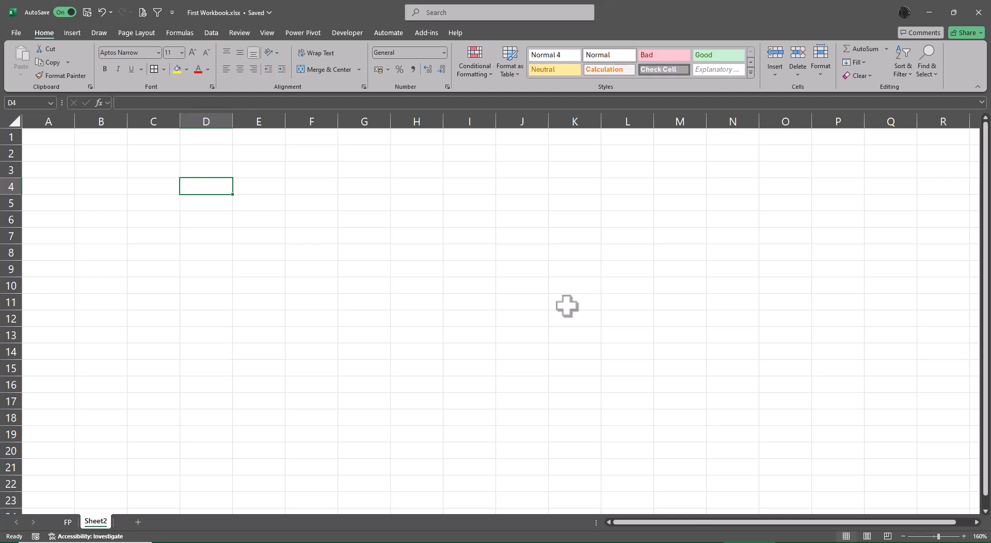
{"action": "type", "text": "Version"}
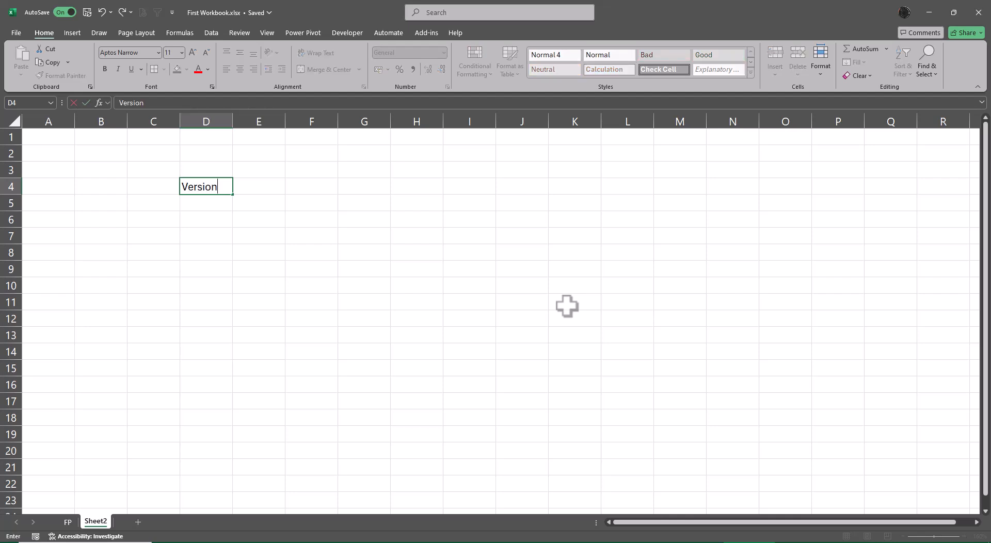
{"action": "key", "text": "Return"}
{"action": "type", "text": "2010"}
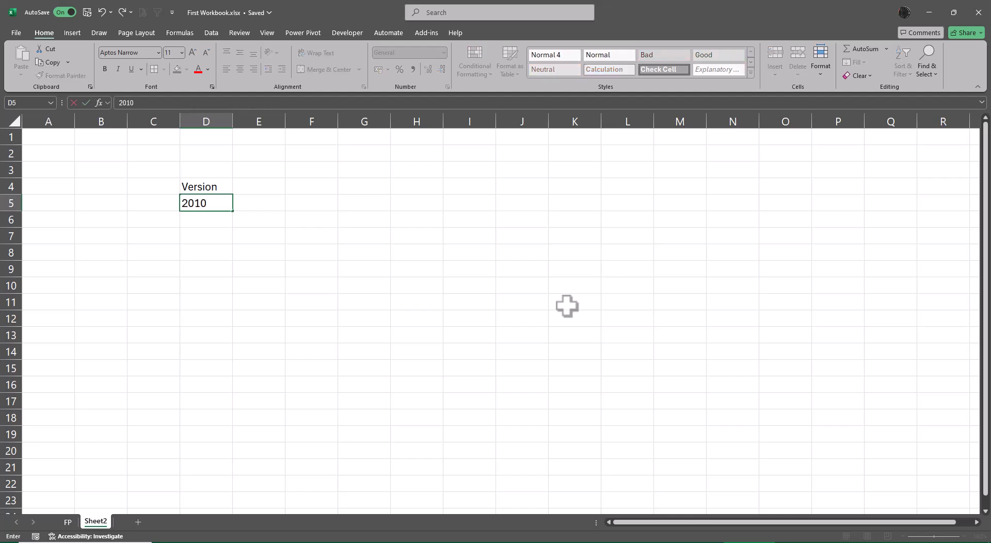
{"action": "key", "text": "Return"}
{"action": "type", "text": "2013"}
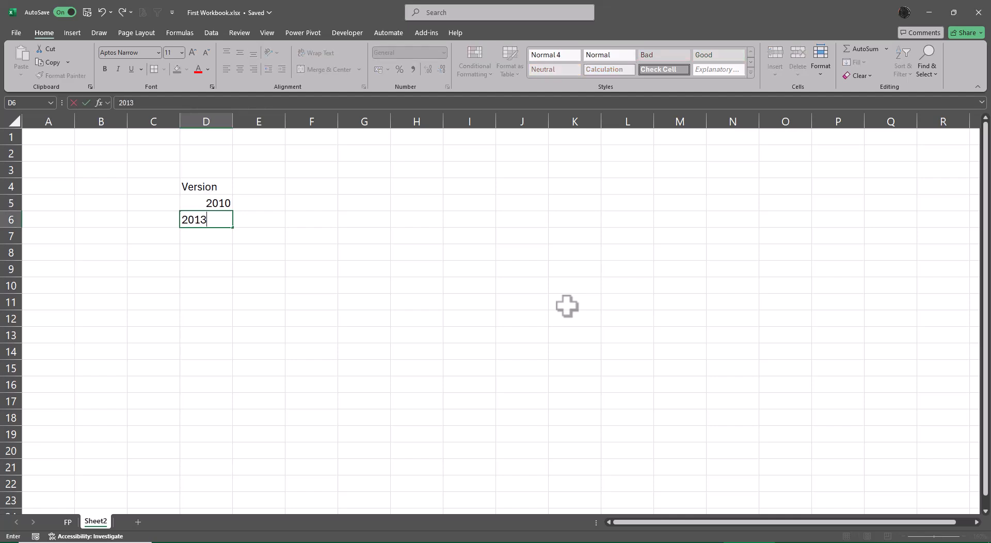
{"action": "key", "text": "Return"}
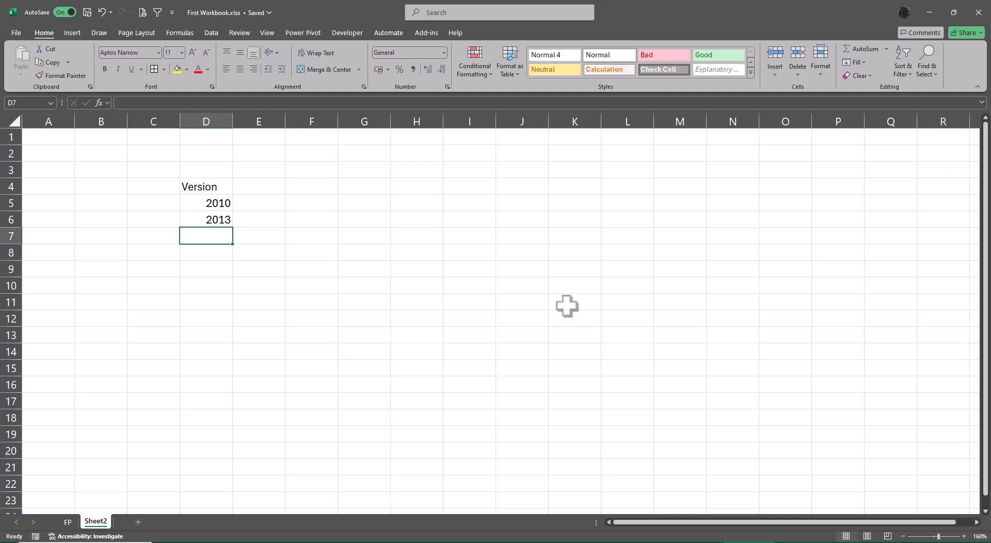
Continue the version list with 2016, 2019 and 2021 in cells D7 to D9.
{"action": "type", "text": "2016"}
{"action": "key", "text": "Return"}
{"action": "type", "text": "20"}
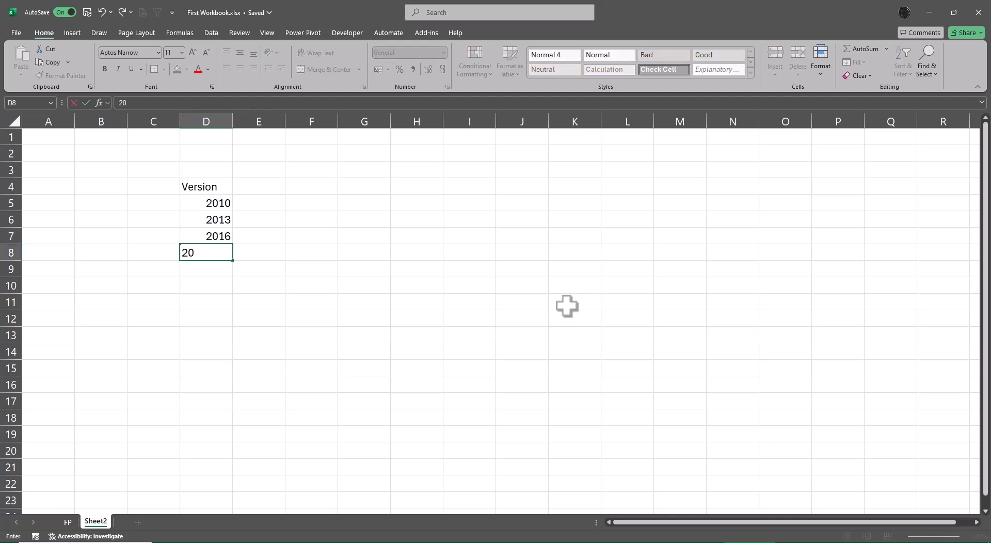
{"action": "type", "text": "19"}
{"action": "key", "text": "Return"}
{"action": "type", "text": "2021"}
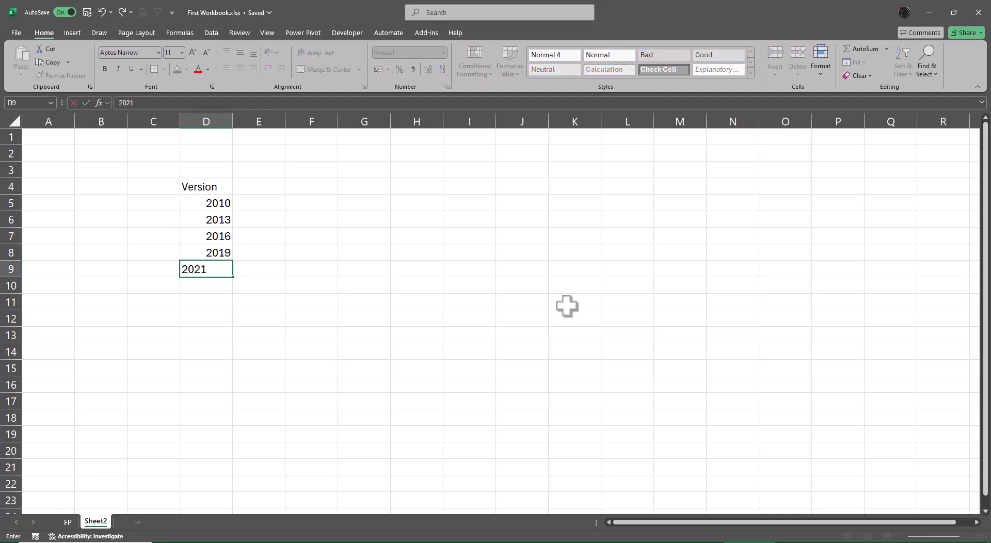
{"action": "key", "text": "Return"}
Fill cells C6:C9 beside the version years with the text Office 365 in one entry.
{"action": "key", "text": "Up"}
{"action": "key", "text": "Up"}
{"action": "key", "text": "Up"}
{"action": "key", "text": "Up"}
{"action": "key", "text": "Left"}
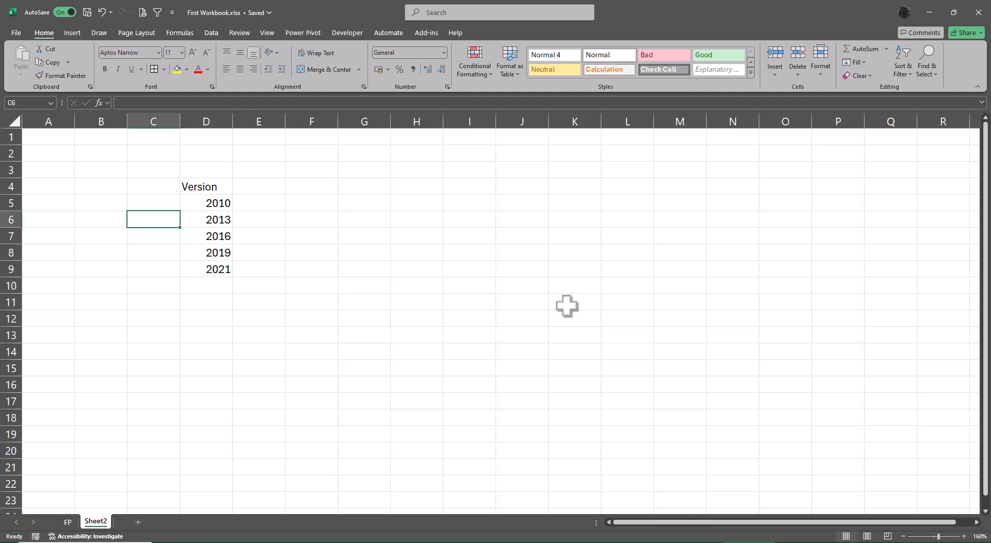
{"action": "key", "text": "shift+Left"}
{"action": "key", "text": "shift+Left"}
{"action": "key", "text": "shift+Right"}
{"action": "key", "text": "shift+Right"}
{"action": "key", "text": "shift+Down"}
{"action": "key", "text": "shift+Down"}
{"action": "key", "text": "shift+Down"}
{"action": "type", "text": "Offi"}
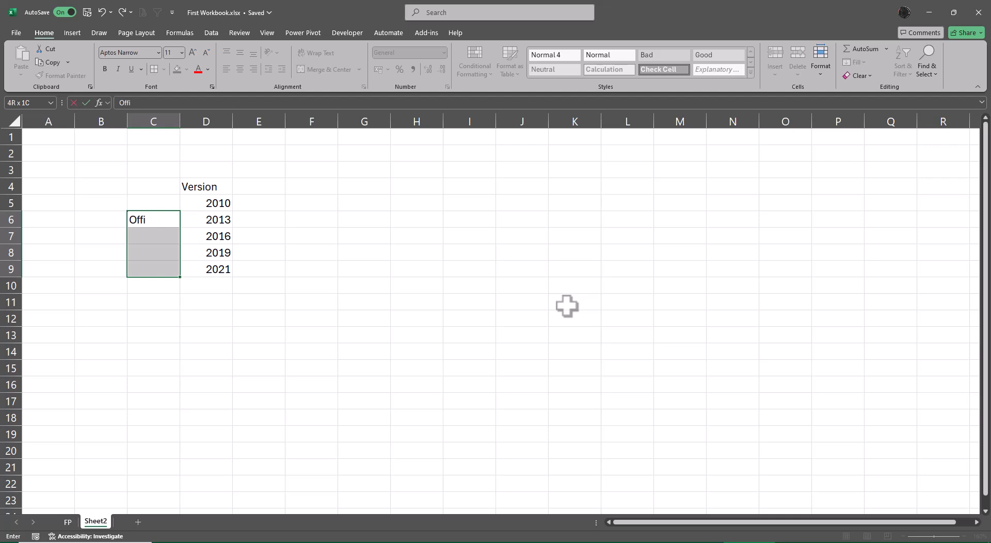
{"action": "type", "text": "ce 365"}
{"action": "key", "text": "ctrl+Return"}
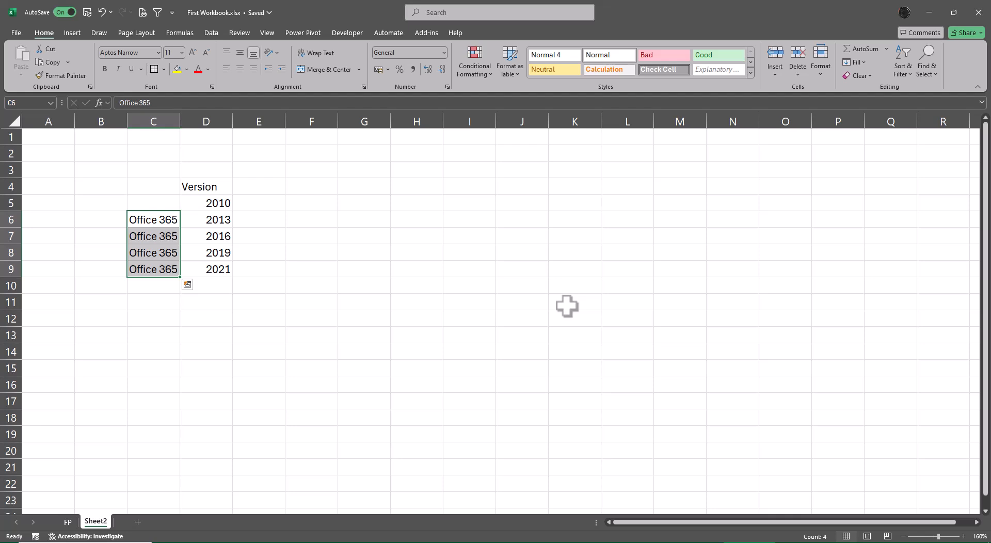
Merge and center the Office 365 cells C6:C9, accepting the loss of duplicate values, and align the text vertically to the middle.
{"action": "key", "text": "Right"}
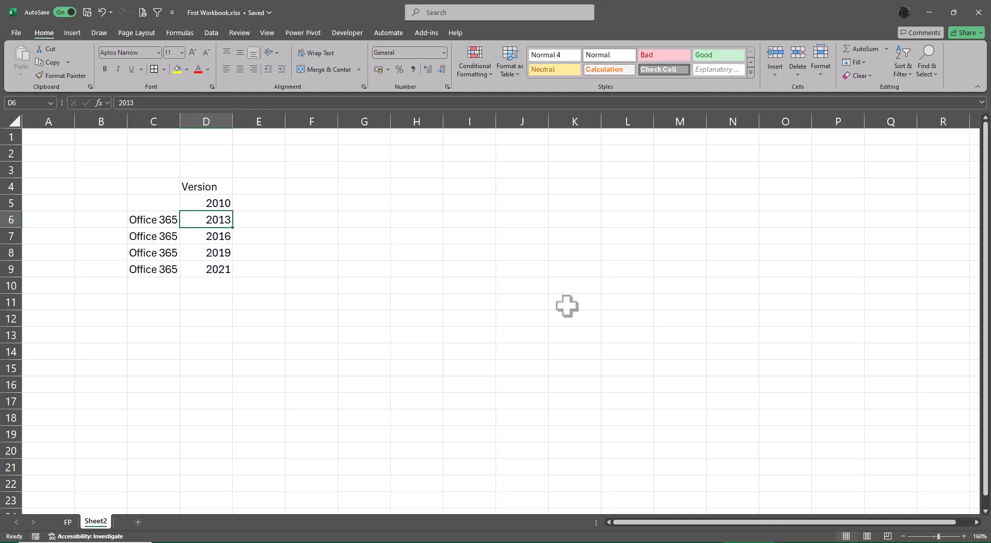
{"action": "key", "text": "Left"}
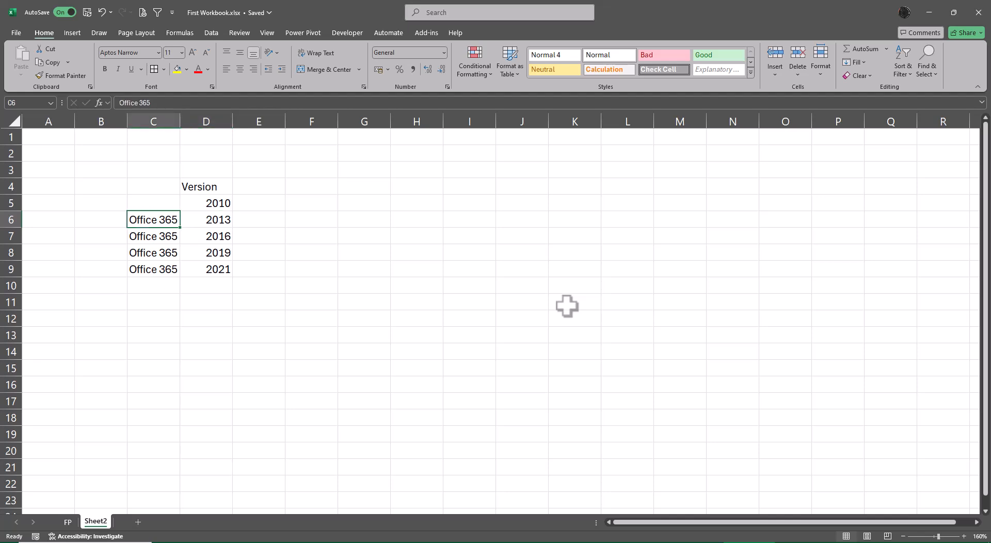
{"action": "key", "text": "ctrl+shift+Down"}
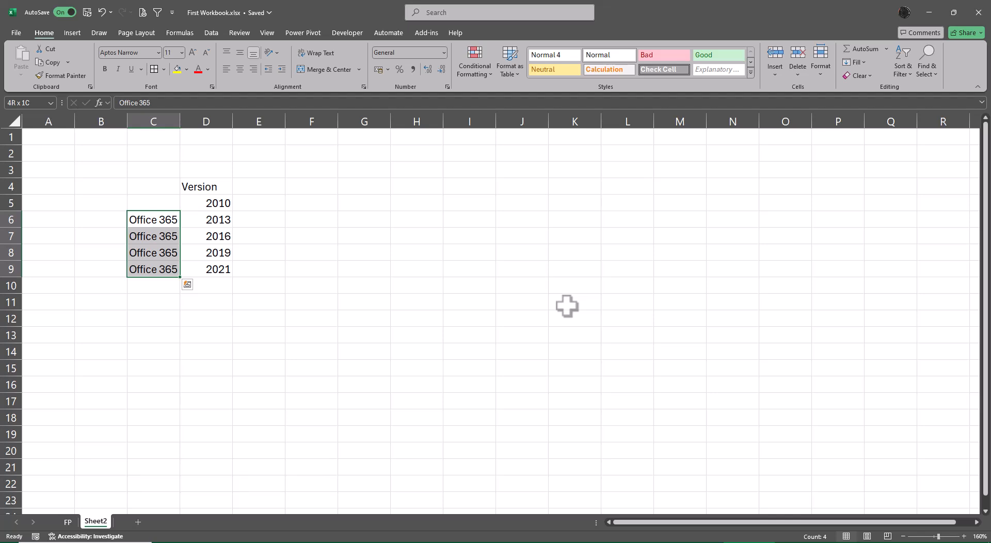
{"action": "left_click", "coordinate": [325, 70]}
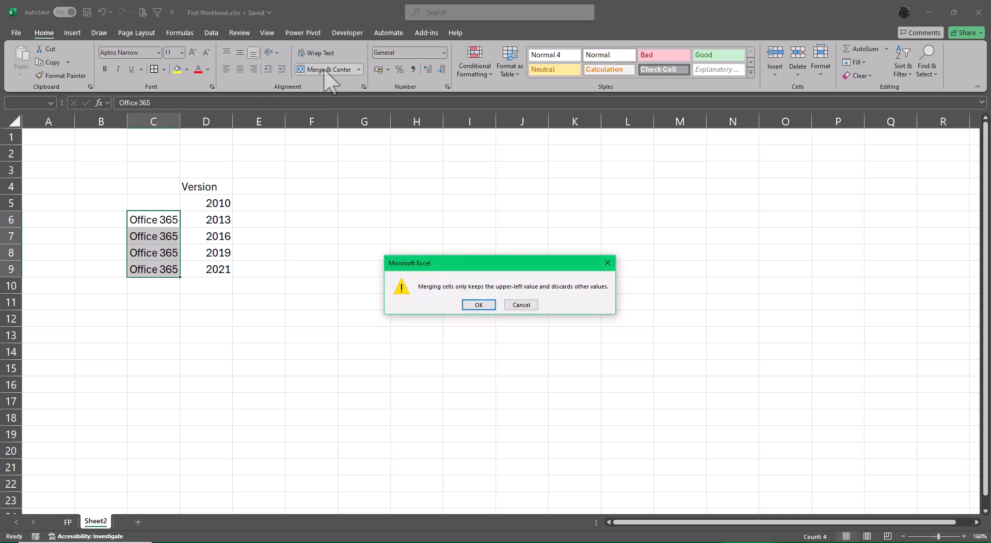
{"action": "left_click", "coordinate": [478, 305]}
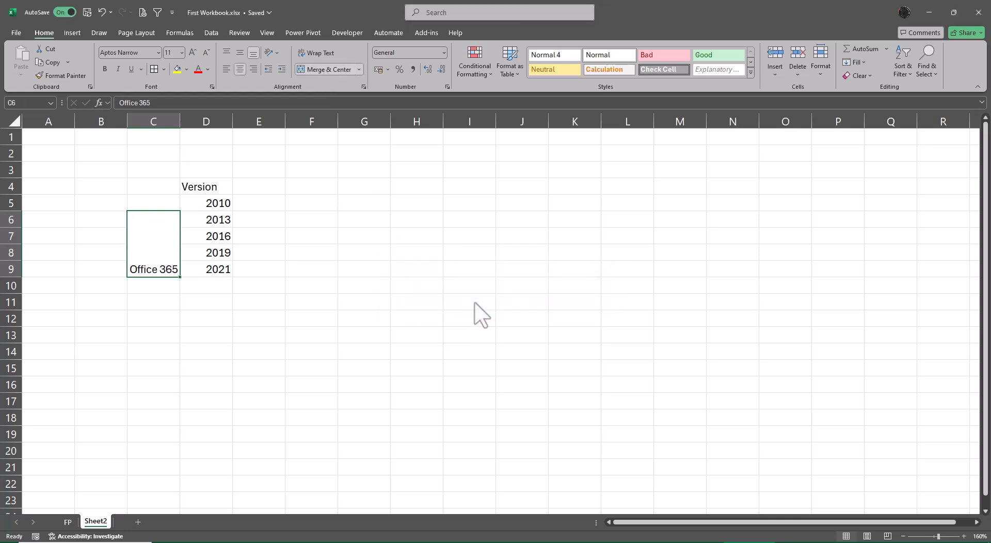
{"action": "left_click", "coordinate": [240, 55]}
{"action": "left_click", "coordinate": [381, 242]}
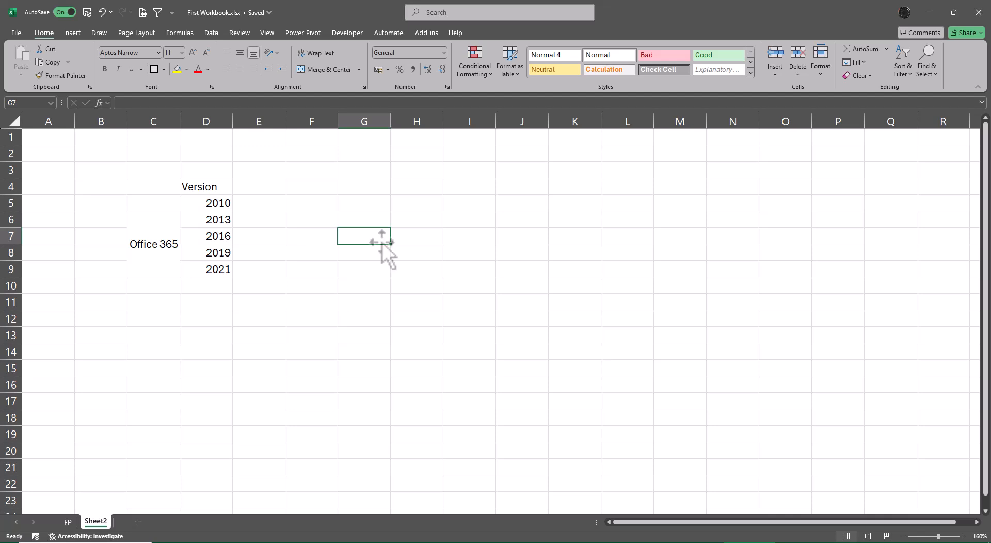
Add the headers Rows in E4 and Columns in F4 next to the Version header.
{"action": "key", "text": "Left"}
{"action": "key", "text": "Left"}
{"action": "key", "text": "Up"}
{"action": "key", "text": "Up"}
{"action": "key", "text": "Up"}
{"action": "type", "text": "Rows"}
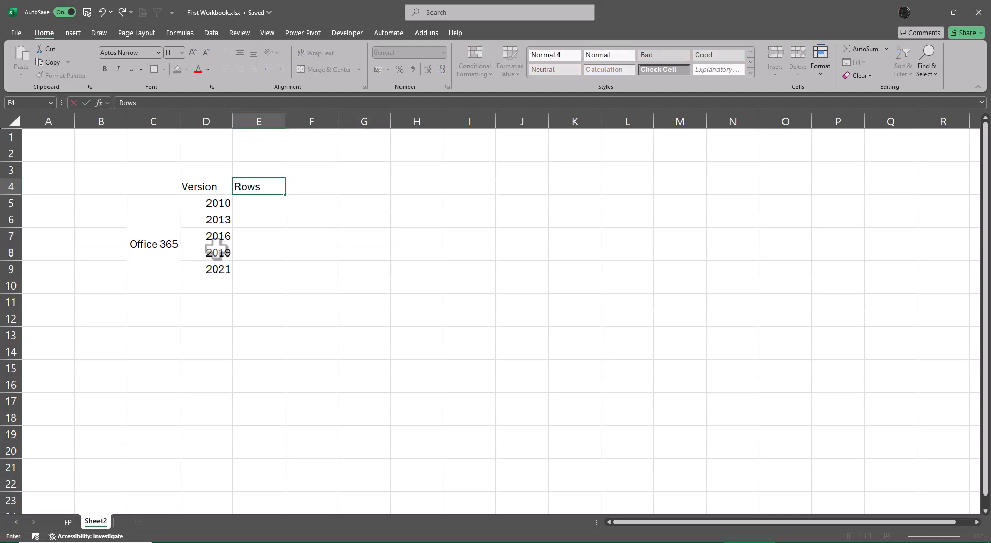
{"action": "key", "text": "Tab"}
{"action": "type", "text": "Column"}
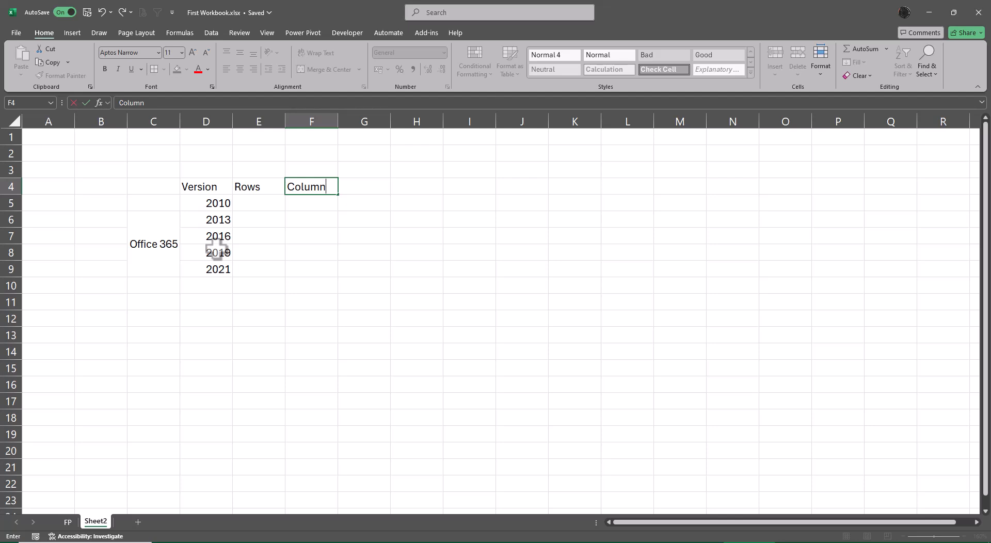
{"action": "type", "text": "s"}
{"action": "key", "text": "Return"}
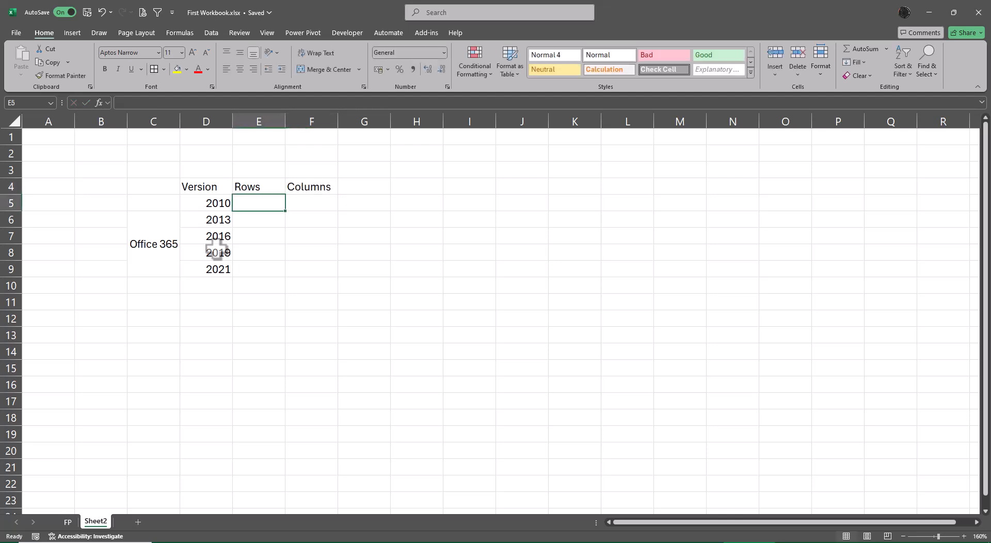
Fill the Rows cells E5:E9 with 1048576 in one entry.
{"action": "key", "text": "shift+Down"}
{"action": "key", "text": "shift+Down"}
{"action": "key", "text": "shift+Down"}
{"action": "key", "text": "shift+Down"}
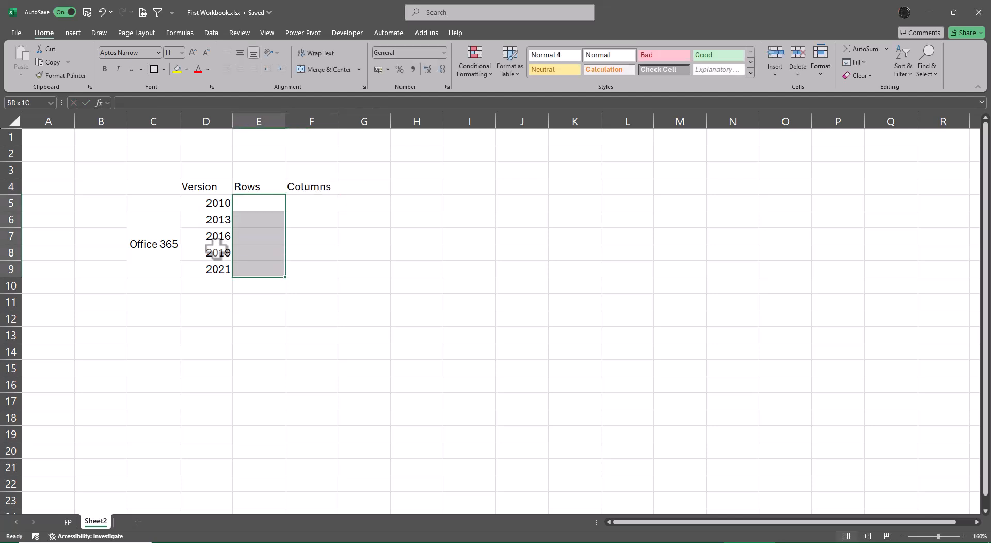
{"action": "type", "text": "1048576"}
{"action": "key", "text": "ctrl+Return"}
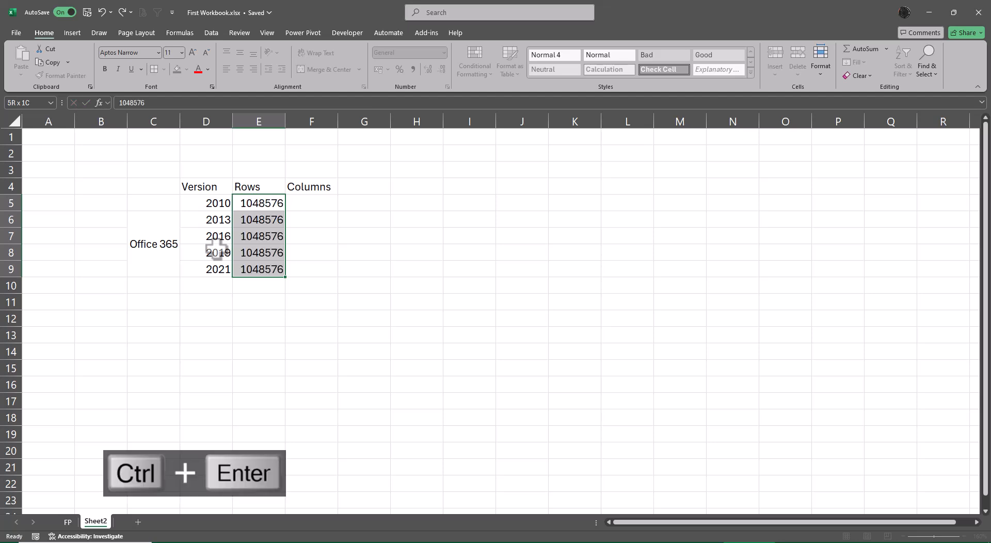
Fill the Columns cells F5:F9 with 16384 in one entry.
{"action": "key", "text": "Right"}
{"action": "key", "text": "shift+Down"}
{"action": "key", "text": "shift+Down"}
{"action": "key", "text": "shift+Down"}
{"action": "key", "text": "shift+Down"}
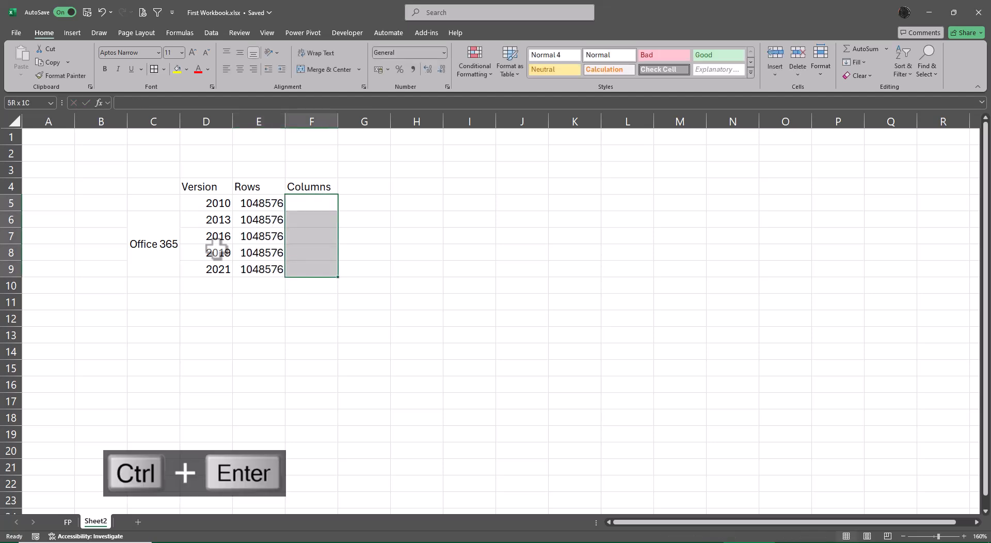
{"action": "type", "text": "16384"}
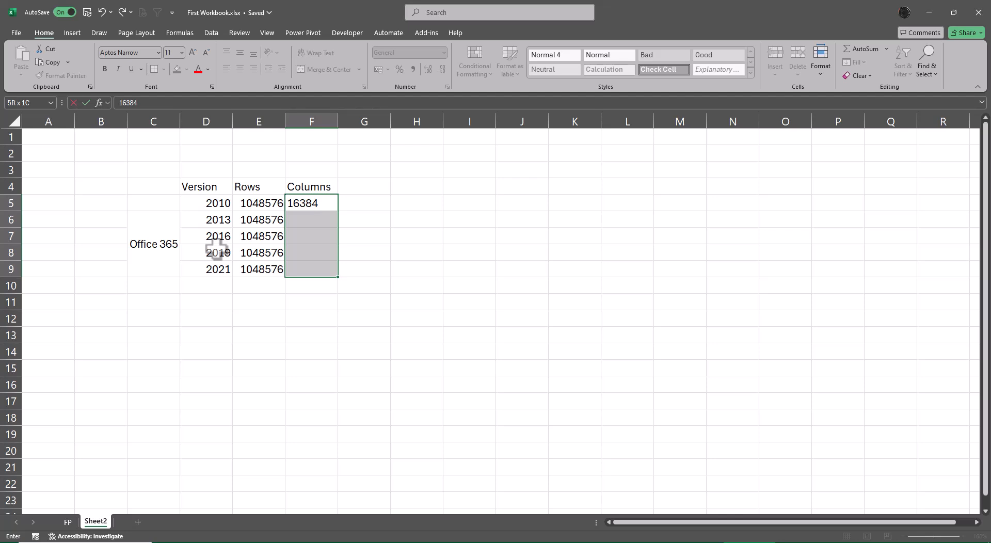
{"action": "key", "text": "ctrl+Return"}
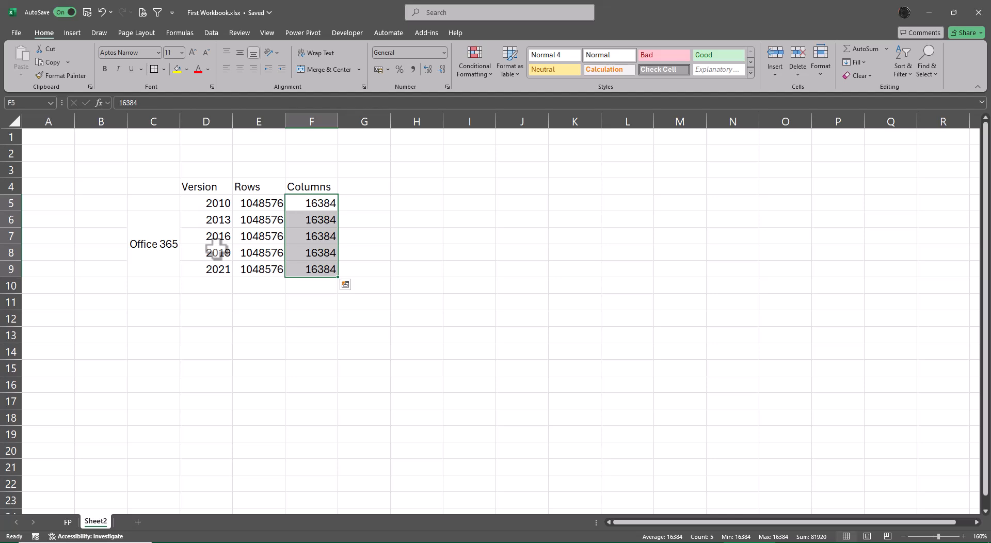
Enter the heading Jump in cell F11, below the version table.
{"action": "key", "text": "Down"}
{"action": "key", "text": "Down"}
{"action": "key", "text": "Down"}
{"action": "key", "text": "Down"}
{"action": "key", "text": "Down"}
{"action": "key", "text": "Down"}
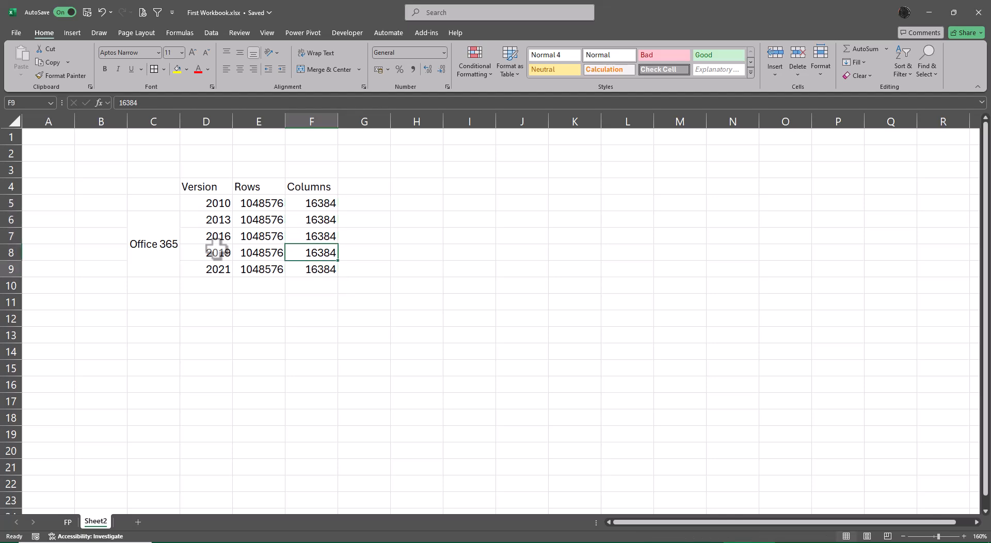
{"action": "type", "text": "Jump"}
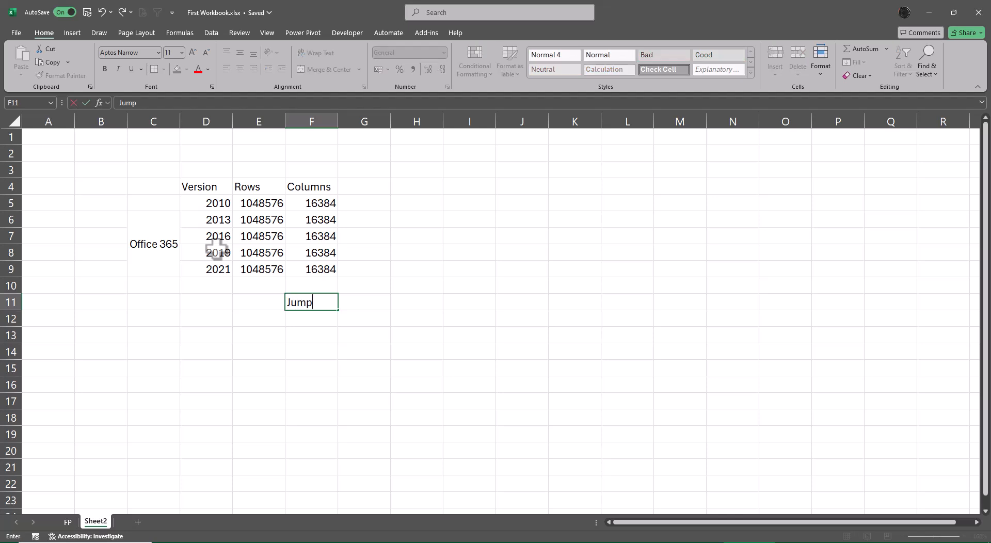
{"action": "key", "text": "Return"}
Label the jump rows with Last and Column in E12:F12, and Last and Row in E13:F13.
{"action": "key", "text": "Left"}
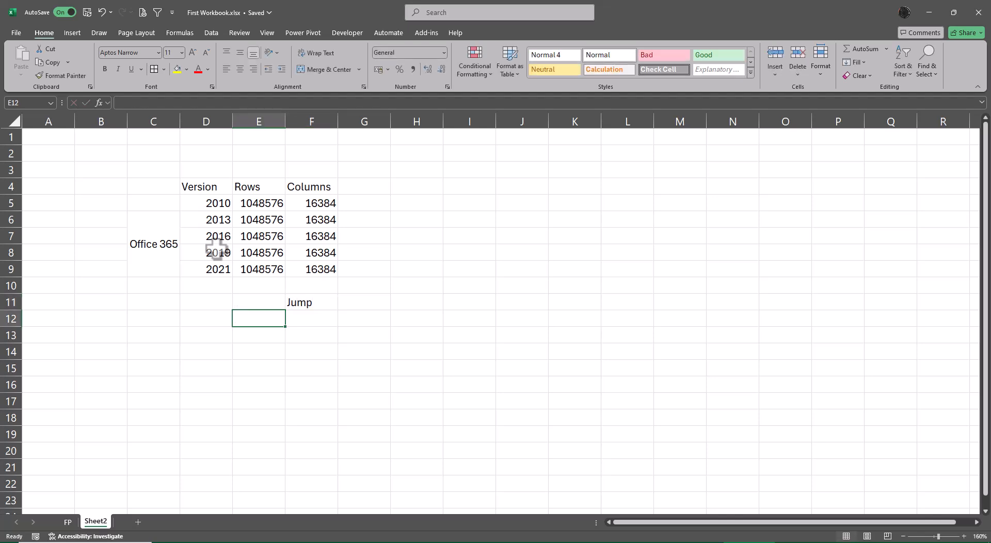
{"action": "type", "text": "Last"}
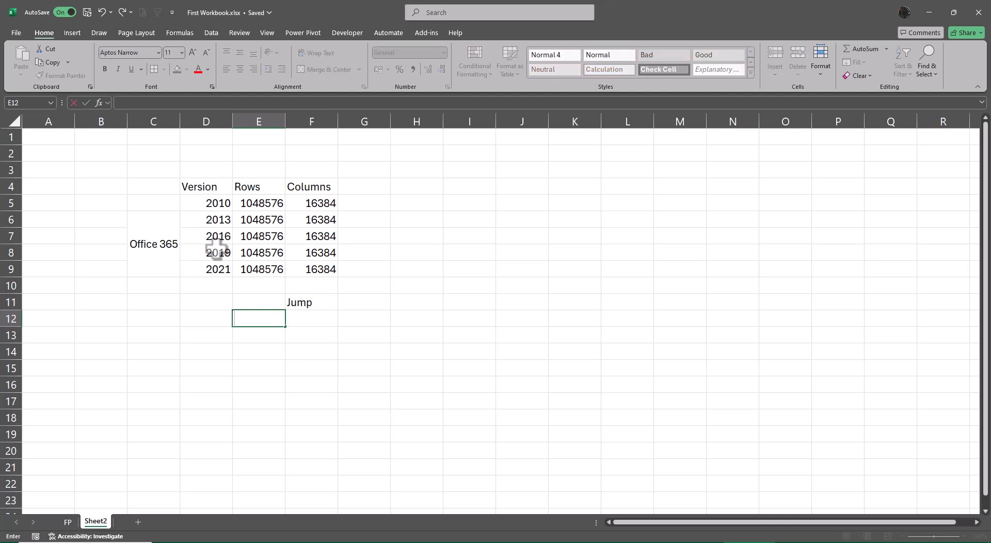
{"action": "key", "text": "Tab"}
{"action": "type", "text": "Column"}
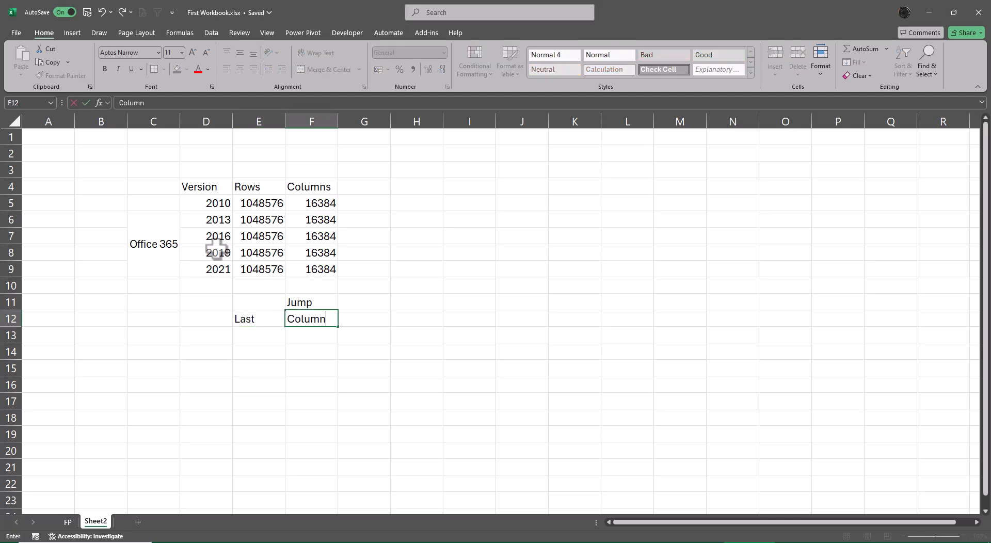
{"action": "key", "text": "Return"}
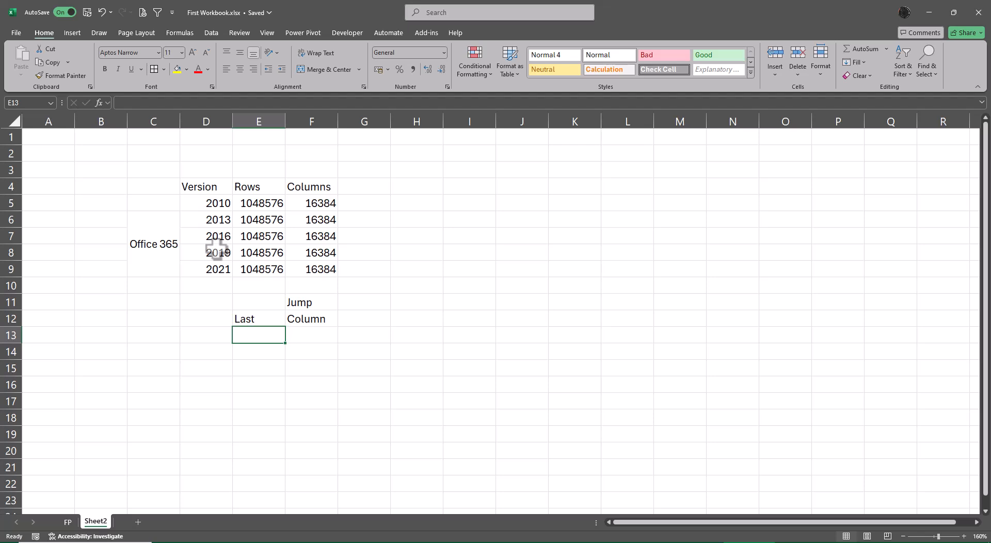
{"action": "type", "text": "Last"}
{"action": "key", "text": "Tab"}
{"action": "type", "text": "Row"}
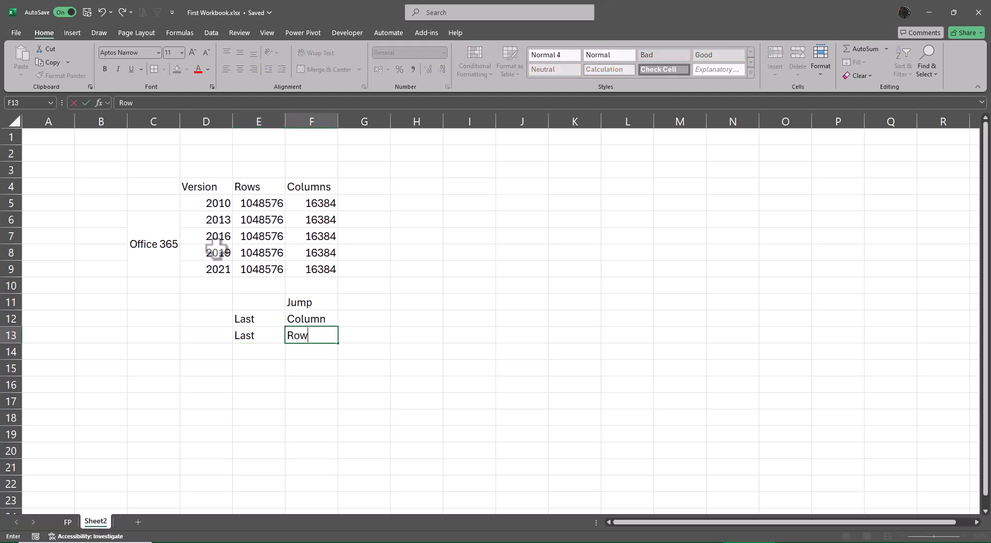
{"action": "key", "text": "Return"}
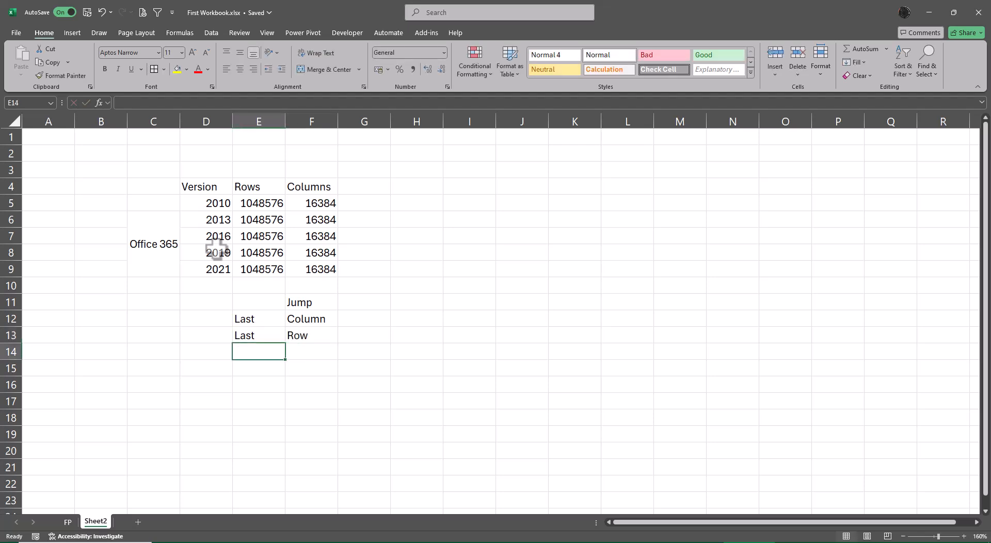
Enter the note "Ctrl Arrow Down" in G13, beside the Last Row label.
{"action": "key", "text": "Up"}
{"action": "key", "text": "Right"}
{"action": "key", "text": "Right"}
{"action": "type", "text": "C"}
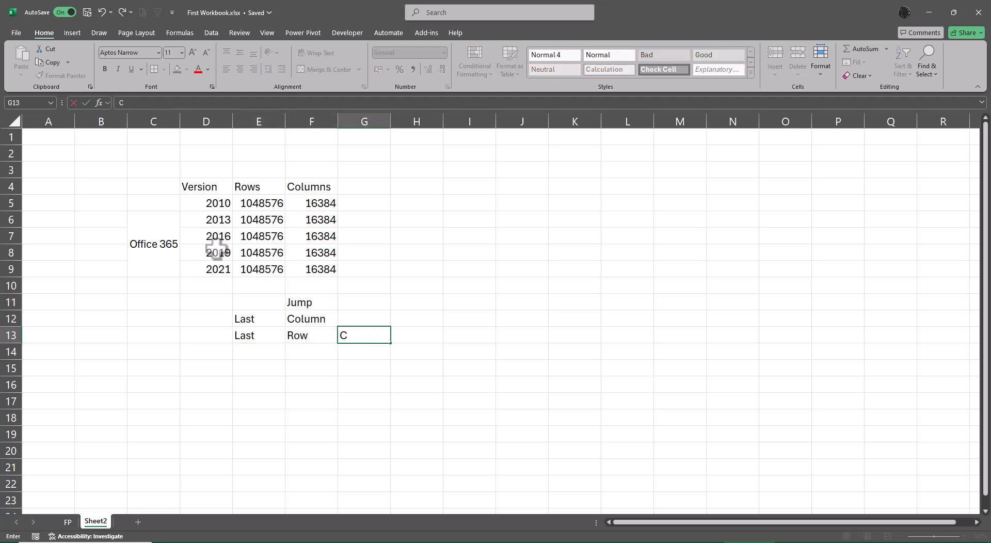
{"action": "type", "text": "trl Arrow Down"}
{"action": "key", "text": "Return"}
{"action": "key", "text": "Up"}
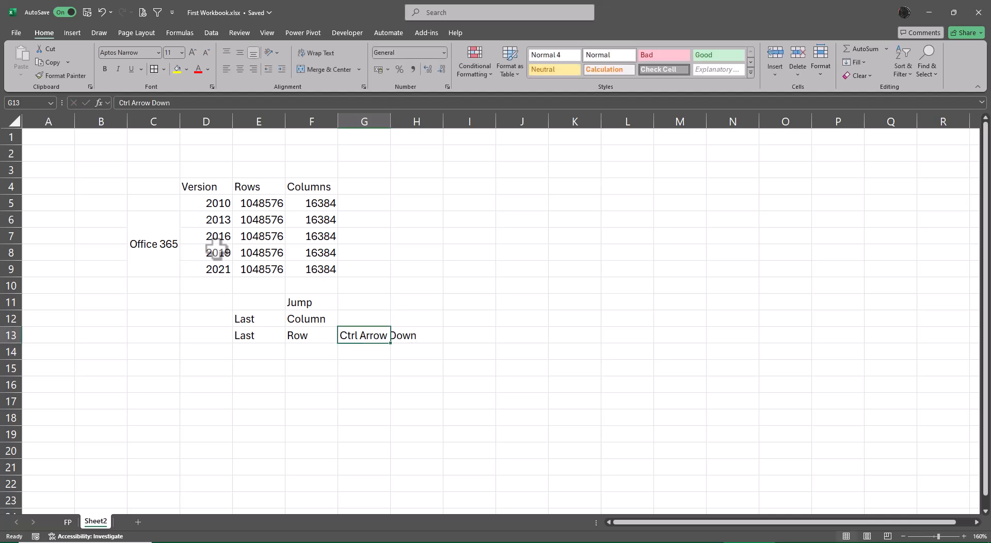
Copy the G13 note into G12 and change its ending so it reads "Ctrl Arrow Right".
{"action": "key", "text": "ctrl+c"}
{"action": "key", "text": "Up"}
{"action": "key", "text": "ctrl+v"}
{"action": "key", "text": "F2"}
{"action": "key", "text": "BackSpace"}
{"action": "key", "text": "BackSpace"}
{"action": "key", "text": "BackSpace"}
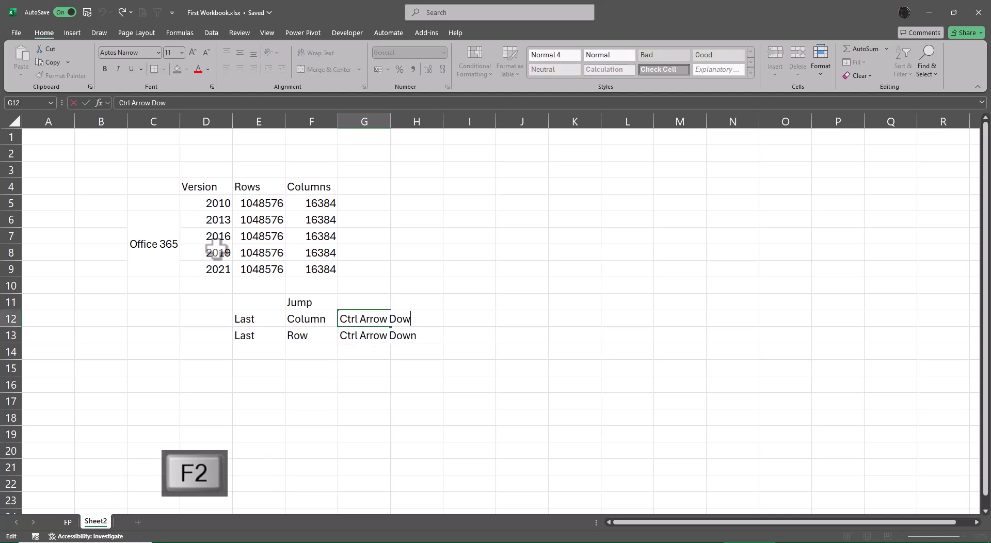
{"action": "key", "text": "BackSpace"}
{"action": "type", "text": "Right"}
{"action": "key", "text": "Return"}
{"action": "key", "text": "Up"}
{"action": "key", "text": "Return"}
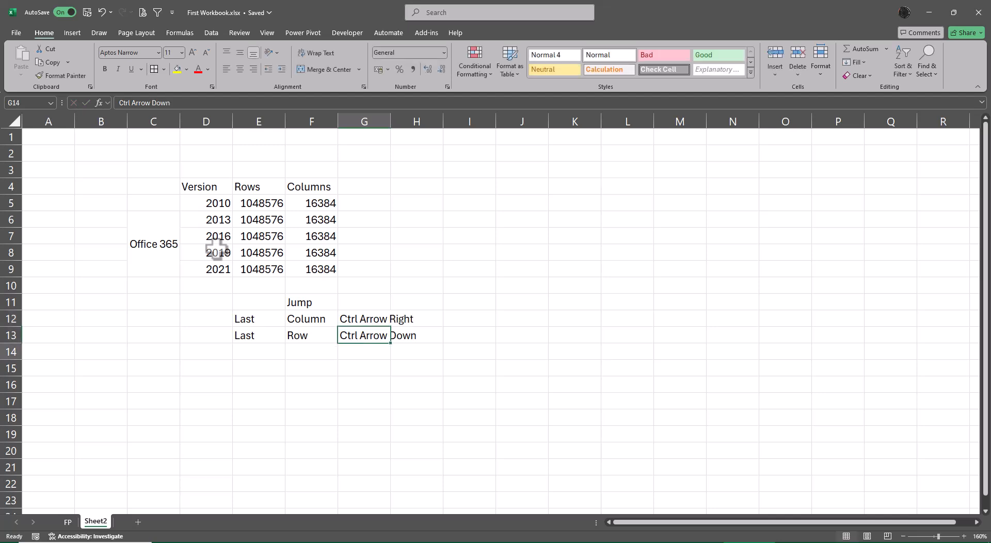
Jump from G13 to the sheet's last row in column G and back to G13.
{"action": "key", "text": "Down"}
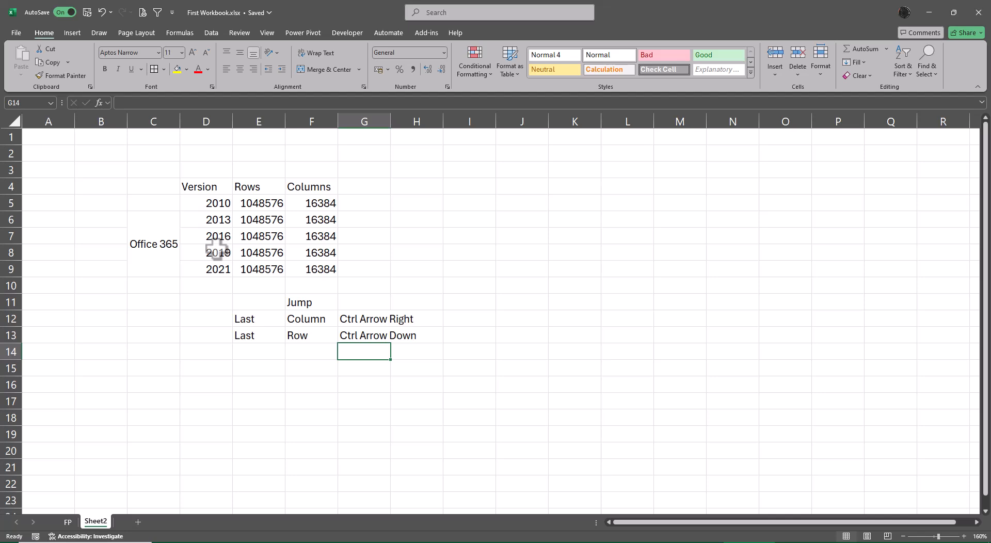
{"action": "key", "text": "Up"}
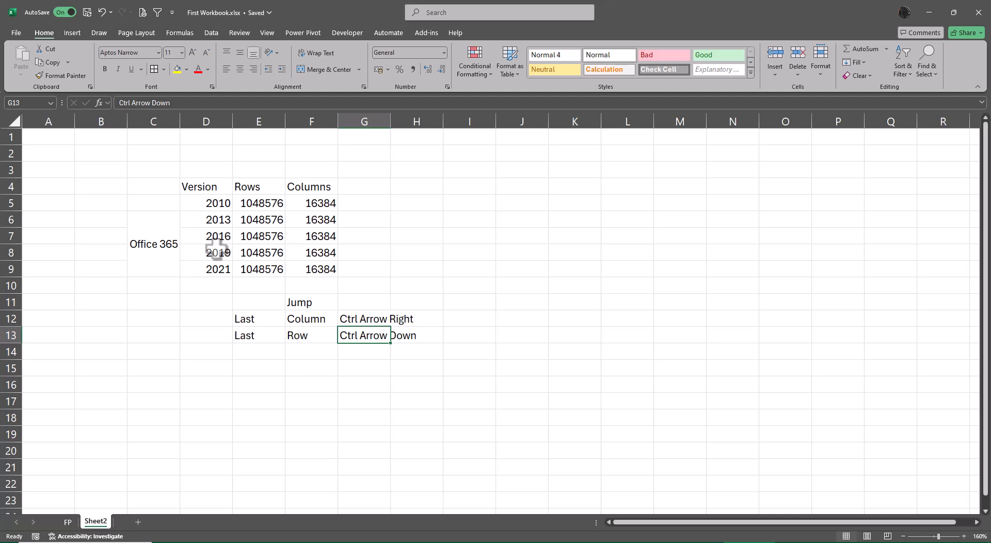
{"action": "key", "text": "ctrl+Down"}
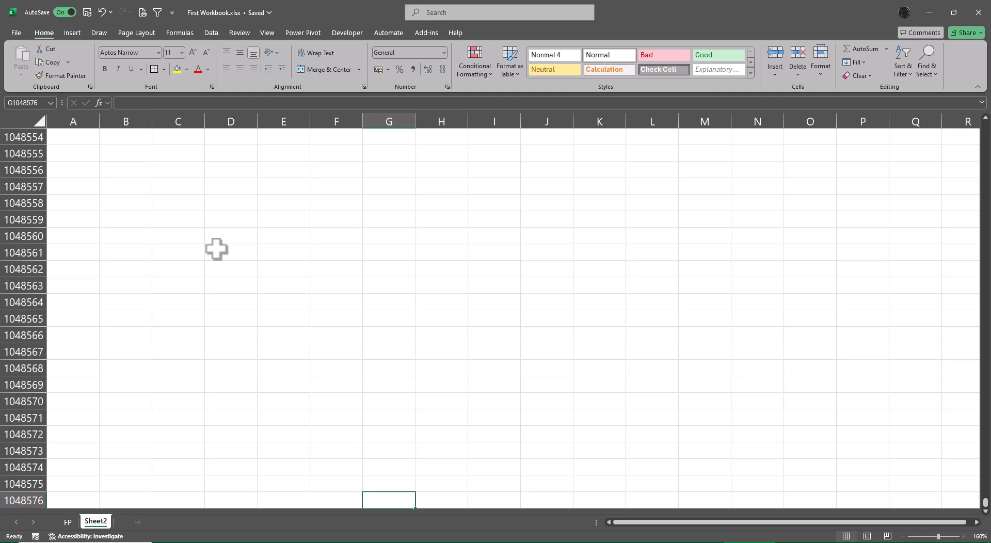
{"action": "key", "text": "ctrl+Up"}
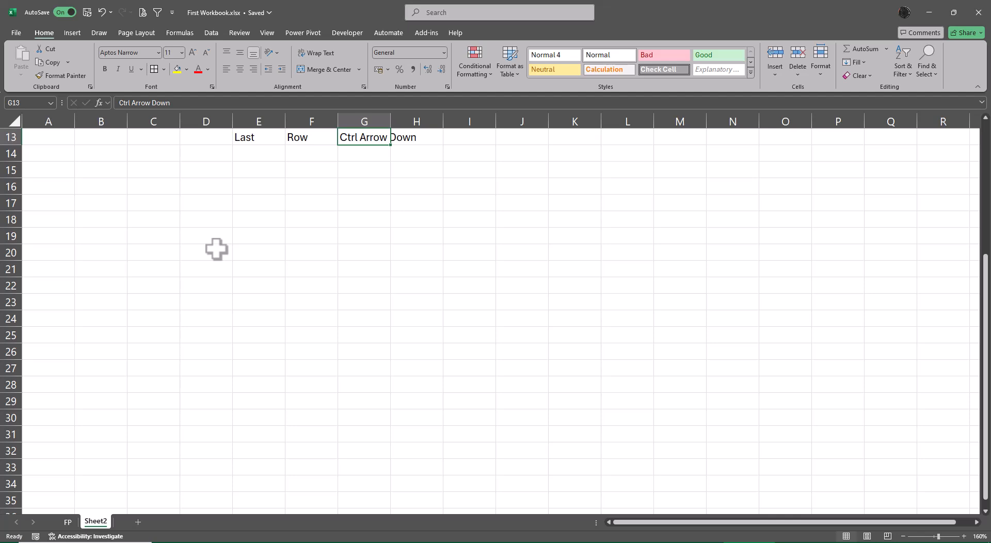
Jump from G12 to the sheet's last column in row 12 and return to cell A1.
{"action": "key", "text": "Up"}
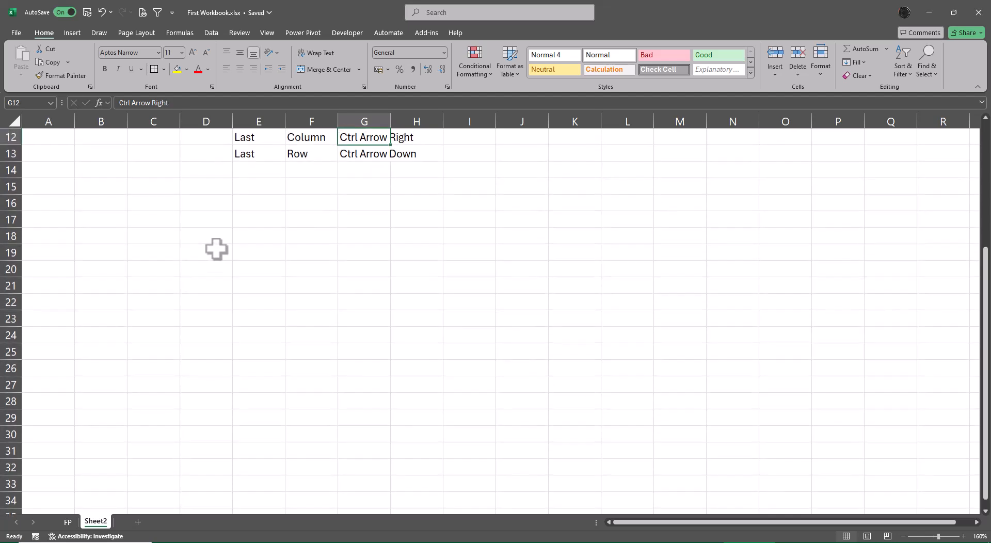
{"action": "key", "text": "ctrl+Right"}
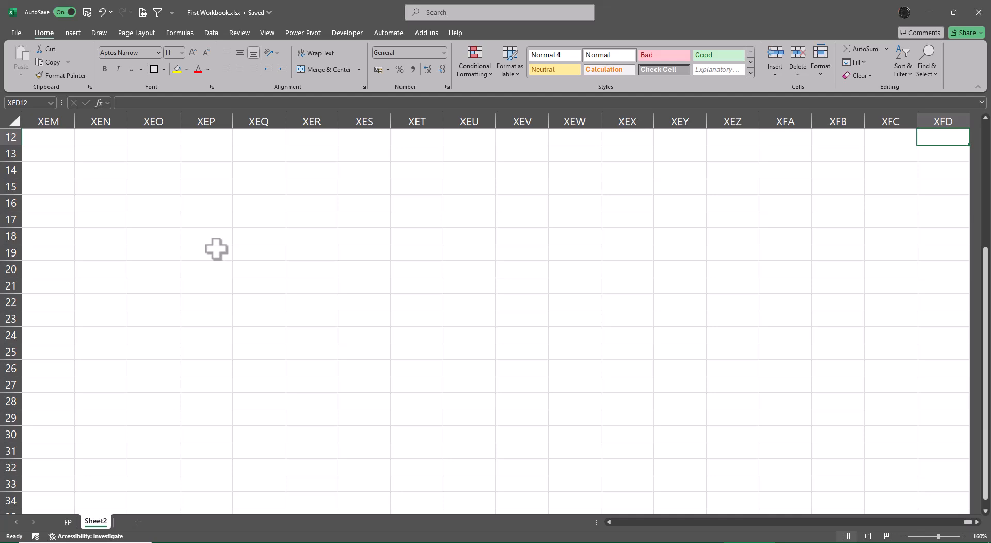
{"action": "key", "text": "ctrl+Left"}
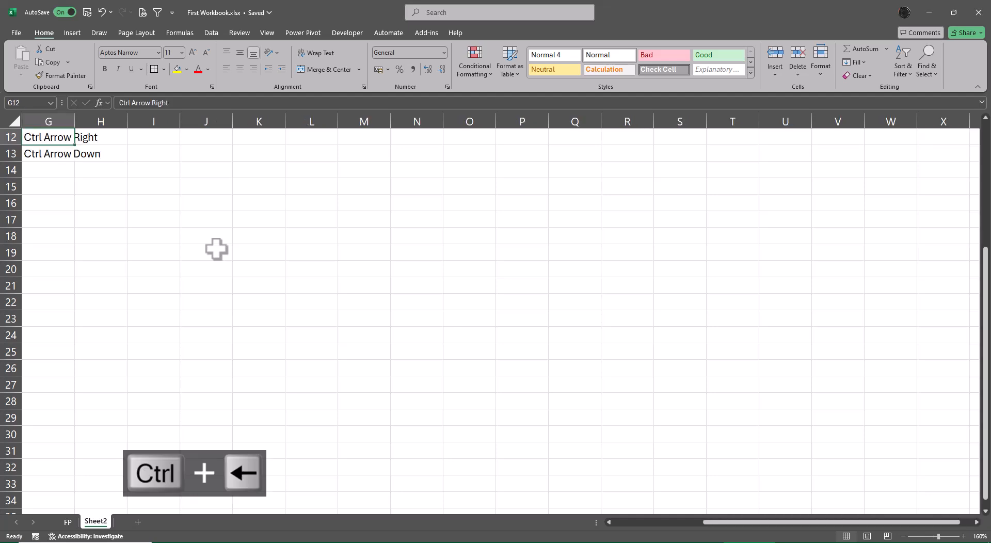
{"action": "key", "text": "ctrl+Left"}
{"action": "key", "text": "ctrl+Left"}
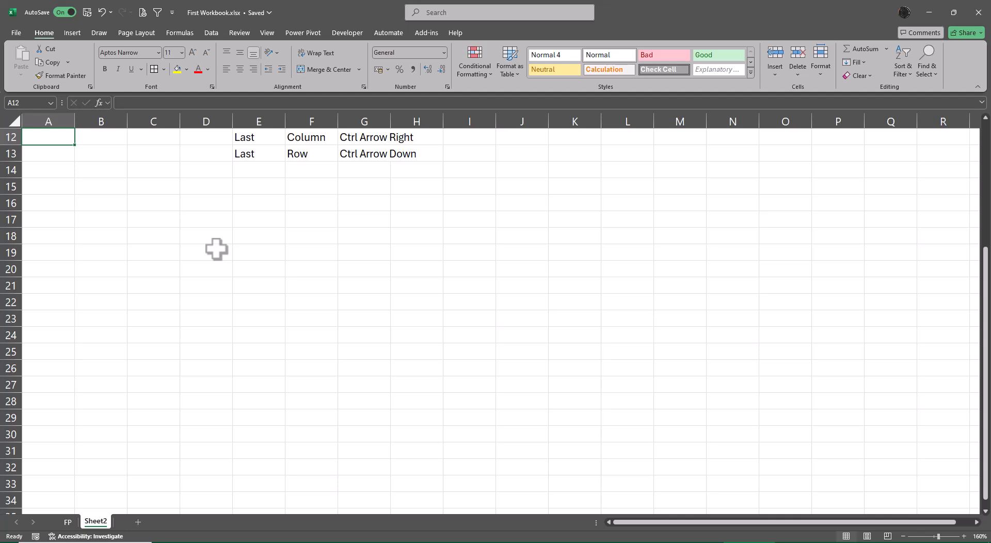
{"action": "key", "text": "ctrl+Up"}
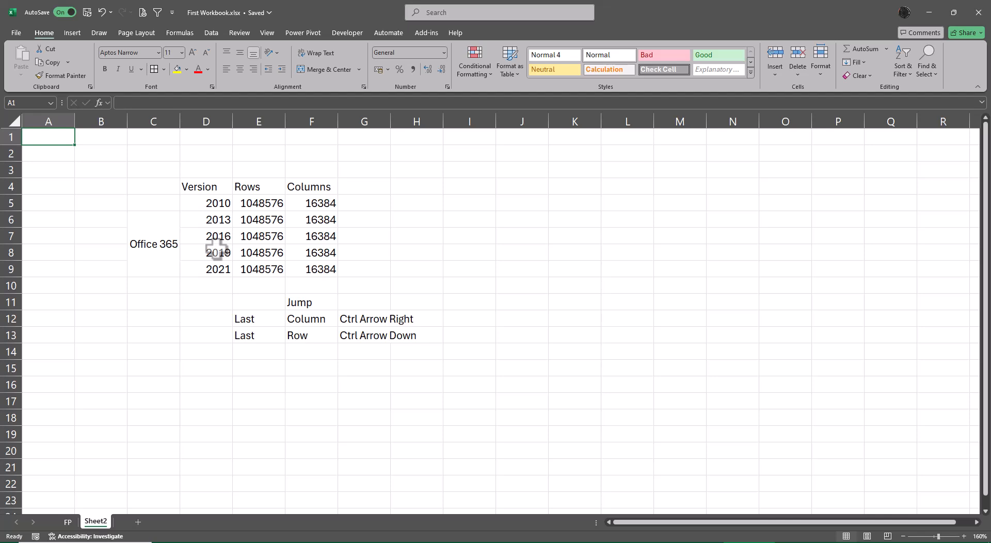
Enter the heading "Excel Option" in cell J5, to the right of the version table.
{"action": "left_click", "coordinate": [510, 202]}
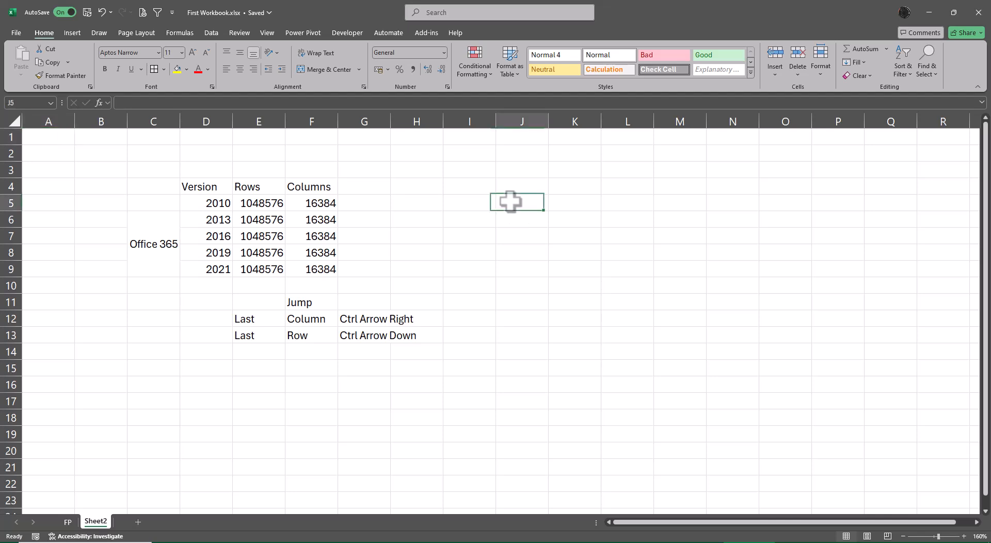
{"action": "type", "text": "Excel"}
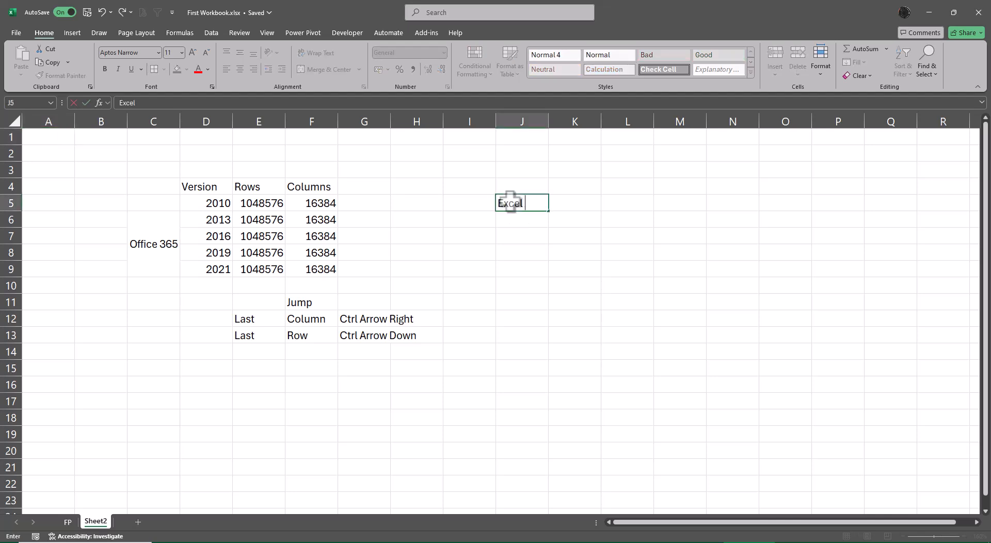
{"action": "type", "text": " Option"}
{"action": "key", "text": "Return"}
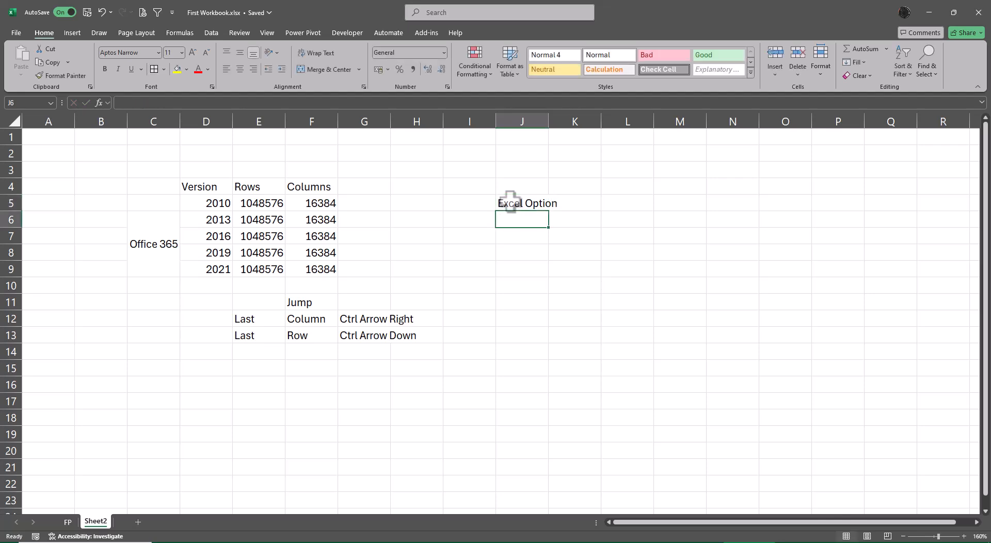
Enable the R1C1 reference style in the formula options so columns are labelled with numbers.
{"action": "left_click", "coordinate": [17, 32]}
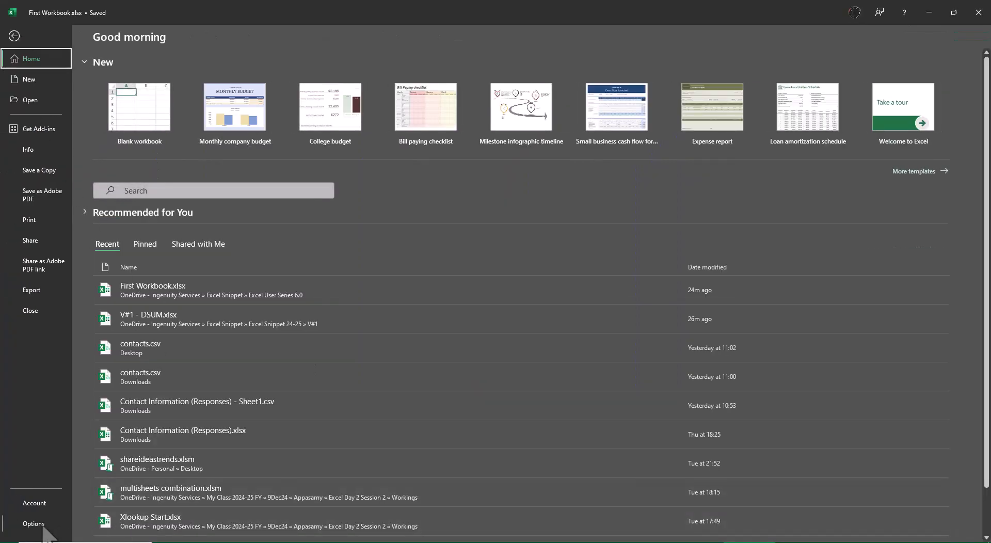
{"action": "left_click", "coordinate": [43, 528]}
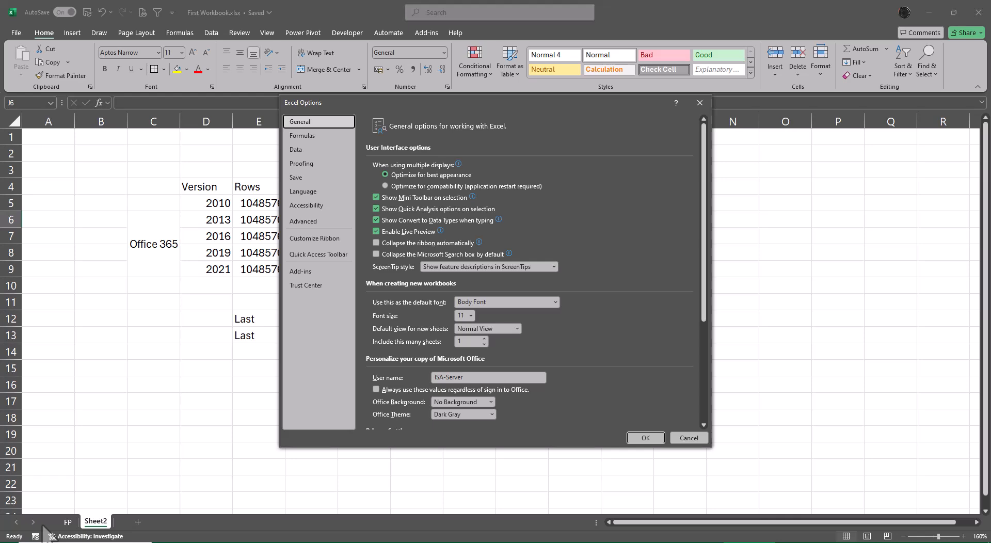
{"action": "left_click", "coordinate": [305, 136]}
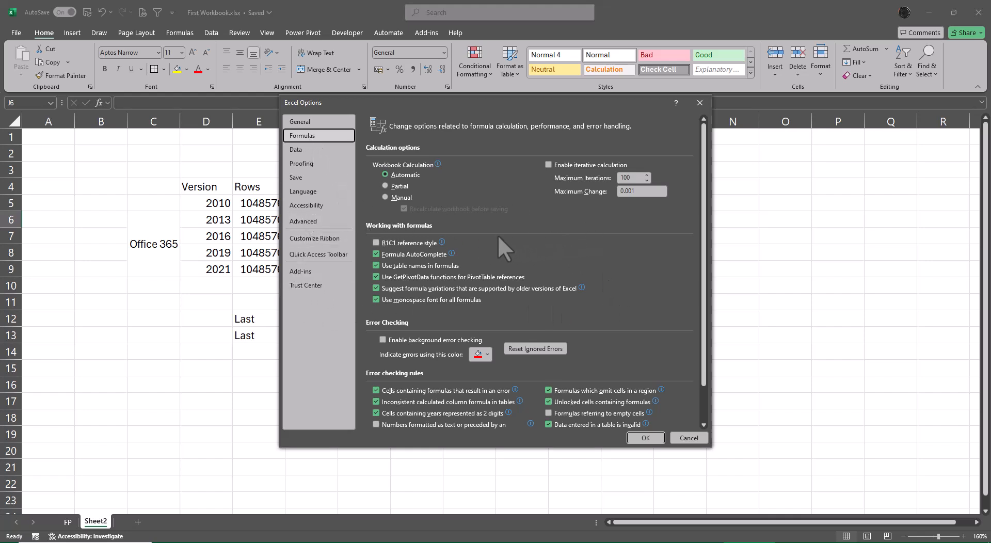
{"action": "mouse_move", "coordinate": [411, 244]}
{"action": "mouse_move", "coordinate": [441, 244]}
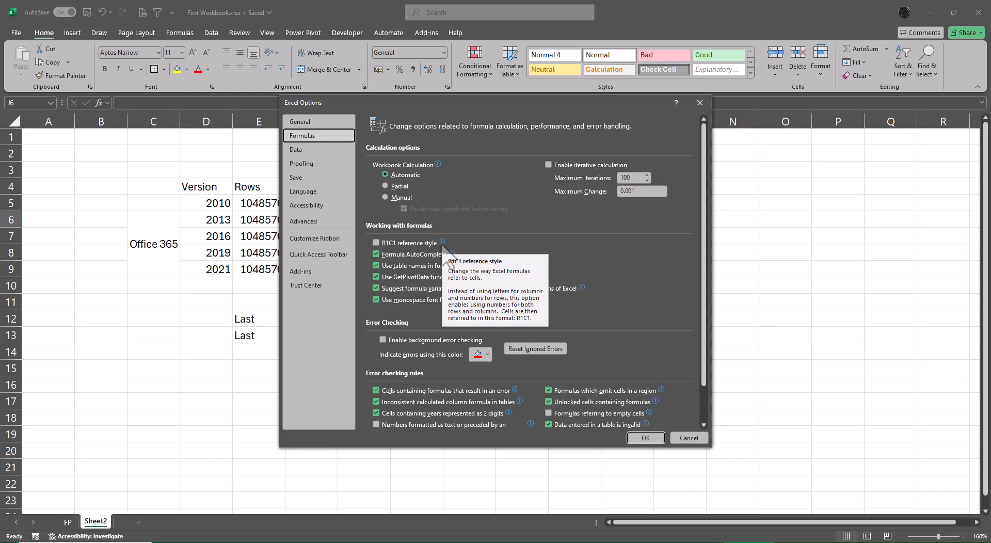
{"action": "left_click", "coordinate": [380, 244]}
{"action": "left_click", "coordinate": [646, 437]}
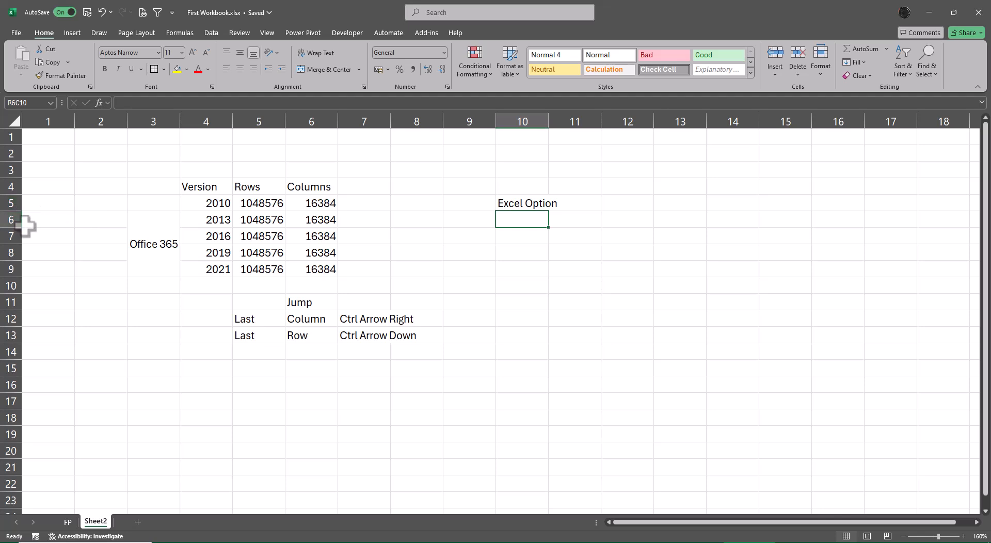
Disable the R1C1 reference style in the formula options to restore column letters.
{"action": "left_click", "coordinate": [15, 32]}
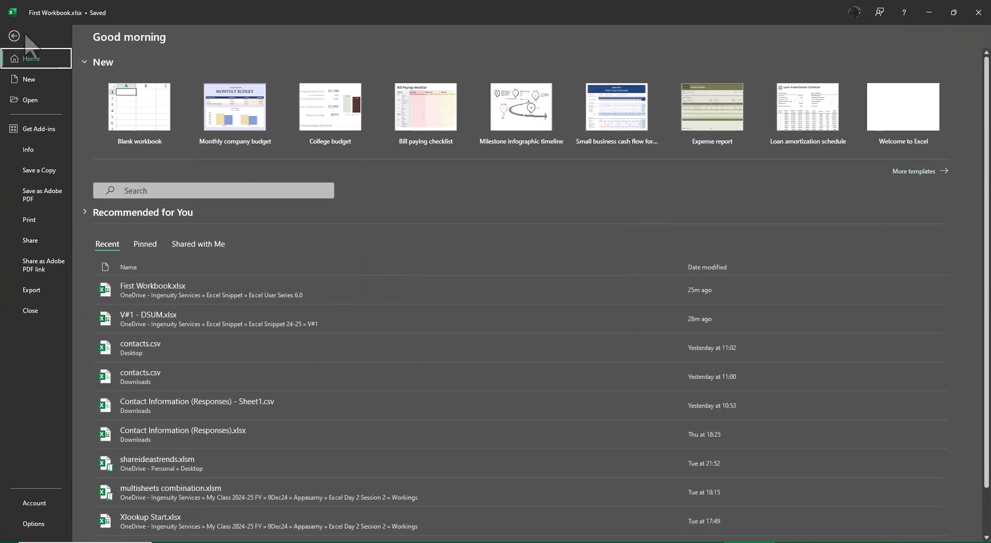
{"action": "left_click", "coordinate": [39, 527]}
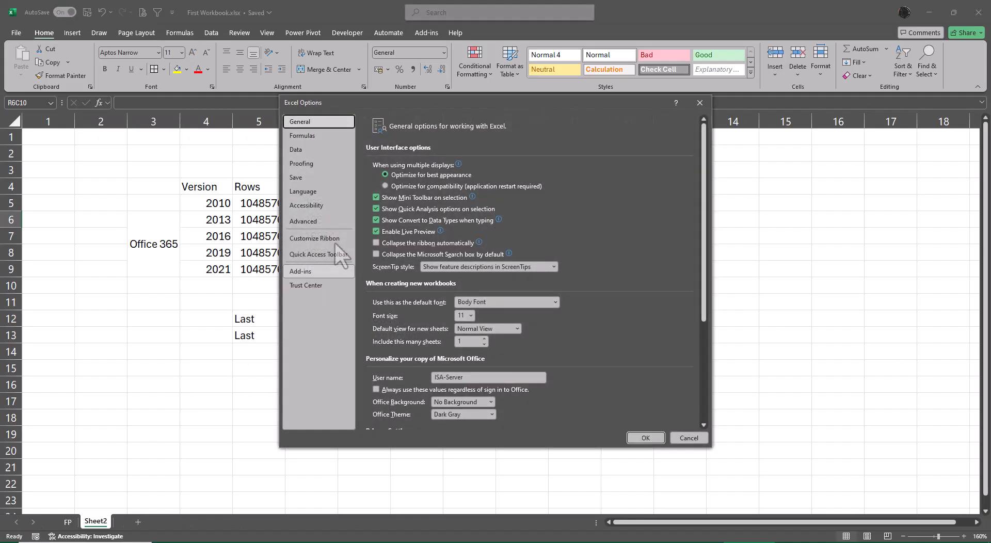
{"action": "left_click", "coordinate": [318, 137]}
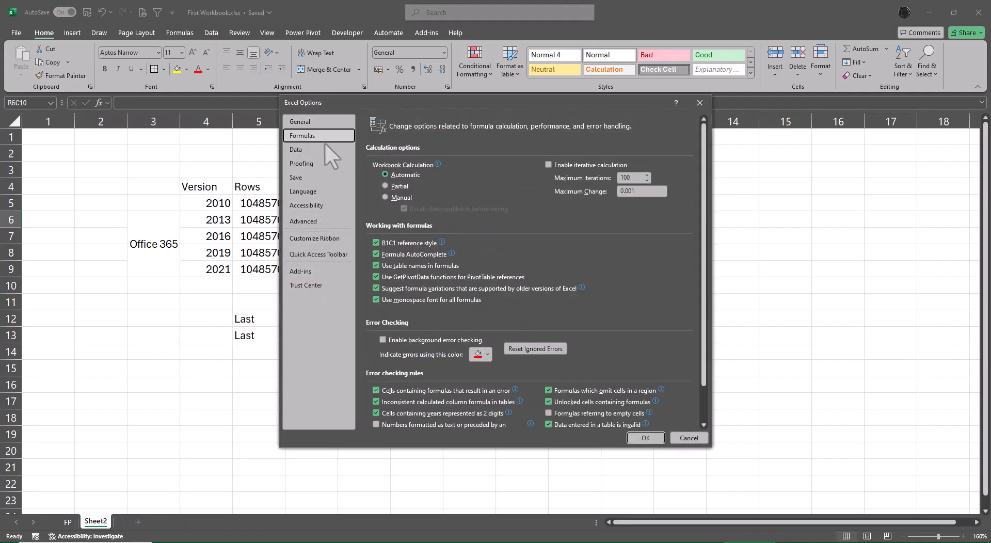
{"action": "left_click", "coordinate": [377, 243]}
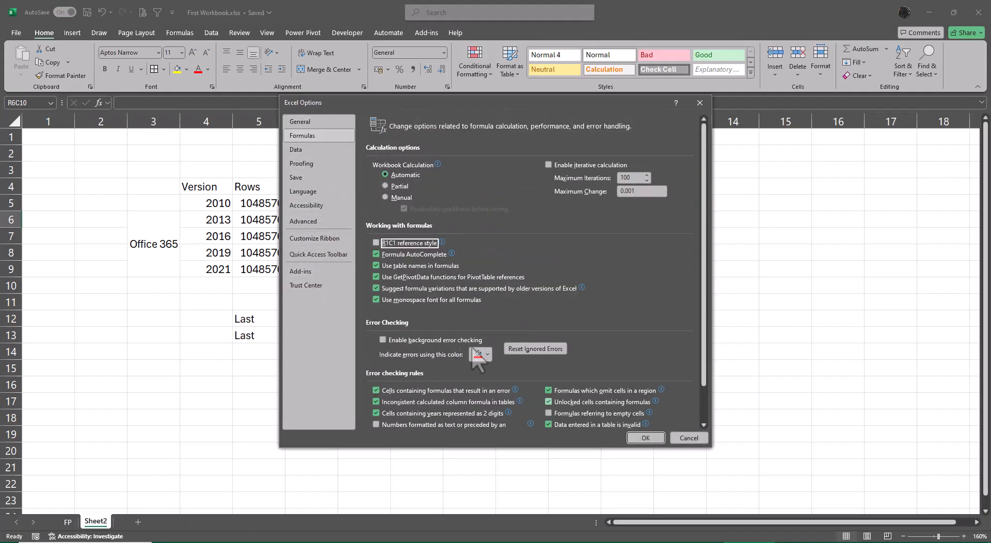
{"action": "left_click", "coordinate": [645, 438]}
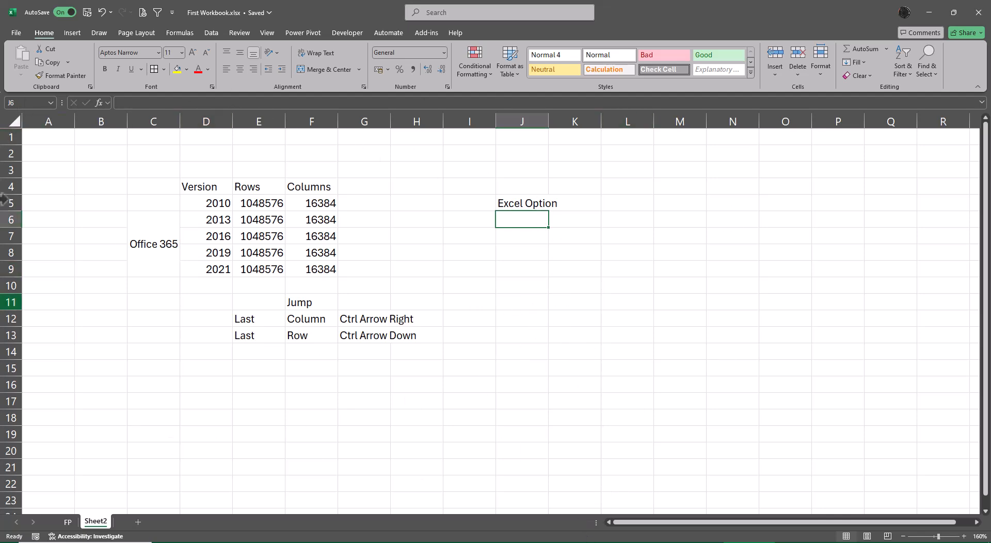
Enter the heading "Freeze Pane" in cell J9, four rows below the "Excel Option" heading.
{"action": "left_click", "coordinate": [506, 266]}
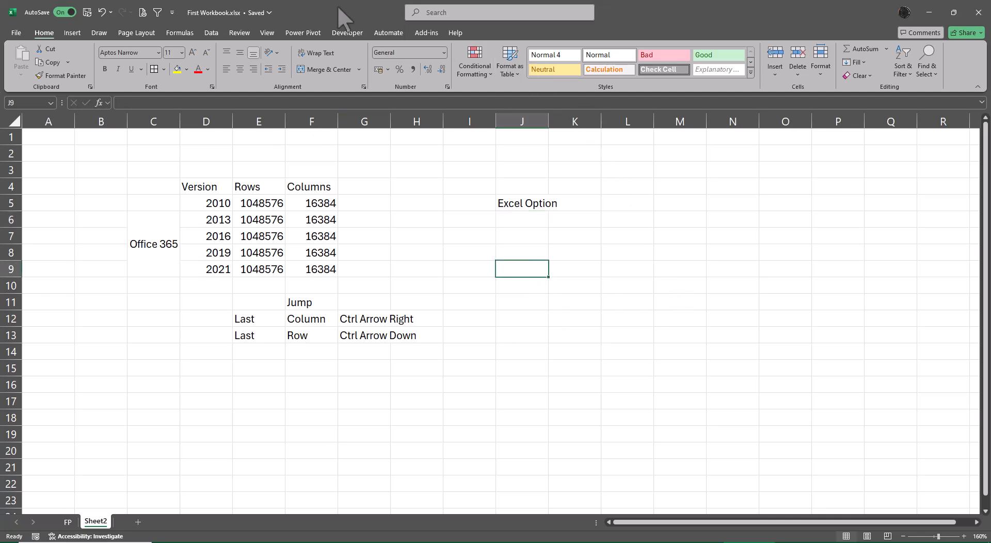
{"action": "left_click", "coordinate": [267, 32]}
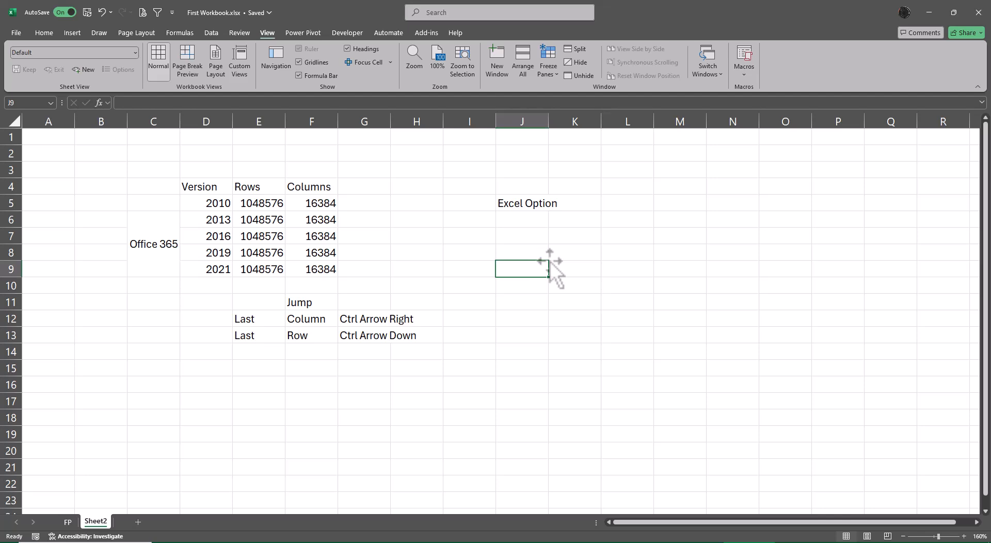
{"action": "left_click", "coordinate": [548, 63]}
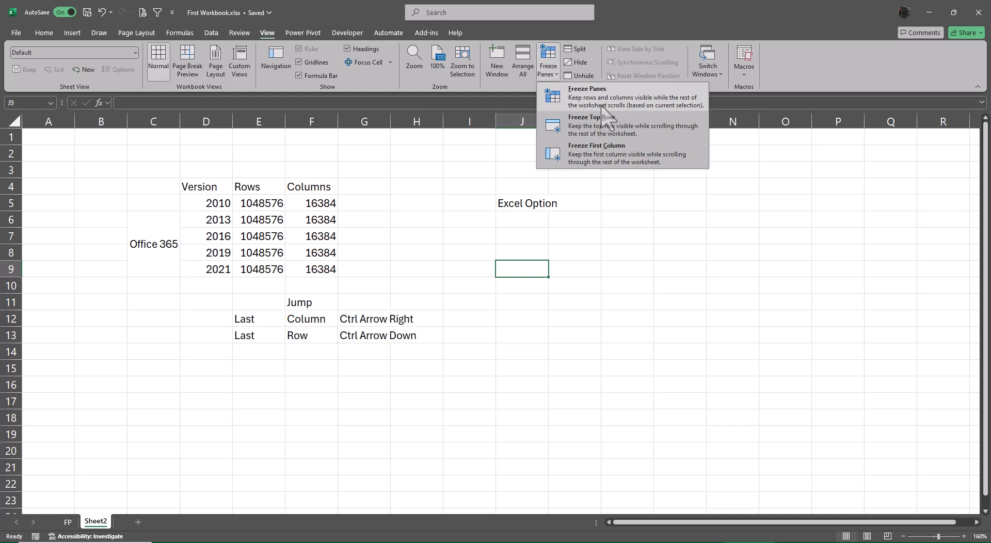
{"action": "left_click", "coordinate": [692, 231]}
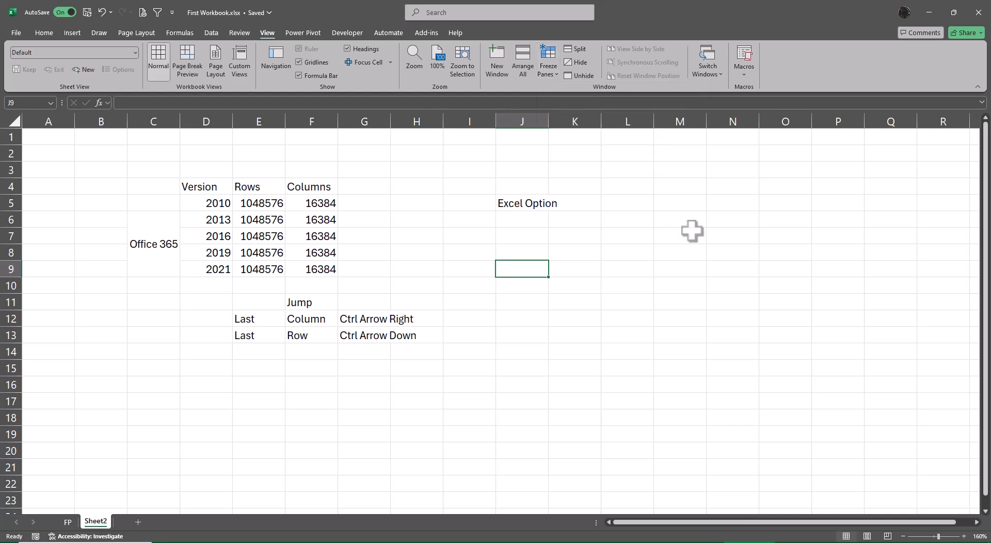
{"action": "type", "text": "Fr"}
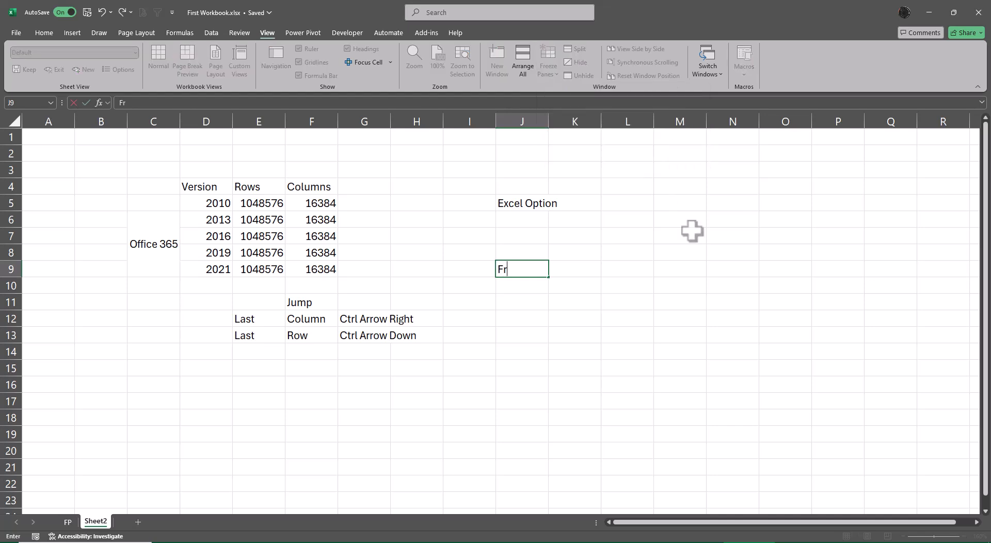
{"action": "type", "text": "eeze Pane"}
{"action": "key", "text": "Return"}
{"action": "key", "text": "Up"}
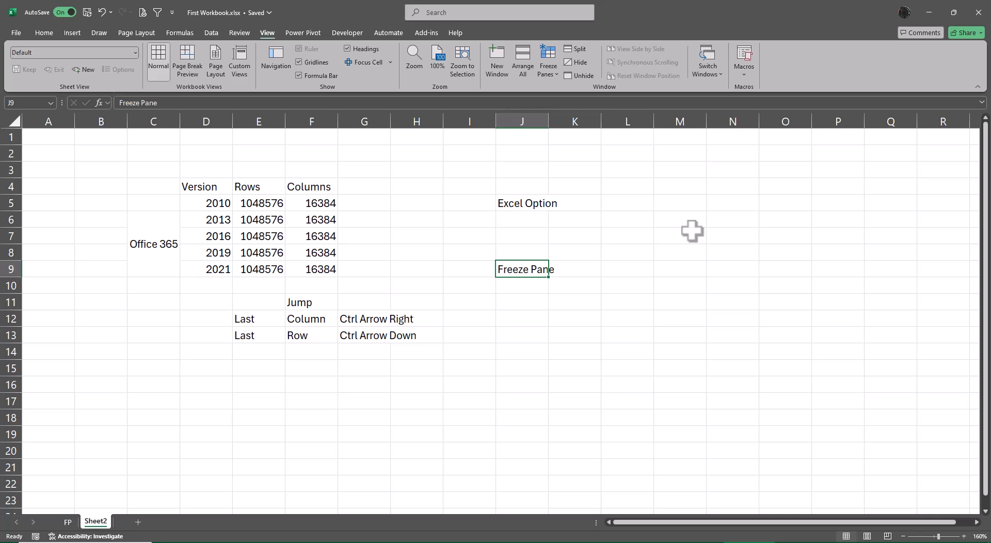
Autofit the width of column J to the "Freeze Pane" heading in J9.
{"action": "key", "text": "alt+o"}
{"action": "key", "text": "c"}
{"action": "key", "text": "a"}
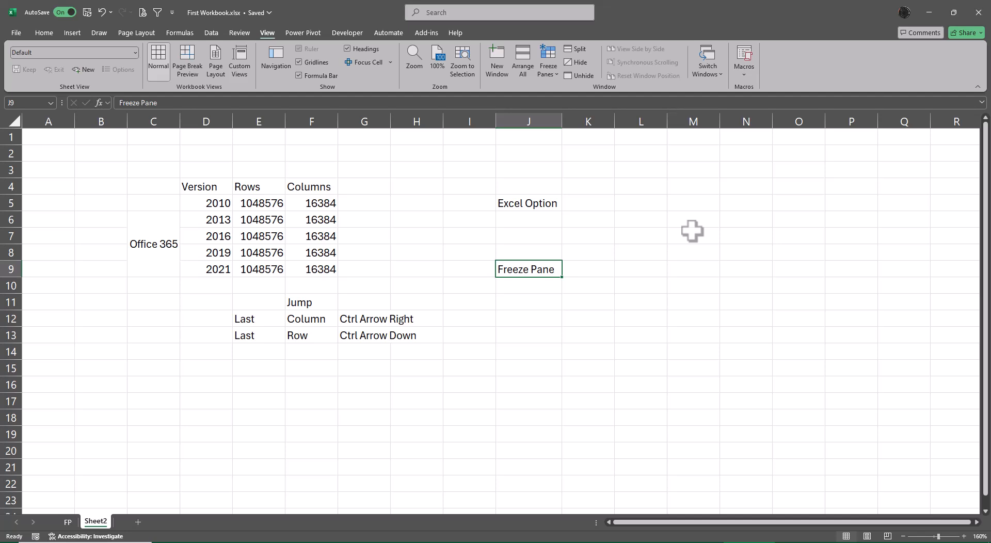
Enter the shortcut note "Alt W F F" in cell J10 under the Freeze Pane heading.
{"action": "key", "text": "Down"}
{"action": "type", "text": "la"}
{"action": "key", "text": "BackSpace"}
{"action": "key", "text": "BackSpace"}
{"action": "type", "text": "A"}
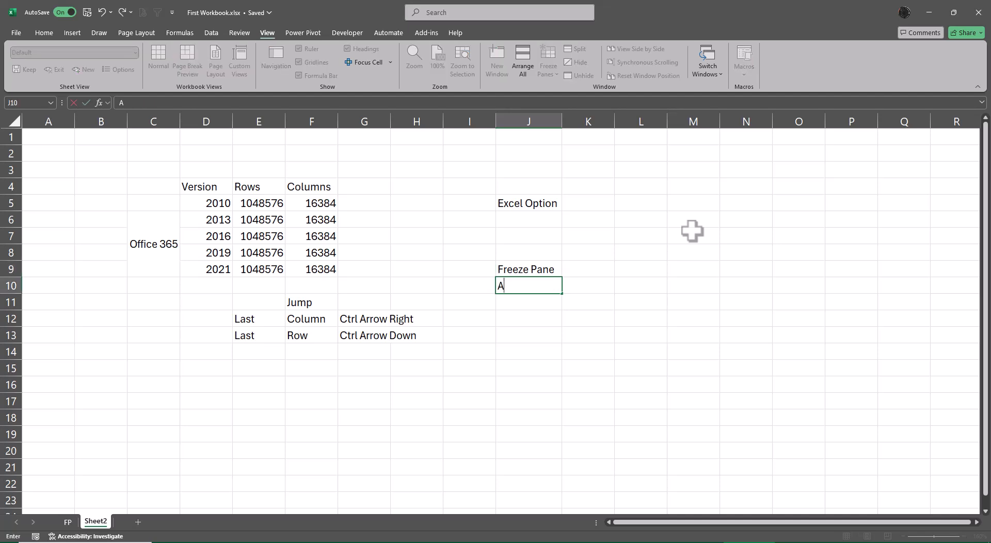
{"action": "type", "text": "lt WF"}
{"action": "key", "text": "BackSpace"}
{"action": "type", "text": "F F"}
{"action": "key", "text": "Return"}
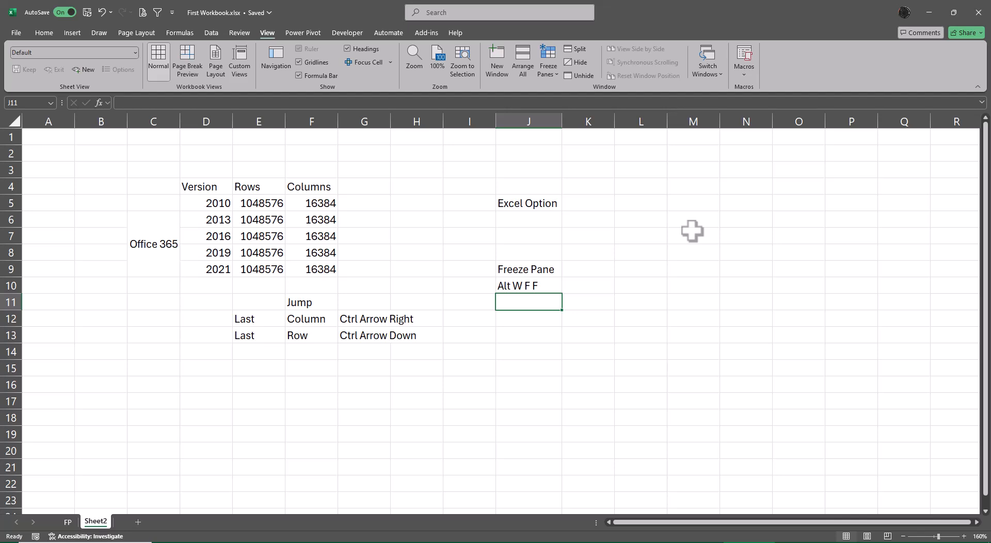
Select the entire row 14 from cell J14, and select the entire column J from cell J13.
{"action": "key", "text": "Down"}
{"action": "key", "text": "Down"}
{"action": "key", "text": "Down"}
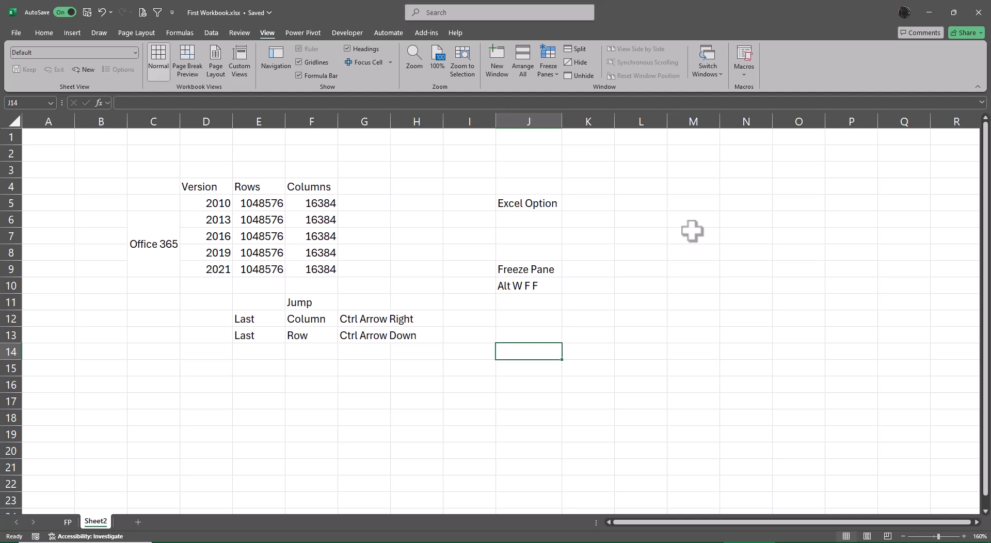
{"action": "key", "text": "shift+space"}
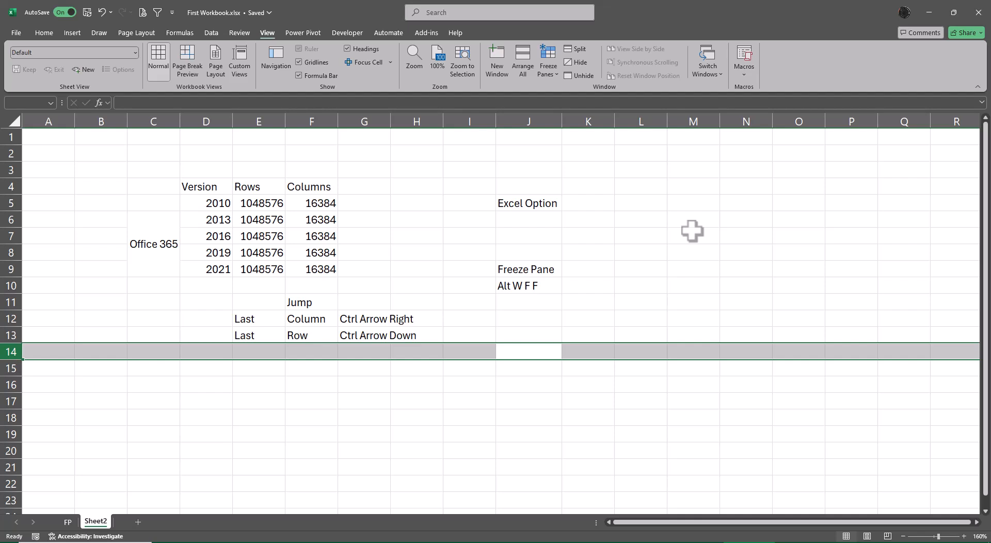
{"action": "key", "text": "Up"}
{"action": "key", "text": "ctrl+space"}
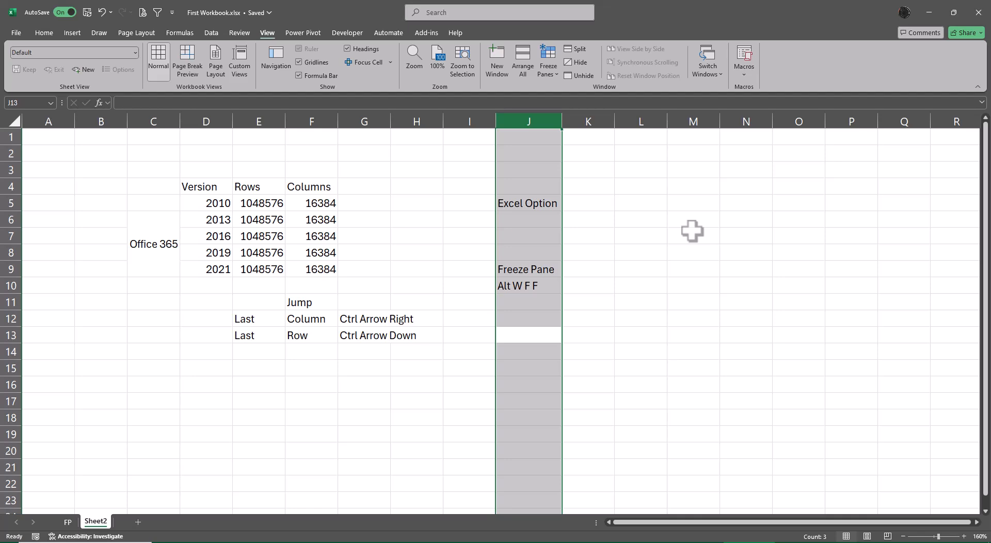
Enter the shortcut notes "Shift SpaceBar" in cell J12 and "Ctrl Spacebar" in cell J13.
{"action": "key", "text": "Right"}
{"action": "key", "text": "Left"}
{"action": "key", "text": "Left"}
{"action": "key", "text": "Up"}
{"action": "key", "text": "Right"}
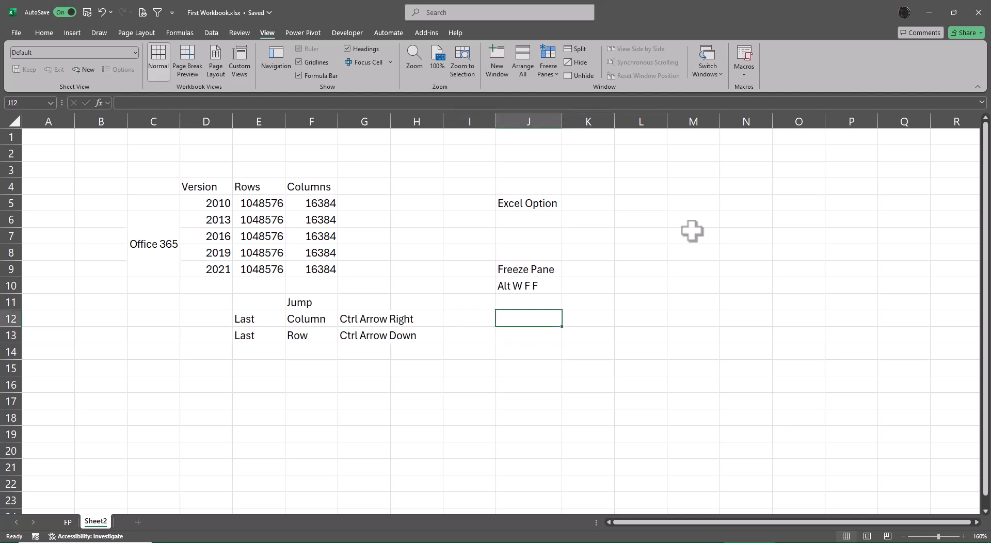
{"action": "type", "text": "Shift E"}
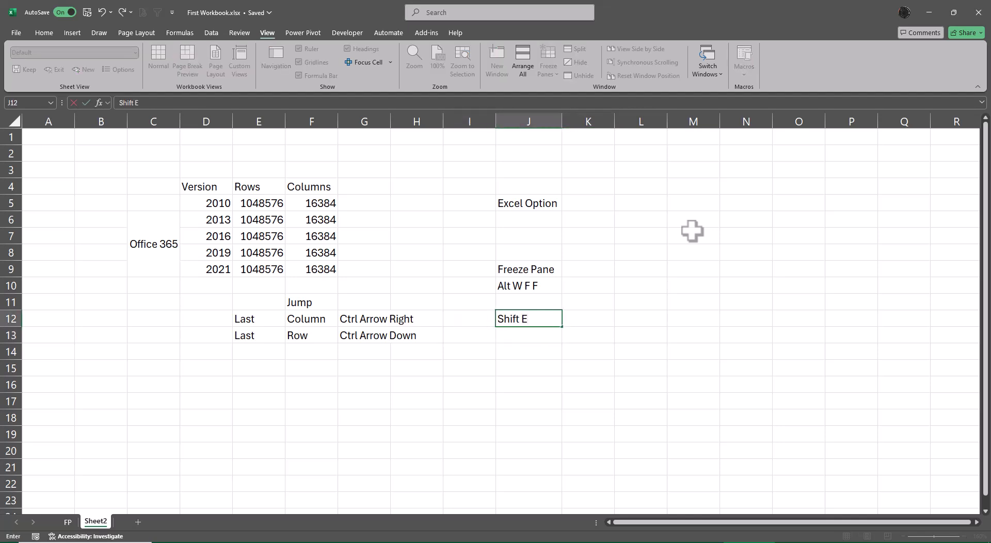
{"action": "key", "text": "BackSpace"}
{"action": "type", "text": "SpaceBar"}
{"action": "key", "text": "Return"}
{"action": "type", "text": "Ctrl "}
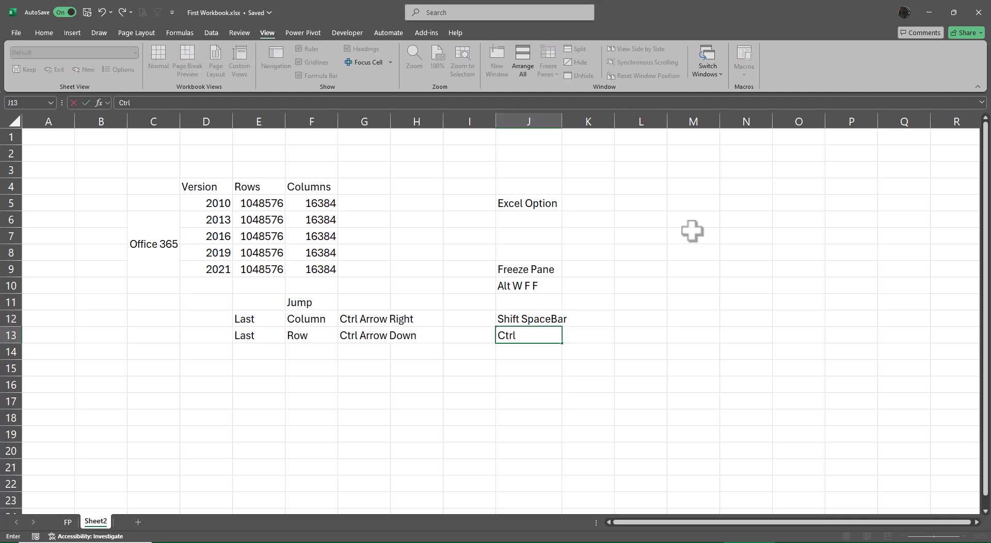
{"action": "type", "text": "Spacebar"}
{"action": "key", "text": "ctrl+Return"}
Enter the description "Entire Row" in cell K12 beside the Shift SpaceBar note.
{"action": "key", "text": "Up"}
{"action": "key", "text": "Right"}
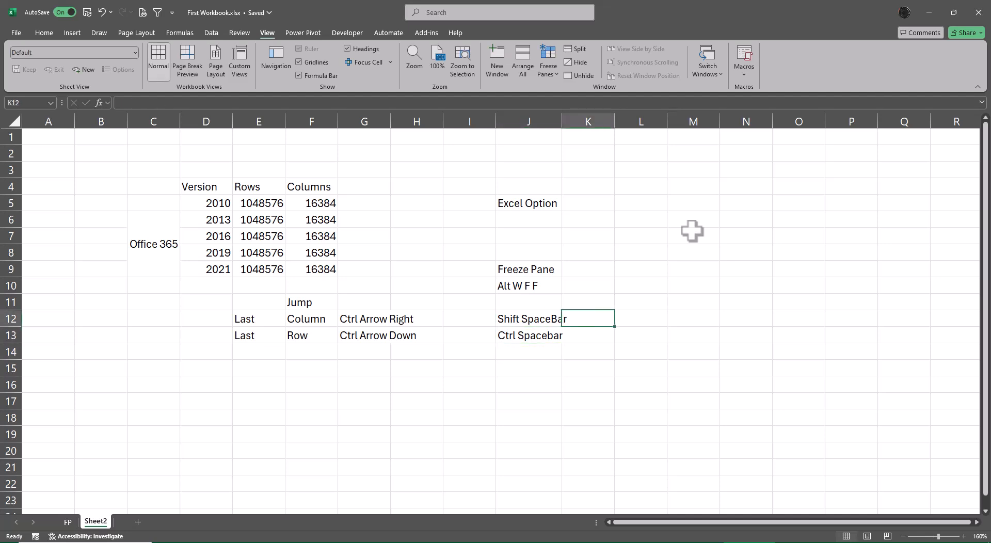
{"action": "type", "text": "WEn"}
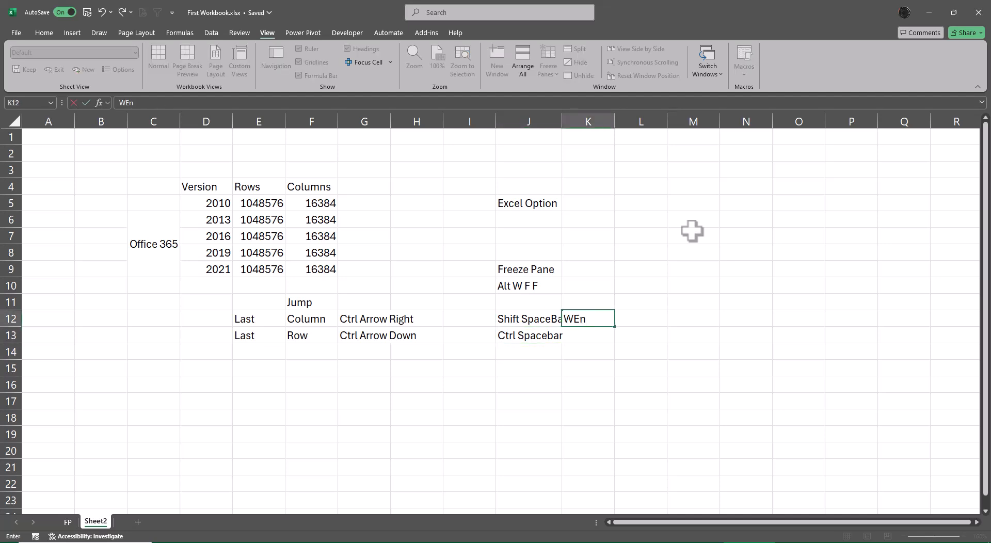
{"action": "key", "text": "BackSpace"}
{"action": "key", "text": "BackSpace"}
{"action": "key", "text": "BackSpace"}
{"action": "type", "text": "E"}
{"action": "type", "text": "m"}
{"action": "key", "text": "BackSpace"}
{"action": "type", "text": "ntire Row"}
{"action": "key", "text": "Return"}
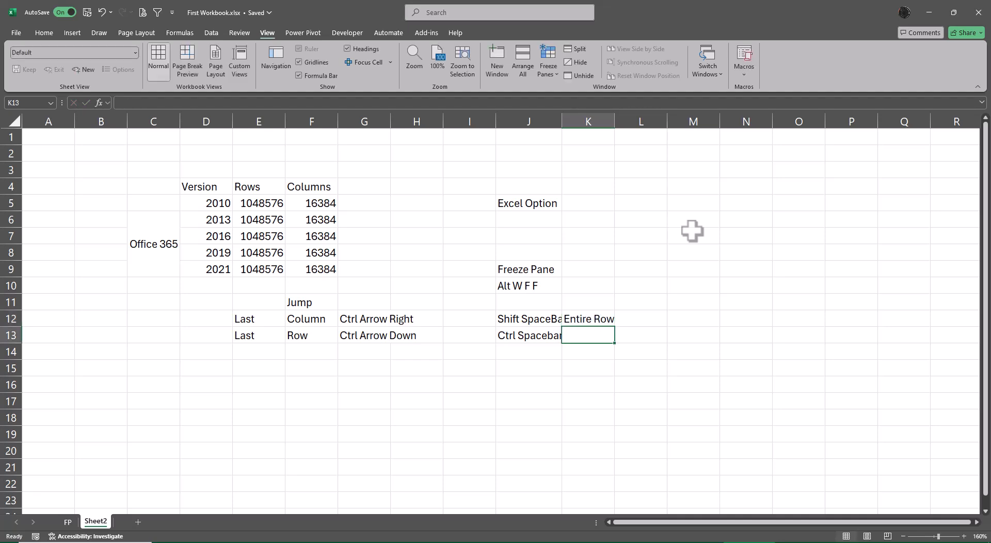
Enter the description "Entire Column" in cell K13 beside the Ctrl Spacebar note.
{"action": "type", "text": "Entire c"}
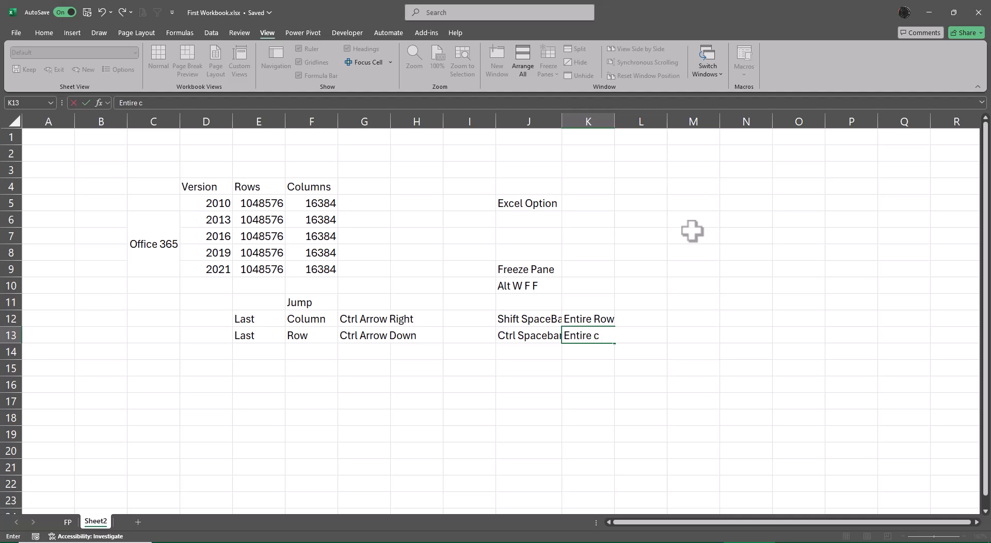
{"action": "type", "text": "olumn"}
{"action": "key", "text": "F2"}
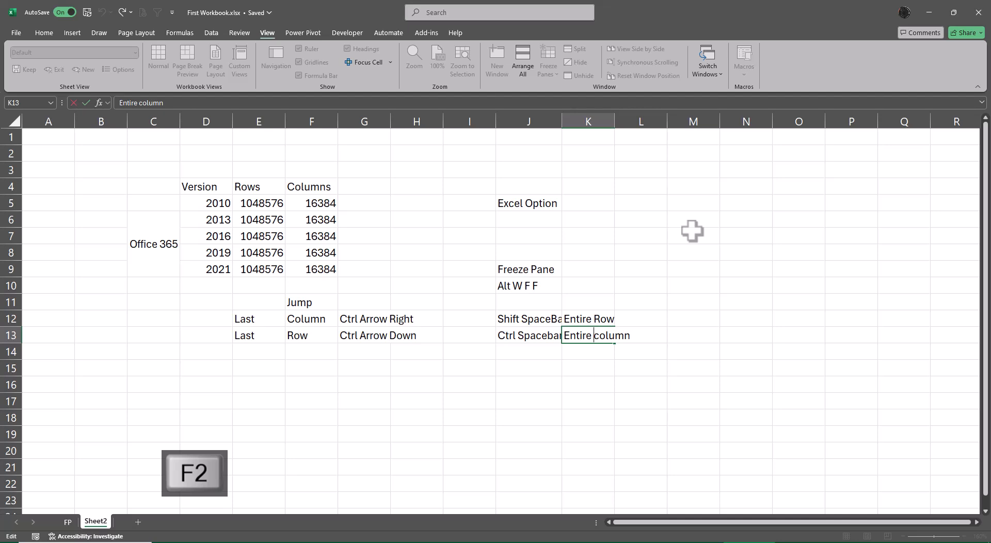
{"action": "key", "text": "Delete"}
{"action": "type", "text": "C"}
{"action": "key", "text": "Return"}
Autofit columns J and K to the shortcut notes in the range J12:K13.
{"action": "key", "text": "Up"}
{"action": "key", "text": "Up"}
{"action": "key", "text": "Left"}
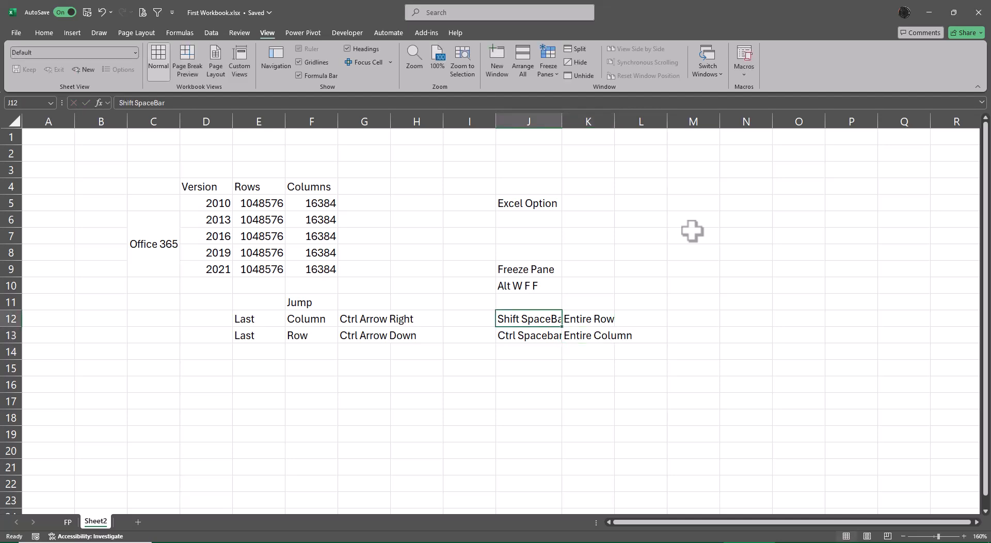
{"action": "key", "text": "shift+Right"}
{"action": "key", "text": "shift+Down"}
{"action": "key", "text": "alt+o"}
{"action": "key", "text": "c"}
{"action": "key", "text": "a"}
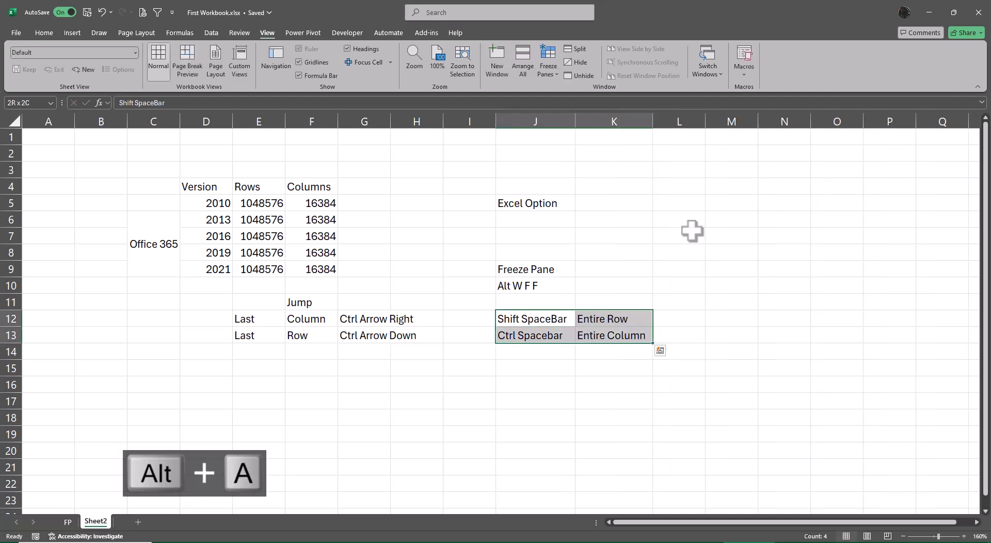
Select the entire row 14 from cell K14 and freeze the panes there.
{"action": "key", "text": "Right"}
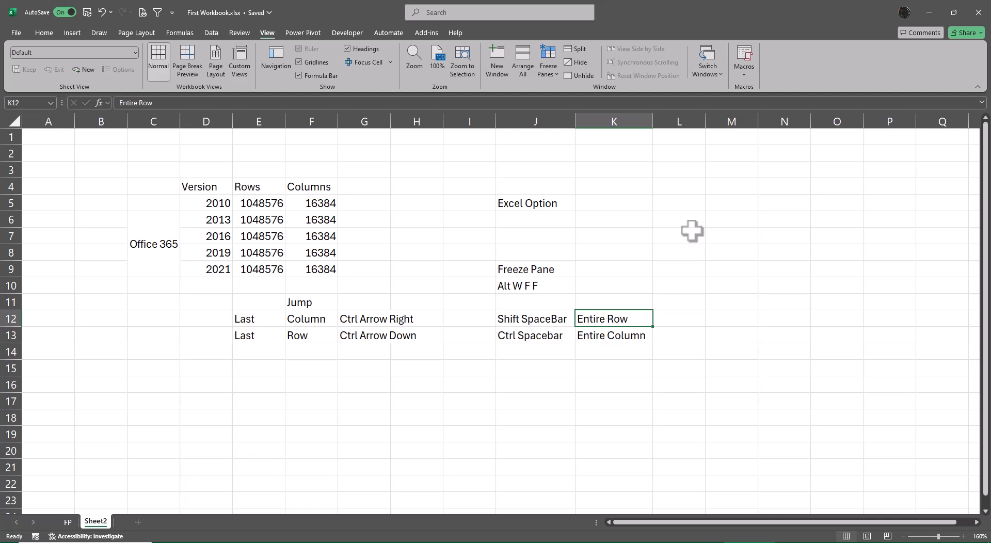
{"action": "key", "text": "Down"}
{"action": "key", "text": "Down"}
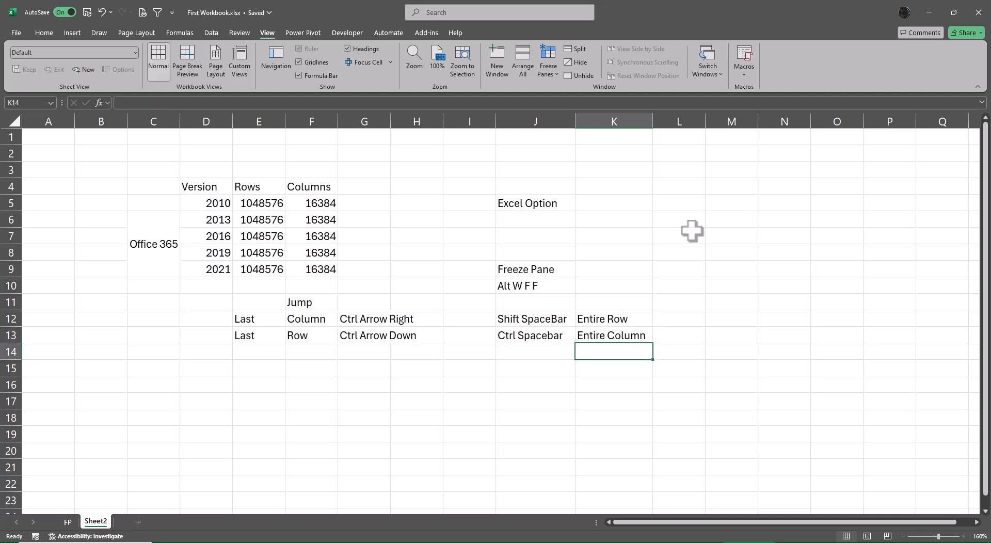
{"action": "key", "text": "shift+space"}
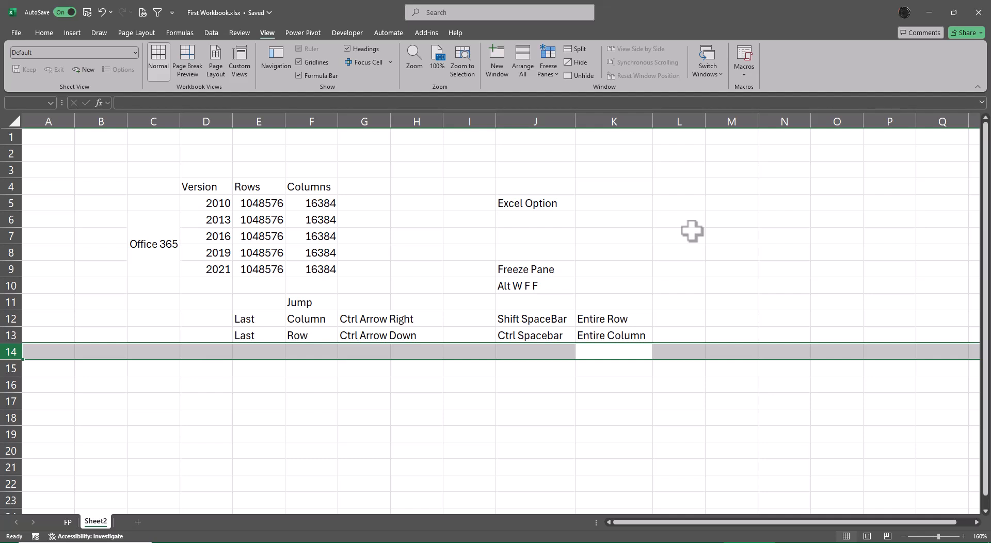
{"action": "key", "text": "alt+w"}
{"action": "key", "text": "f"}
{"action": "key", "text": "f"}
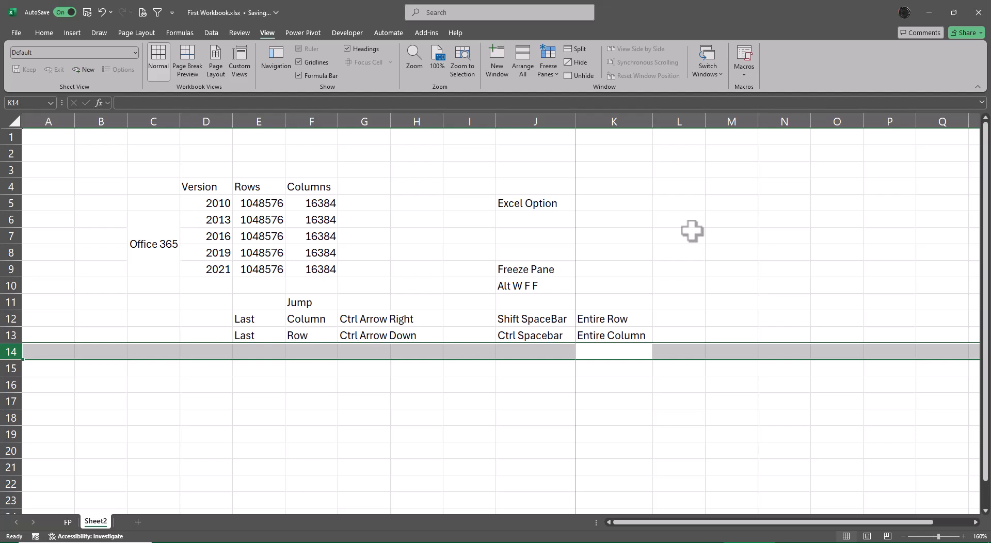
{"action": "key", "text": "Right"}
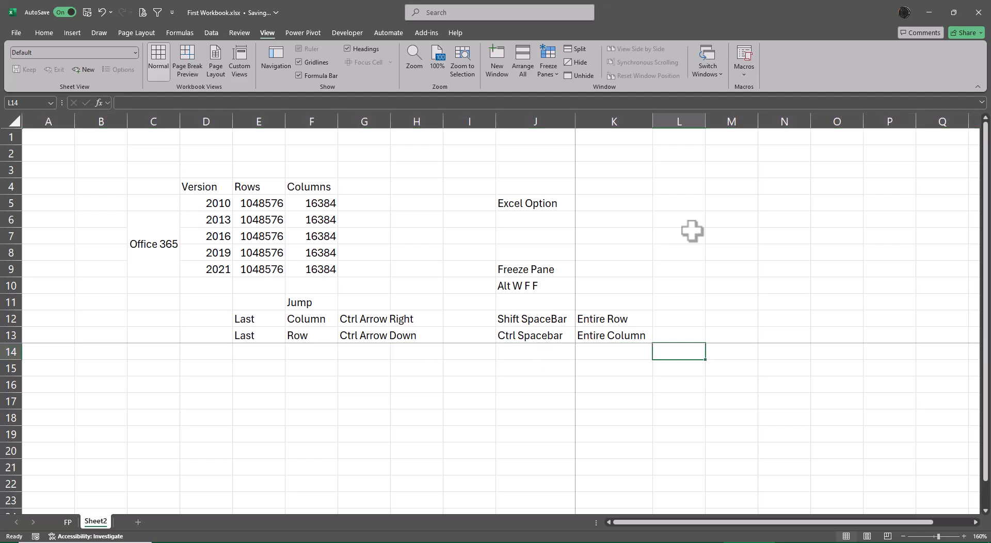
{"action": "key", "text": "Left"}
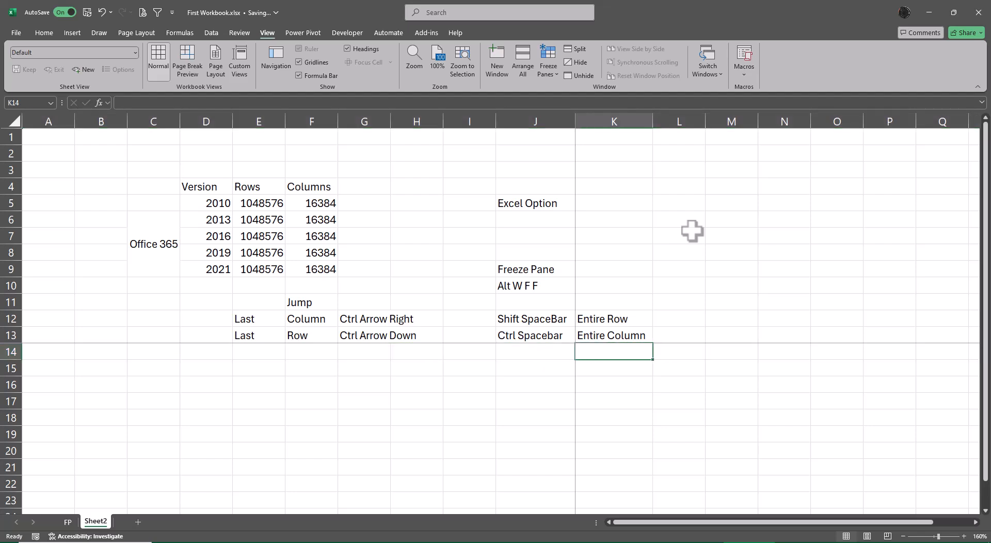
Unfreeze the panes and select the entire row 14 starting from cell A14.
{"action": "key", "text": "alt+w"}
{"action": "key", "text": "Left"}
{"action": "key", "text": "Left"}
{"action": "key", "text": "Left"}
{"action": "key", "text": "Left"}
{"action": "key", "text": "Left"}
{"action": "key", "text": "Left"}
{"action": "key", "text": "Left"}
{"action": "key", "text": "Left"}
{"action": "key", "text": "Left"}
{"action": "key", "text": "Left"}
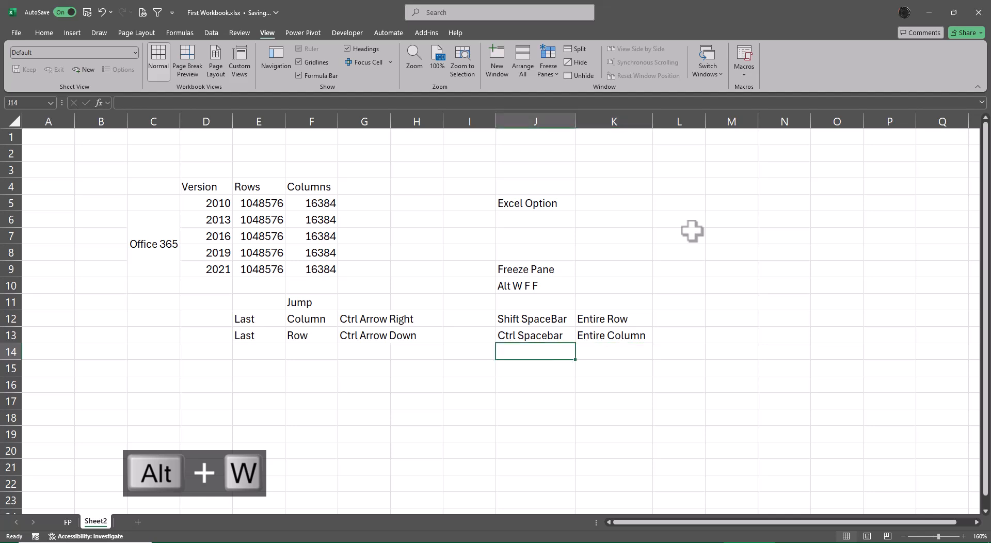
{"action": "key", "text": "shift+space"}
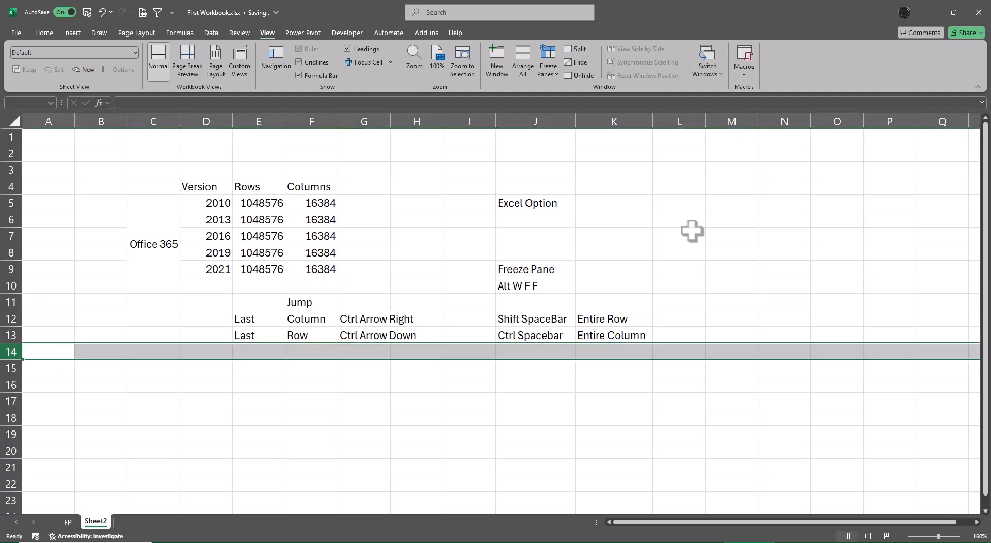
Freeze the panes at cell I14, above row 14 and before column I.
{"action": "key", "text": "Right"}
{"action": "key", "text": "Right"}
{"action": "key", "text": "Right"}
{"action": "key", "text": "Right"}
{"action": "key", "text": "Right"}
{"action": "key", "text": "Right"}
{"action": "key", "text": "Right"}
{"action": "key", "text": "Right"}
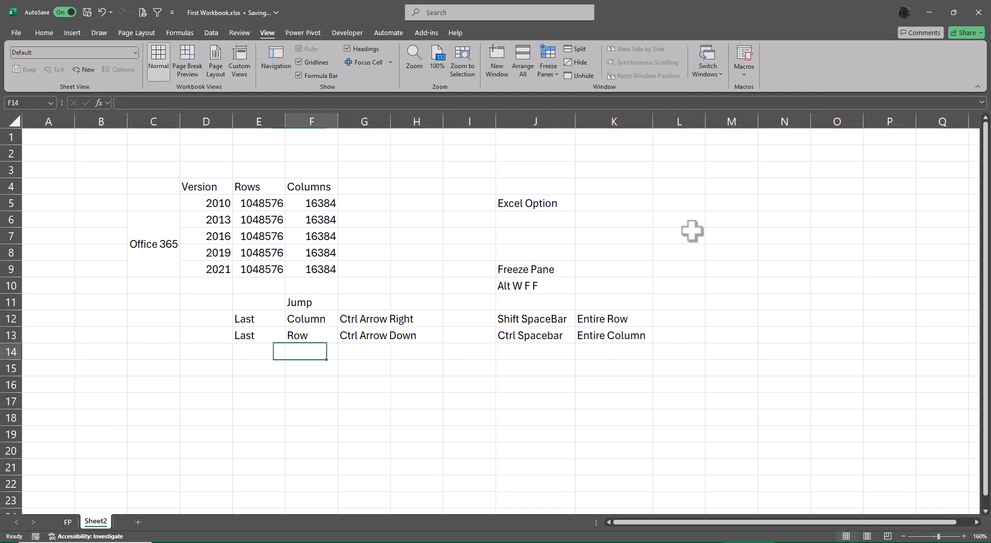
{"action": "key", "text": "alt+w"}
{"action": "key", "text": "f"}
{"action": "key", "text": "f"}
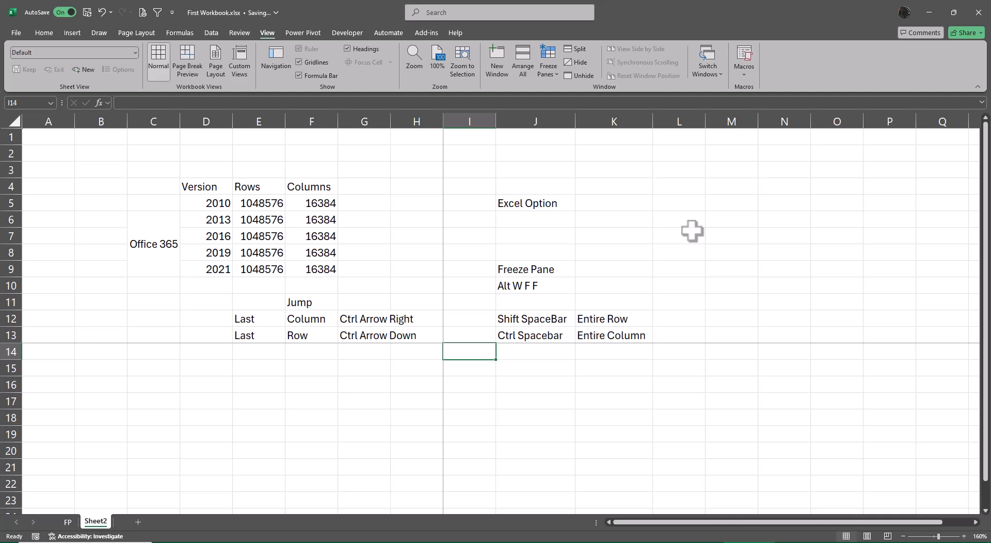
Unfreeze the panes that are frozen at cell I14.
{"action": "key", "text": "alt+w"}
{"action": "key", "text": "f"}
{"action": "key", "text": "f"}
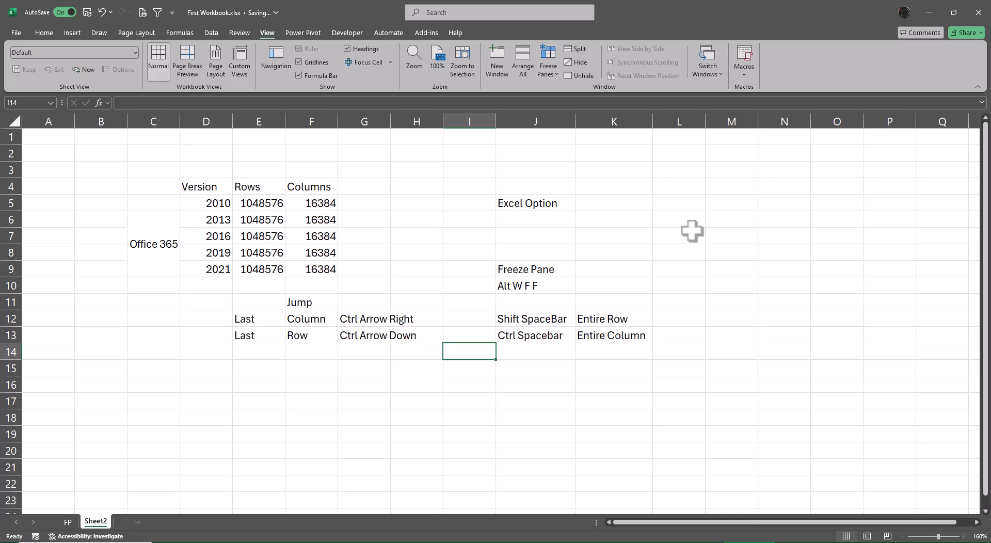
Freeze the panes at cell L14 so rows 1 to 13 and columns A to K stay in view.
{"action": "key", "text": "Right"}
{"action": "key", "text": "Right"}
{"action": "key", "text": "Right"}
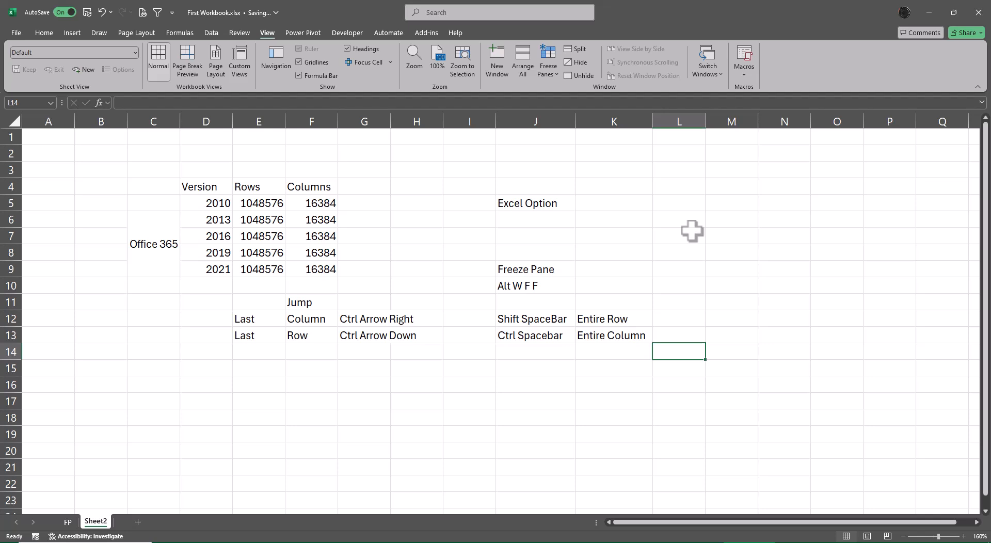
{"action": "key", "text": "alt+w"}
{"action": "key", "text": "f"}
{"action": "key", "text": "f"}
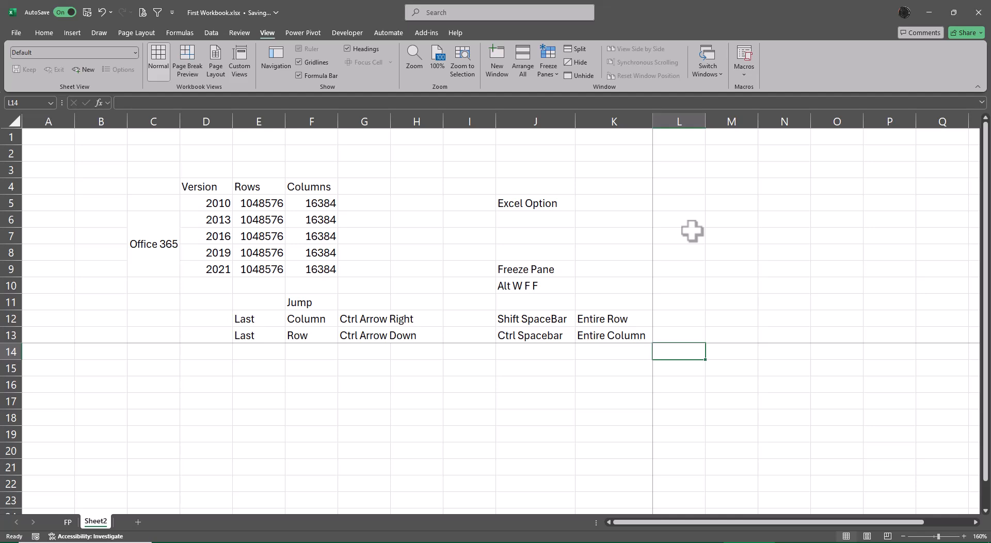
Select the whole frozen block A1:K13, extending the selection up and across from cell K13.
{"action": "key", "text": "Left"}
{"action": "key", "text": "Up"}
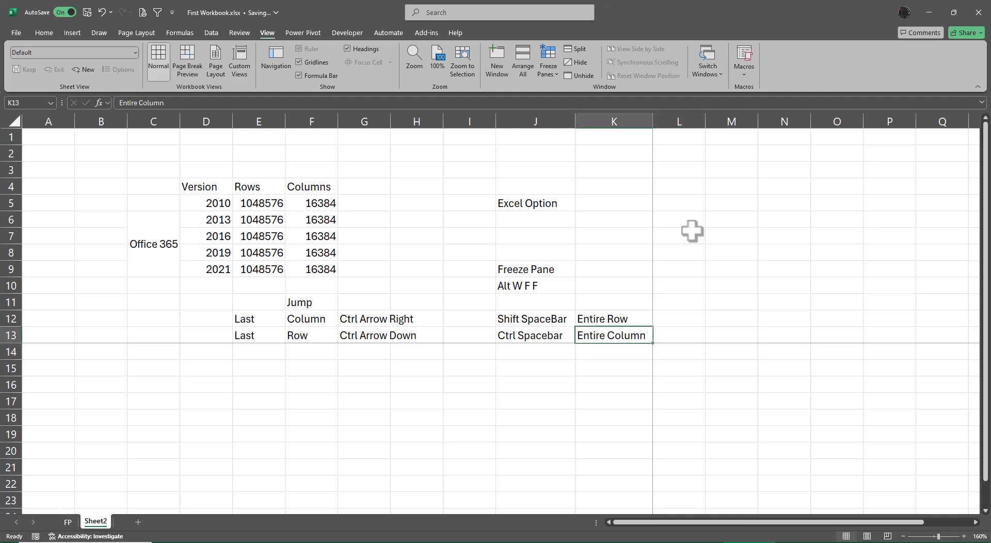
{"action": "key", "text": "ctrl+shift+Up"}
{"action": "key", "text": "ctrl+shift+Up"}
{"action": "key", "text": "ctrl+shift+Left"}
{"action": "key", "text": "ctrl+shift+Left"}
{"action": "key", "text": "ctrl+shift+Left"}
{"action": "key", "text": "ctrl+shift+Left"}
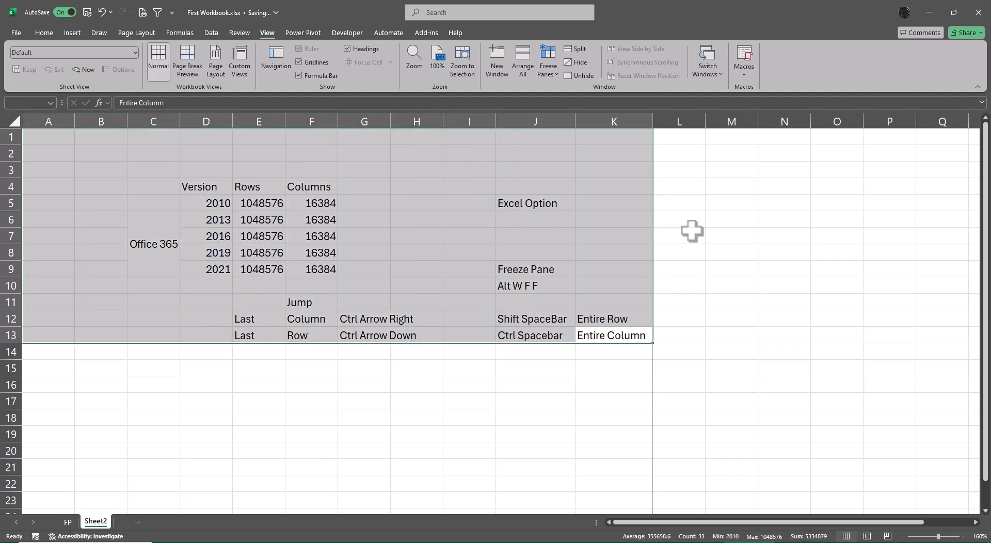
Jump from cell K14 to the sheet's last row and last column, cell XFD1048576.
{"action": "key", "text": "Down"}
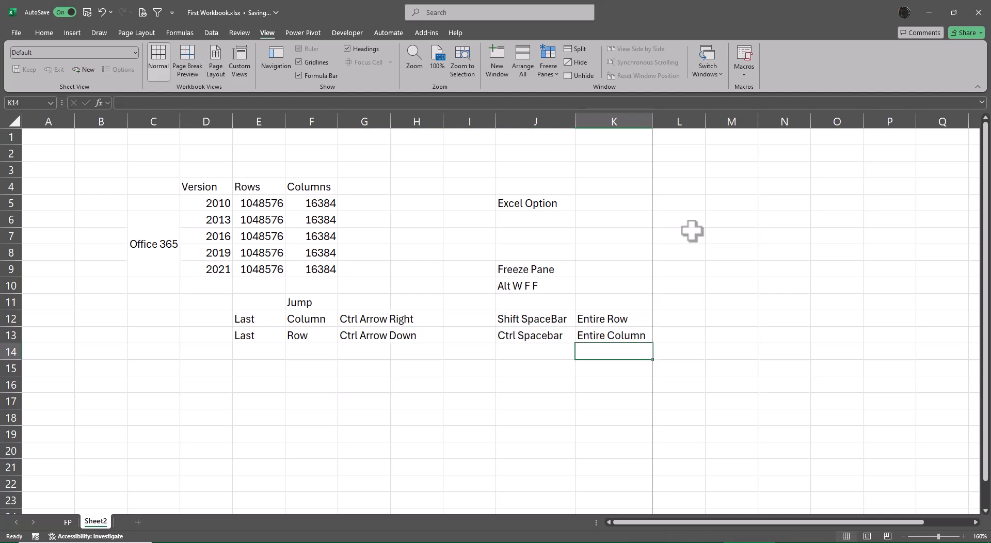
{"action": "key", "text": "ctrl+Down"}
{"action": "key", "text": "ctrl+Right"}
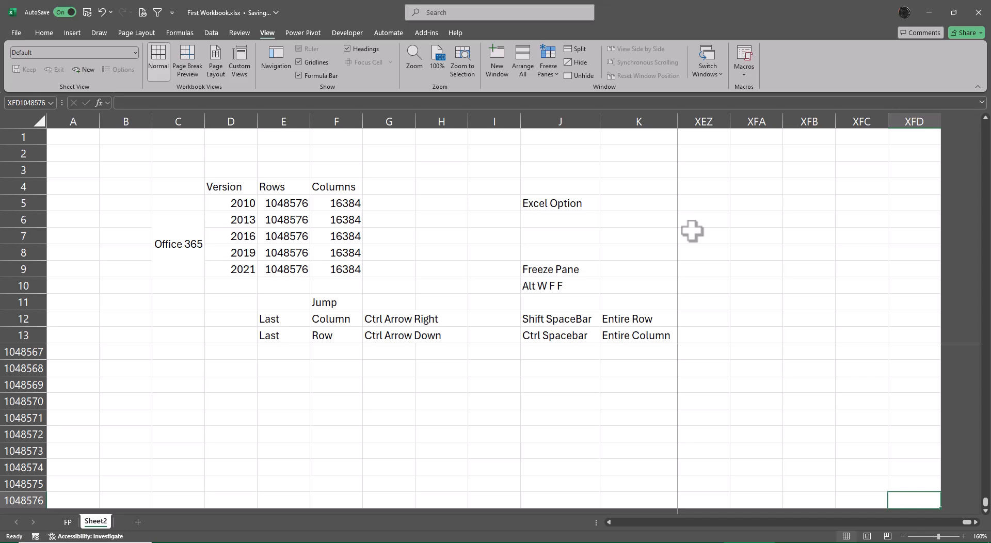
Unfreeze the panes that hold rows 1 to 13 and columns A to K.
{"action": "key", "text": "alt+w"}
{"action": "key", "text": "f"}
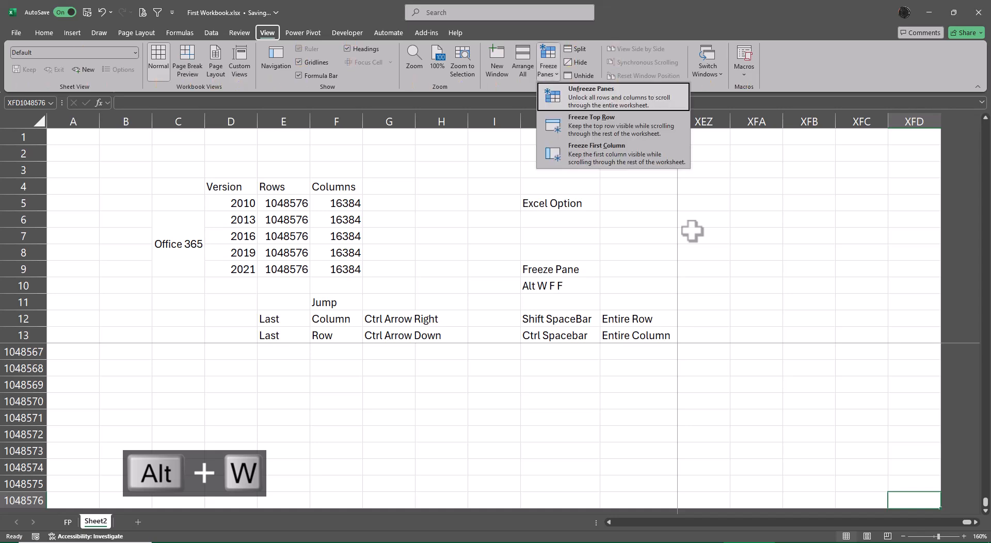
{"action": "key", "text": "f"}
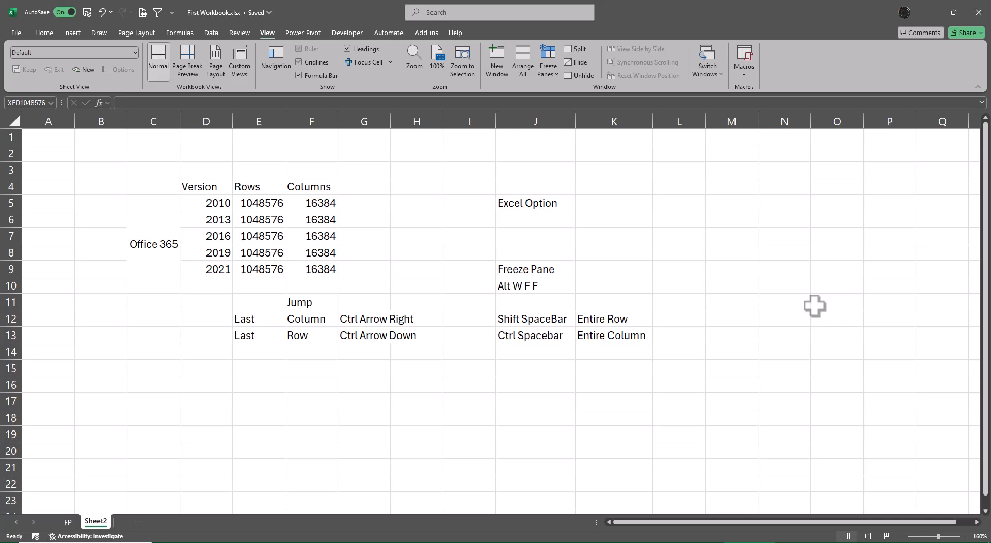
Add a shortcut note with "Save" in cell J6 and "Ctrl S" in cell K6.
{"action": "left_click", "coordinate": [532, 216]}
{"action": "type", "text": "Sv"}
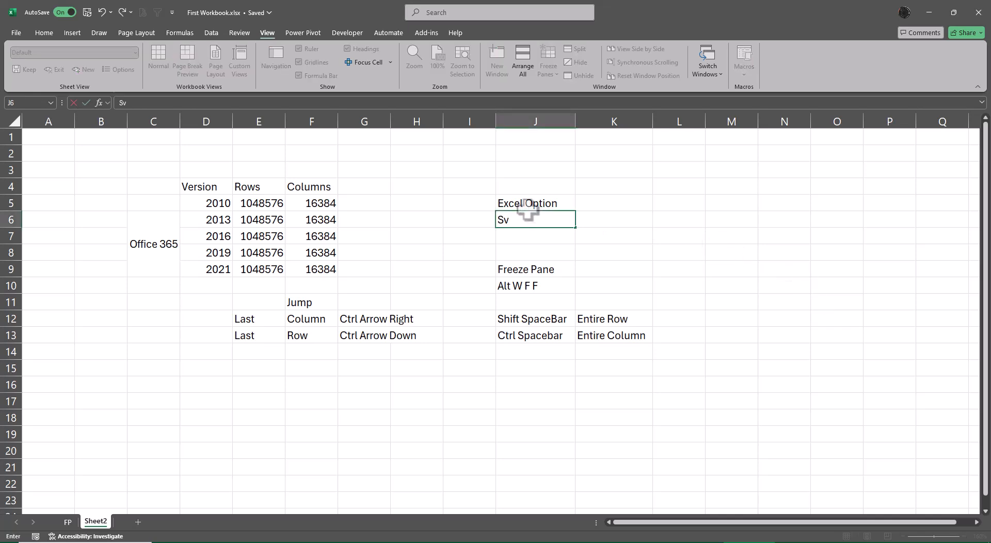
{"action": "key", "text": "BackSpace"}
{"action": "type", "text": "ave"}
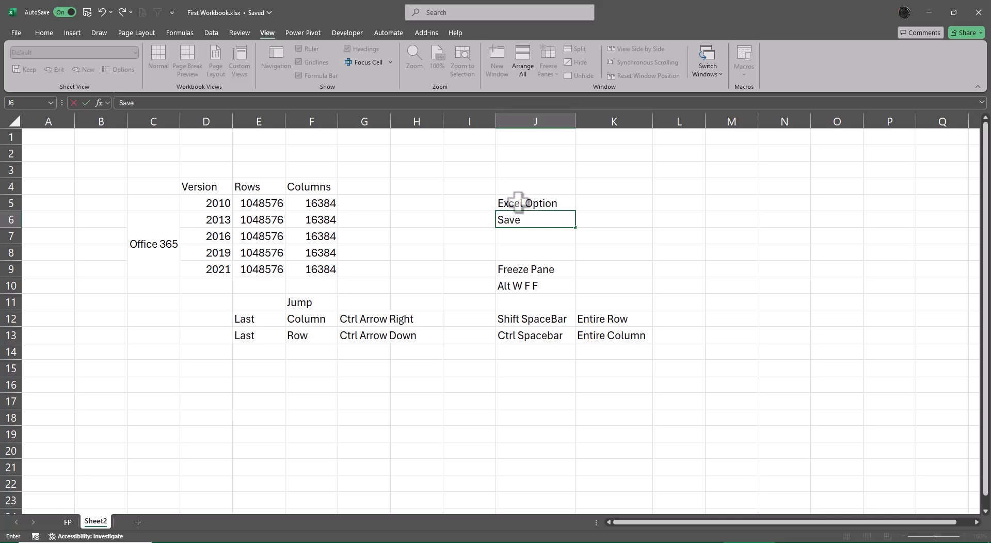
{"action": "key", "text": "Tab"}
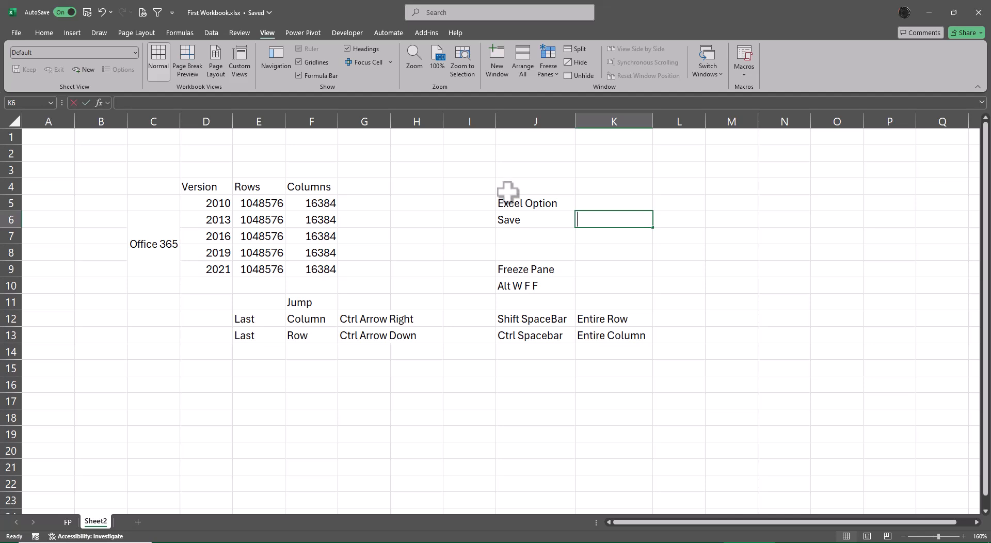
{"action": "type", "text": "Ctrl S"}
{"action": "key", "text": "Return"}
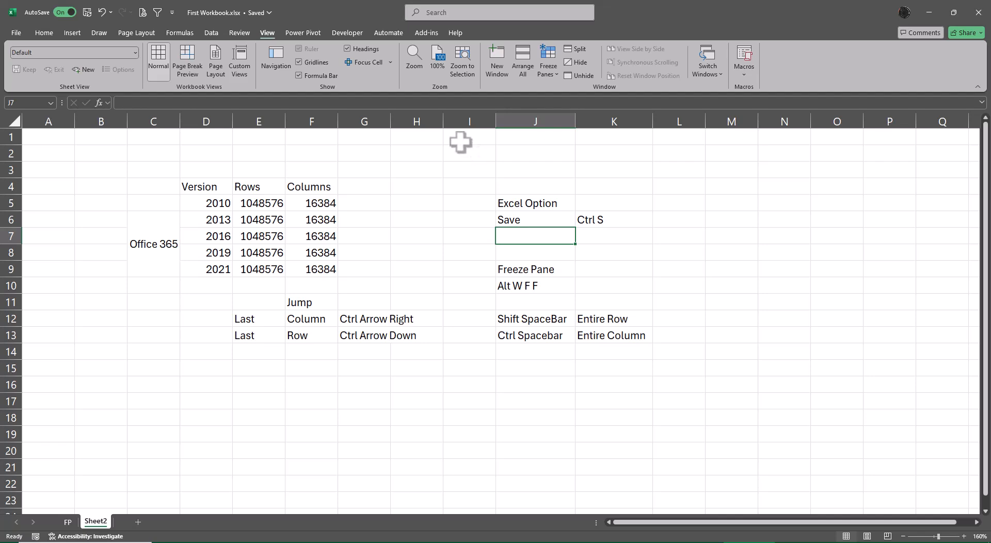
Add a shortcut note with "Save as" in cell J7 and "Alt F2 or F12" in cell K7.
{"action": "key", "text": "Right"}
{"action": "type", "text": "A"}
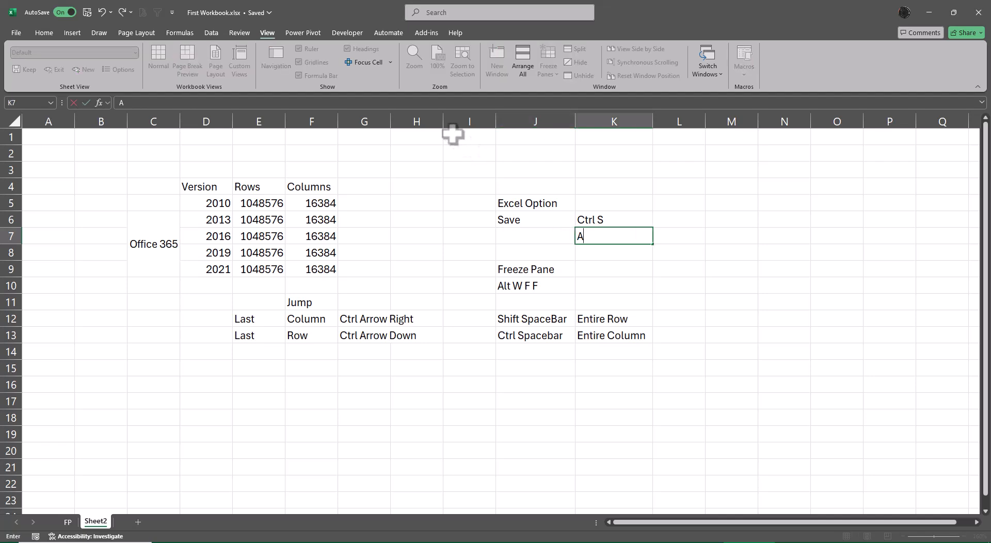
{"action": "type", "text": "lt F2"}
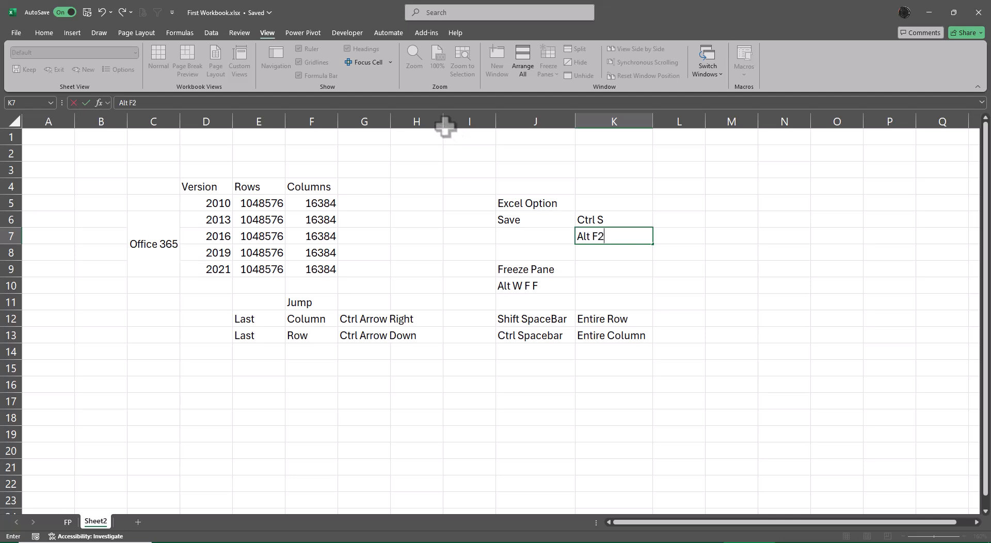
{"action": "type", "text": " or F1"}
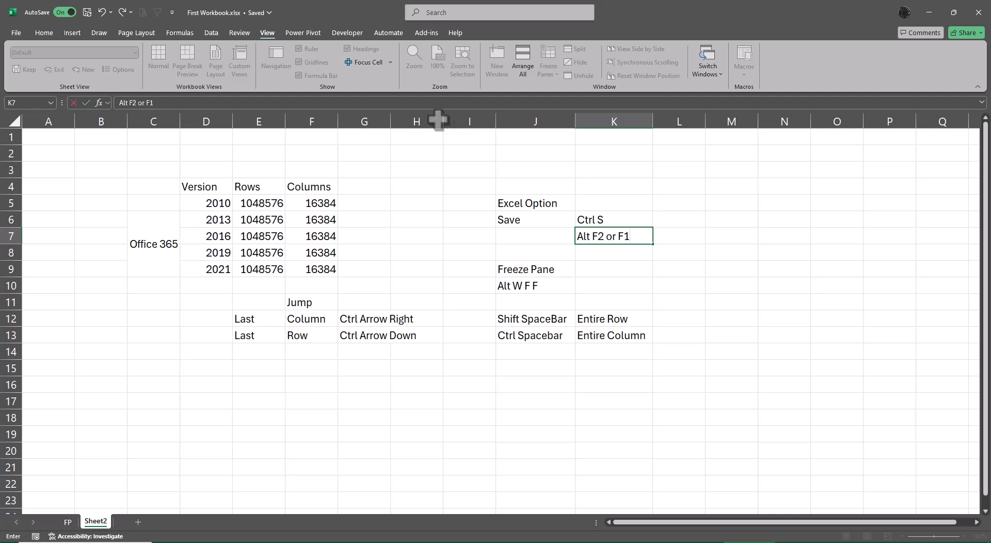
{"action": "type", "text": "2"}
{"action": "key", "text": "Return"}
{"action": "key", "text": "Up"}
{"action": "key", "text": "Left"}
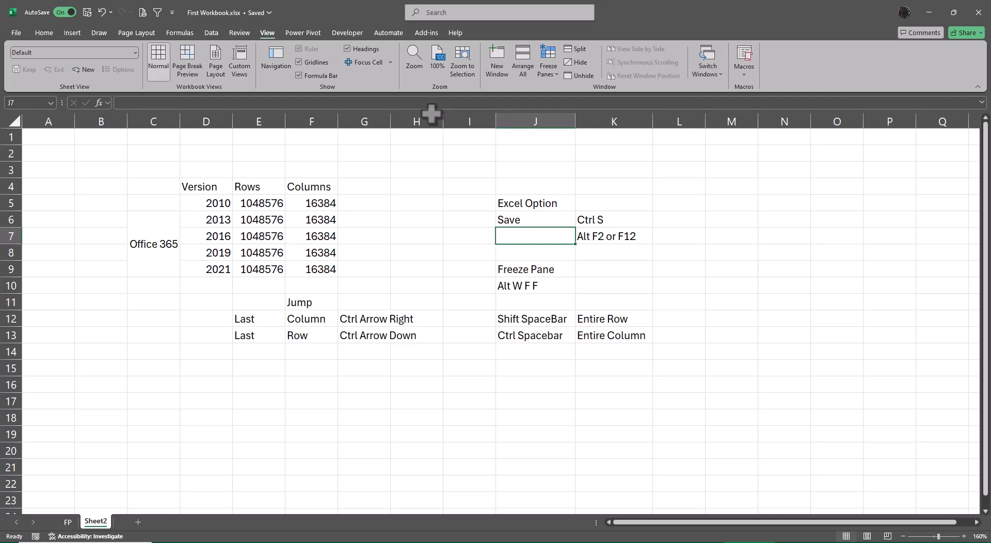
{"action": "type", "text": "Save as"}
{"action": "key", "text": "Return"}
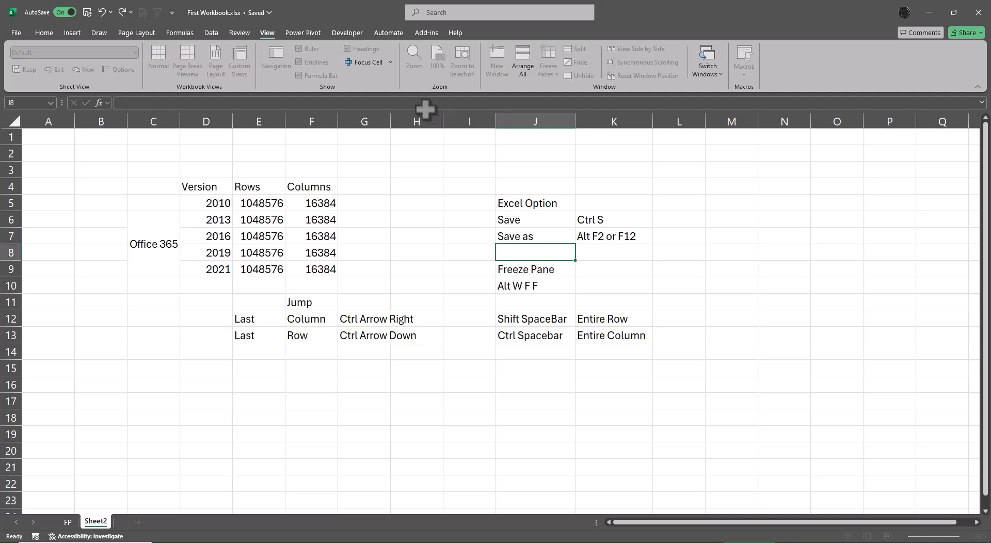
Look over the file commands available for the workbook, return to the sheet and save the workbook.
{"action": "left_click", "coordinate": [16, 32]}
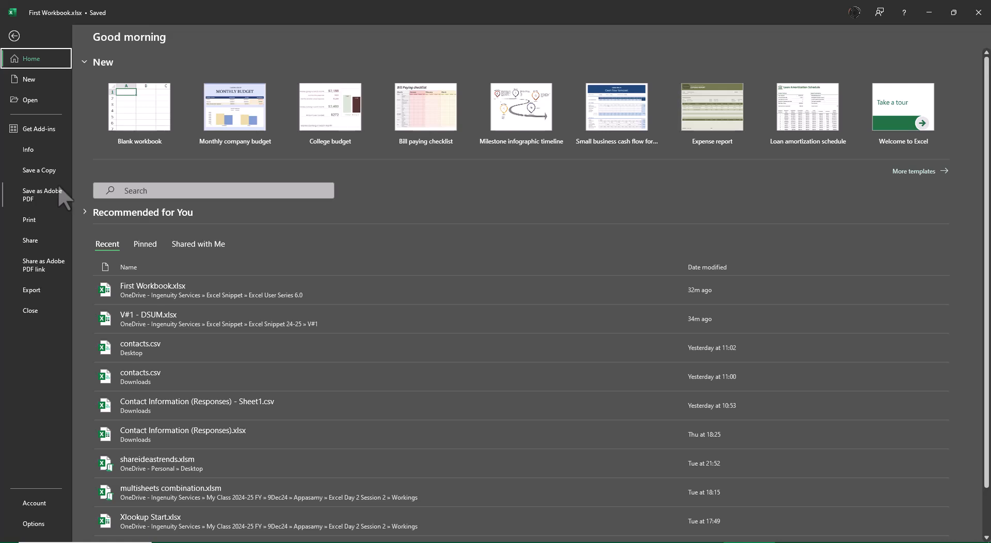
{"action": "left_click", "coordinate": [13, 36]}
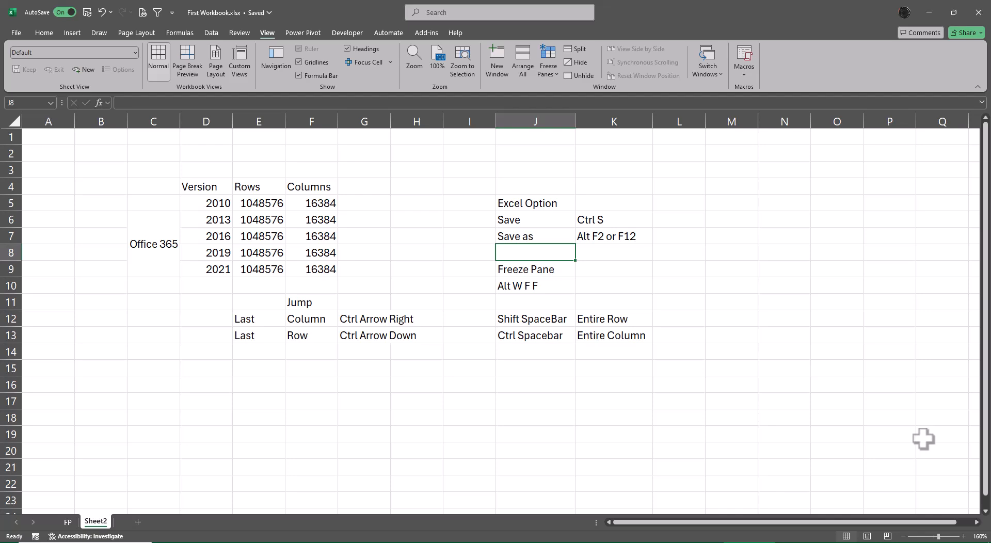
{"action": "key", "text": "alt+f"}
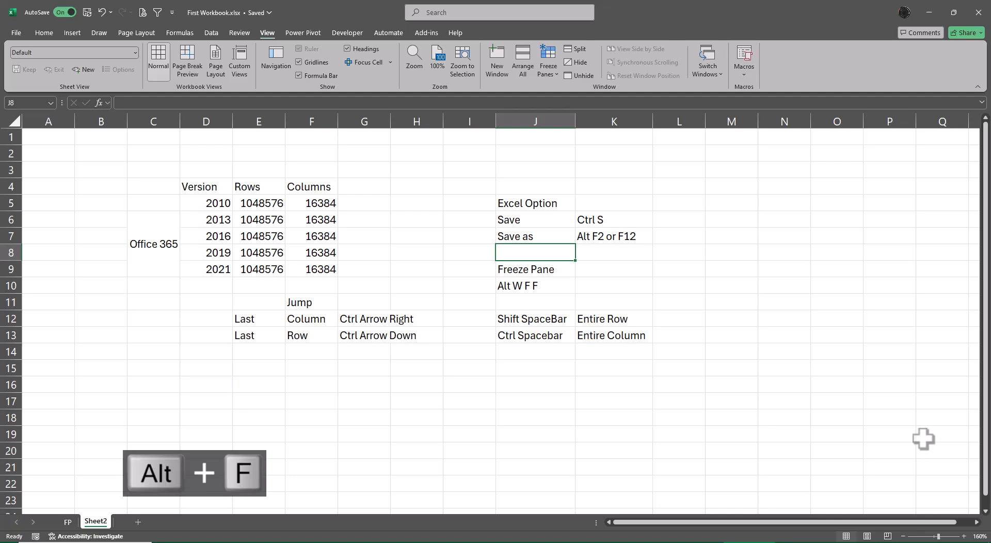
{"action": "key", "text": "Escape"}
{"action": "key", "text": "Escape"}
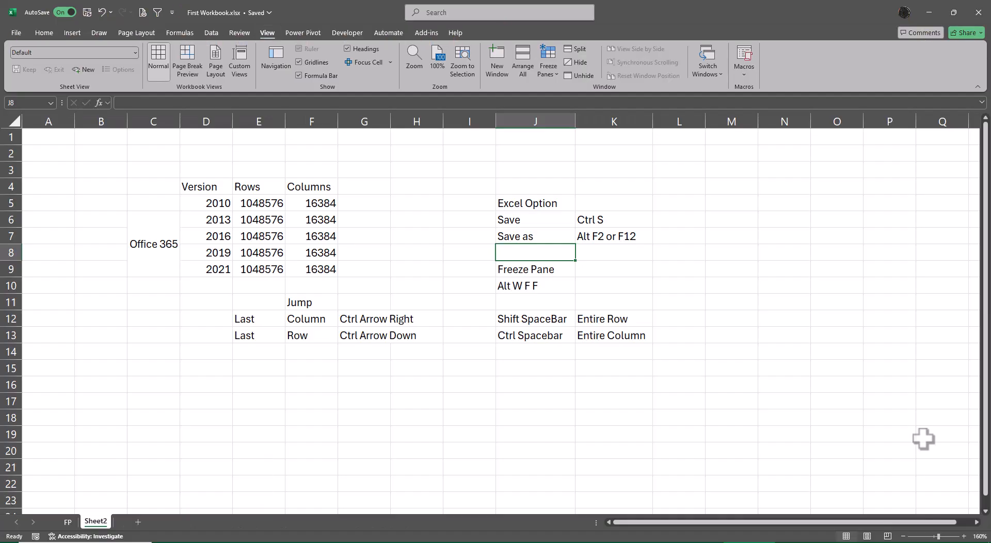
{"action": "key", "text": "ctrl+s"}
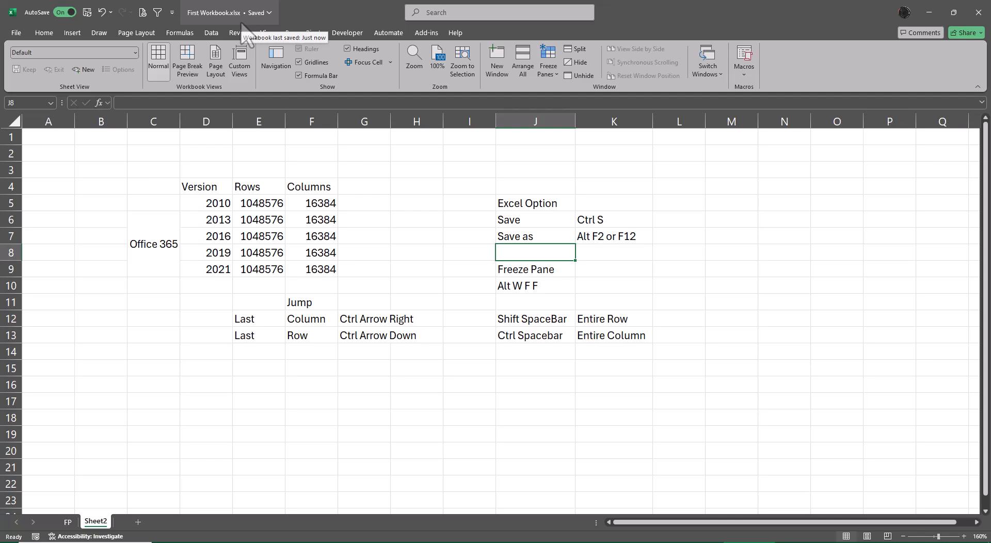
Examine the available default file formats in the Save settings of Excel Options, leaving the dialog without changes.
{"action": "left_click", "coordinate": [16, 33]}
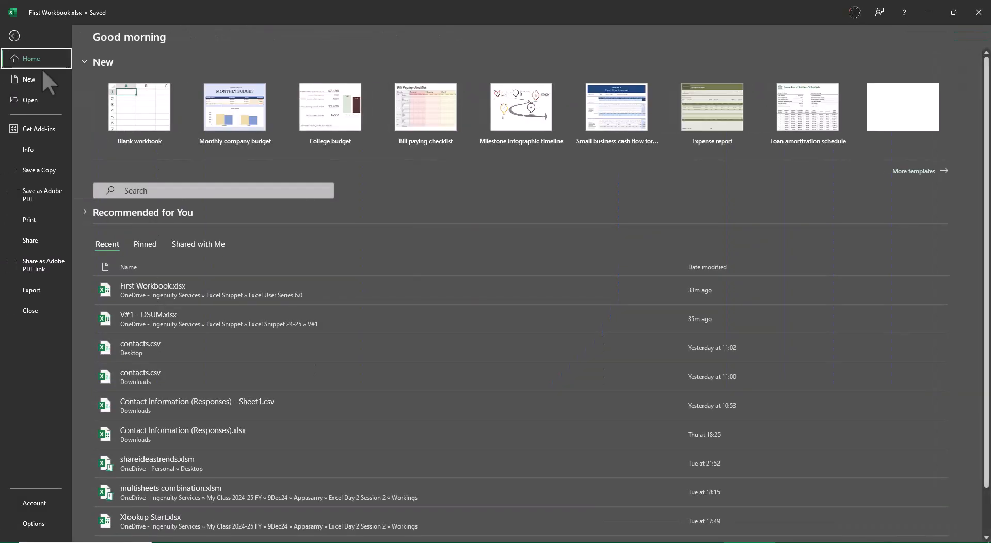
{"action": "left_click", "coordinate": [23, 525]}
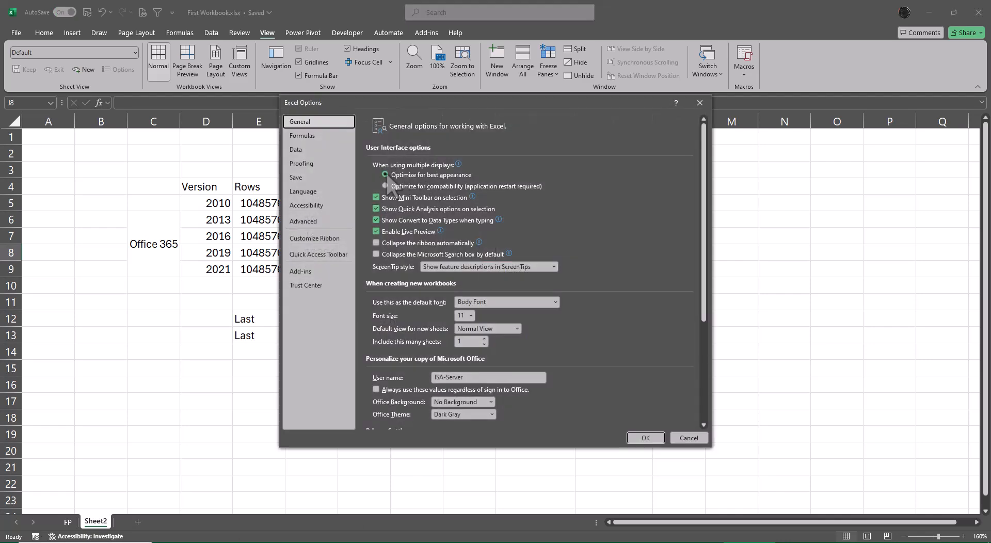
{"action": "left_click", "coordinate": [311, 178]}
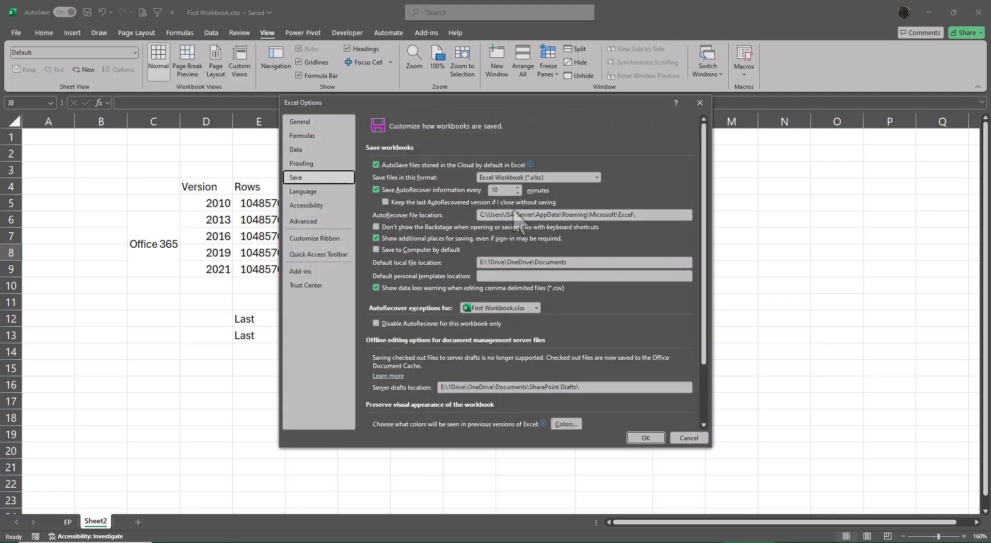
{"action": "left_click", "coordinate": [596, 178]}
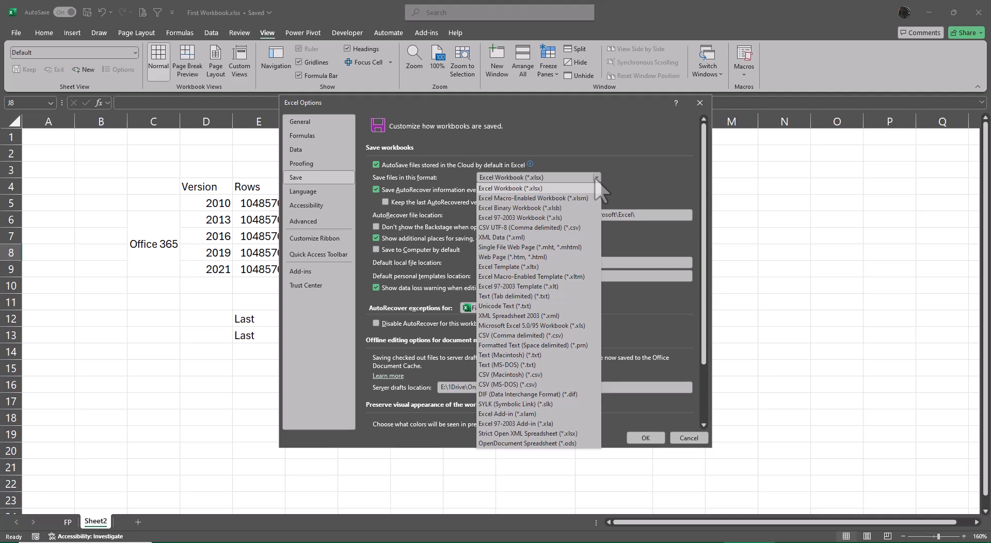
{"action": "key", "text": "Escape"}
{"action": "key", "text": "Escape"}
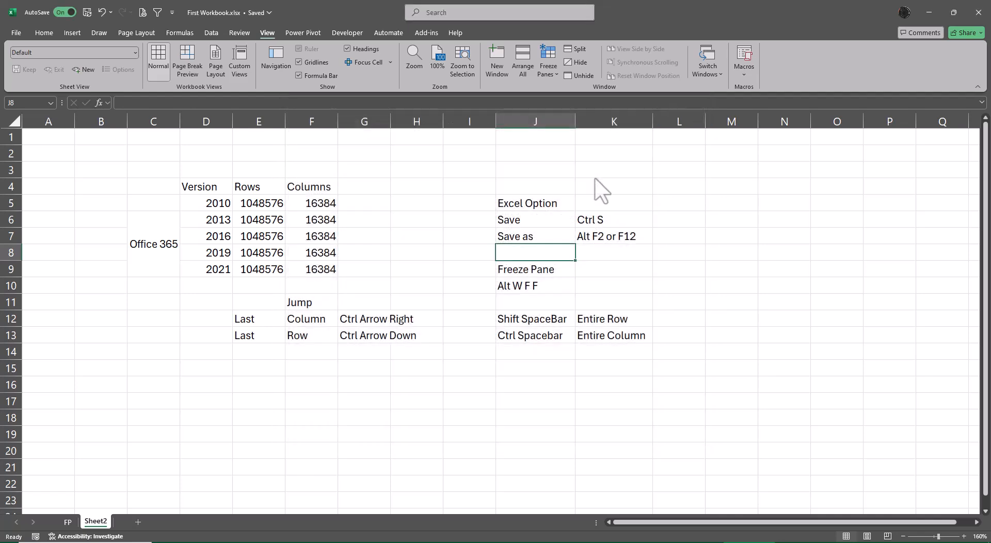
Add the column heading "Extension" in cell G4, next to the Columns heading of the version table.
{"action": "key", "text": "Left"}
{"action": "key", "text": "Left"}
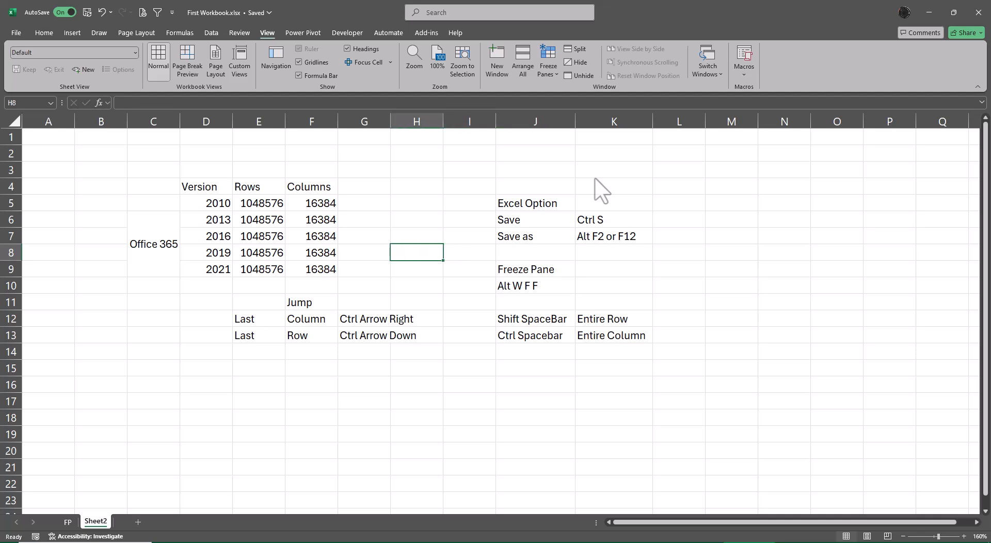
{"action": "key", "text": "Up"}
{"action": "key", "text": "Up"}
{"action": "key", "text": "Up"}
{"action": "key", "text": "Up"}
{"action": "key", "text": "Left"}
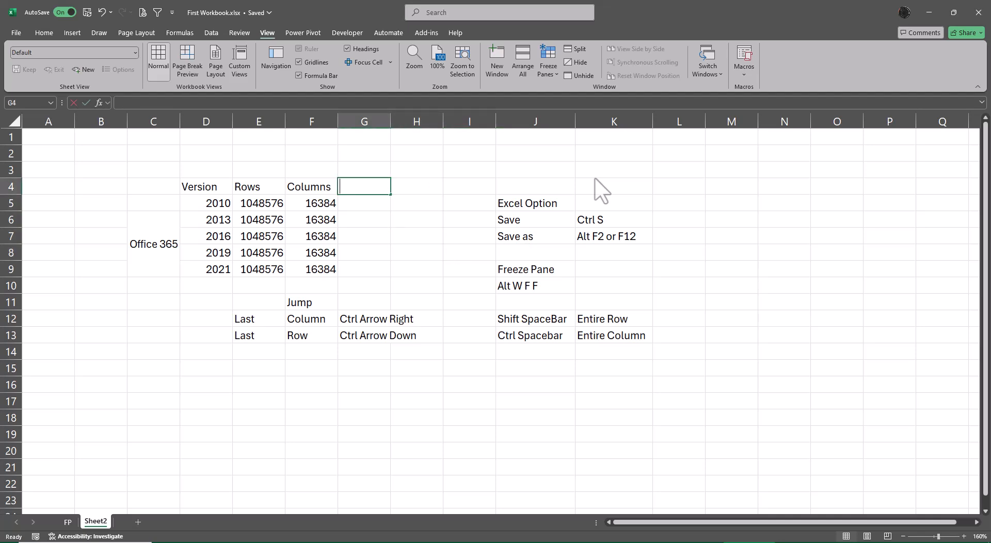
{"action": "type", "text": "Extens"}
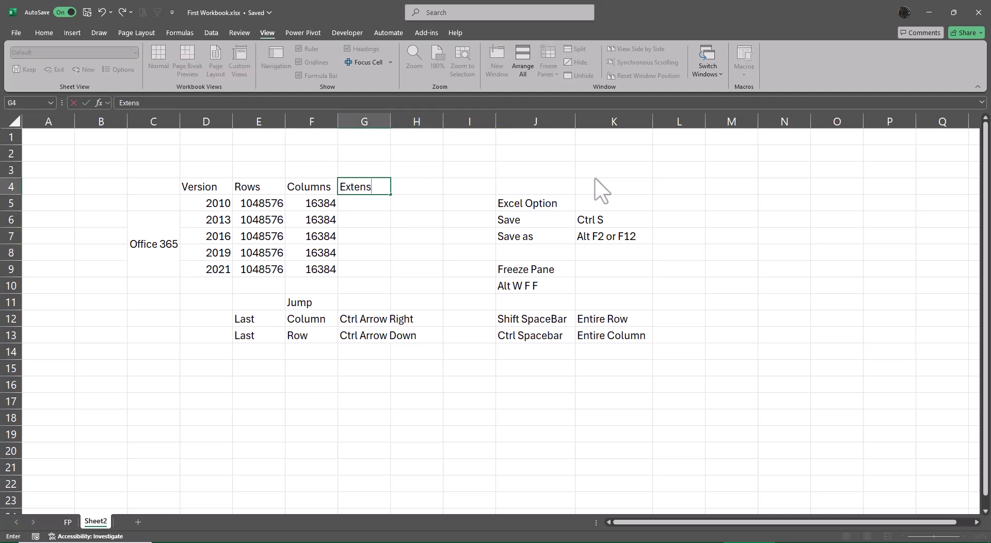
{"action": "type", "text": "ion"}
{"action": "key", "text": "Return"}
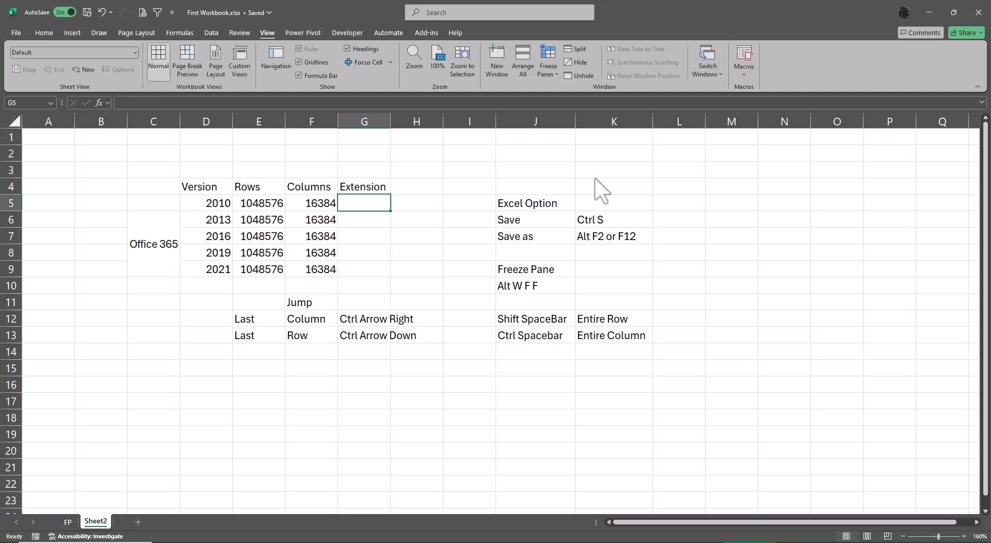
Enter the file extensions xlsx, xlsm and xlsb in cells G5 to G7 under the Extension heading.
{"action": "type", "text": "xlsx"}
{"action": "key", "text": "Return"}
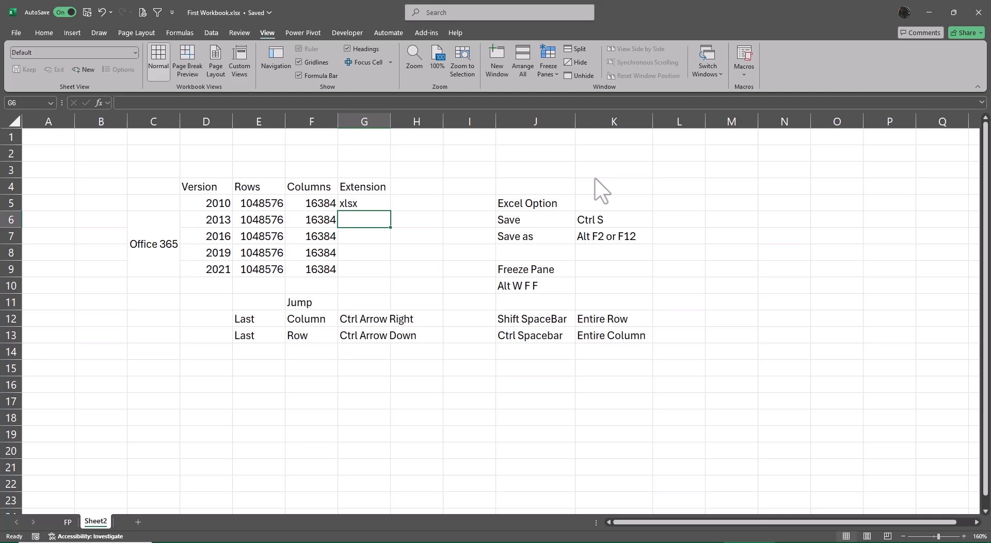
{"action": "type", "text": "xlsm"}
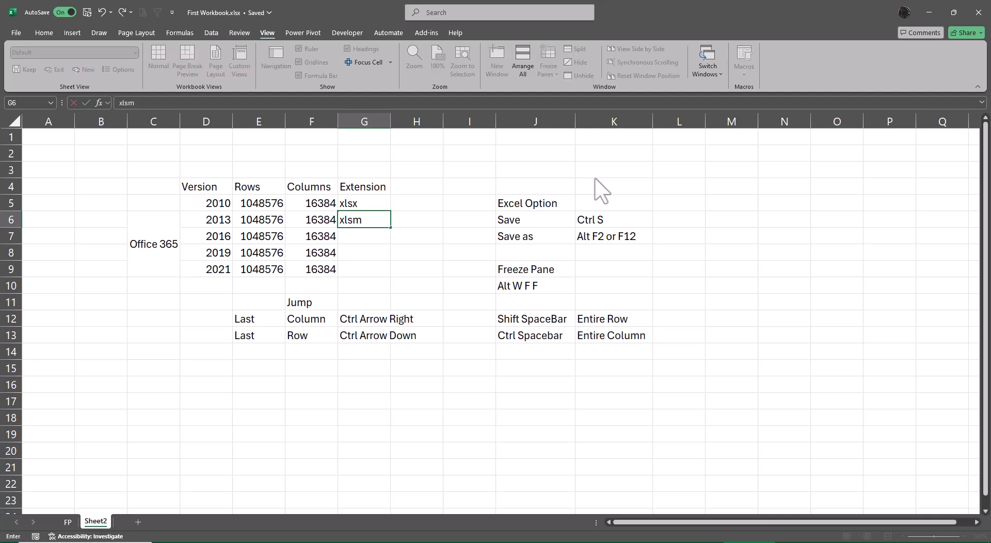
{"action": "key", "text": "Return"}
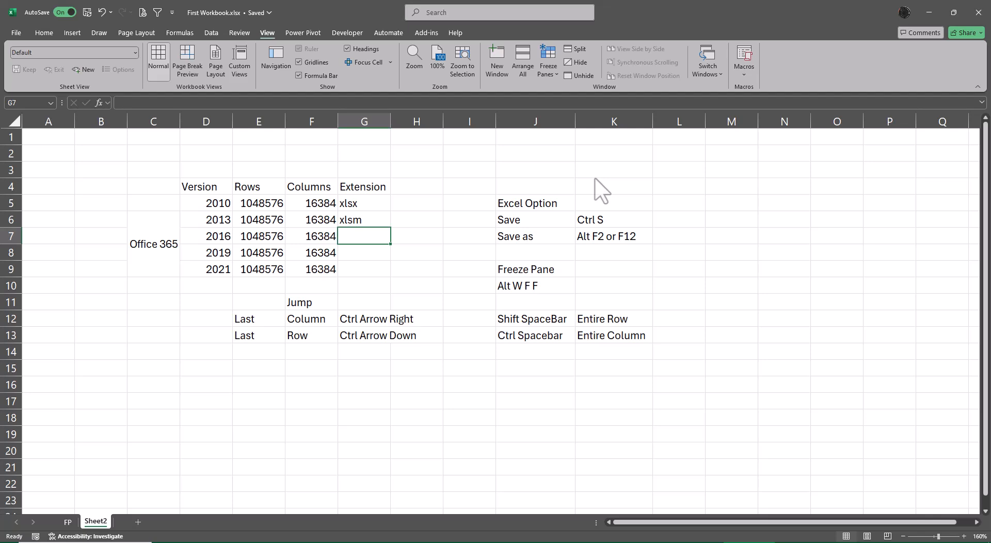
{"action": "type", "text": "xlsb"}
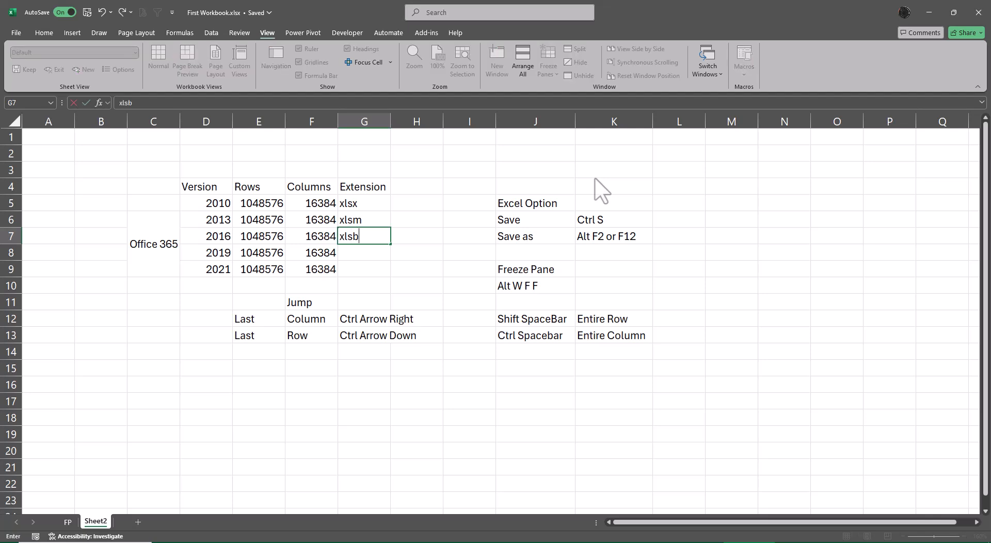
{"action": "key", "text": "Return"}
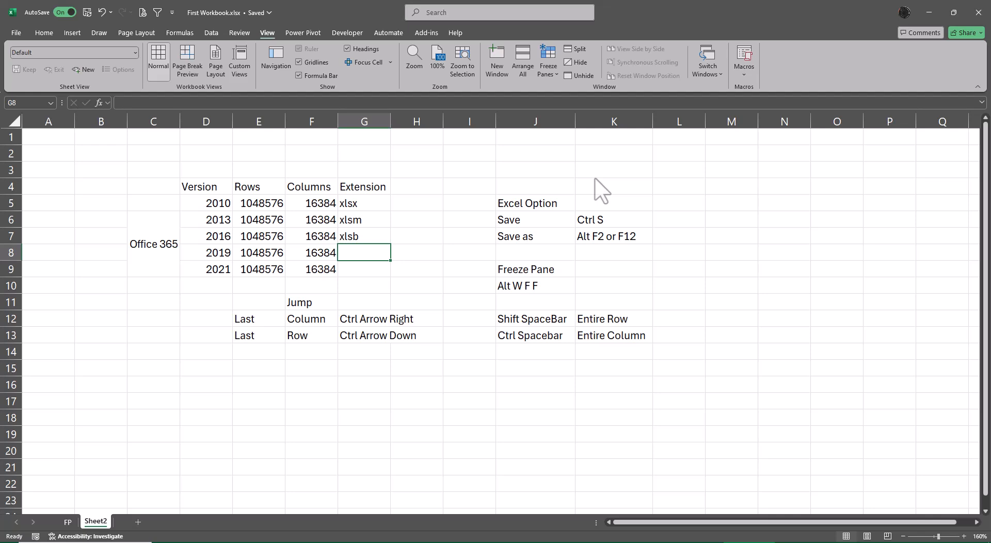
Add the extension xls in cell G8, below xlsb.
{"action": "type", "text": "xl"}
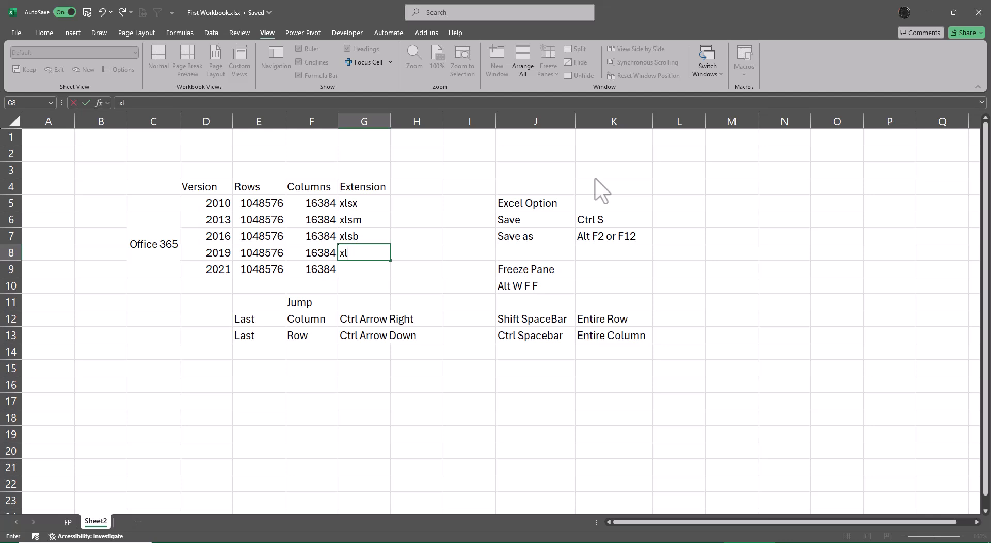
{"action": "type", "text": "s"}
{"action": "key", "text": "Return"}
{"action": "key", "text": "Up"}
{"action": "key", "text": "BackSpace"}
{"action": "type", "text": "xls"}
{"action": "key", "text": "Return"}
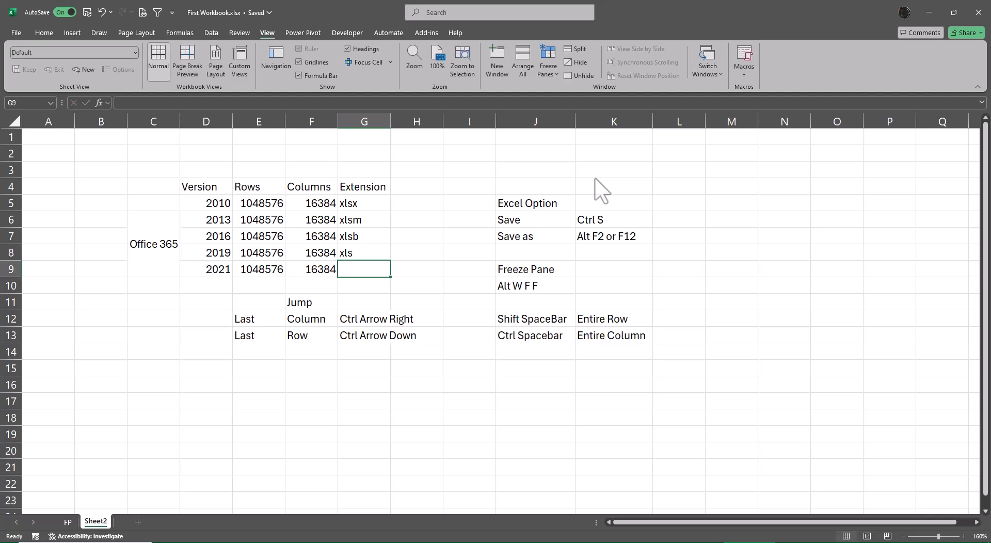
Insert two rows of blank cells across D5:G5 above the 2010 record, shifting the existing cells down.
{"action": "key", "text": "Up"}
{"action": "key", "text": "Up"}
{"action": "key", "text": "Up"}
{"action": "key", "text": "Up"}
{"action": "key", "text": "Up"}
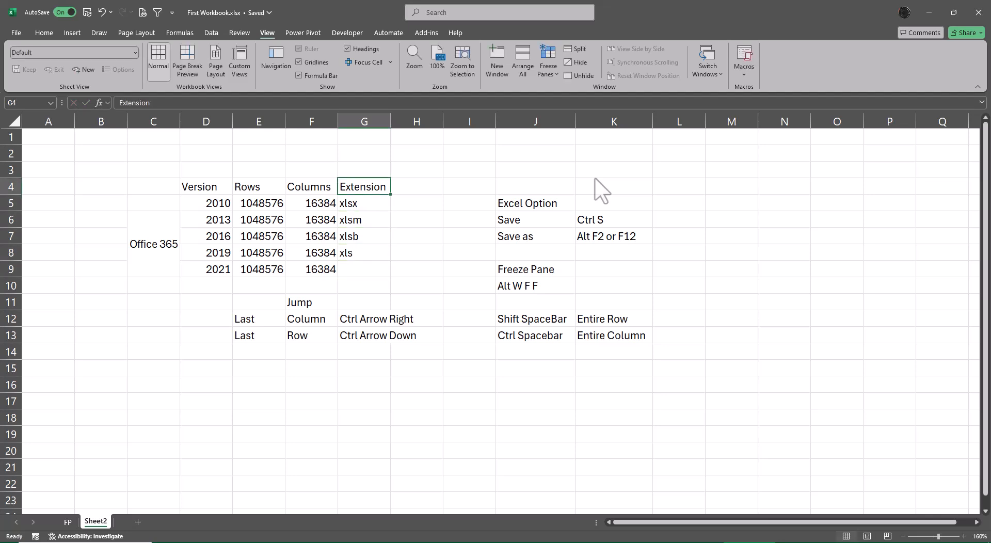
{"action": "key", "text": "Down"}
{"action": "key", "text": "Left"}
{"action": "key", "text": "Left"}
{"action": "key", "text": "Left"}
{"action": "key", "text": "shift+Right"}
{"action": "key", "text": "shift+Right"}
{"action": "key", "text": "shift+Right"}
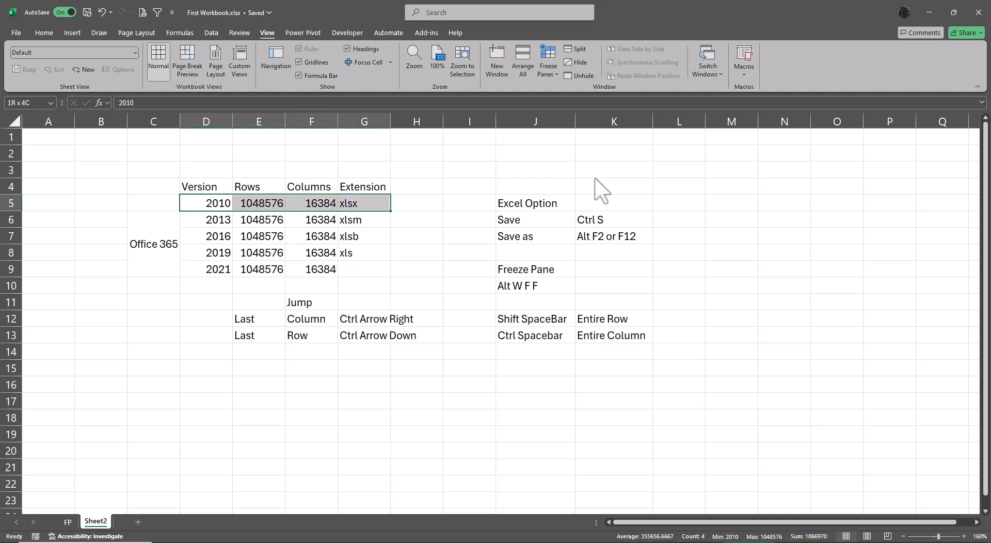
{"action": "key", "text": "ctrl+plus"}
{"action": "key", "text": "Down"}
{"action": "key", "text": "Escape"}
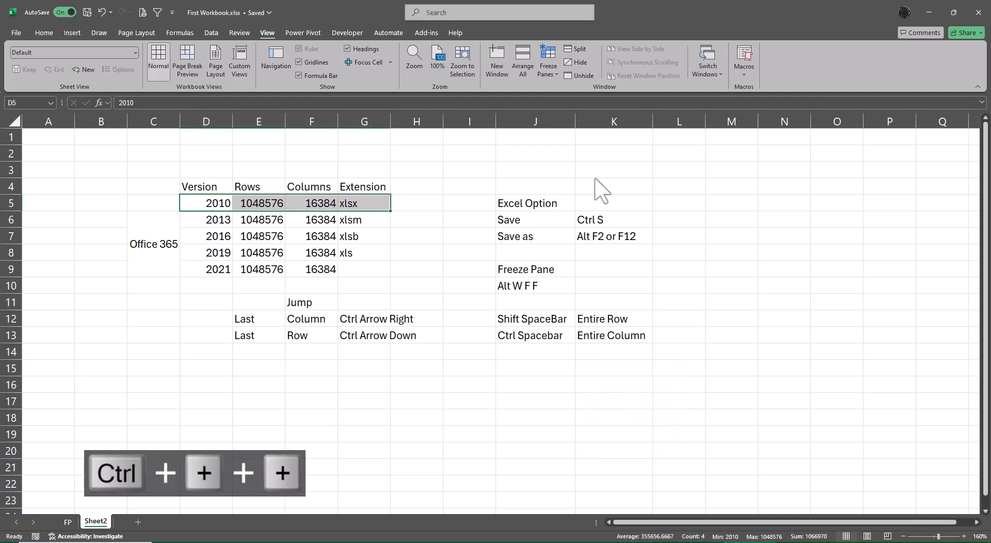
{"action": "key", "text": "F4"}
Enter the versions 2003 and 2007 in cells D5 and D6 of the version table.
{"action": "key", "text": "shift+Left"}
{"action": "key", "text": "shift+Left"}
{"action": "key", "text": "shift+Left"}
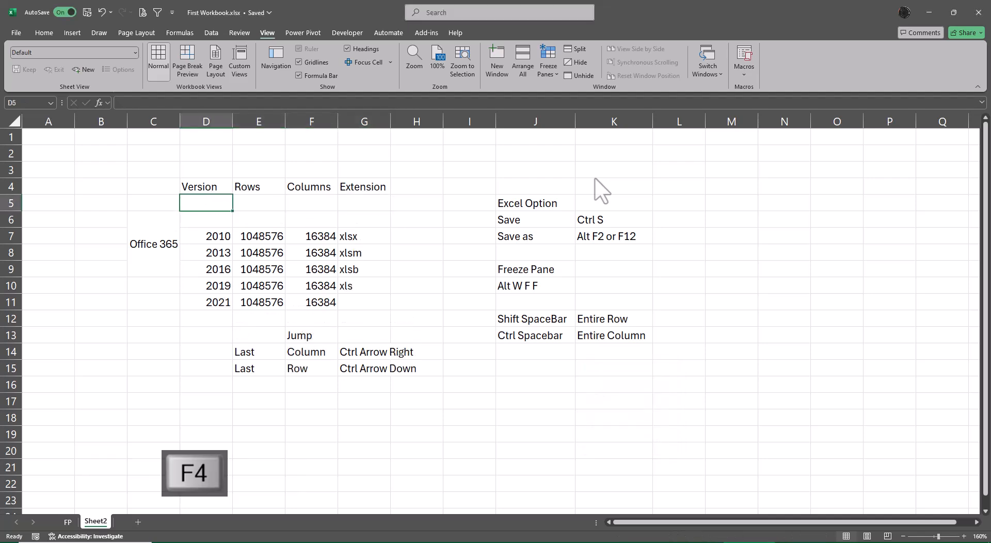
{"action": "type", "text": "2003"}
{"action": "key", "text": "Tab"}
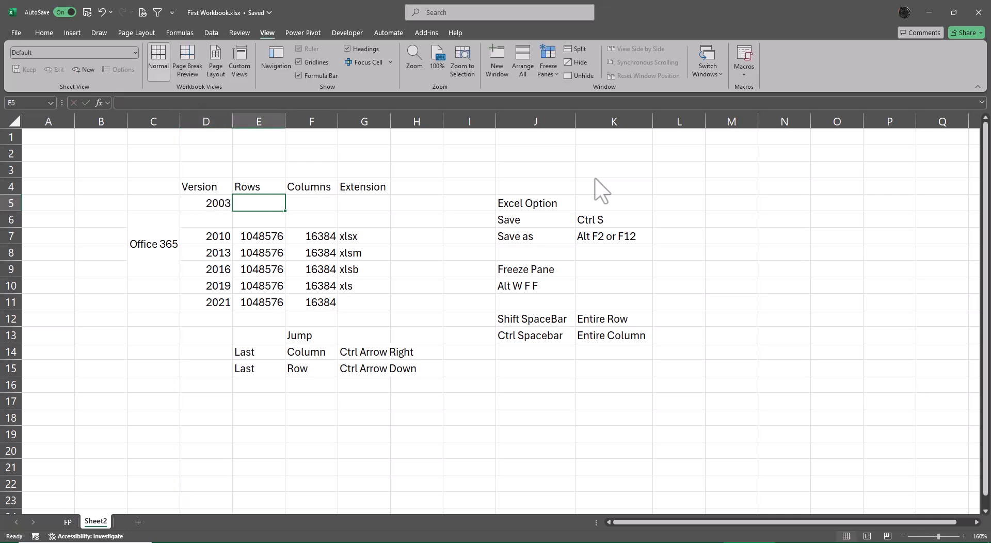
{"action": "key", "text": "Return"}
{"action": "type", "text": "2007"}
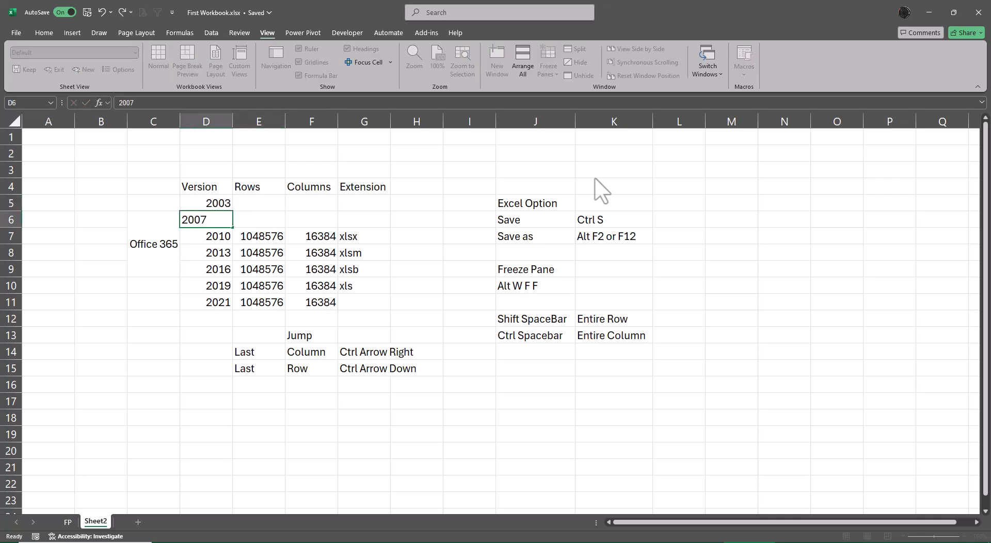
{"action": "key", "text": "Tab"}
Copy the xls extension from cell G10 into cell G5 for version 2003.
{"action": "key", "text": "Right"}
{"action": "key", "text": "Right"}
{"action": "key", "text": "Down"}
{"action": "key", "text": "Down"}
{"action": "key", "text": "Down"}
{"action": "key", "text": "Down"}
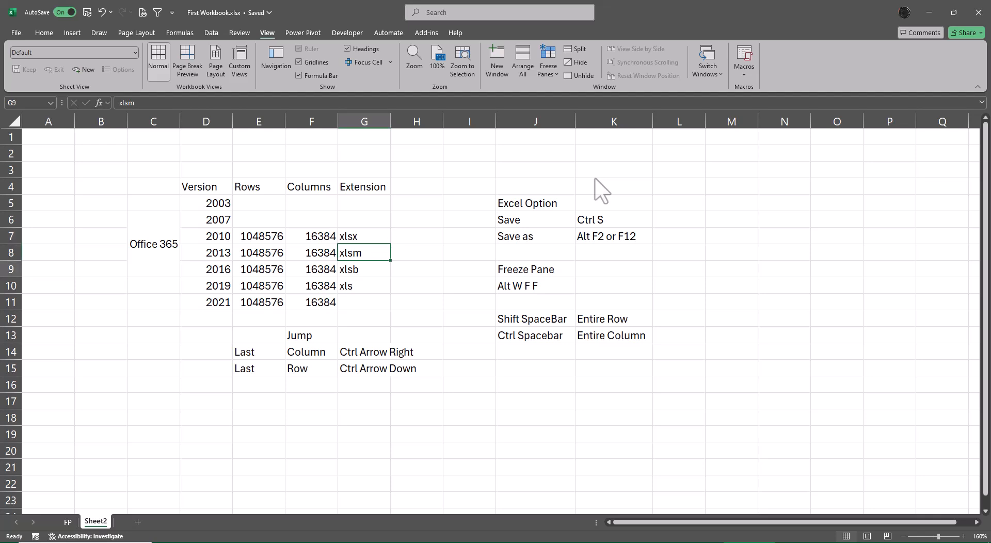
{"action": "key", "text": "ctrl+c"}
{"action": "key", "text": "Up"}
{"action": "key", "text": "Up"}
{"action": "key", "text": "Up"}
{"action": "key", "text": "Up"}
{"action": "key", "text": "Up"}
{"action": "key", "text": "ctrl+v"}
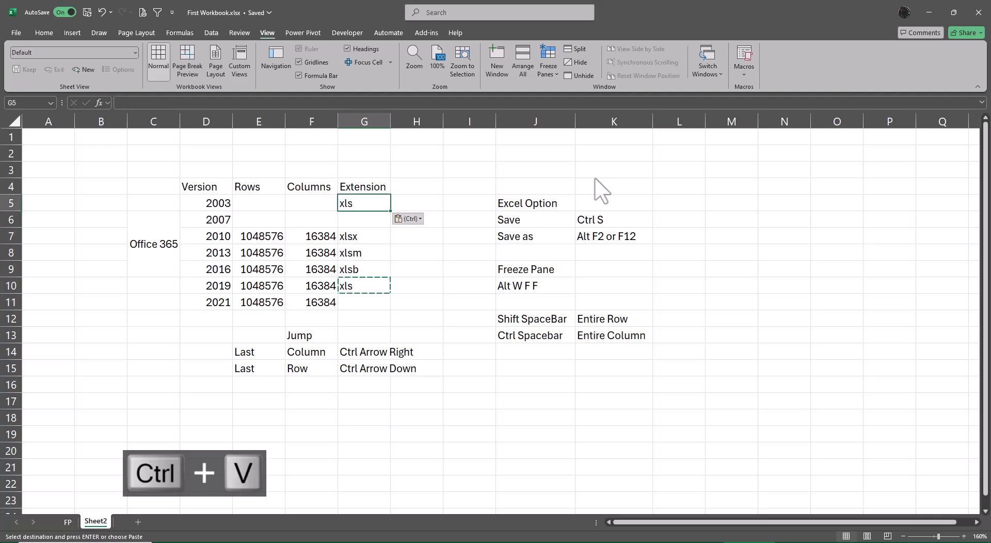
{"action": "key", "text": "Escape"}
Copy the 2010 row's rows, columns and extension values from E7:G7 into E6:G6 for version 2007.
{"action": "key", "text": "Left"}
{"action": "key", "text": "Left"}
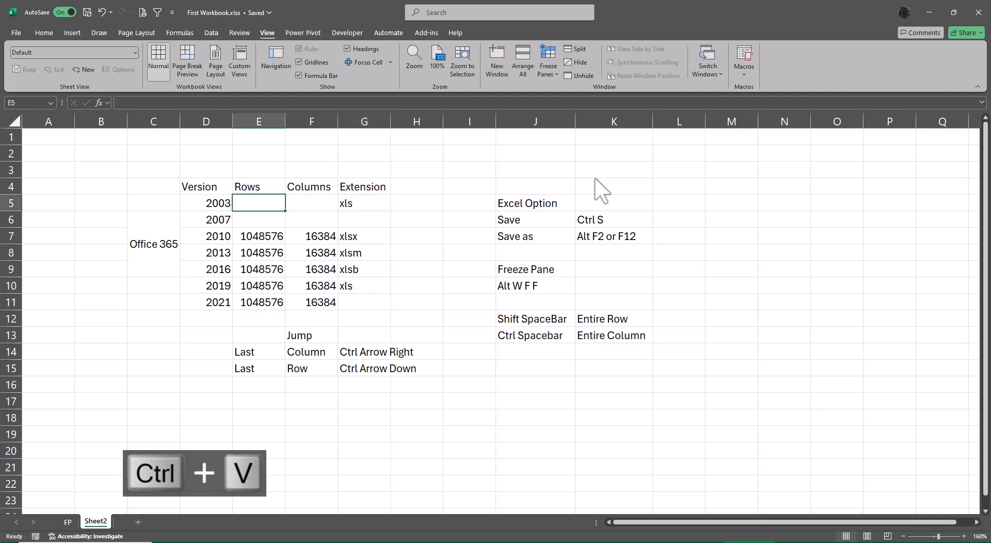
{"action": "key", "text": "Down"}
{"action": "key", "text": "Down"}
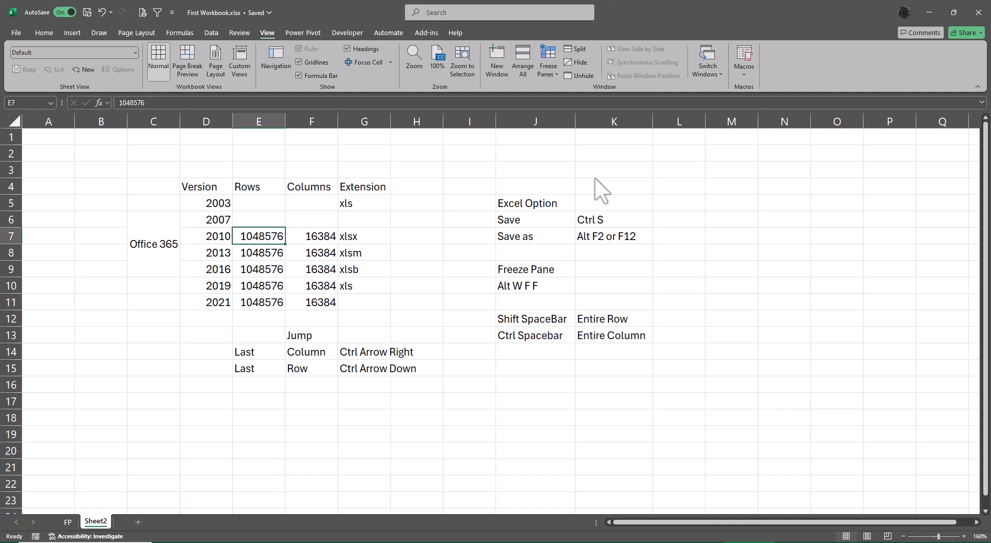
{"action": "key", "text": "shift+Right"}
{"action": "key", "text": "shift+Right"}
{"action": "key", "text": "ctrl+c"}
{"action": "key", "text": "Up"}
{"action": "key", "text": "ctrl+v"}
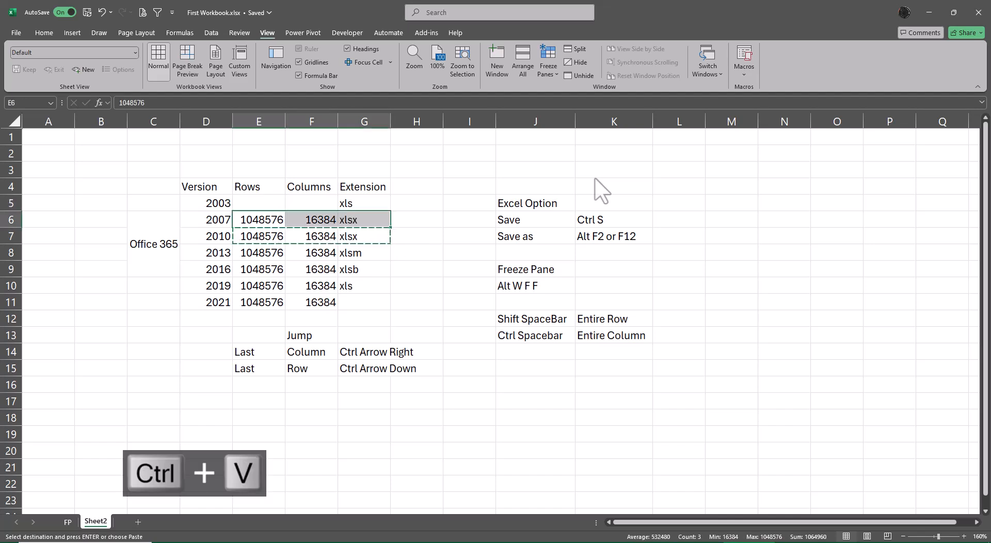
{"action": "key", "text": "Escape"}
Enter the 2003 limits of 65536 rows in cell E5 and 256 columns in cell F5.
{"action": "key", "text": "Up"}
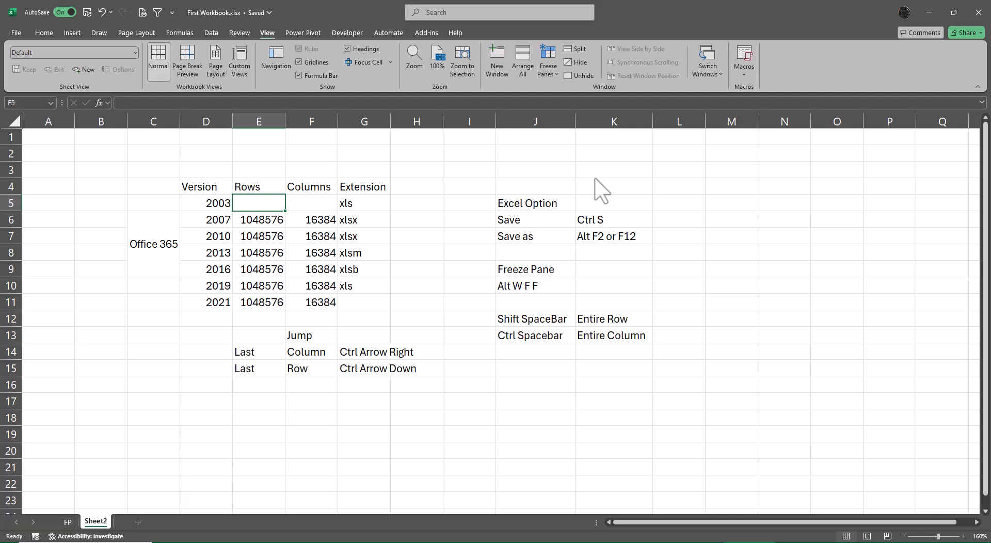
{"action": "type", "text": "65536"}
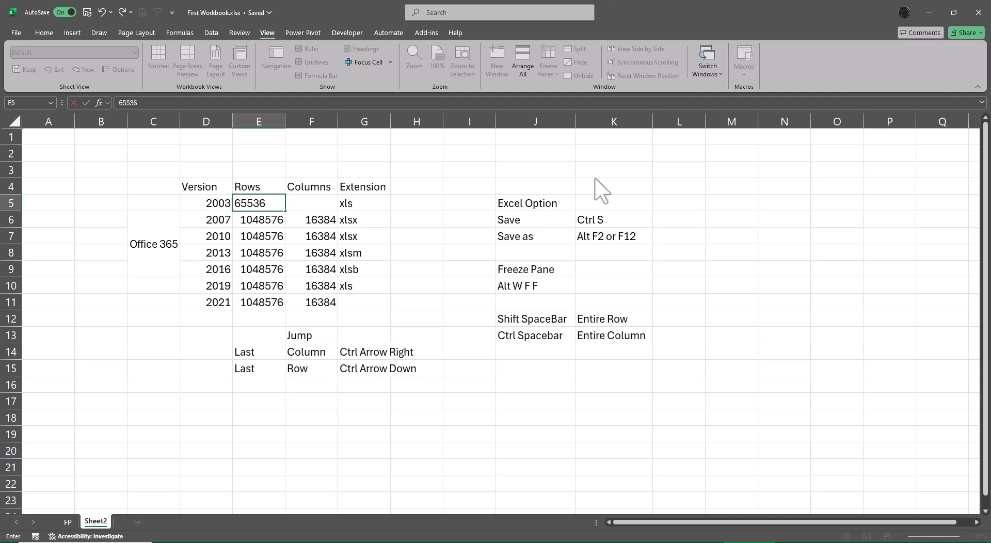
{"action": "key", "text": "Tab"}
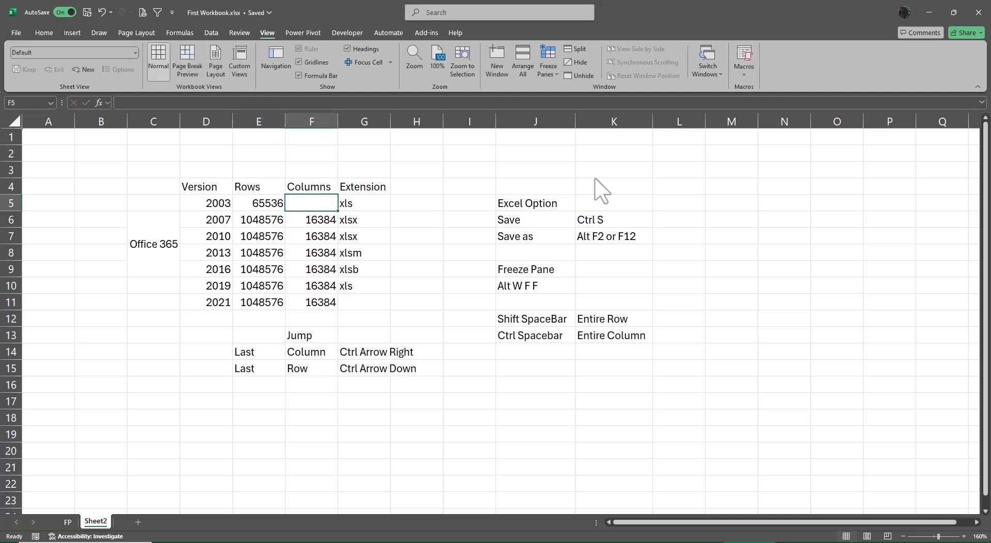
{"action": "type", "text": "256"}
{"action": "key", "text": "Return"}
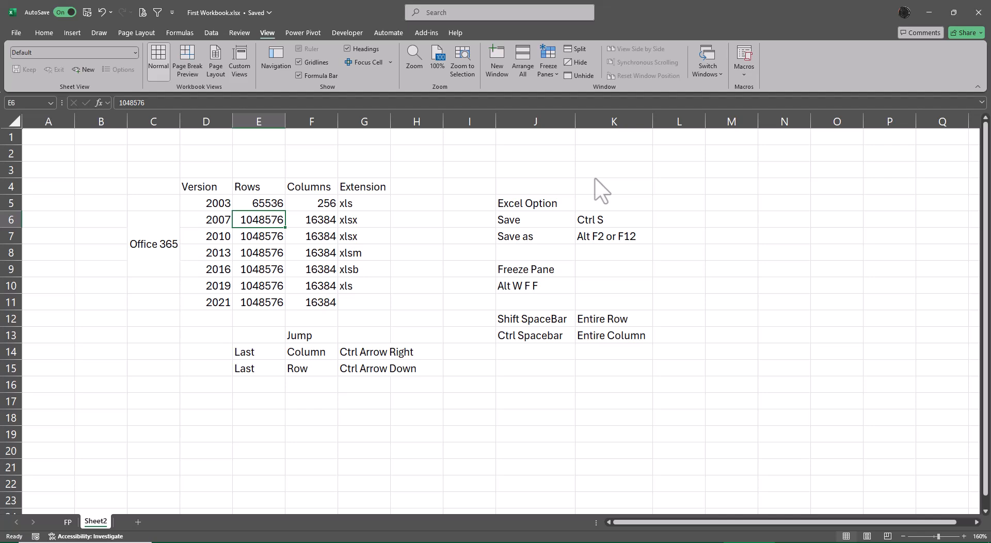
Make the xls extension of version 2003 in cell G5 bold.
{"action": "key", "text": "Up"}
{"action": "key", "text": "Right"}
{"action": "key", "text": "Right"}
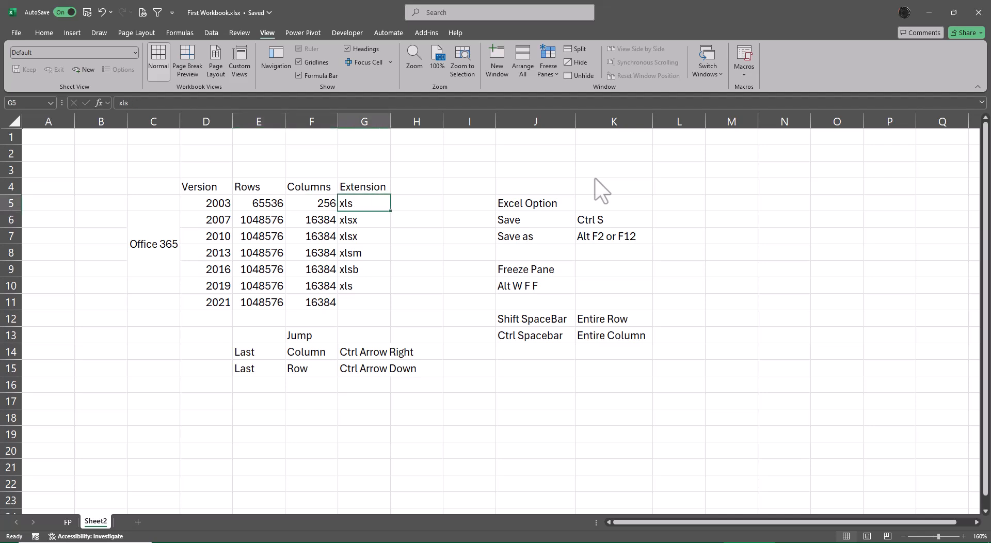
{"action": "key", "text": "ctrl+b"}
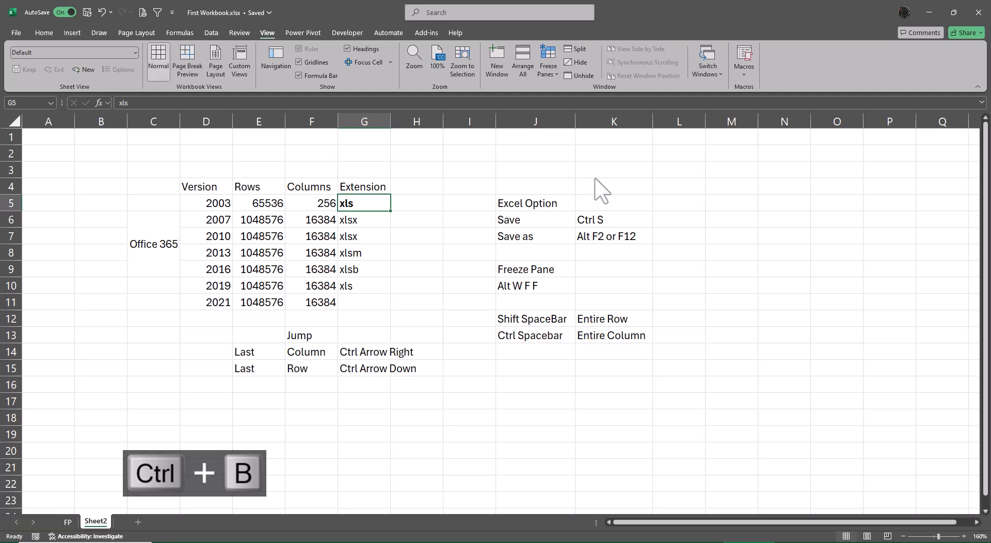
Save the workbook as First Workbook.xls in Excel 97-2003 Workbook format, continuing past the compatibility check, and close it.
{"action": "key", "text": "F12"}
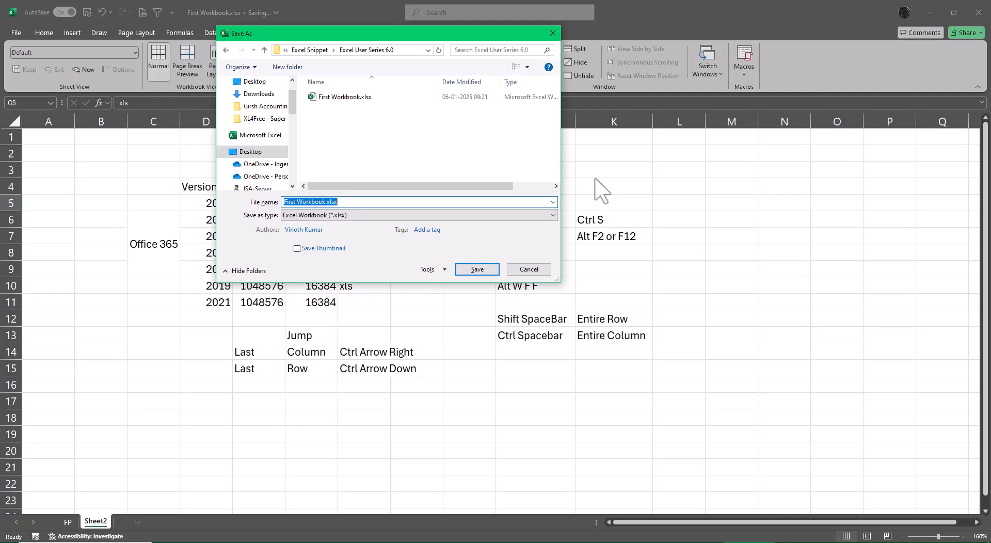
{"action": "left_click", "coordinate": [536, 216]}
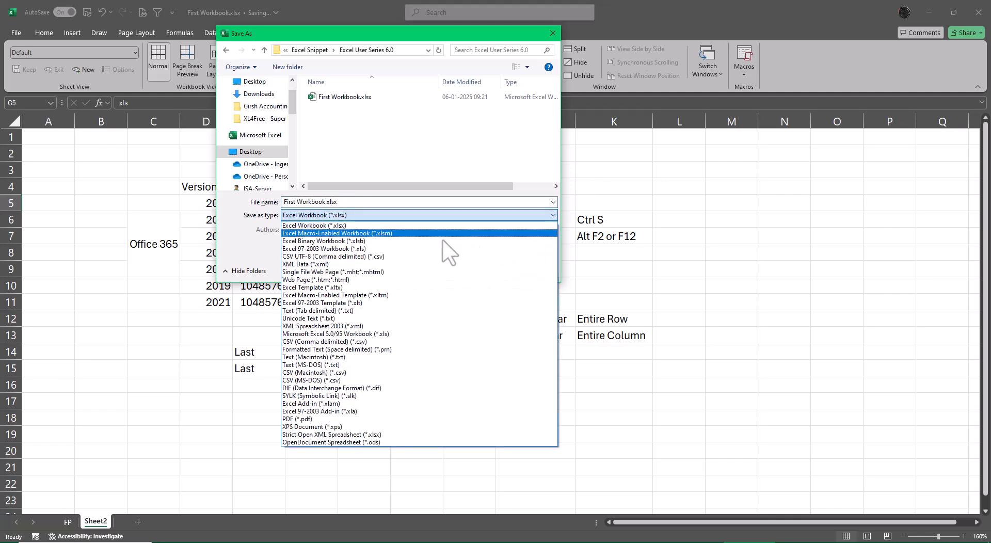
{"action": "left_click", "coordinate": [376, 249]}
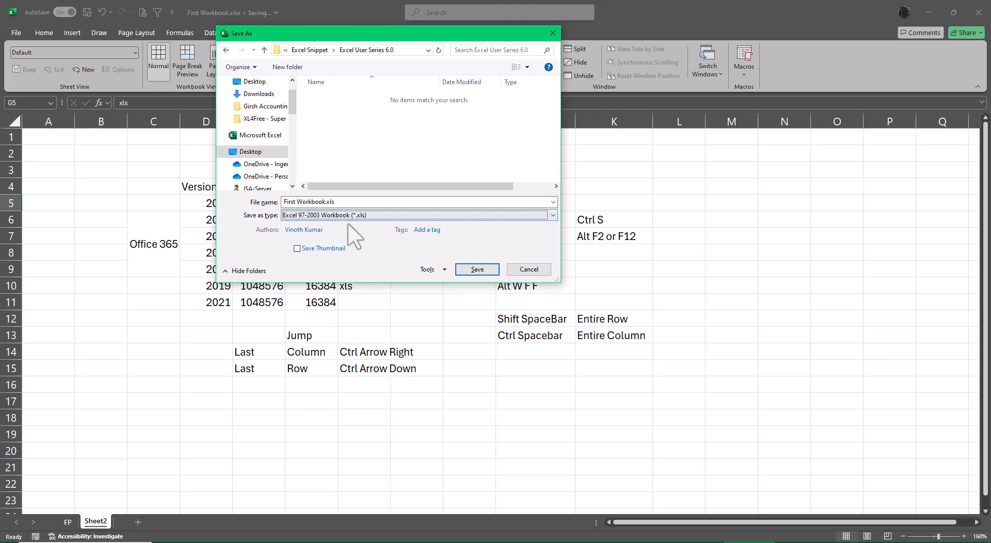
{"action": "left_click", "coordinate": [476, 270]}
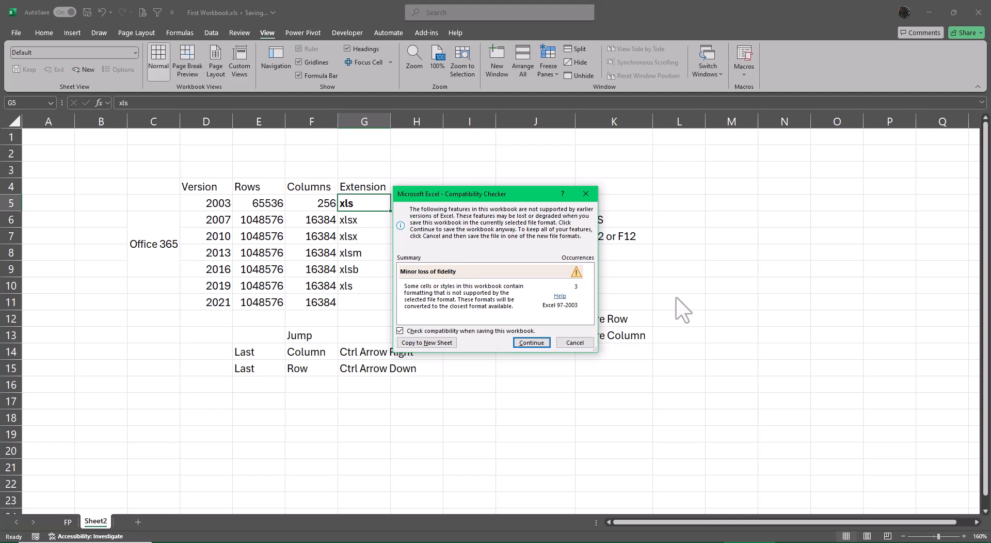
{"action": "left_click", "coordinate": [532, 343]}
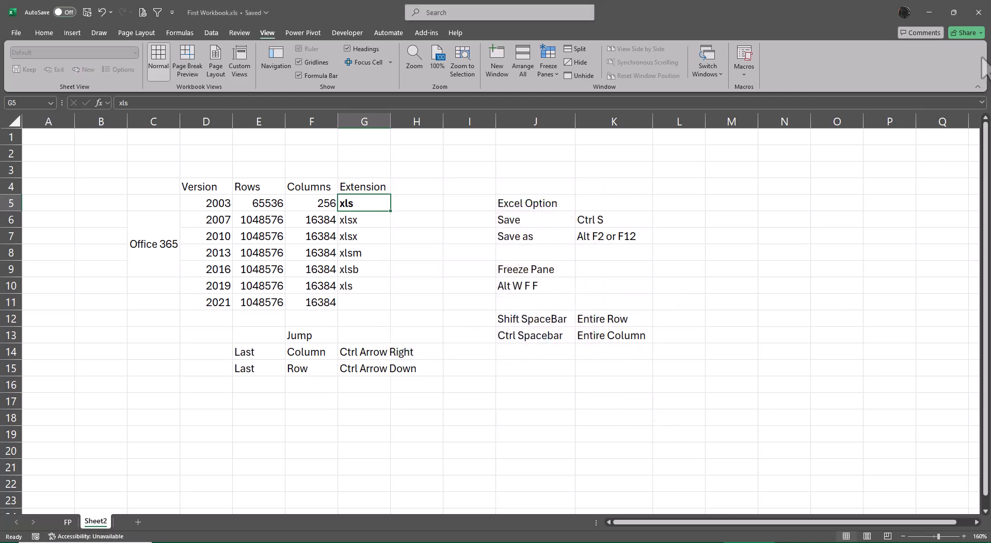
{"action": "left_click", "coordinate": [981, 16]}
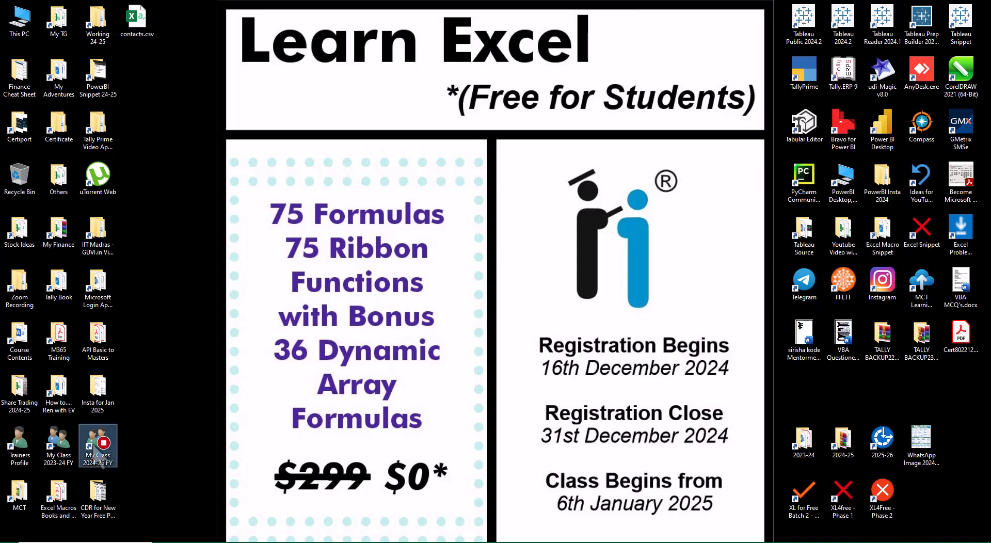
Open the Excel User Series 6.0 folder inside the desktop's Excel Snippet folder in File Explorer.
{"action": "double_click", "coordinate": [100, 445]}
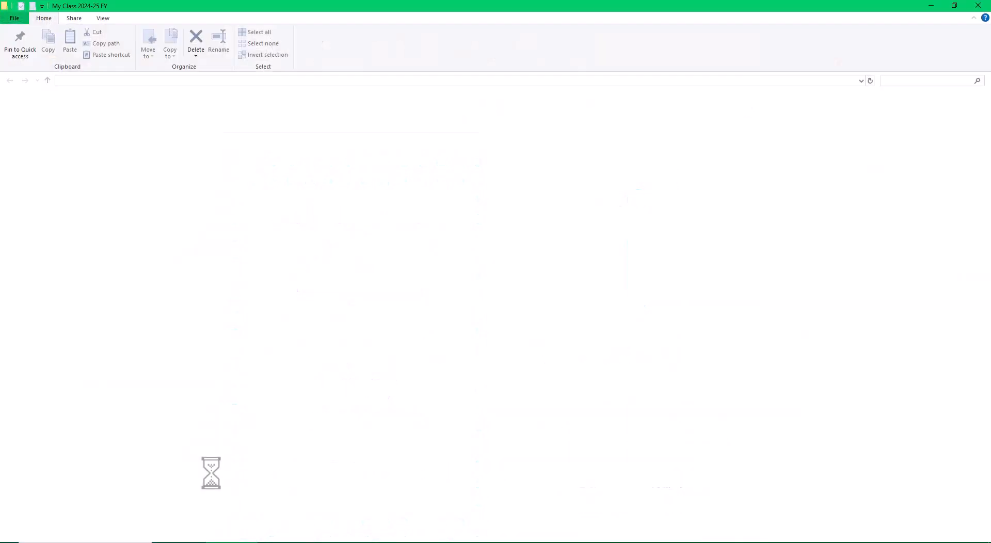
{"action": "left_click", "coordinate": [977, 6]}
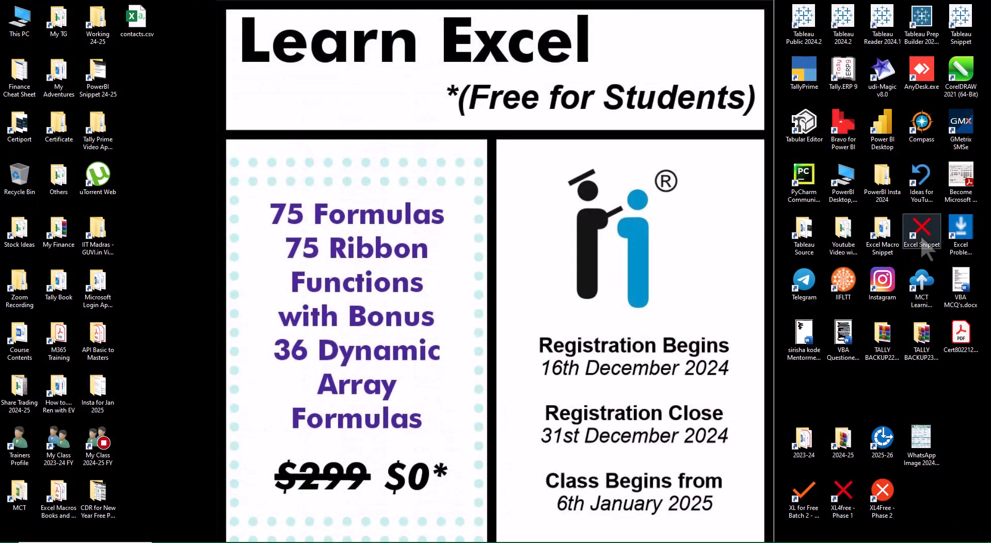
{"action": "double_click", "coordinate": [923, 240]}
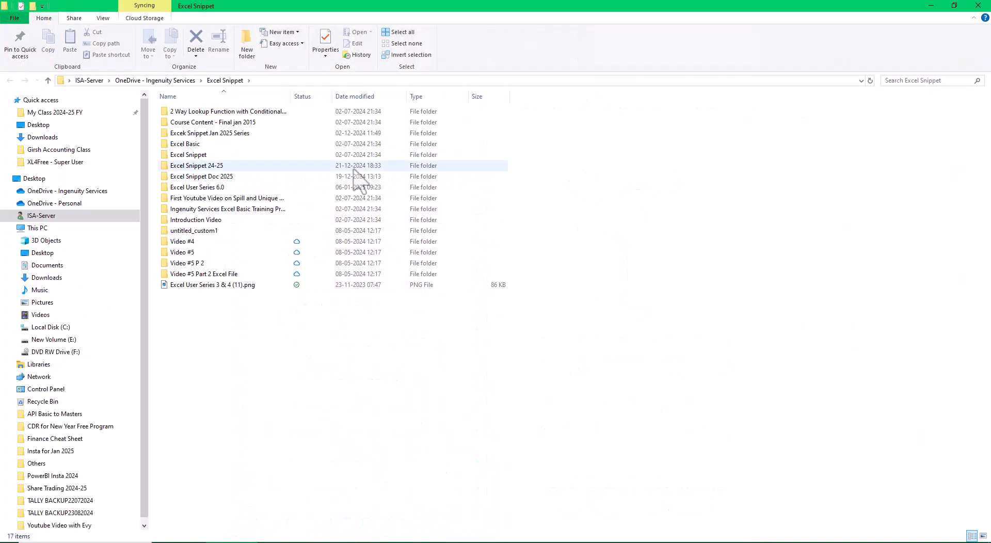
{"action": "left_click", "coordinate": [209, 187]}
{"action": "double_click", "coordinate": [209, 187]}
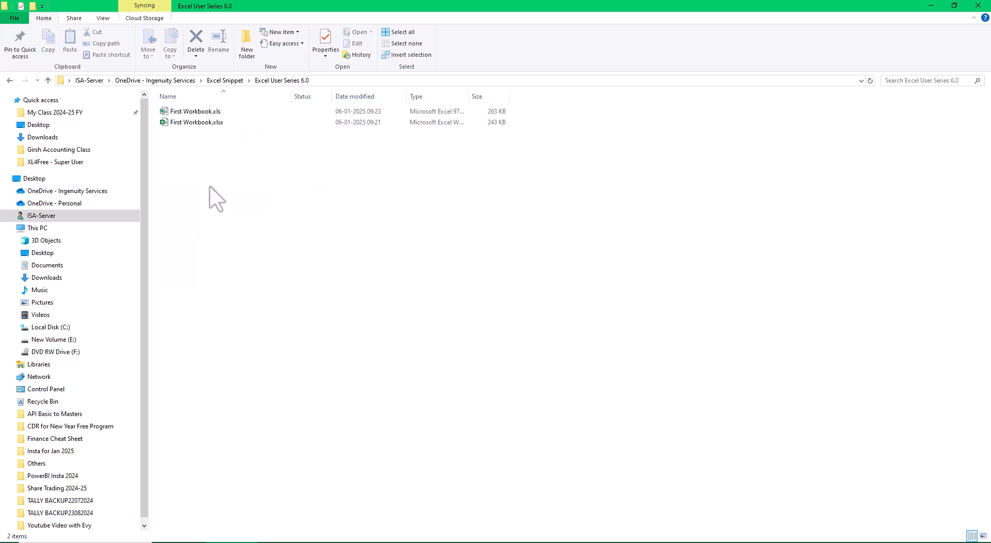
Switch the Excel User Series 6.0 folder view to medium icons, and on to extra large icons.
{"action": "right_click", "coordinate": [302, 215]}
{"action": "mouse_move", "coordinate": [348, 222]}
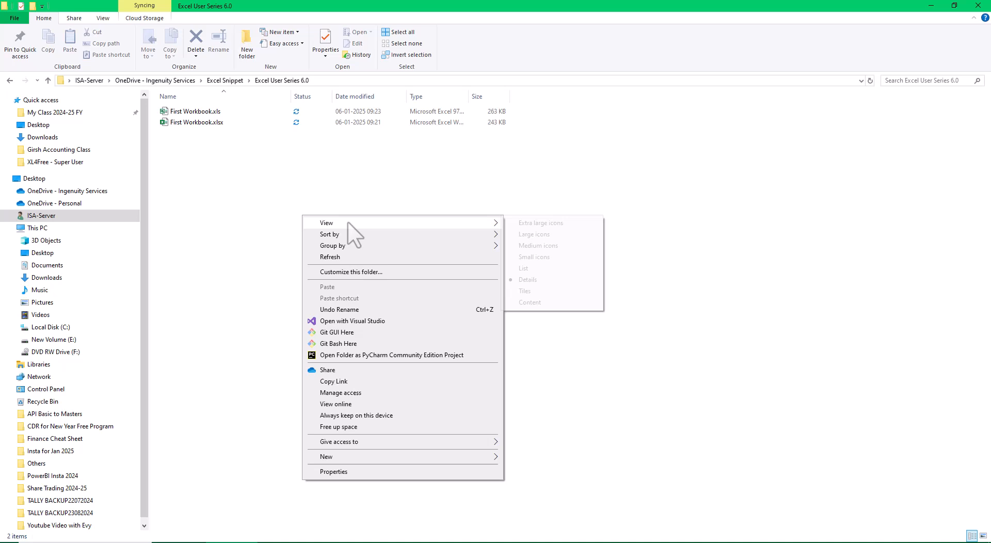
{"action": "left_click", "coordinate": [528, 247]}
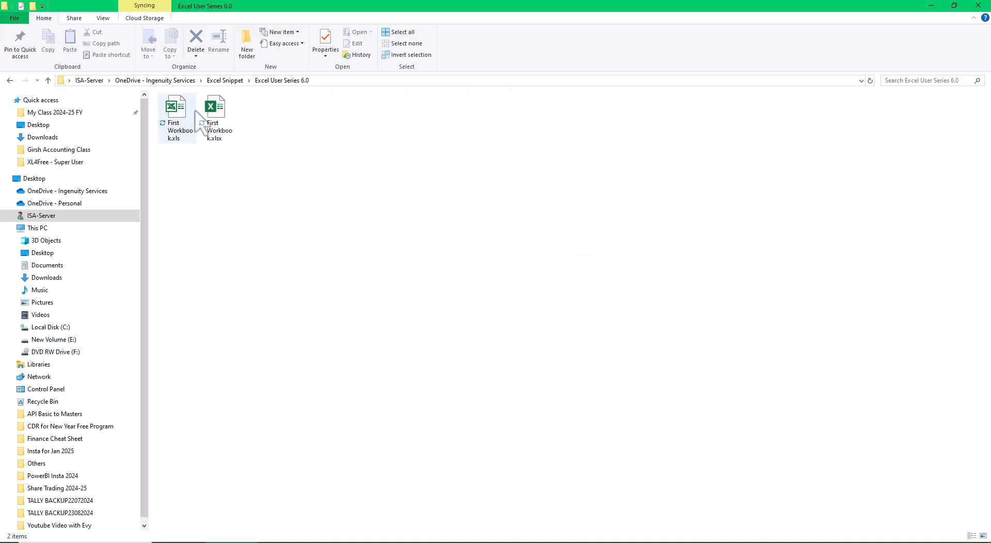
{"action": "right_click", "coordinate": [335, 175]}
{"action": "mouse_move", "coordinate": [361, 182]}
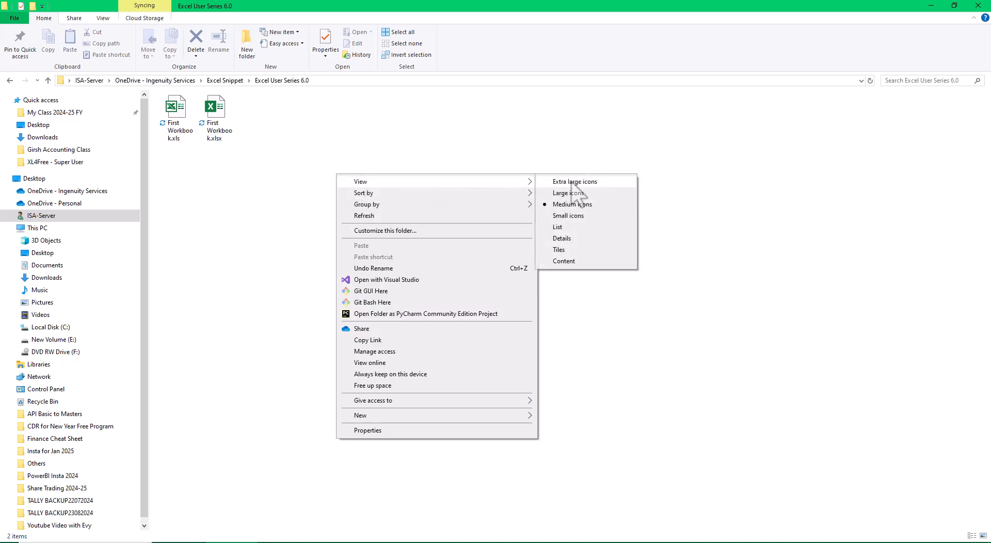
{"action": "left_click", "coordinate": [571, 181]}
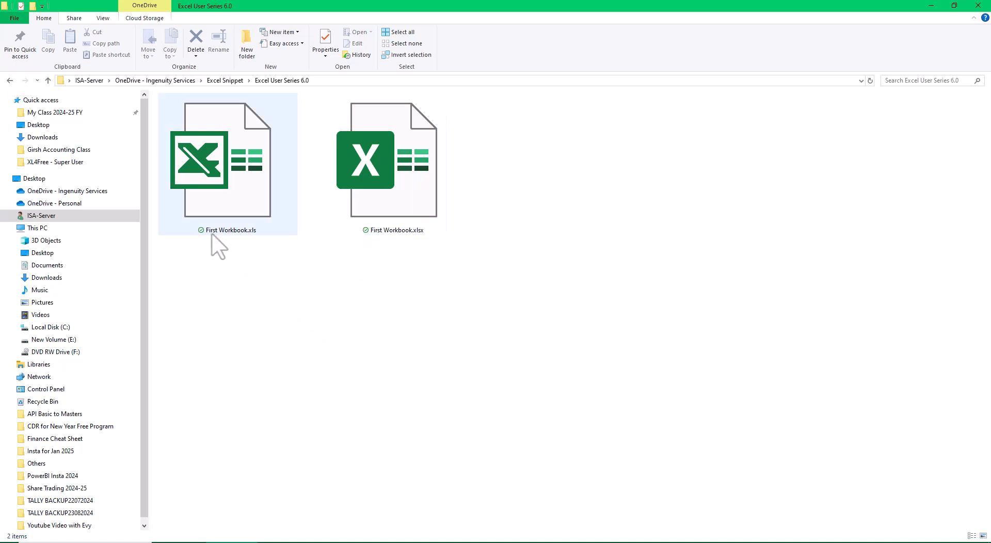
Hide the file name extensions and list the workbooks in Details view with the Type column fitted to its contents.
{"action": "left_click", "coordinate": [102, 19]}
{"action": "left_click", "coordinate": [378, 45]}
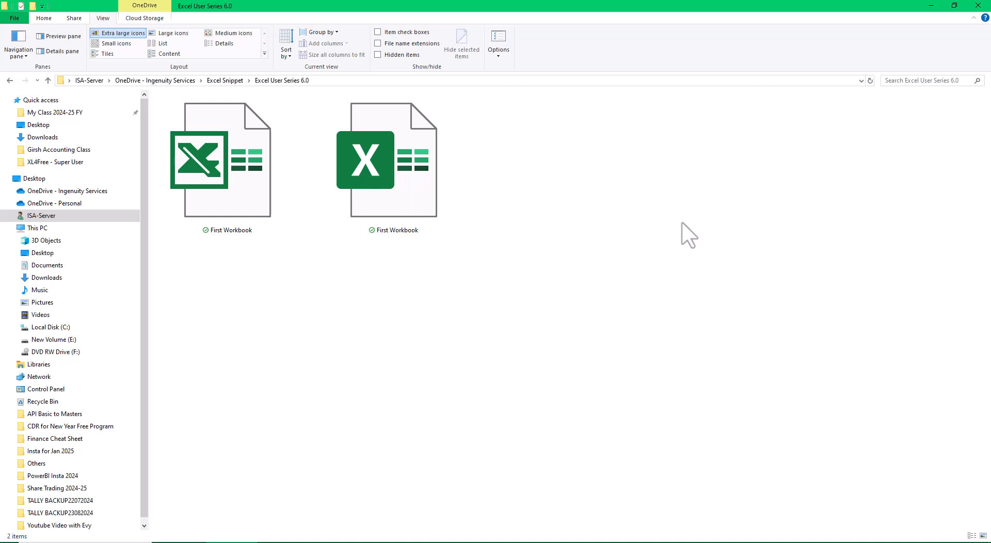
{"action": "right_click", "coordinate": [613, 194]}
{"action": "mouse_move", "coordinate": [648, 199]}
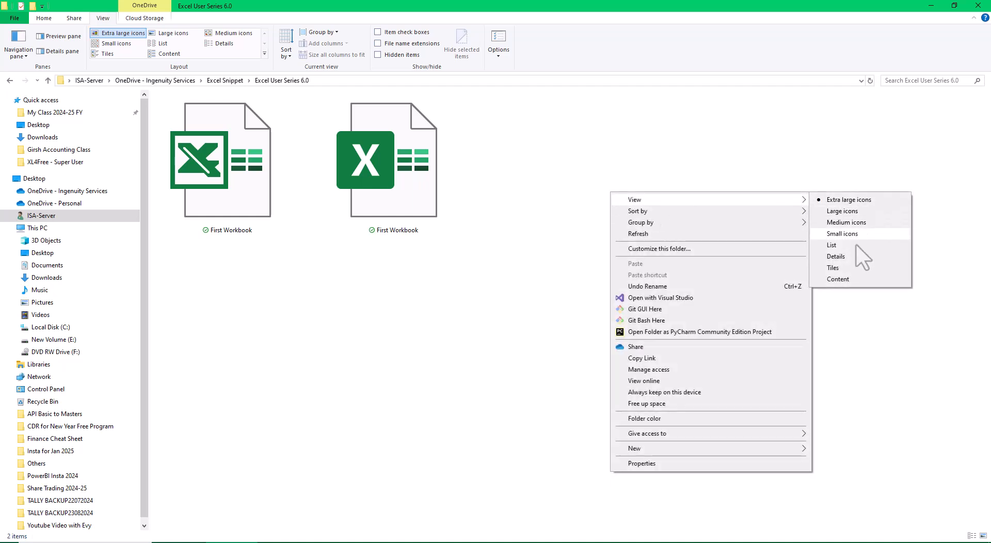
{"action": "left_click", "coordinate": [836, 256]}
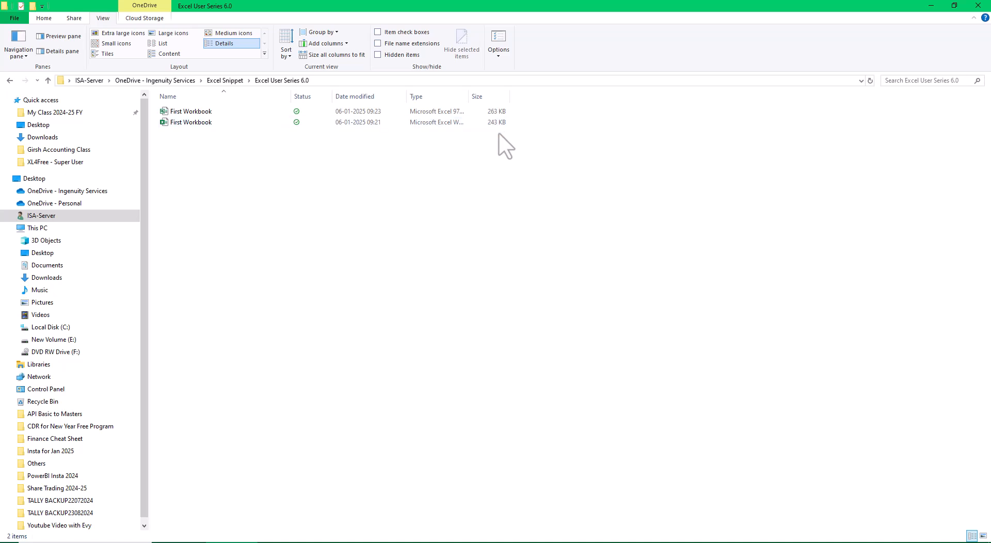
{"action": "double_click", "coordinate": [472, 98]}
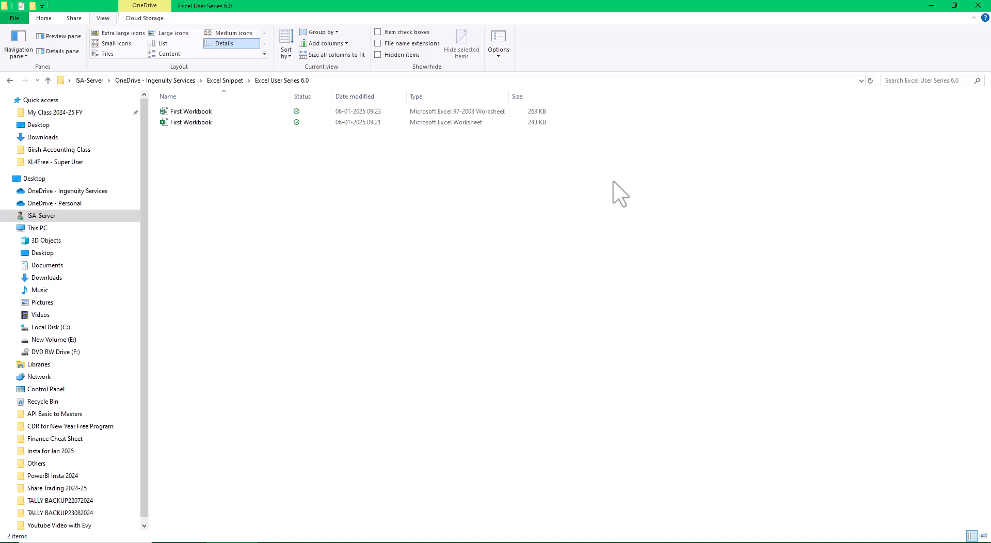
Display the workbooks as extra large icons with their file name extensions shown.
{"action": "right_click", "coordinate": [454, 185]}
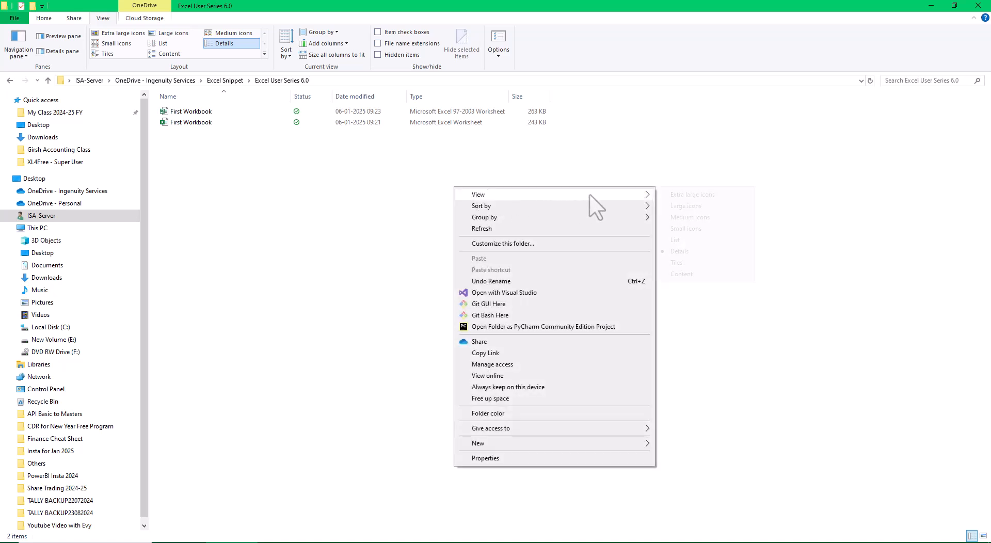
{"action": "mouse_move", "coordinate": [591, 195]}
{"action": "left_click", "coordinate": [689, 195]}
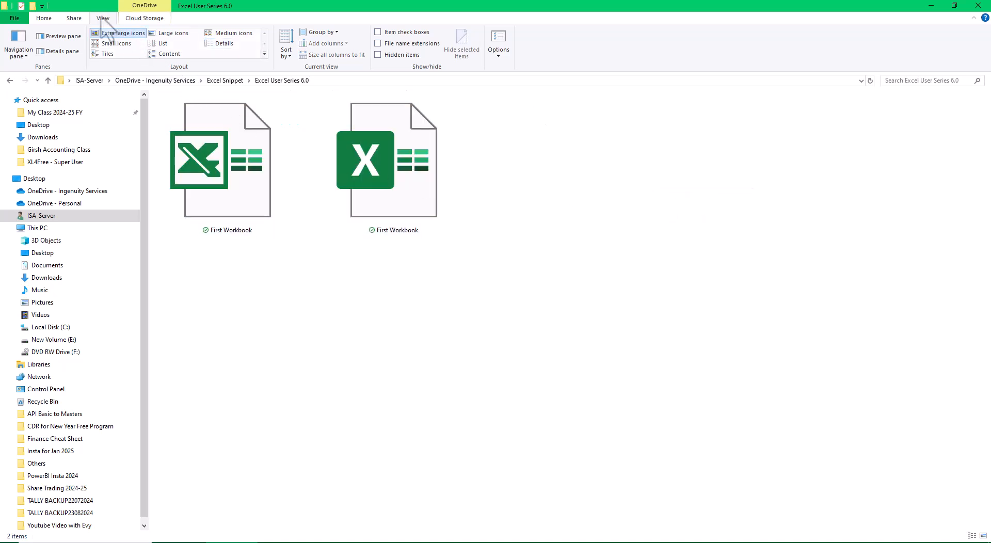
{"action": "left_click", "coordinate": [378, 43]}
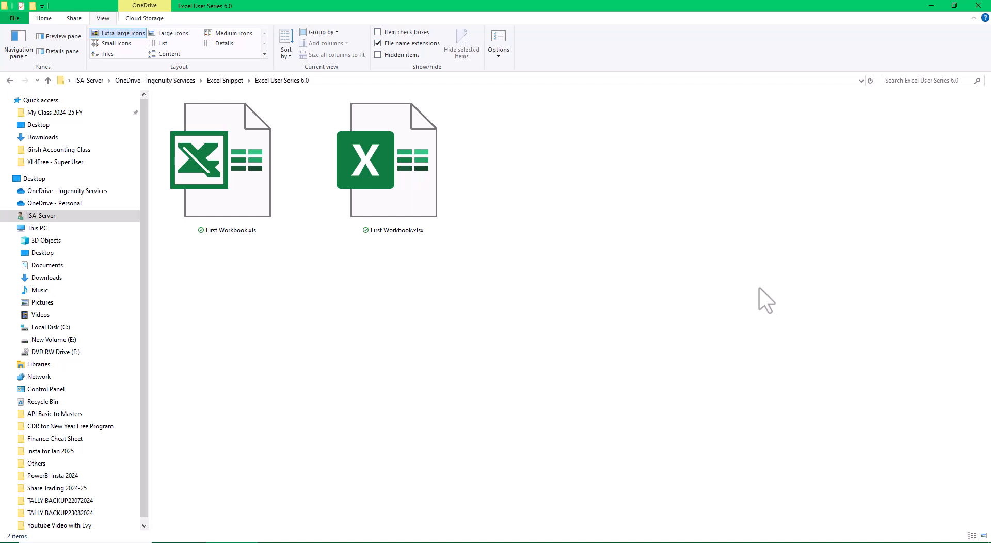
Open First Workbook.xls to view it, close it, and open First Workbook.xlsx.
{"action": "double_click", "coordinate": [251, 178]}
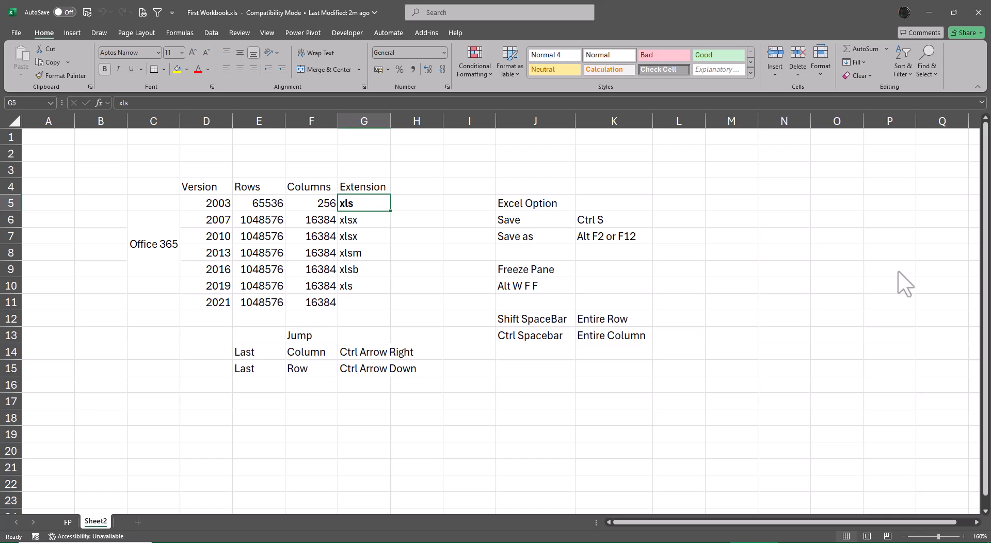
{"action": "left_click", "coordinate": [977, 11]}
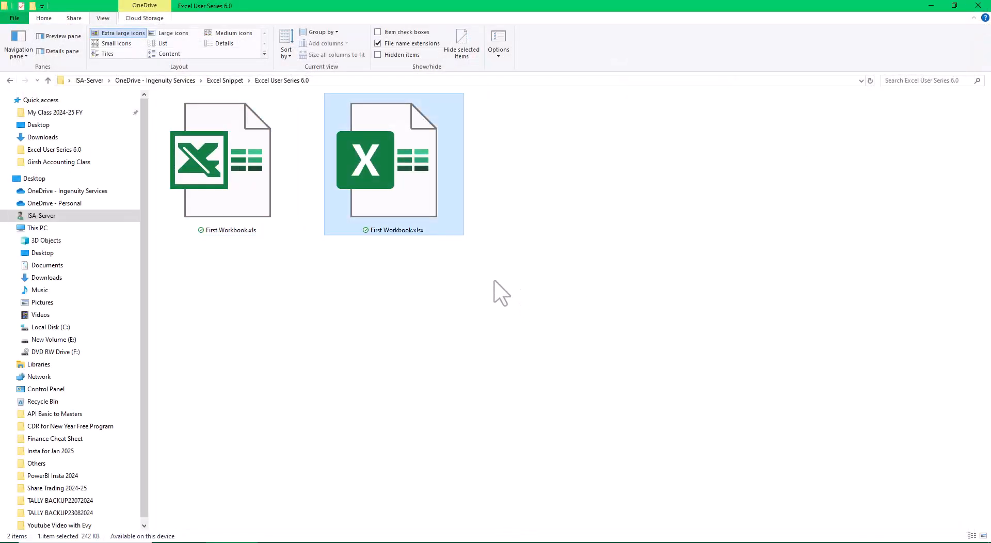
{"action": "key", "text": "Return"}
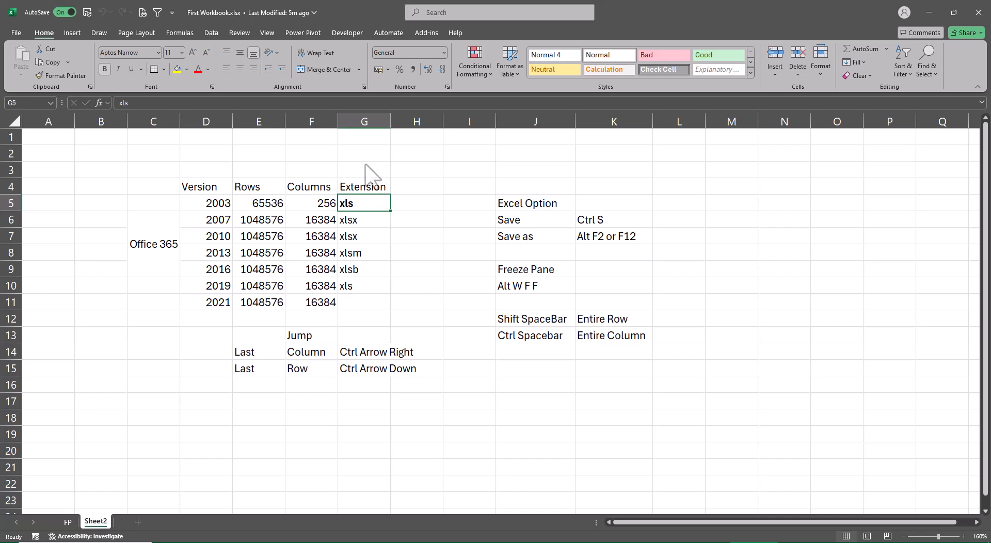
Freeze the panes of Sheet2 in First Workbook.xlsx at cell L16.
{"action": "key", "text": "Down"}
{"action": "key", "text": "Down"}
{"action": "key", "text": "Down"}
{"action": "key", "text": "Down"}
{"action": "key", "text": "Down"}
{"action": "key", "text": "Down"}
{"action": "key", "text": "Down"}
{"action": "key", "text": "Down"}
{"action": "key", "text": "Down"}
{"action": "key", "text": "Down"}
{"action": "key", "text": "Down"}
{"action": "key", "text": "Down"}
{"action": "key", "text": "Down"}
{"action": "key", "text": "Right"}
{"action": "key", "text": "Right"}
{"action": "key", "text": "Right"}
{"action": "key", "text": "Right"}
{"action": "key", "text": "Right"}
{"action": "key", "text": "Right"}
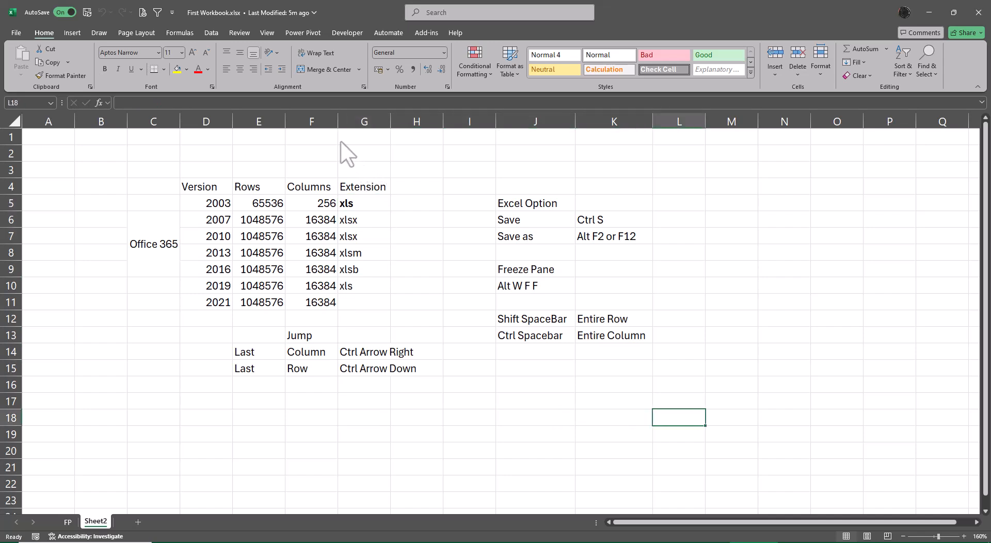
{"action": "key", "text": "Up"}
{"action": "key", "text": "Up"}
{"action": "key", "text": "Left"}
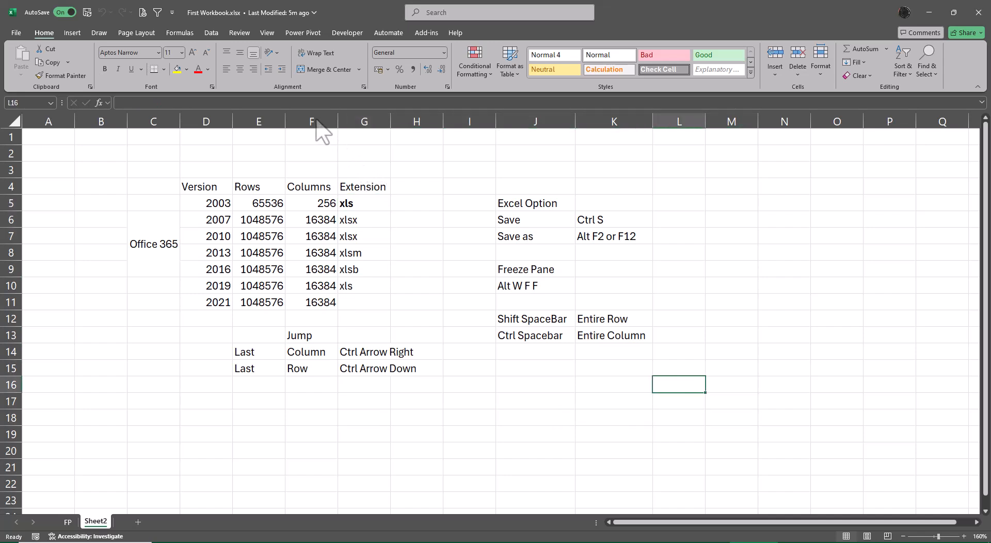
{"action": "key", "text": "alt"}
{"action": "key", "text": "w"}
{"action": "key", "text": "f"}
{"action": "key", "text": "f"}
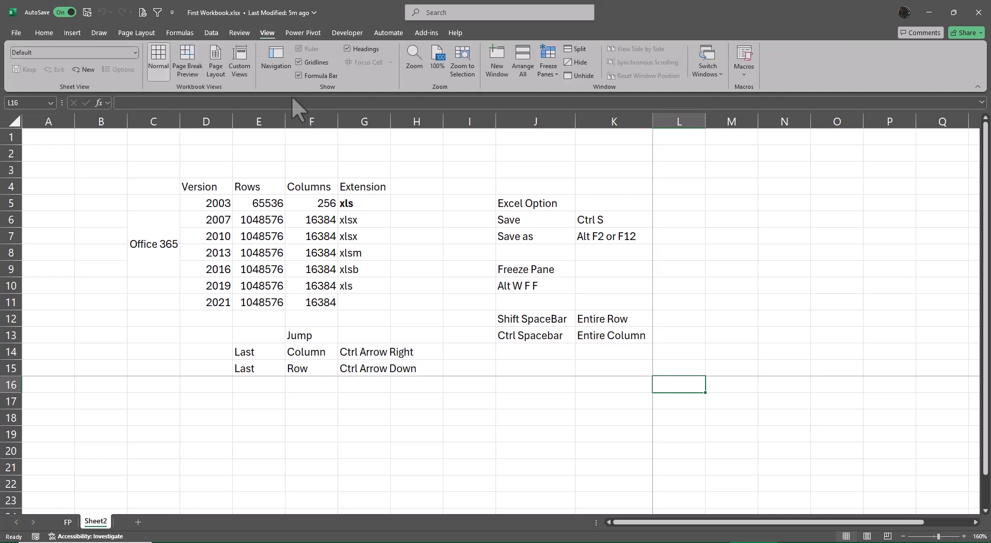
Jump to the sheet's last row and column, return to cell A1, and go to the last column of row 1.
{"action": "key", "text": "ctrl+Down"}
{"action": "key", "text": "ctrl+Right"}
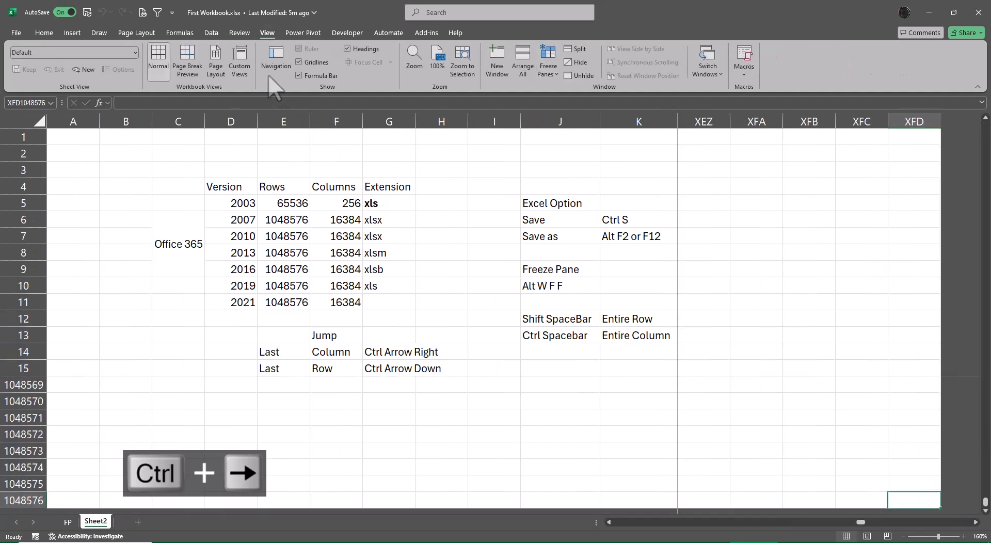
{"action": "key", "text": "ctrl+Left"}
{"action": "key", "text": "ctrl+Up"}
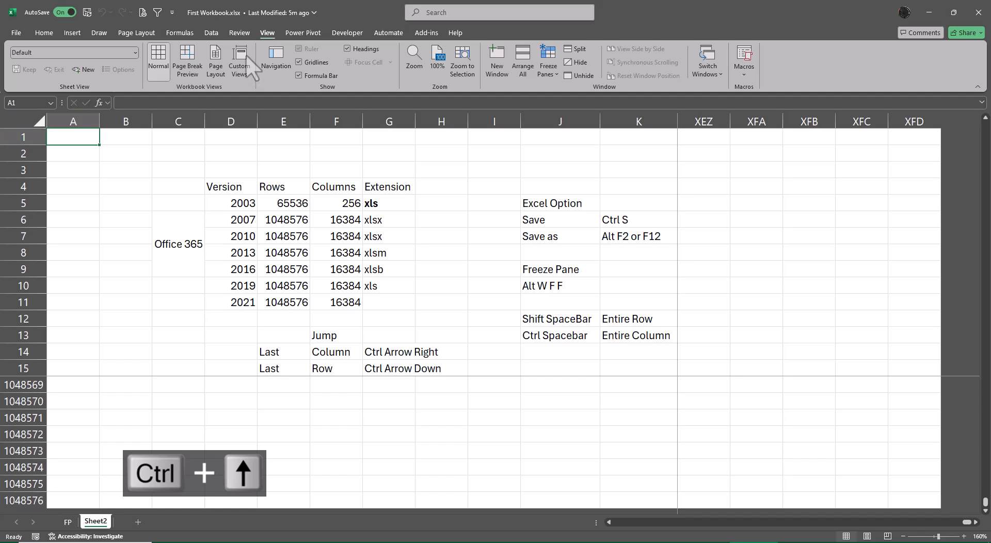
{"action": "key", "text": "ctrl+Right"}
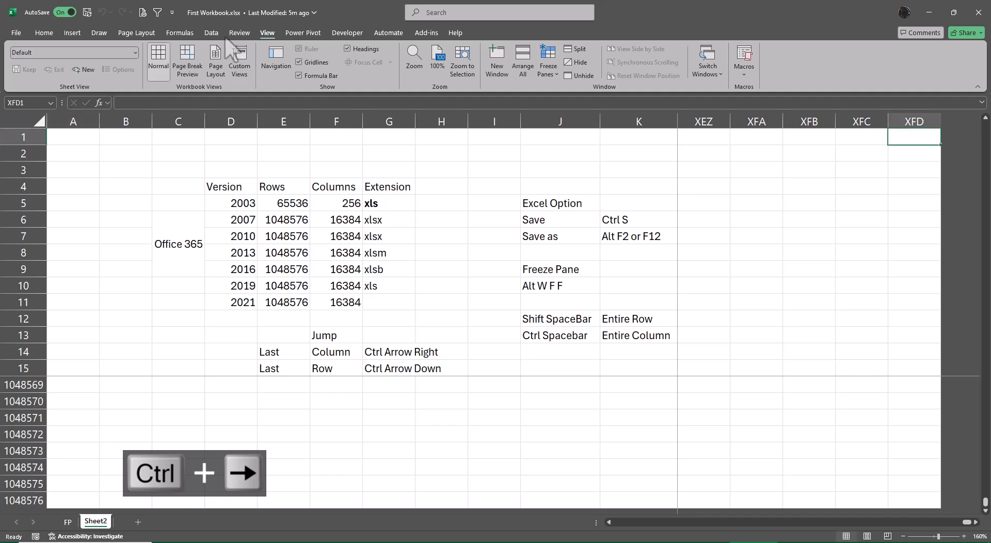
Save the workbook as First Workbook.xls in Excel 97-2003 Workbook format, replacing the existing file and continuing past the compatibility check, and close it.
{"action": "key", "text": "ctrl+s"}
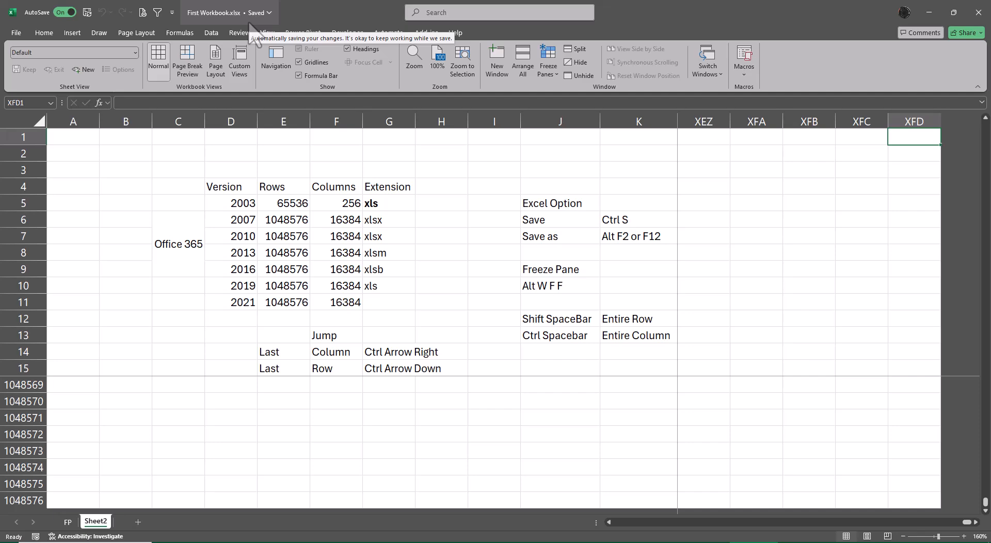
{"action": "key", "text": "F12"}
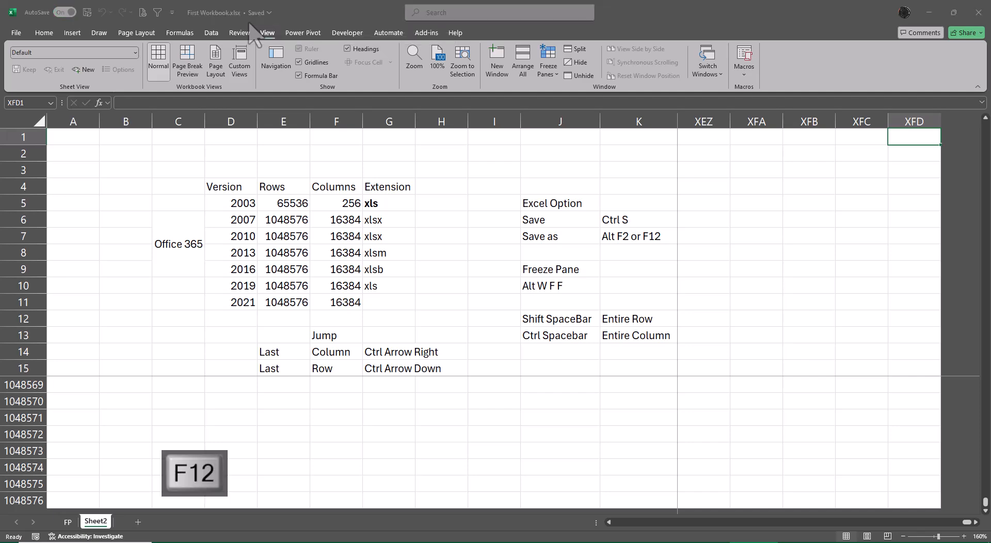
{"action": "left_click", "coordinate": [337, 216]}
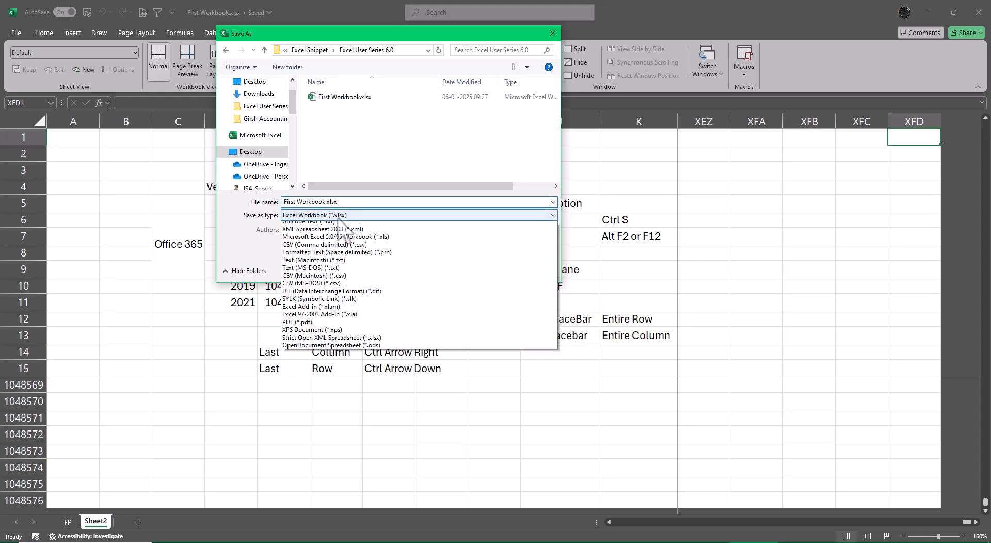
{"action": "left_click", "coordinate": [336, 249]}
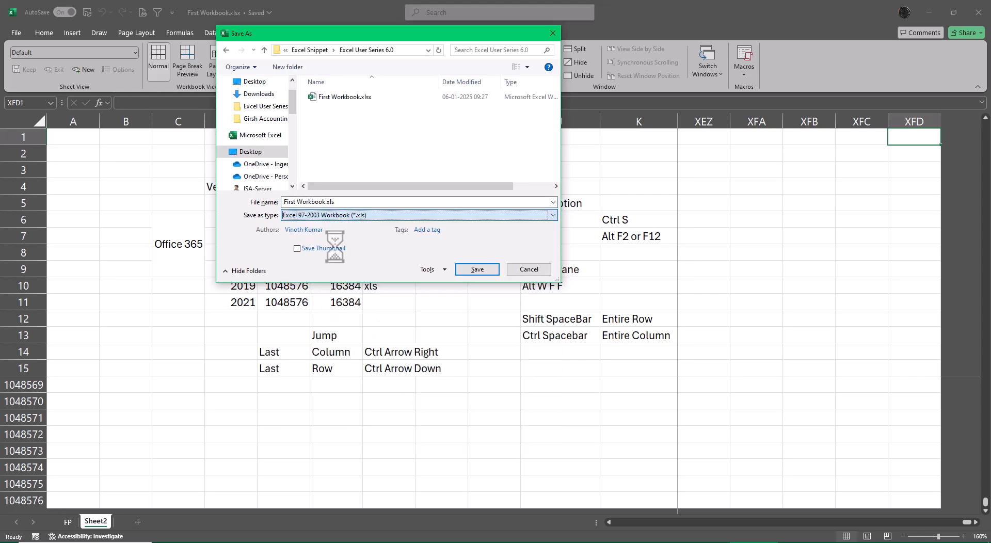
{"action": "left_click", "coordinate": [478, 270]}
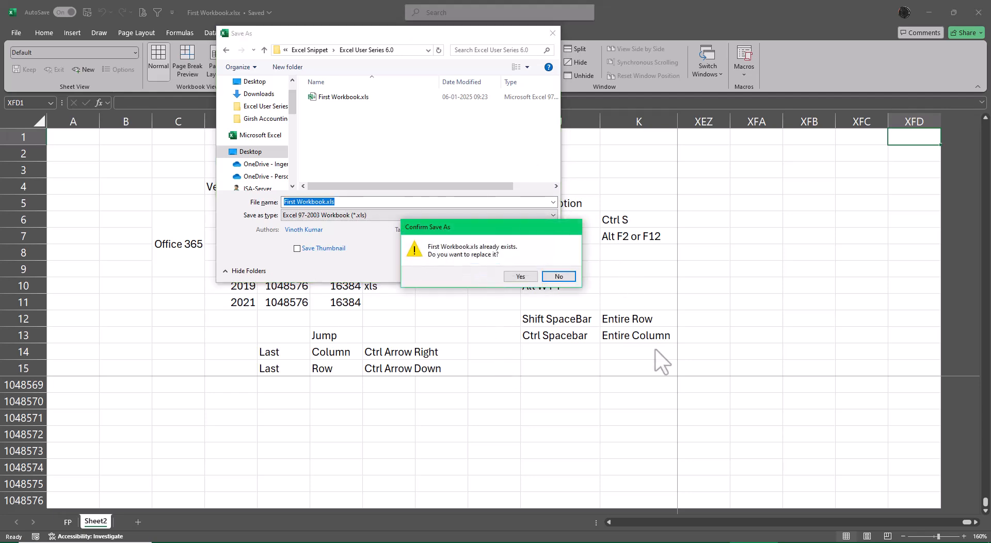
{"action": "left_click", "coordinate": [520, 277]}
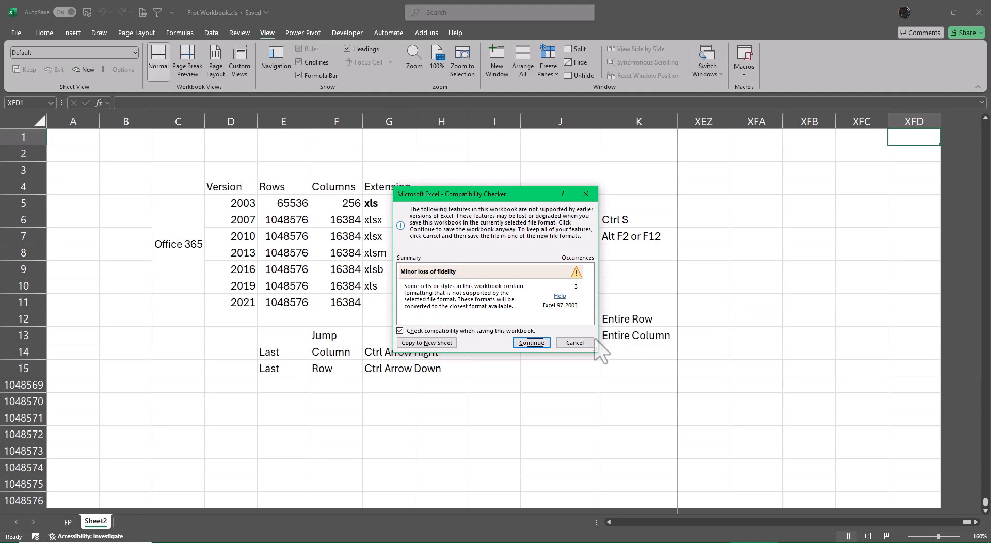
{"action": "left_click", "coordinate": [531, 343]}
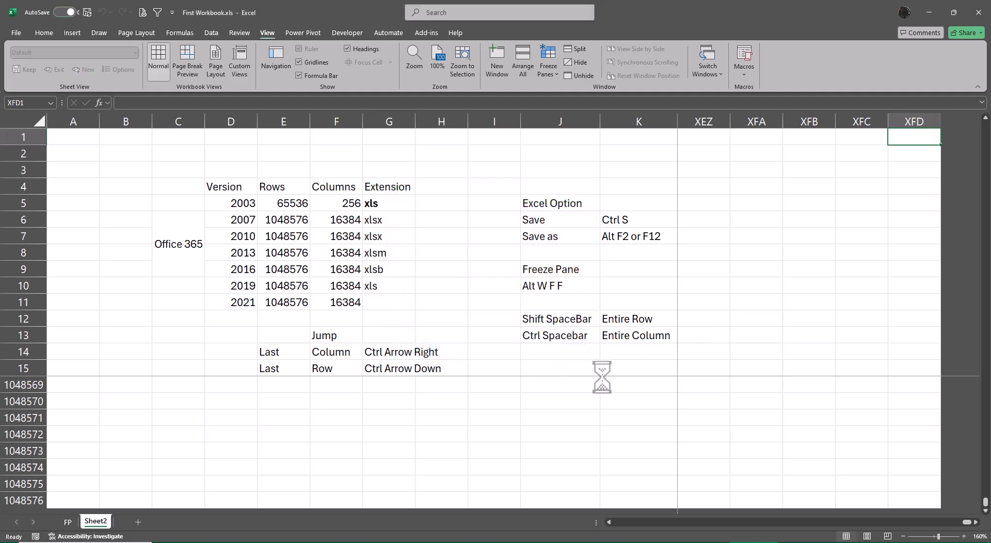
{"action": "left_click", "coordinate": [978, 16]}
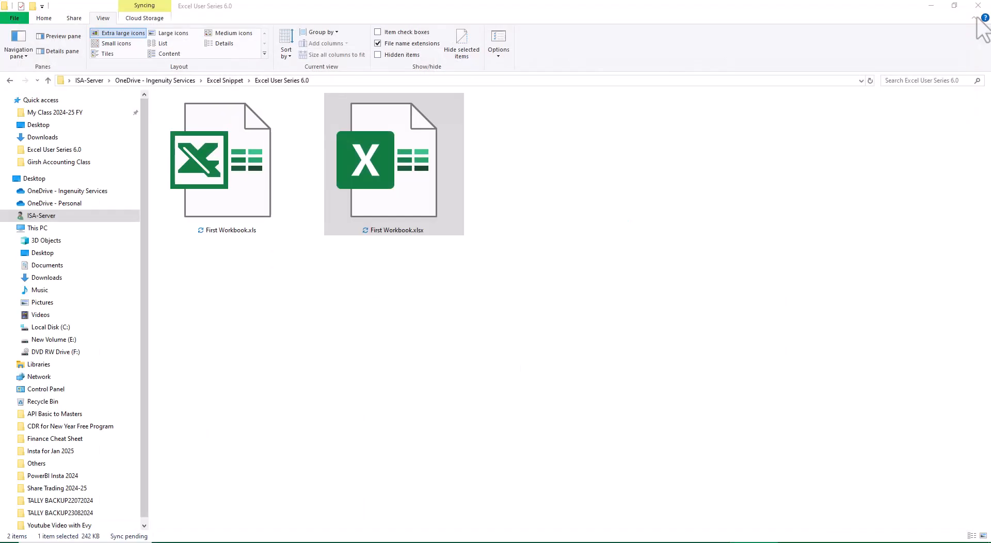
Open First Workbook.xls, jump to the last row and column of Sheet2, and return to cell A1.
{"action": "left_click", "coordinate": [244, 178]}
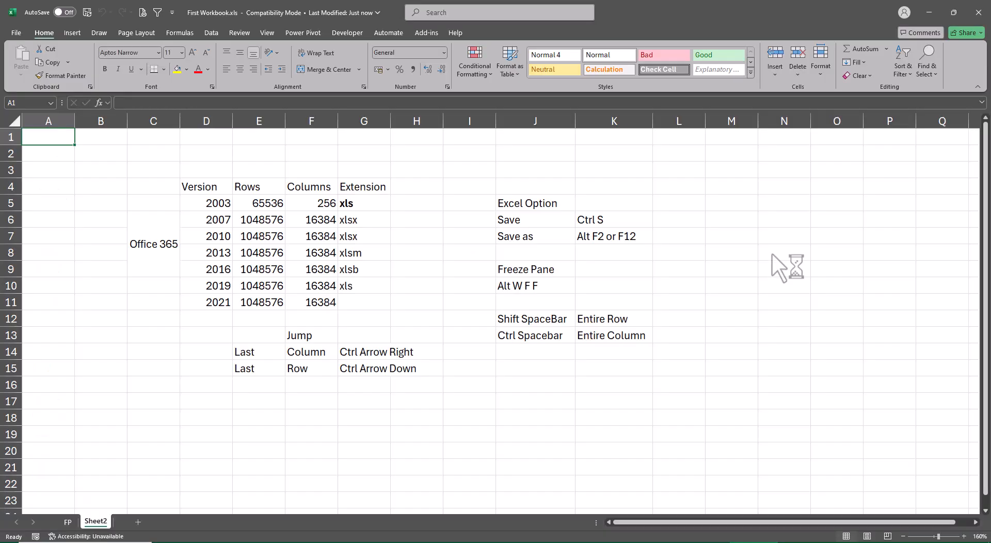
{"action": "key", "text": "ctrl+Down"}
{"action": "key", "text": "ctrl+Right"}
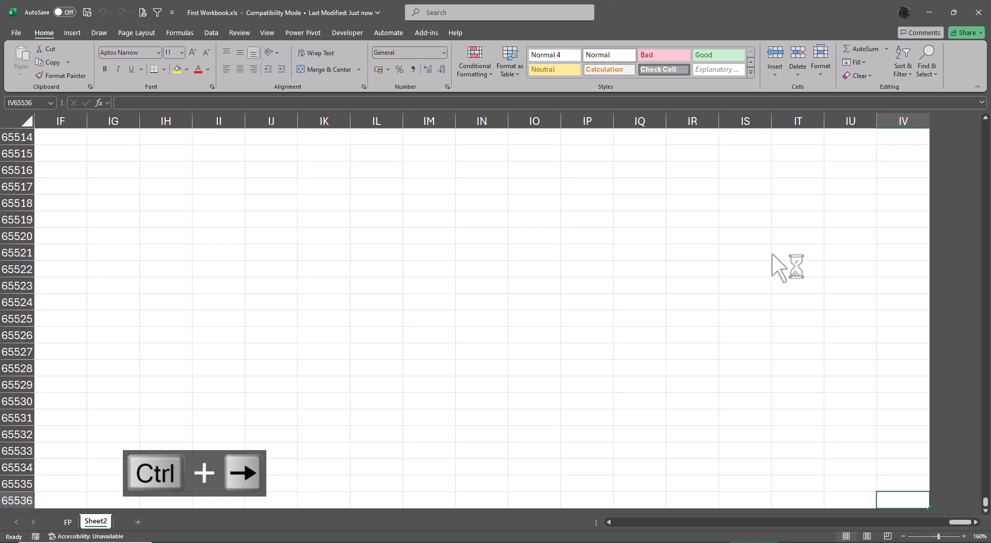
{"action": "key", "text": "ctrl+Left"}
{"action": "key", "text": "ctrl+Up"}
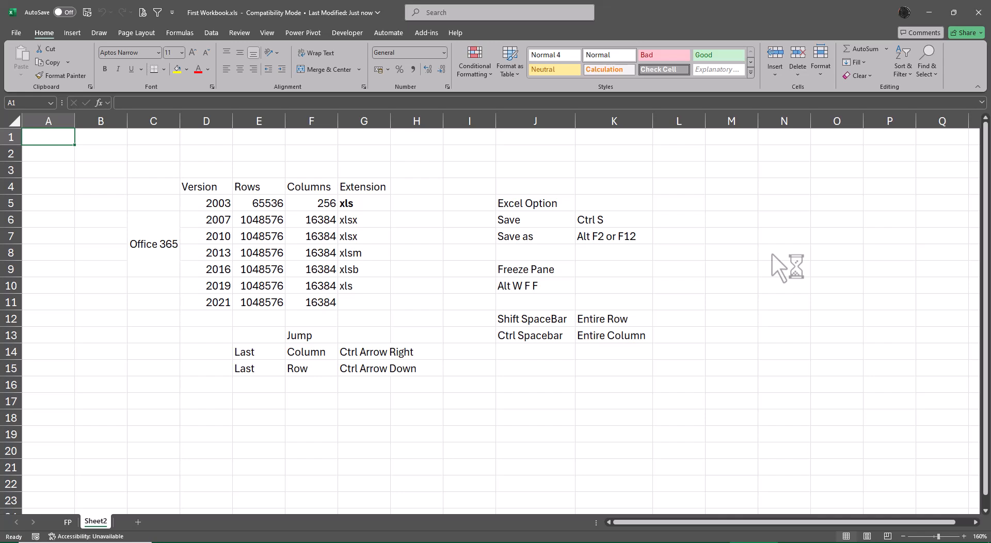
Freeze the panes of Sheet2 in First Workbook.xls at cell L16 and jump to the last row of column L.
{"action": "left_click", "coordinate": [692, 384]}
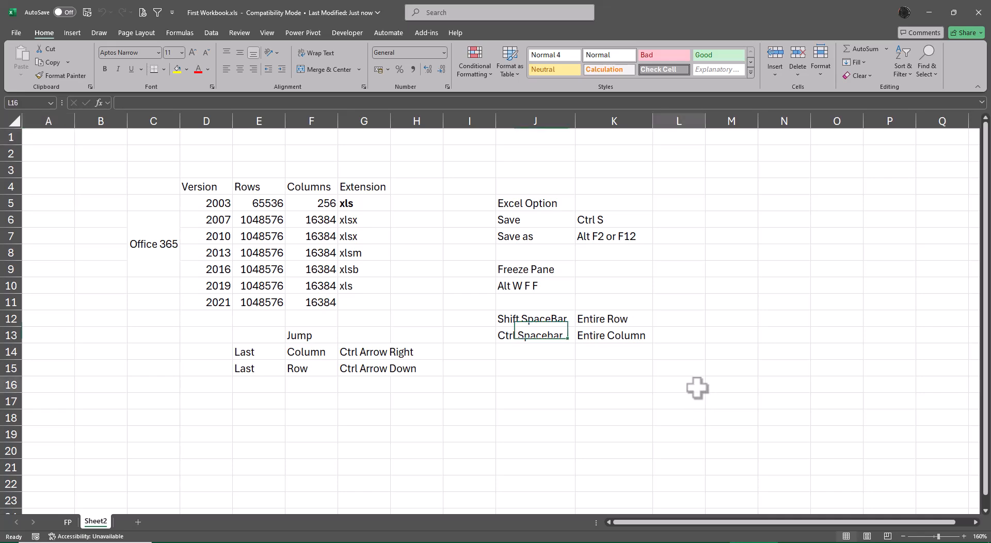
{"action": "key", "text": "alt+w"}
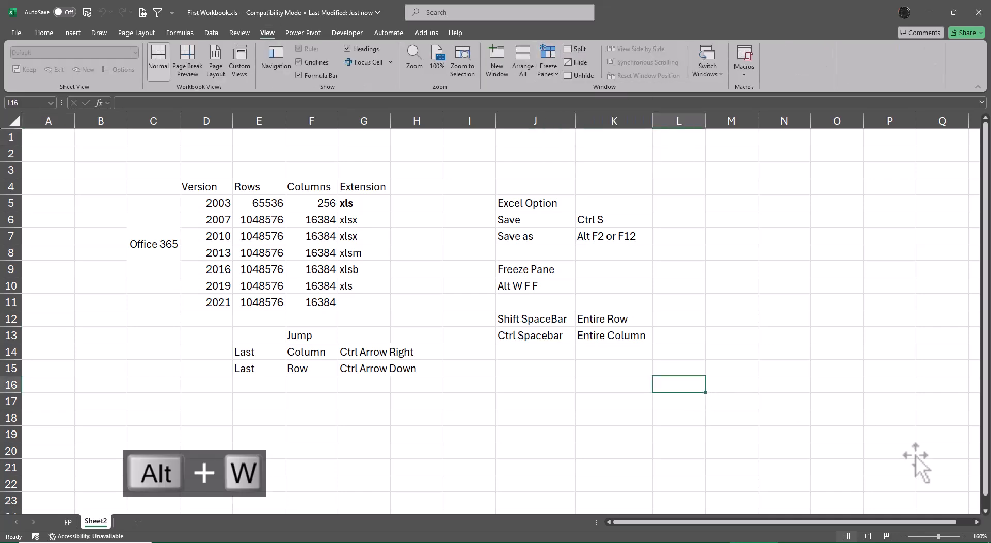
{"action": "key", "text": "f"}
{"action": "key", "text": "f"}
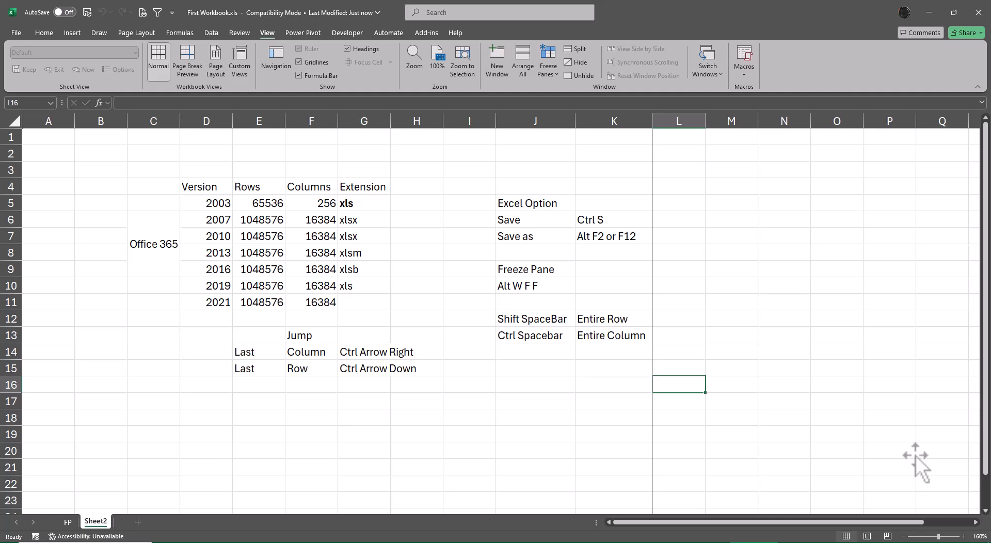
{"action": "key", "text": "ctrl+Down"}
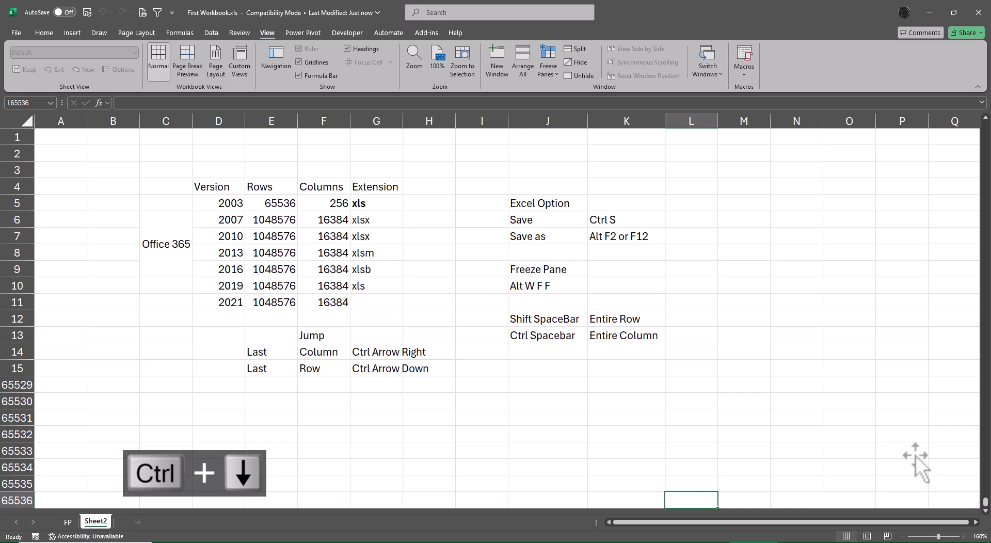
Jump to the sheet's last column and turn on the R1C1 reference style in the formula options.
{"action": "key", "text": "ctrl+Right"}
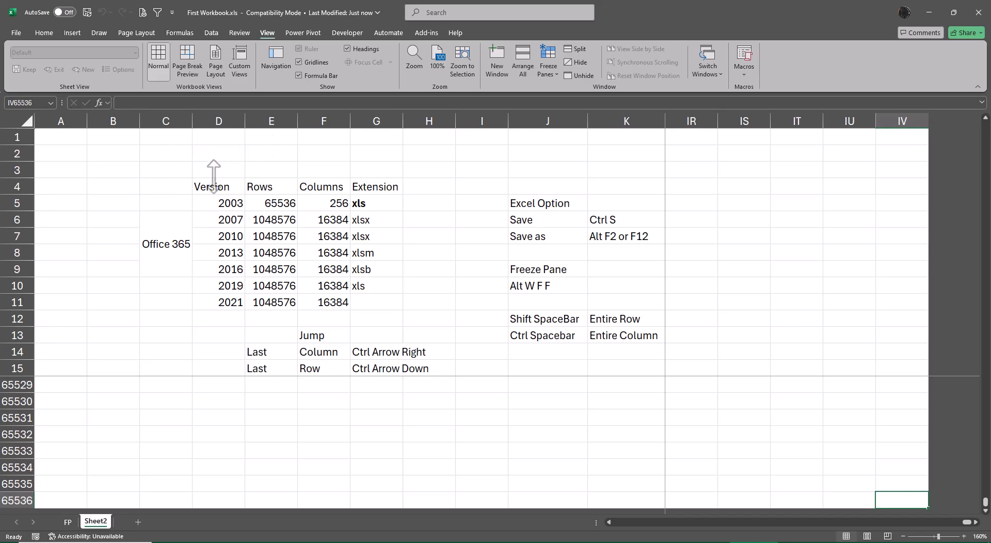
{"action": "left_click", "coordinate": [16, 34]}
{"action": "left_click", "coordinate": [31, 524]}
{"action": "left_click", "coordinate": [304, 136]}
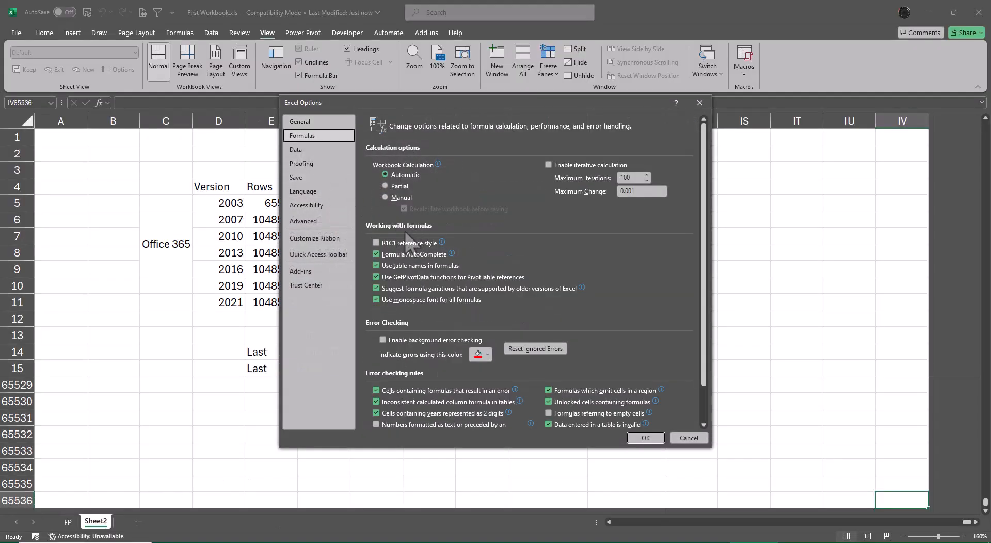
{"action": "left_click", "coordinate": [376, 243]}
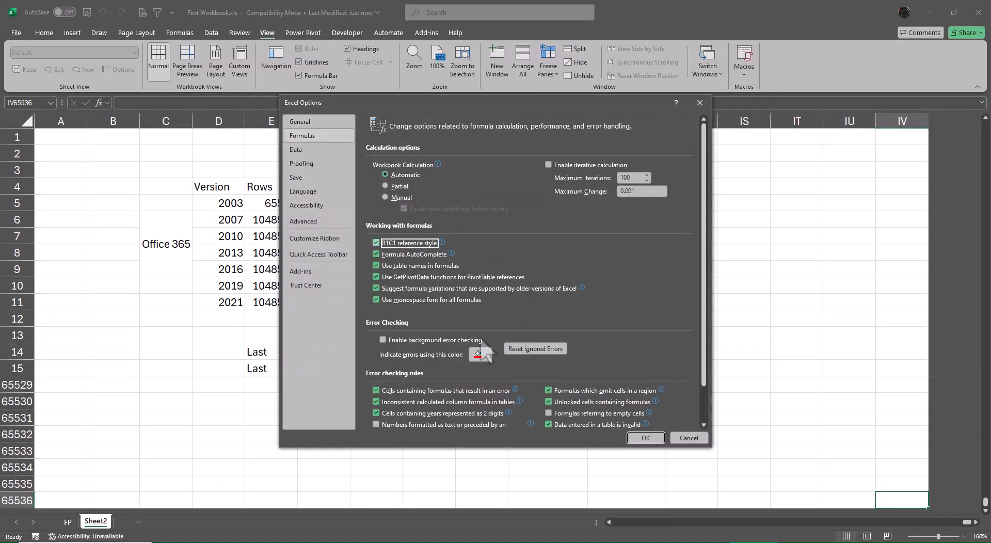
{"action": "left_click", "coordinate": [646, 438]}
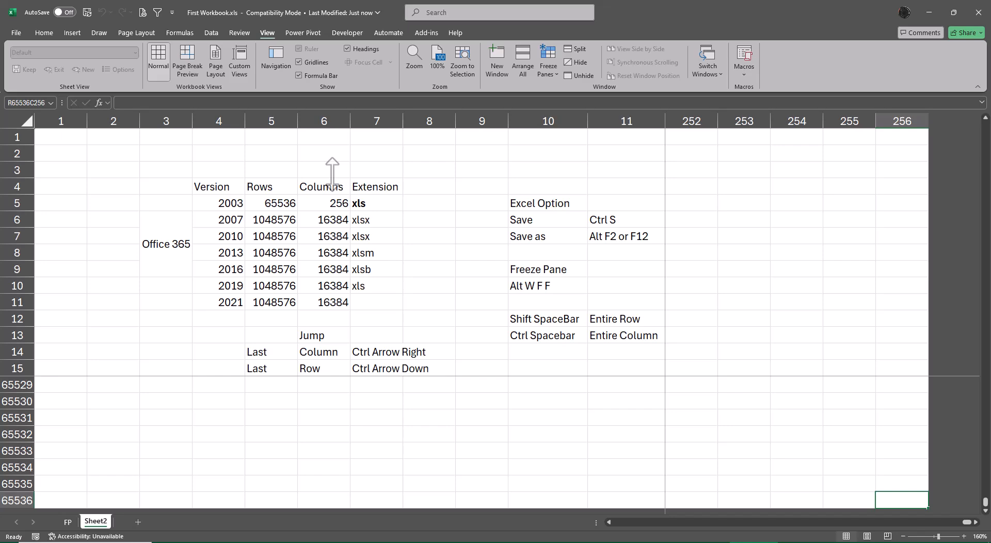
Turn off the R1C1 reference style in the formula options and apply the change.
{"action": "left_click", "coordinate": [16, 32]}
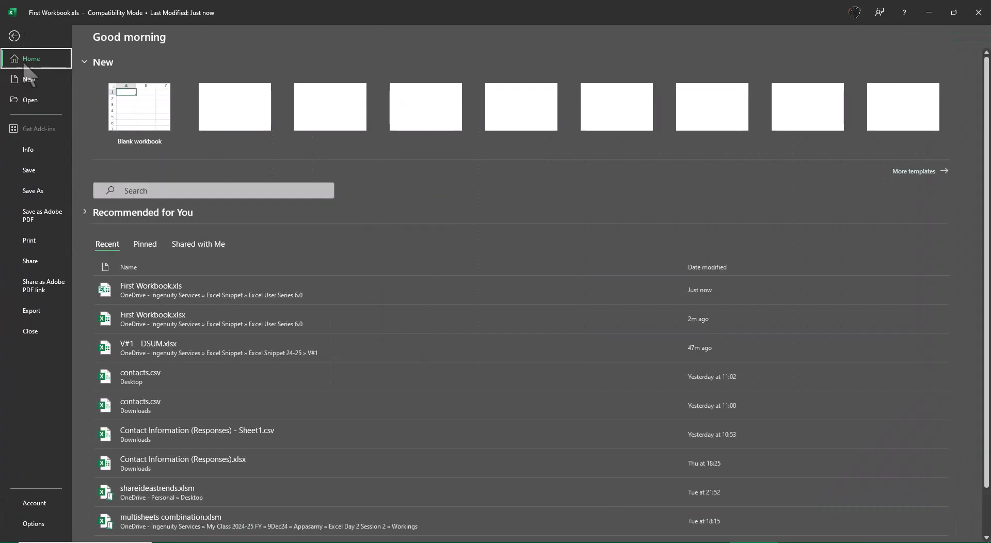
{"action": "left_click", "coordinate": [34, 523]}
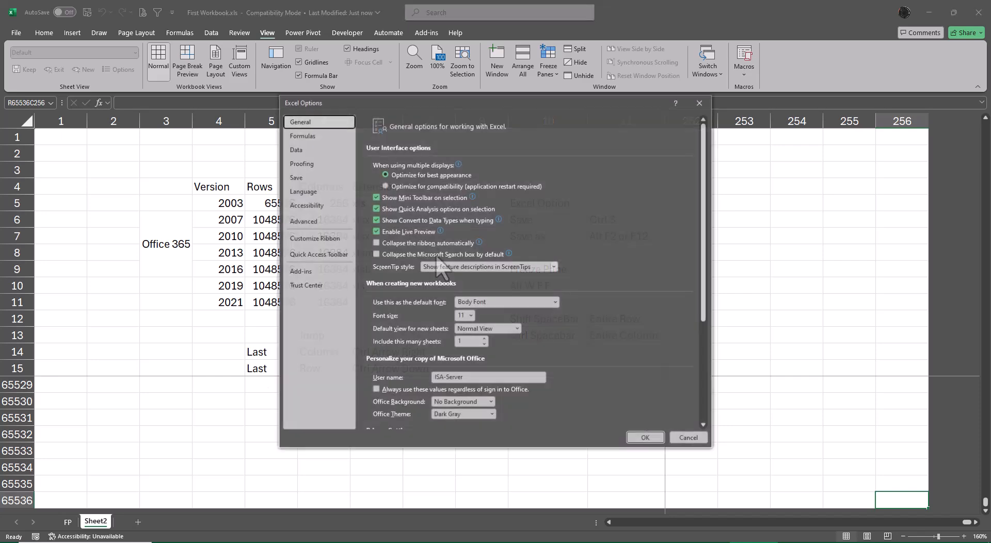
{"action": "left_click", "coordinate": [309, 138]}
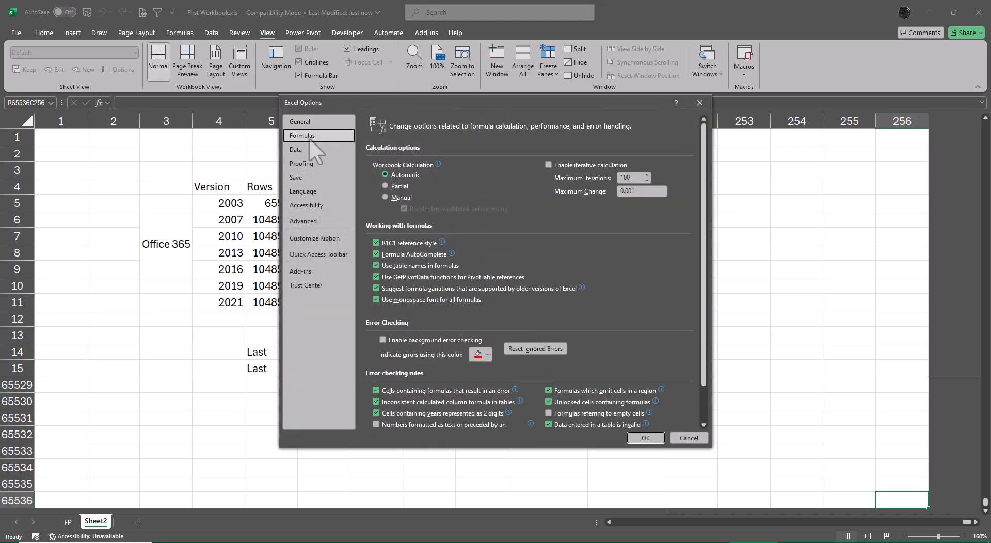
{"action": "left_click", "coordinate": [376, 243]}
{"action": "left_click", "coordinate": [645, 438]}
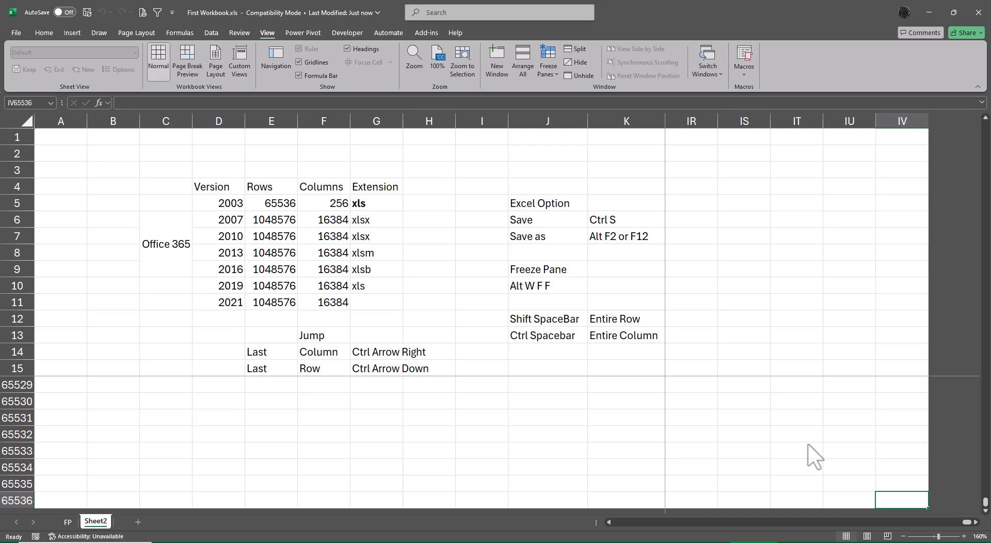
Unfreeze the panes of Sheet2.
{"action": "key", "text": "alt+w"}
{"action": "key", "text": "f"}
{"action": "key", "text": "f"}
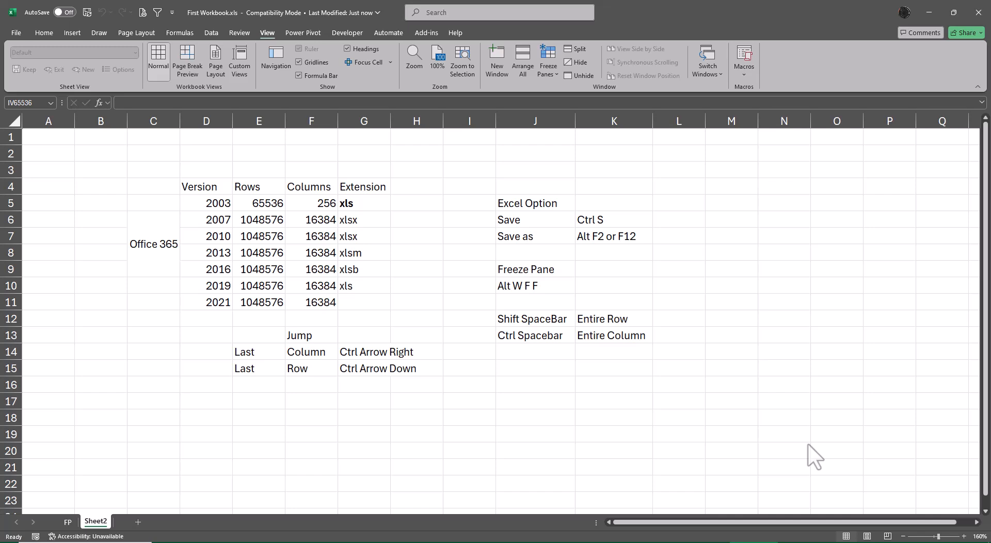
Enter the heading Other in cell H4 and list pdf, csv, txt and xps below it in H5 to H8.
{"action": "left_click", "coordinate": [406, 189]}
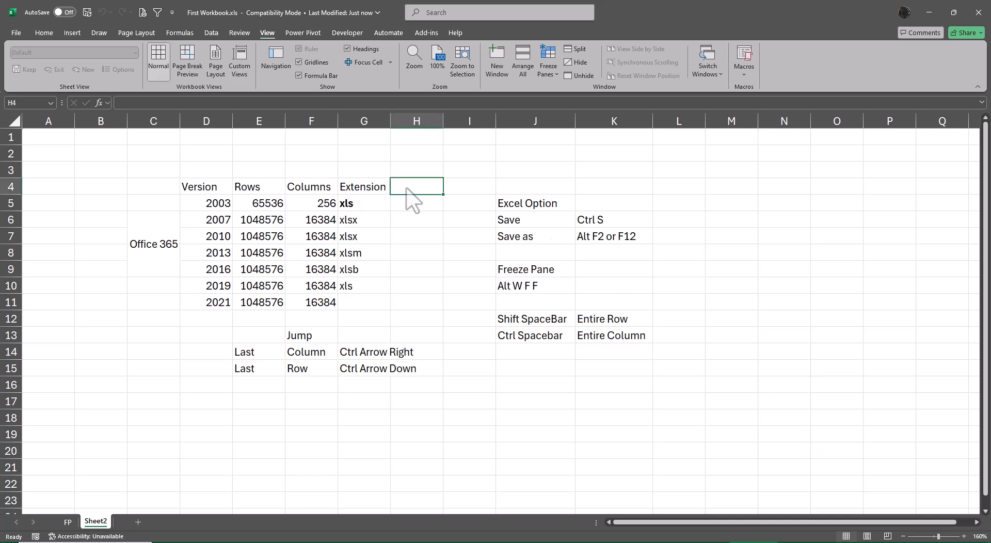
{"action": "type", "text": "Other"}
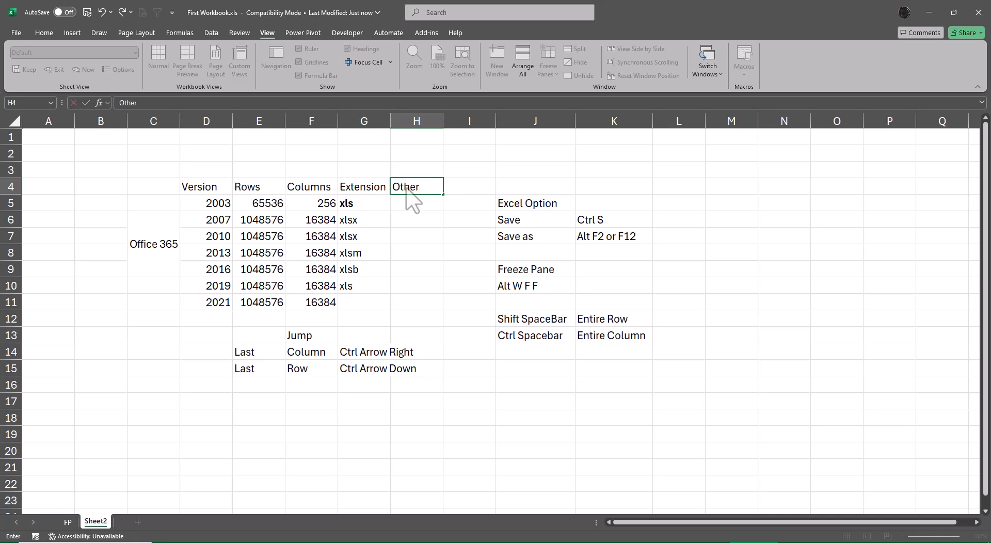
{"action": "key", "text": "Return"}
{"action": "type", "text": "pdf"}
{"action": "key", "text": "Return"}
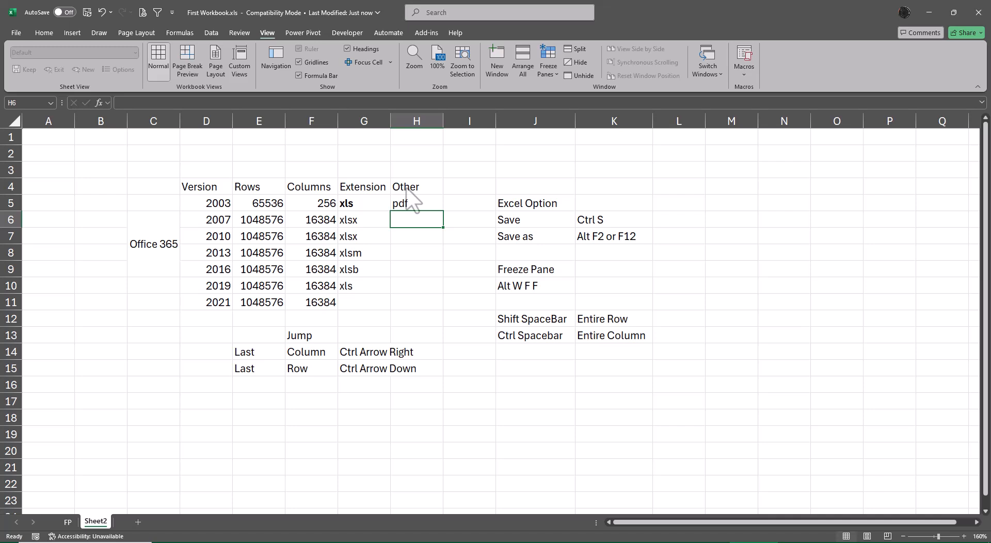
{"action": "type", "text": "csv"}
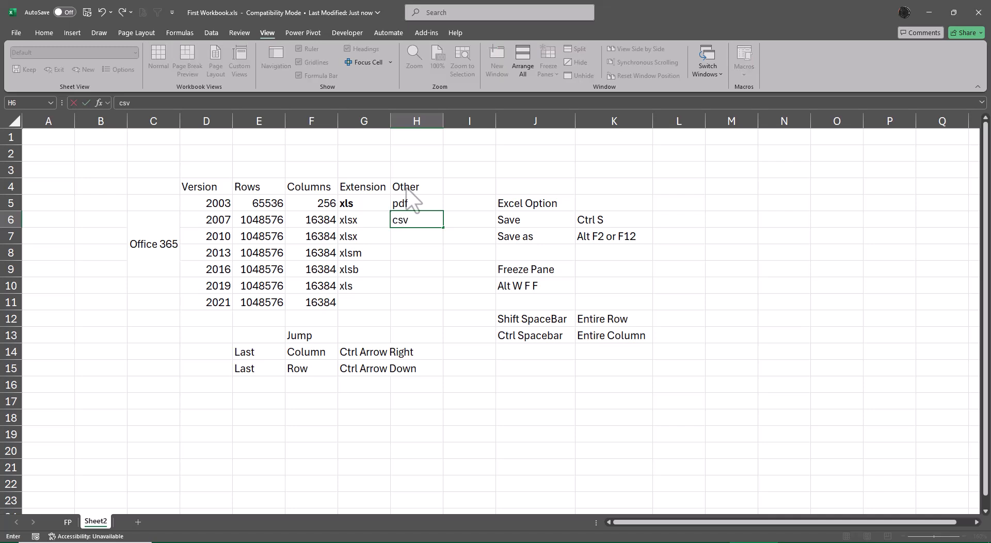
{"action": "key", "text": "Return"}
{"action": "type", "text": "txt"}
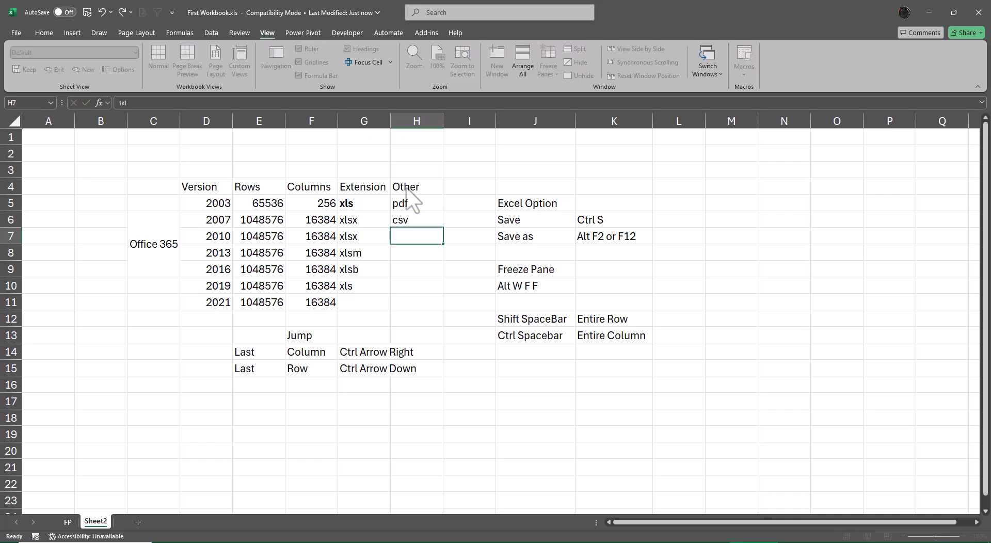
{"action": "key", "text": "Return"}
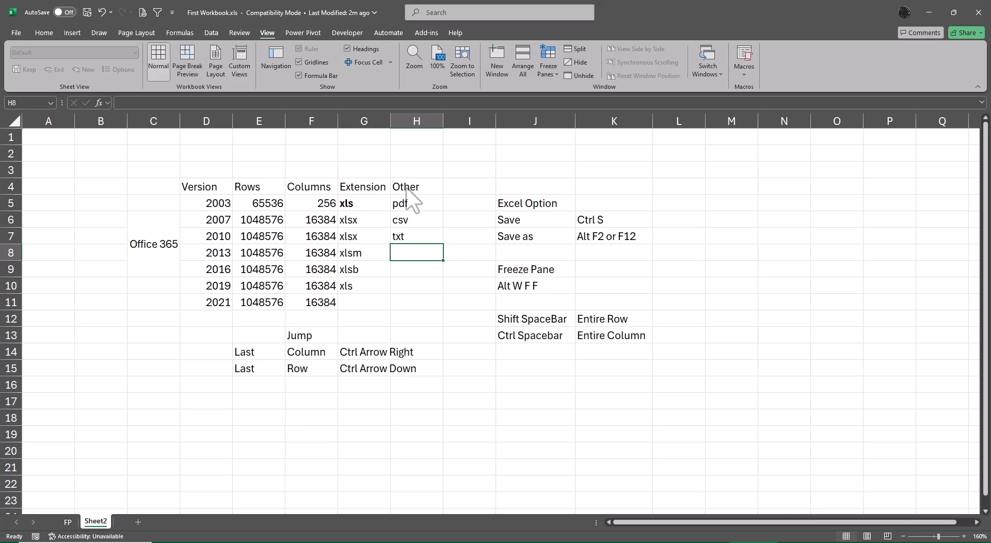
{"action": "type", "text": "xps"}
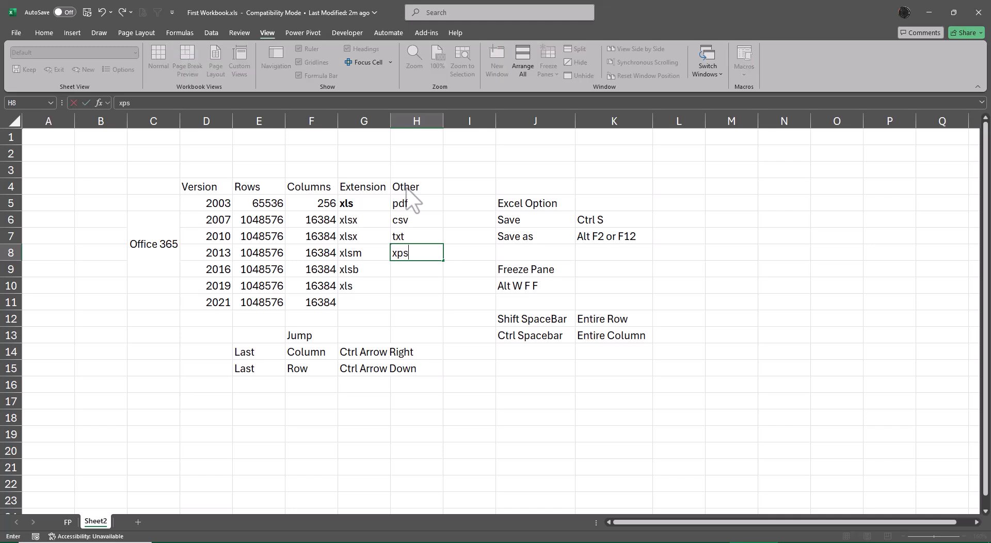
{"action": "key", "text": "Return"}
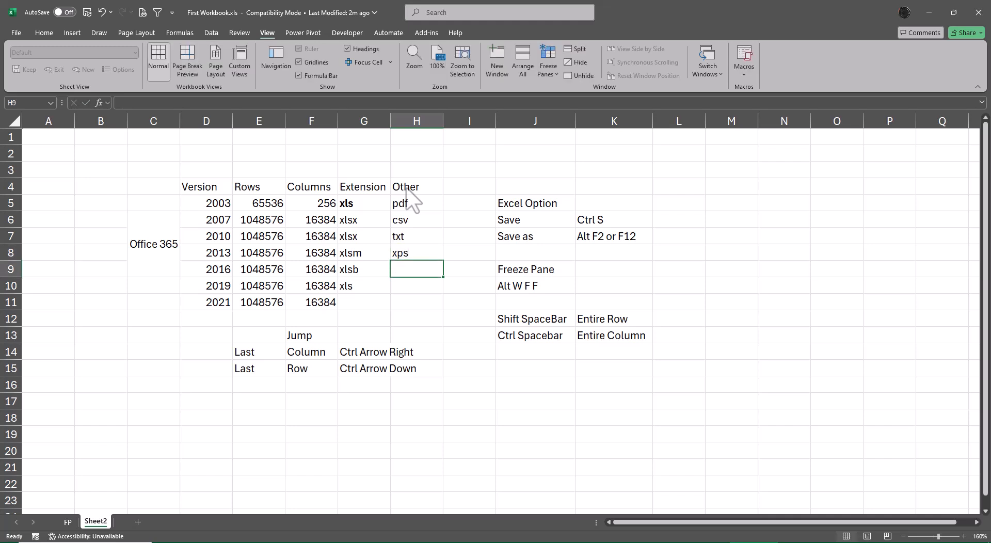
Save the workbook as First Workbook.xlsm in Excel Macro-Enabled Workbook format.
{"action": "key", "text": "F12"}
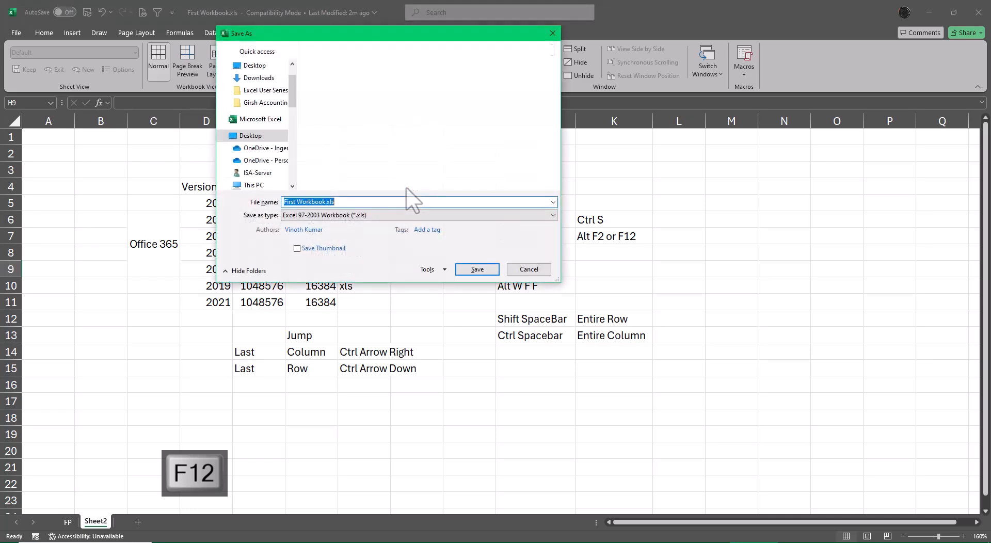
{"action": "key", "text": "Tab"}
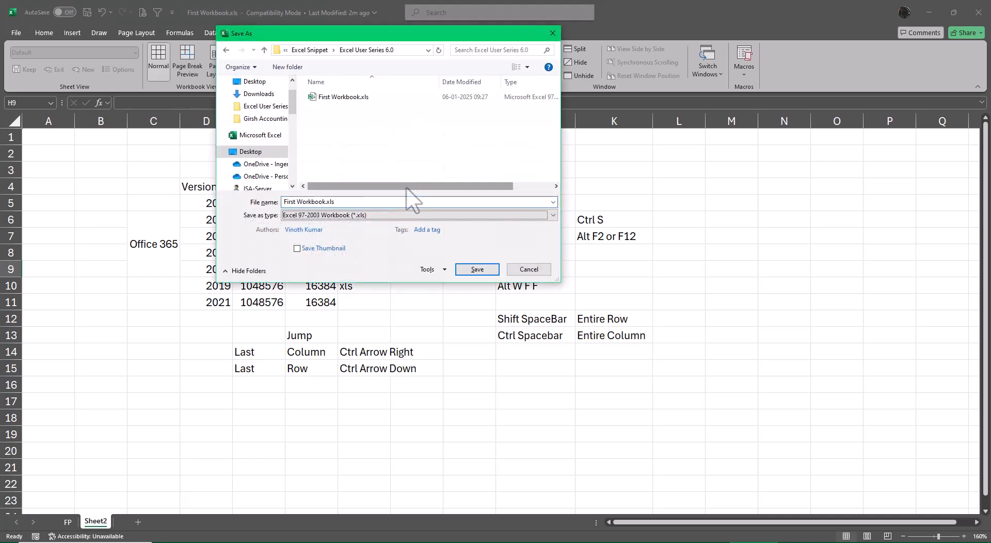
{"action": "key", "text": "alt+Down"}
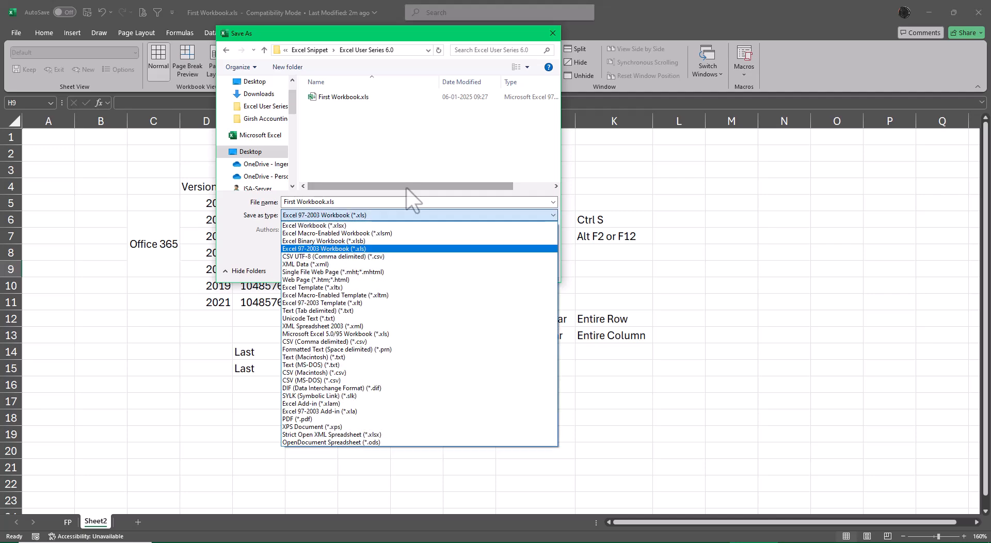
{"action": "key", "text": "Up"}
{"action": "key", "text": "Up"}
{"action": "key", "text": "Return"}
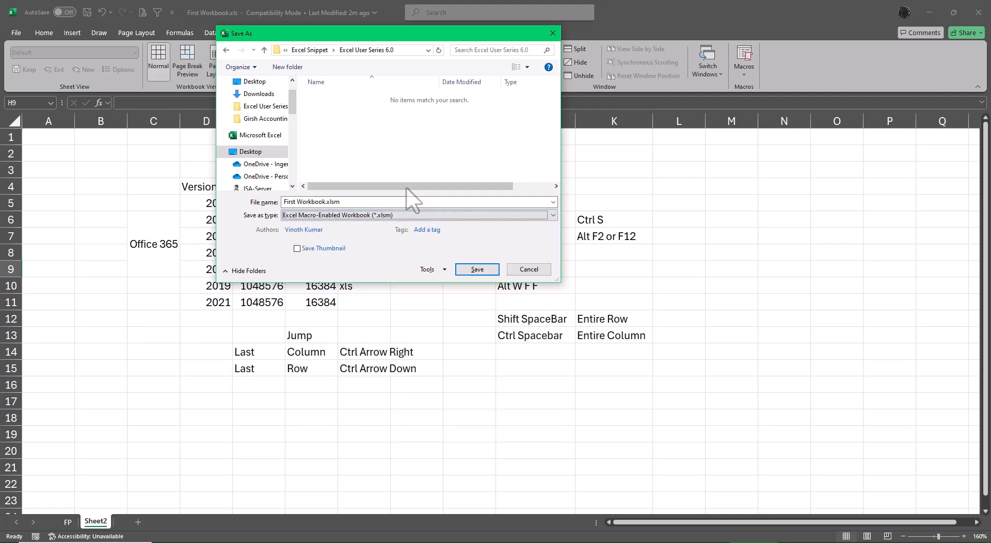
{"action": "key", "text": "shift+Tab"}
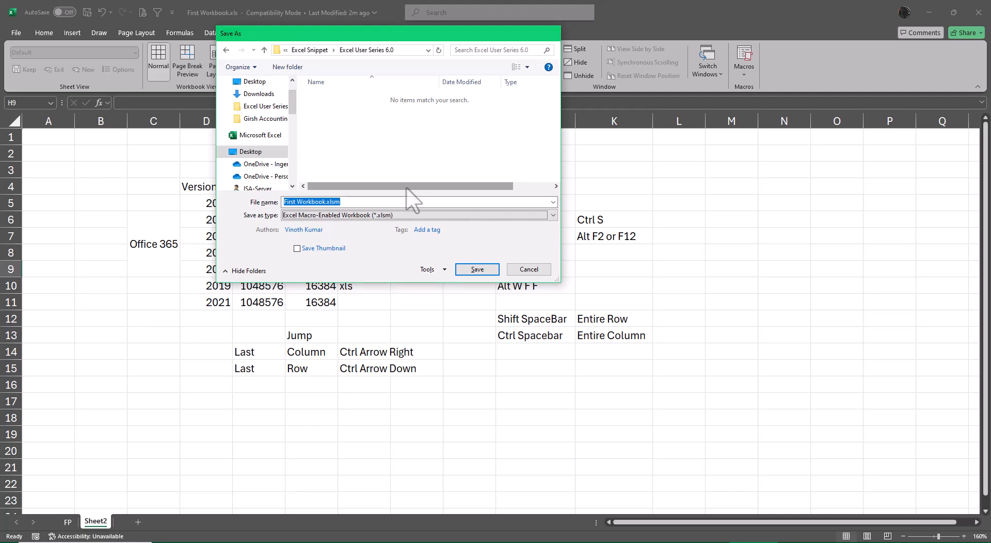
{"action": "key", "text": "Return"}
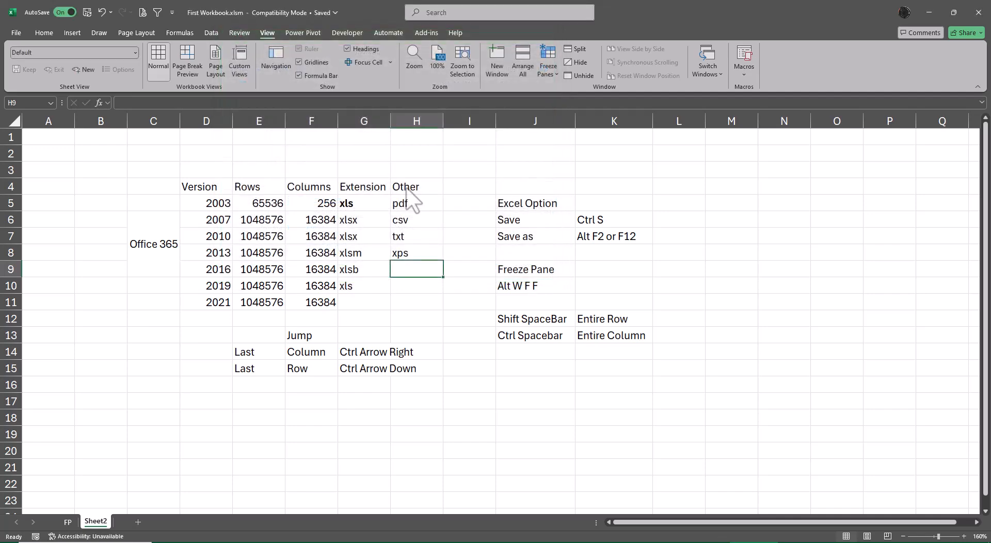
Save the workbook as First Workbook.xlsb in Excel Binary Workbook format.
{"action": "key", "text": "F12"}
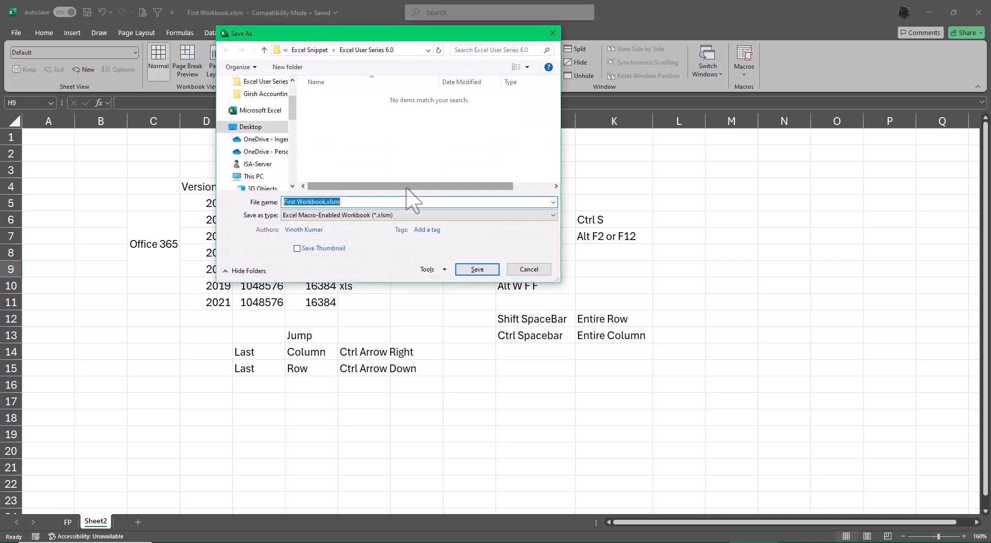
{"action": "left_click", "coordinate": [415, 215]}
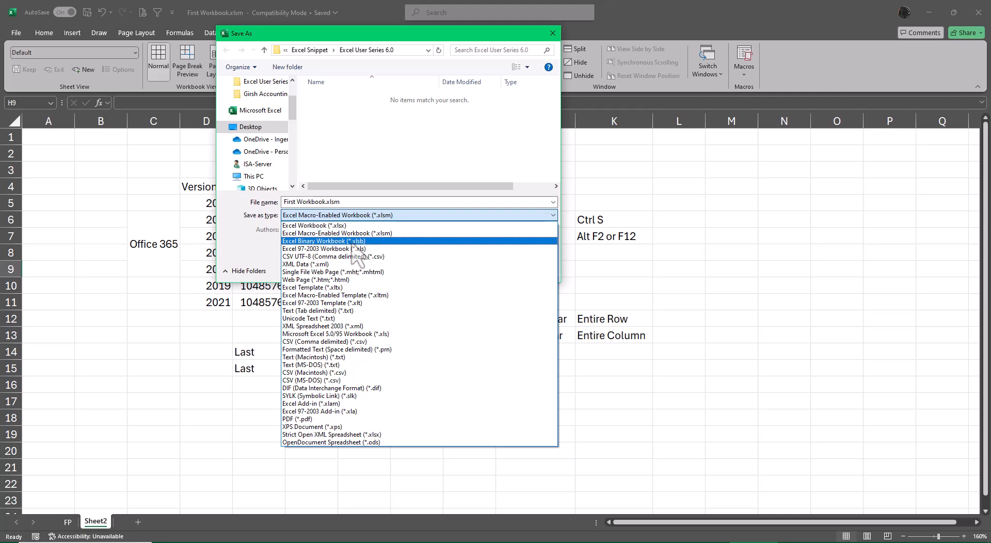
{"action": "left_click", "coordinate": [356, 241]}
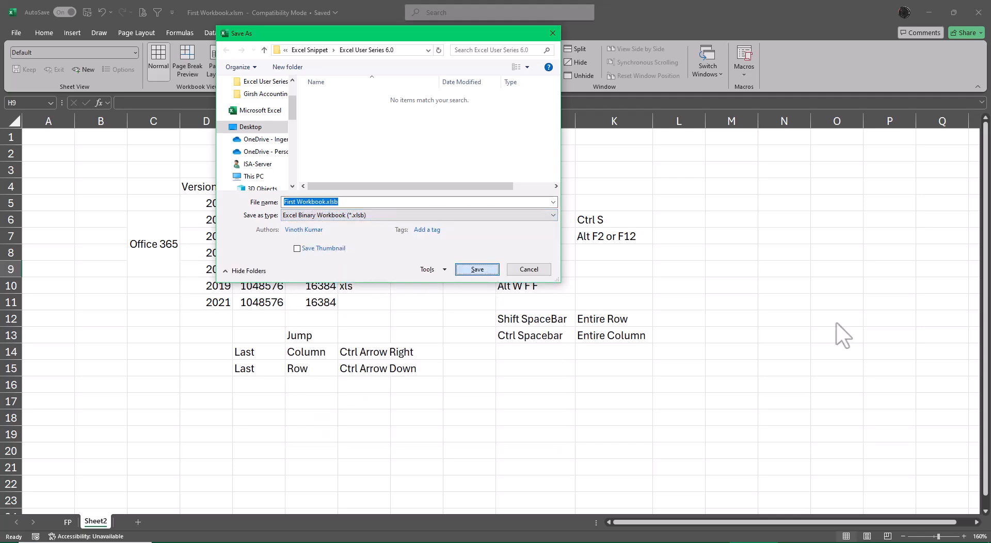
{"action": "key", "text": "Return"}
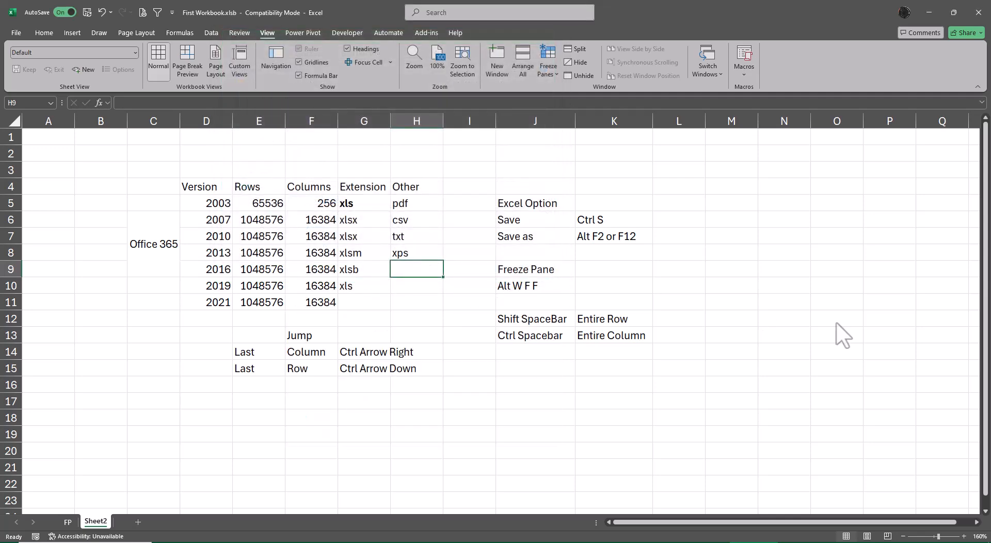
Save Sheet2 as First Workbook.pdf in PDF format with the standard optimization.
{"action": "key", "text": "F12"}
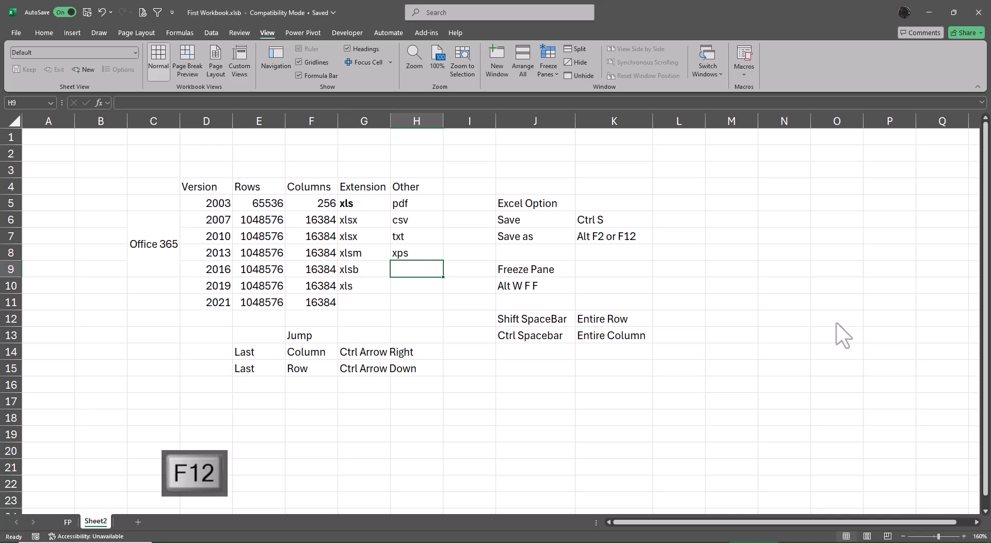
{"action": "left_click", "coordinate": [298, 214]}
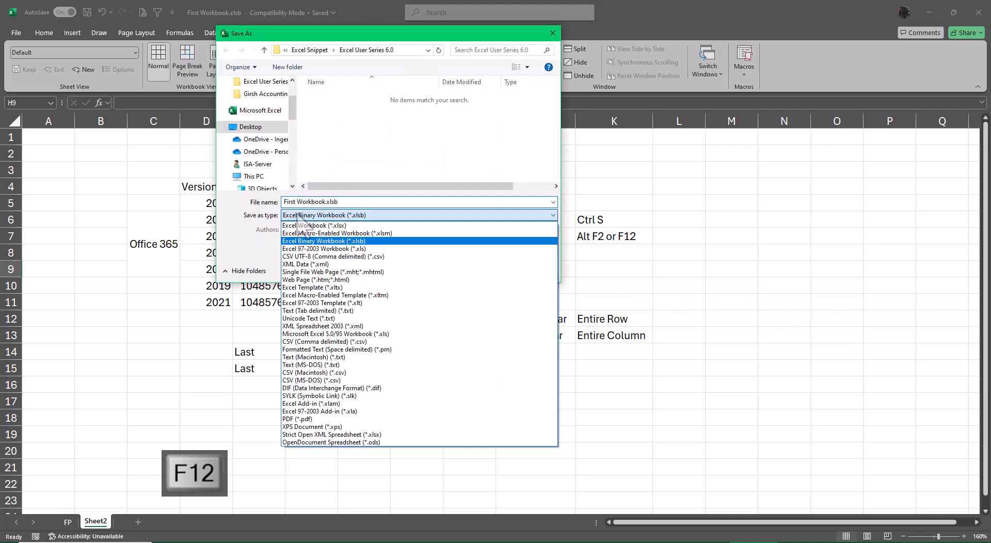
{"action": "key", "text": "p"}
{"action": "key", "text": "Return"}
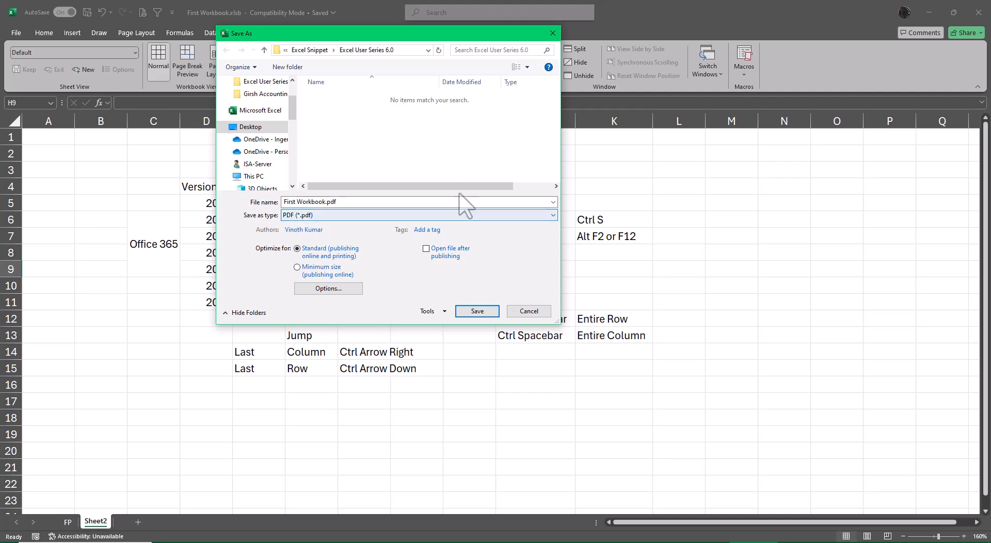
{"action": "left_click", "coordinate": [478, 312]}
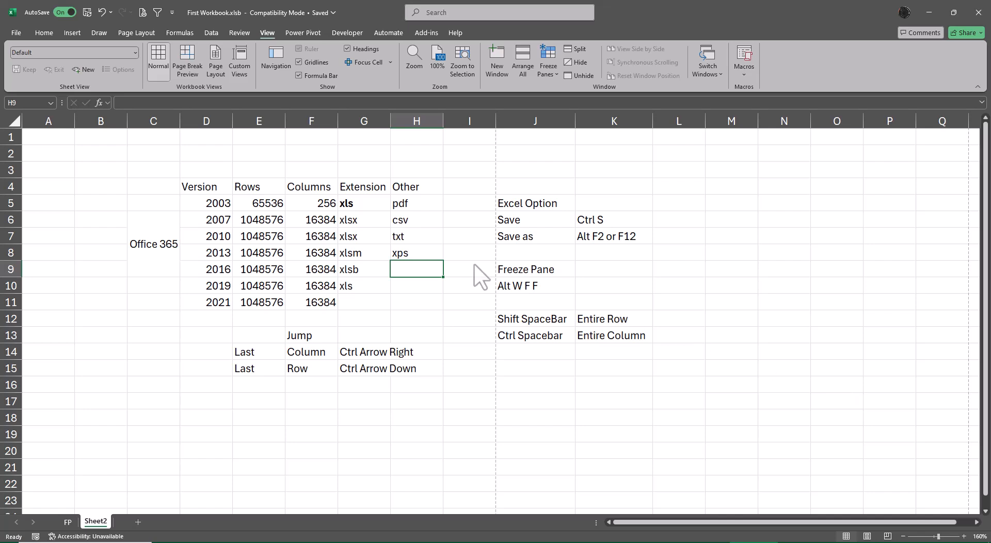
Save Sheet2 as First Workbook.pdf again, replacing the existing file, with the file set to open after publishing, and look through its pages.
{"action": "key", "text": "F12"}
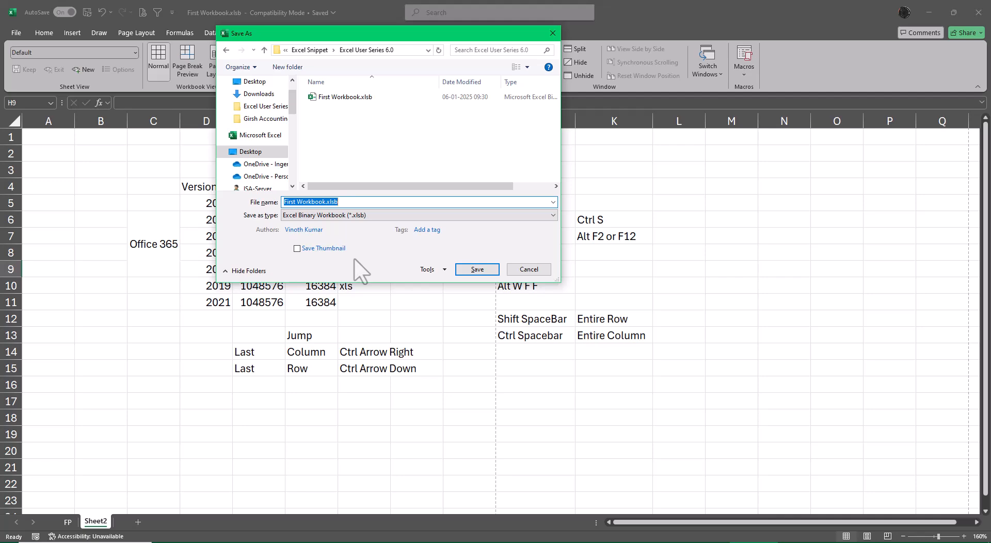
{"action": "left_click", "coordinate": [370, 220]}
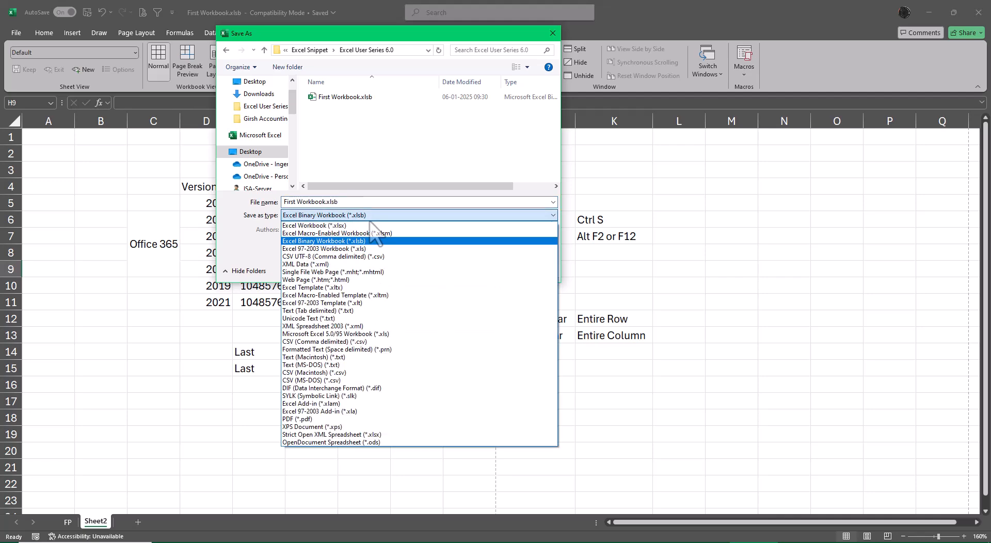
{"action": "key", "text": "p"}
{"action": "key", "text": "Return"}
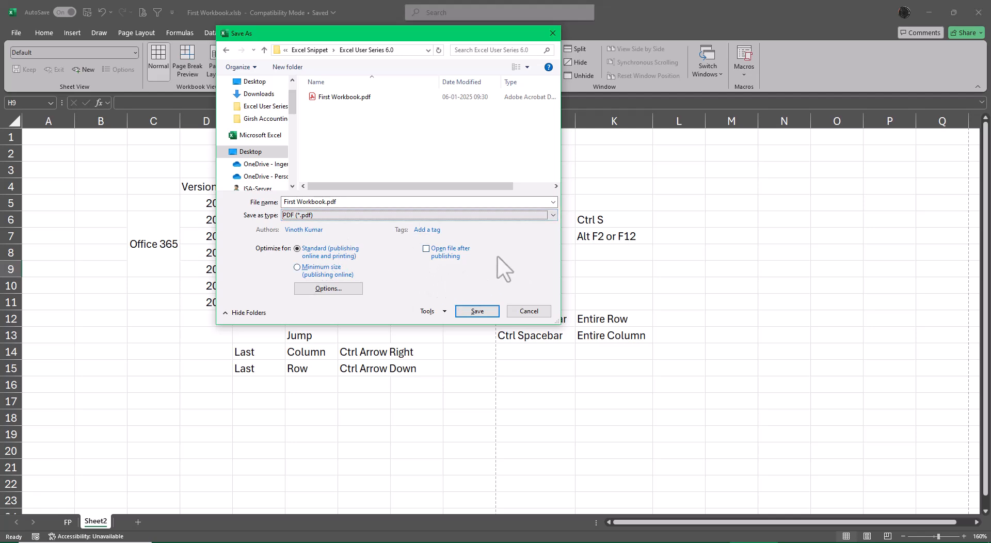
{"action": "left_click", "coordinate": [433, 255]}
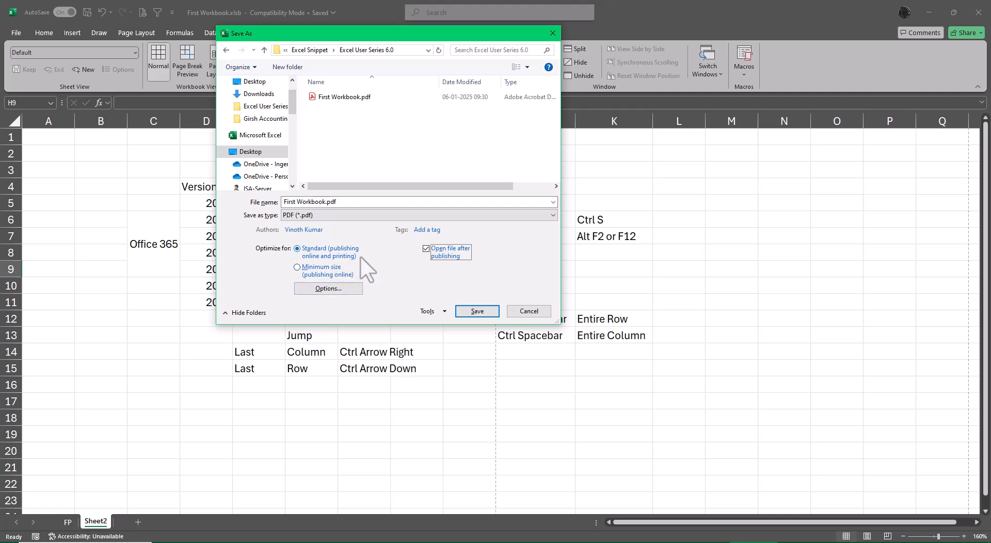
{"action": "left_click", "coordinate": [488, 312]}
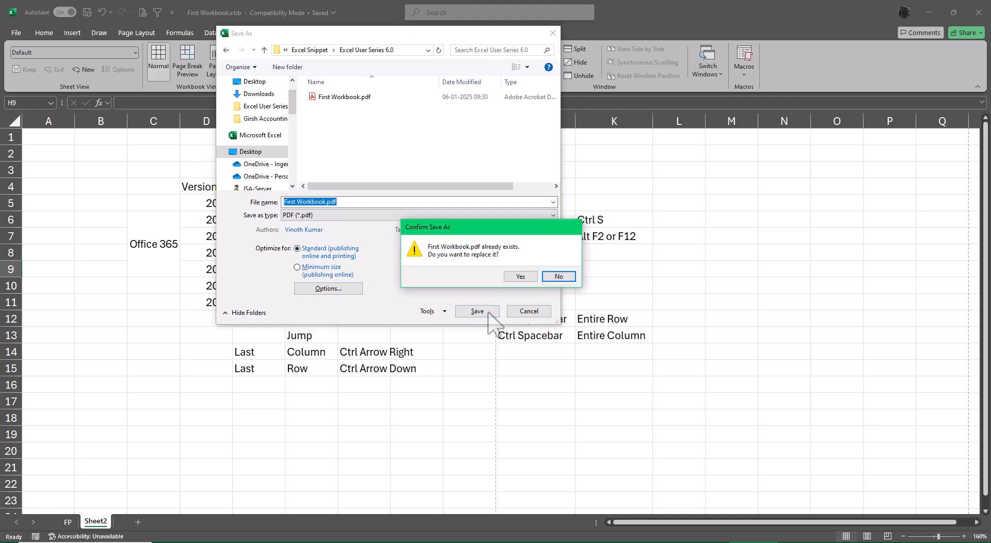
{"action": "left_click", "coordinate": [522, 277]}
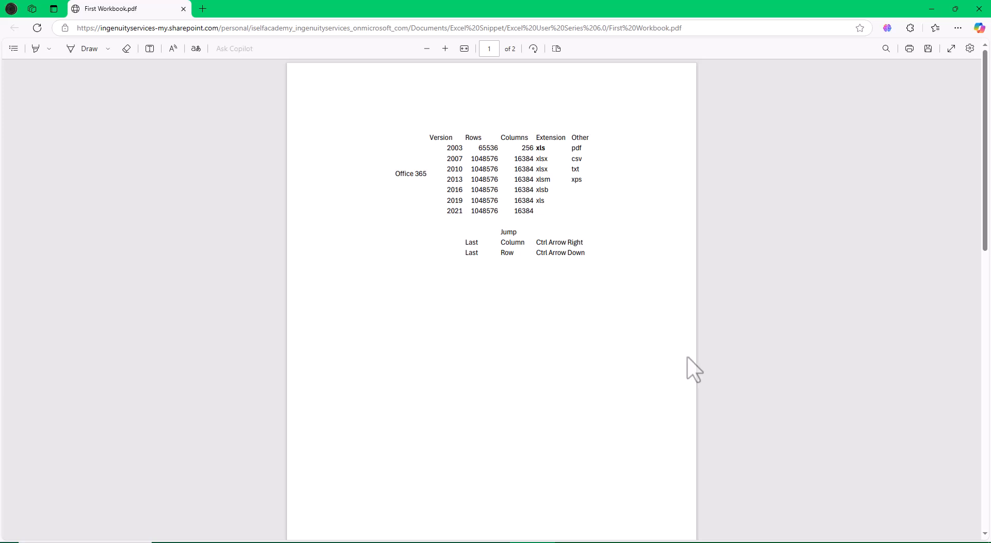
{"action": "scroll", "coordinate": [698, 355], "scroll_direction": "down", "scroll_amount": 10}
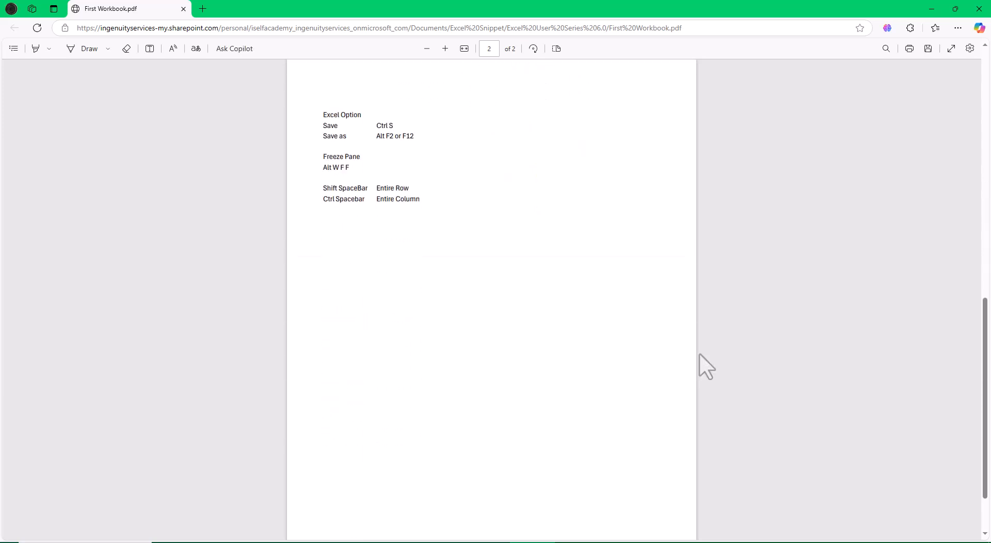
{"action": "scroll", "coordinate": [694, 355], "scroll_direction": "up", "scroll_amount": 10}
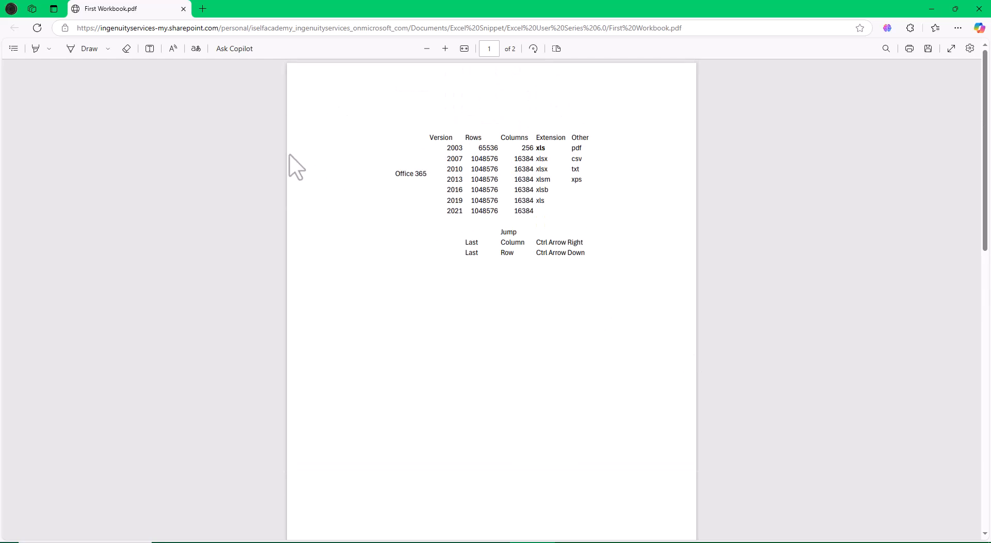
{"action": "scroll", "coordinate": [544, 307], "scroll_direction": "down", "scroll_amount": 8}
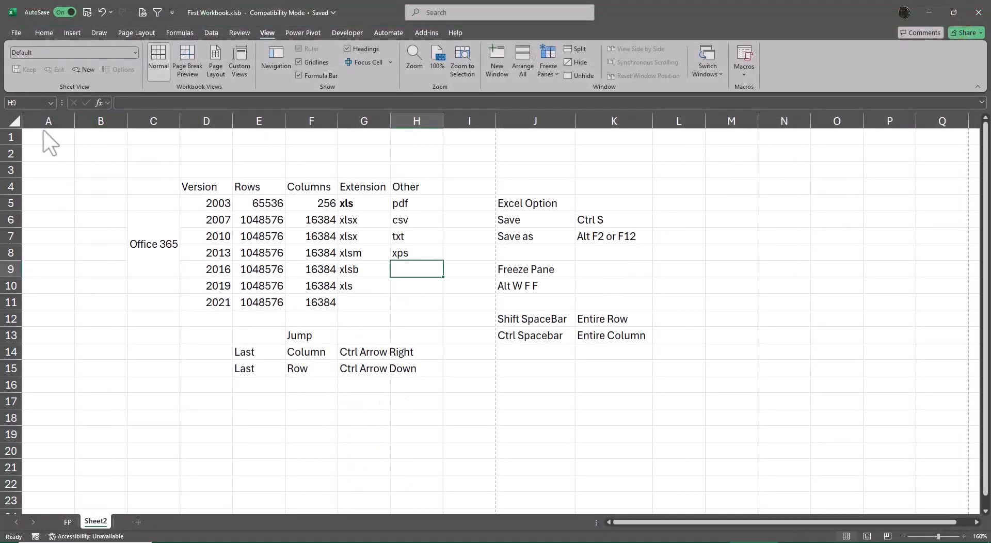
Delete the two empty columns before the Office 365 column and set the sheet's print scale to 95%.
{"action": "left_click", "coordinate": [42, 129]}
{"action": "key", "text": "ctrl+minus"}
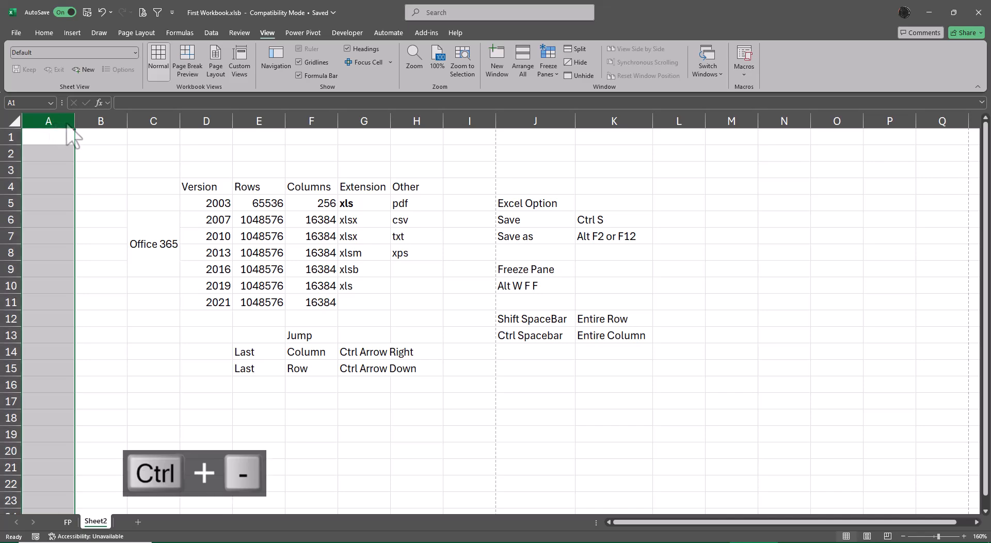
{"action": "key", "text": "ctrl+minus"}
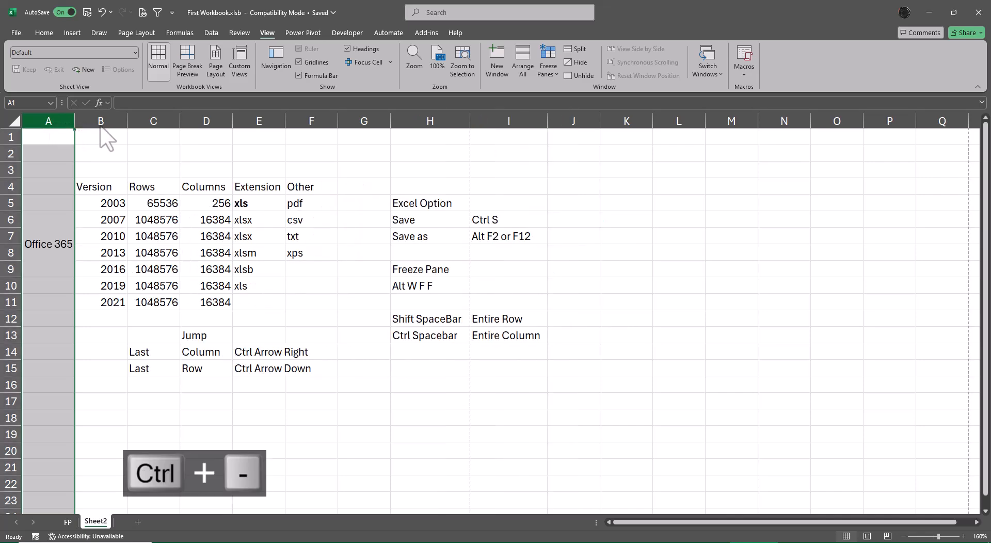
{"action": "left_click", "coordinate": [627, 387]}
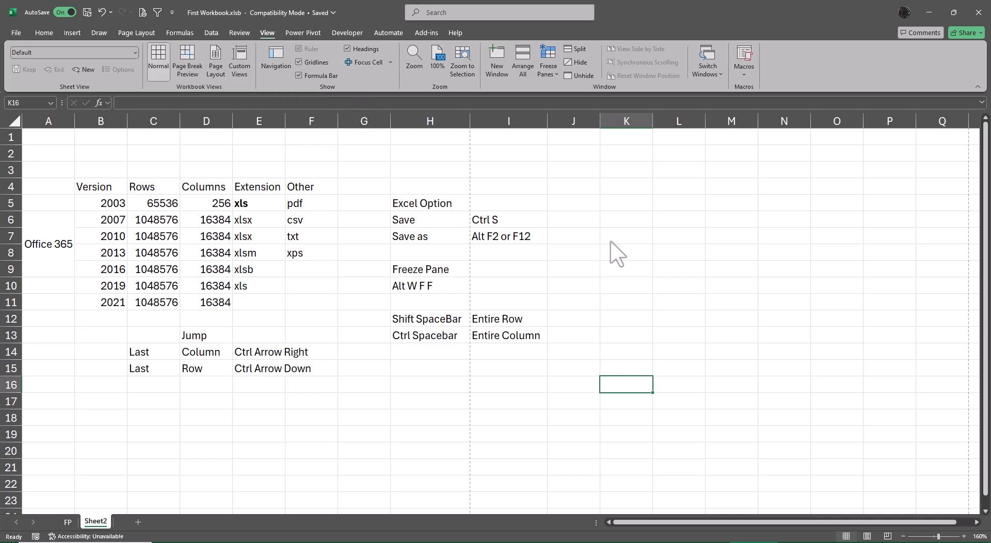
{"action": "left_click", "coordinate": [137, 32]}
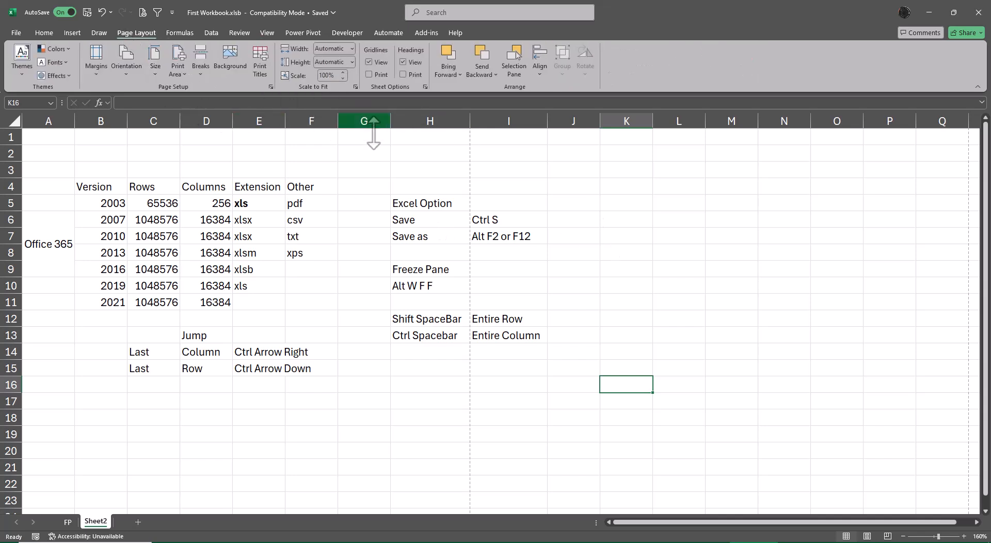
{"action": "left_click", "coordinate": [342, 78]}
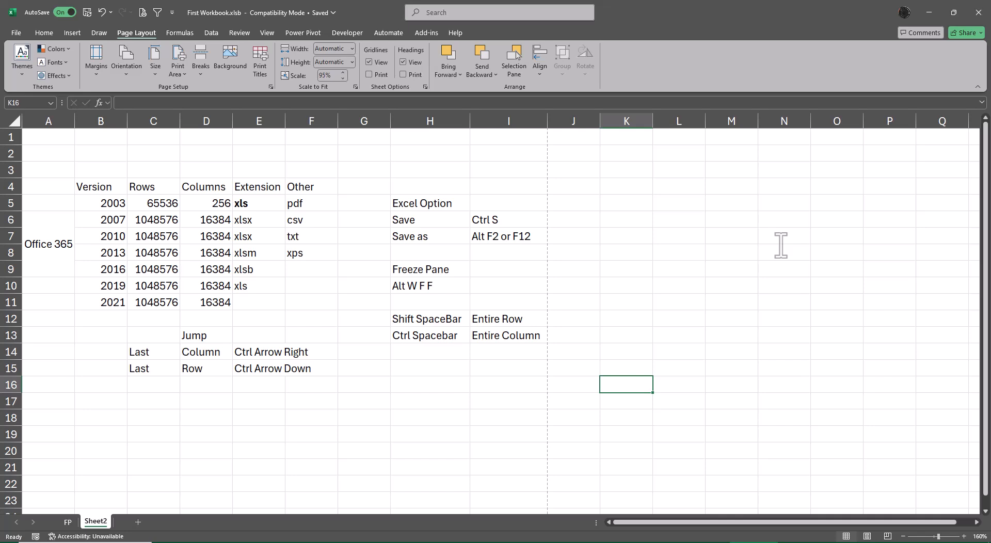
Try to save the rescaled Sheet2 as First Workbook.pdf, replacing the existing file.
{"action": "key", "text": "F12"}
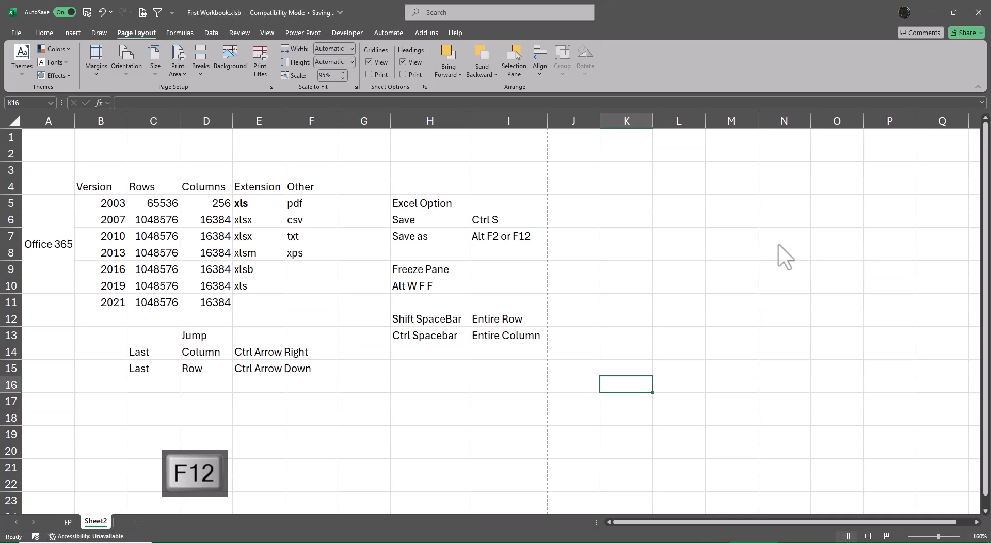
{"action": "left_click", "coordinate": [347, 219]}
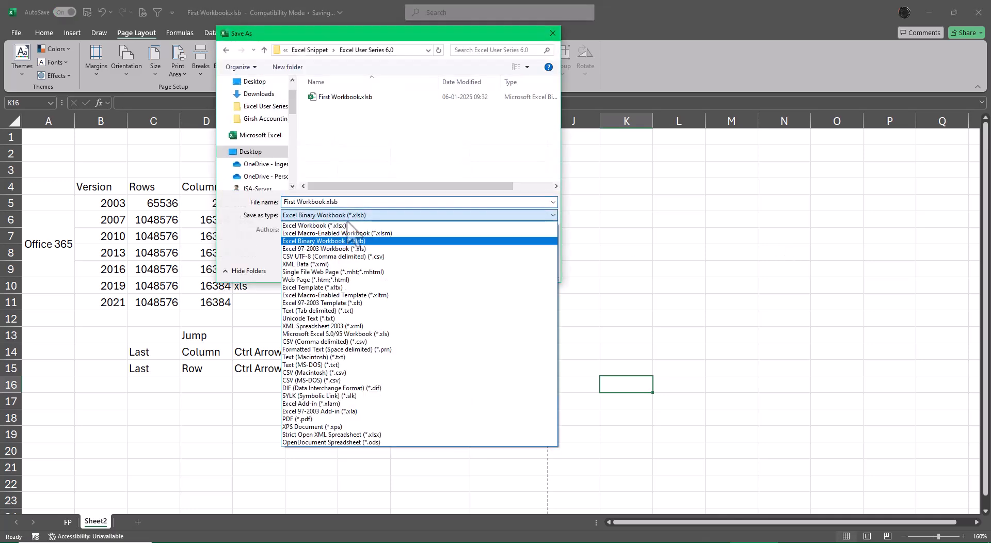
{"action": "key", "text": "p"}
{"action": "key", "text": "Return"}
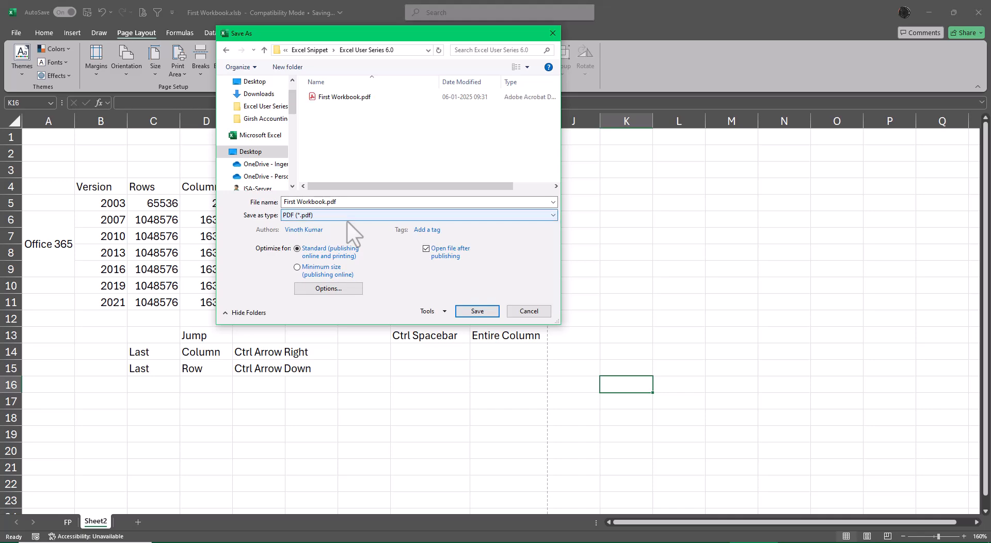
{"action": "left_click", "coordinate": [477, 310]}
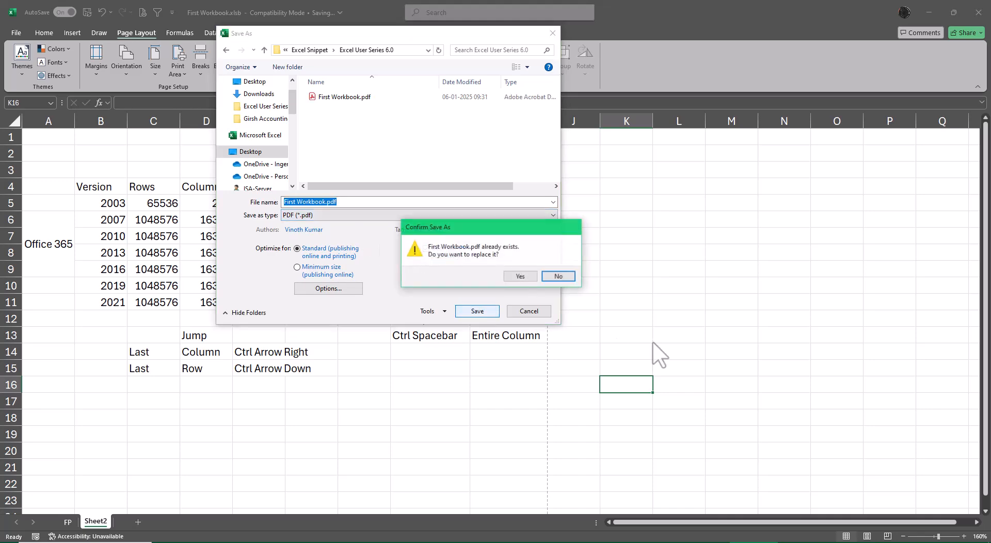
{"action": "left_click", "coordinate": [522, 277]}
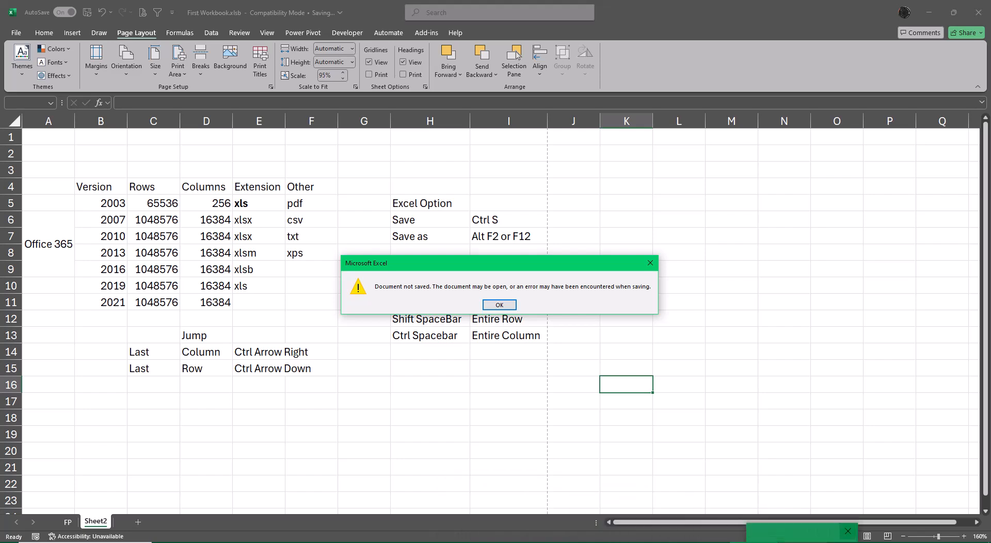
{"action": "left_click", "coordinate": [504, 308]}
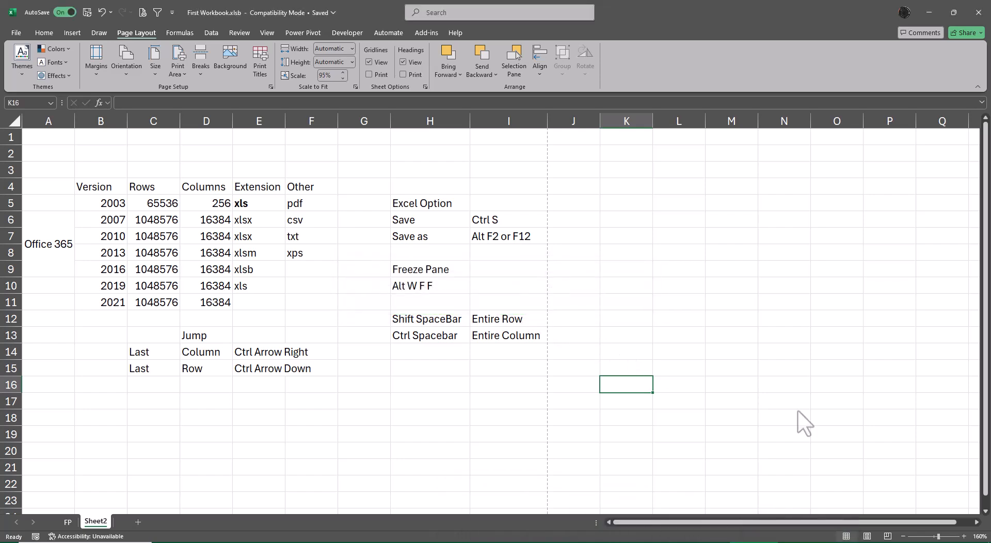
Open First Workbook.pdf from the Excel User Series 6.0 folder, review its pages, close all its tabs and the folder, and return to Excel.
{"action": "left_click", "coordinate": [932, 14]}
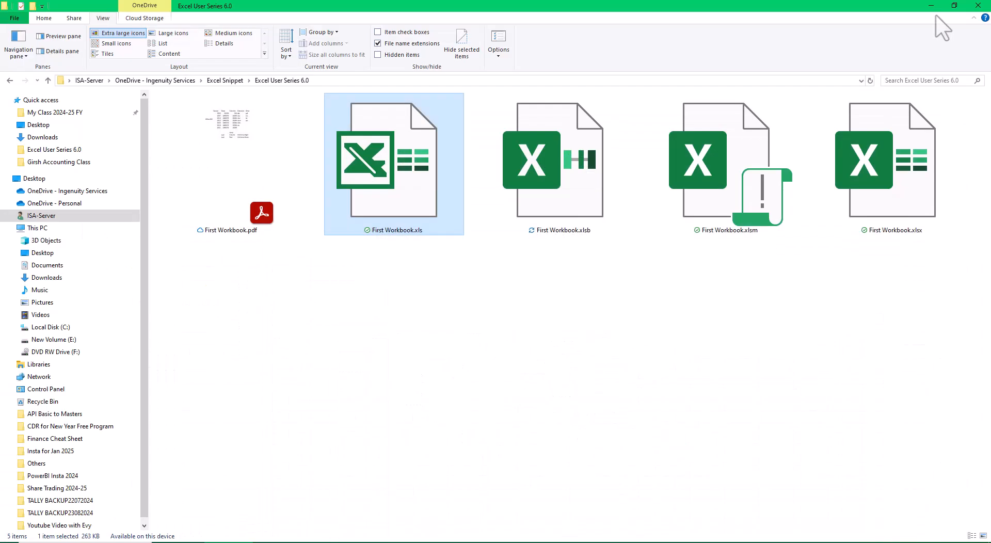
{"action": "double_click", "coordinate": [250, 137]}
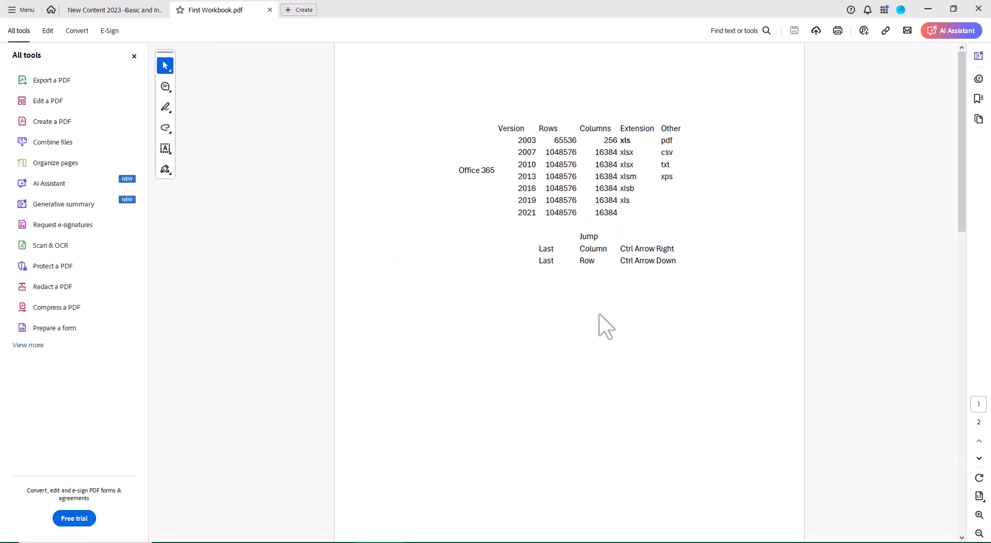
{"action": "scroll", "coordinate": [621, 315], "scroll_direction": "down", "scroll_amount": 10}
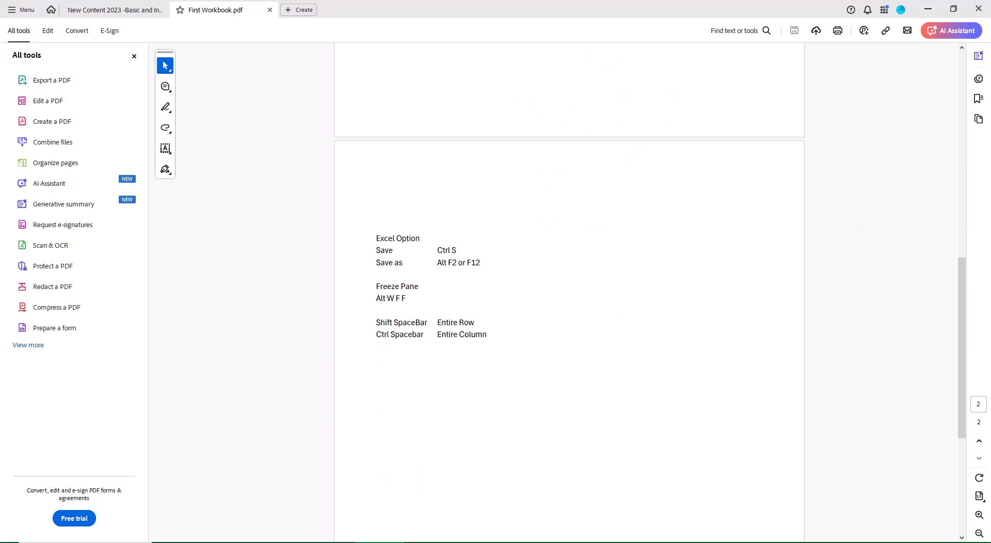
{"action": "left_click", "coordinate": [978, 9]}
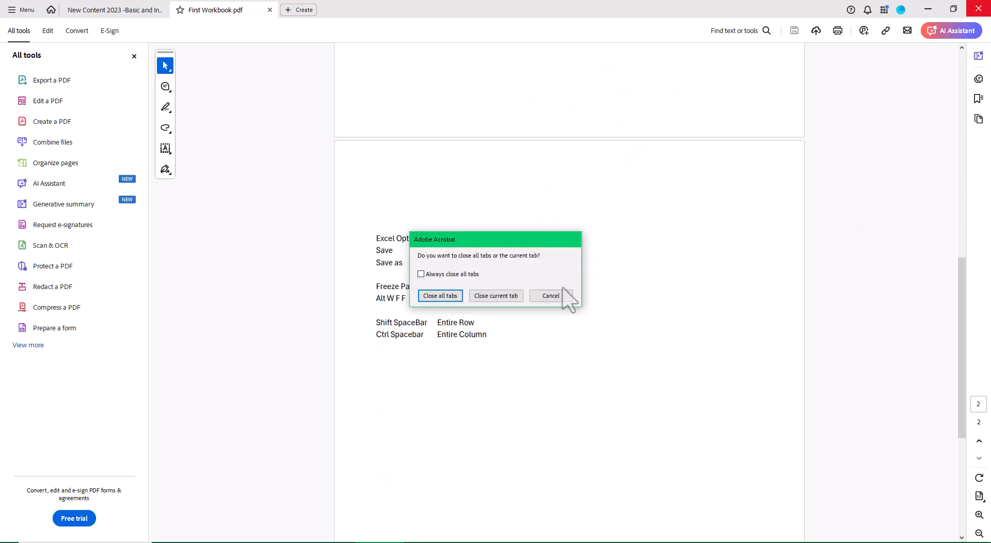
{"action": "left_click", "coordinate": [442, 294]}
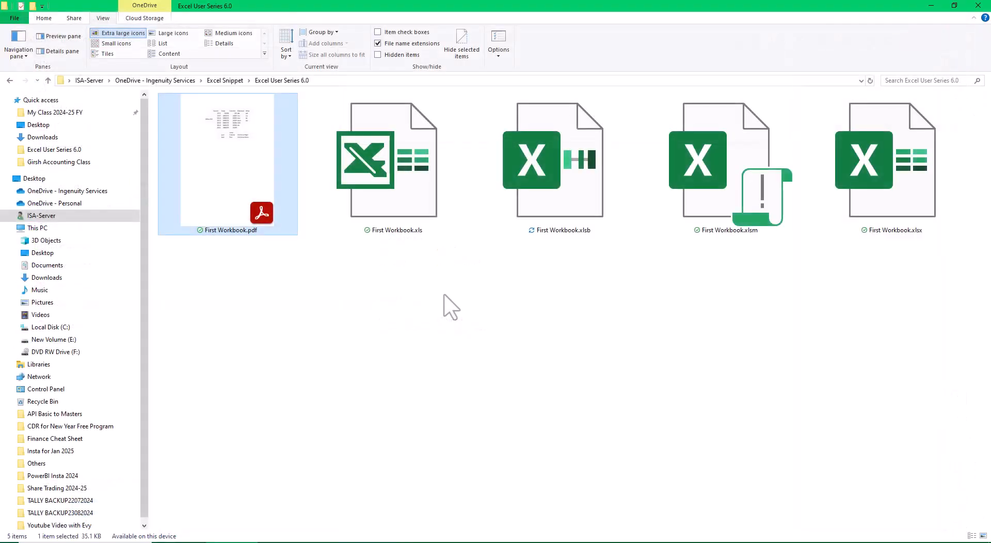
{"action": "left_click", "coordinate": [980, 7]}
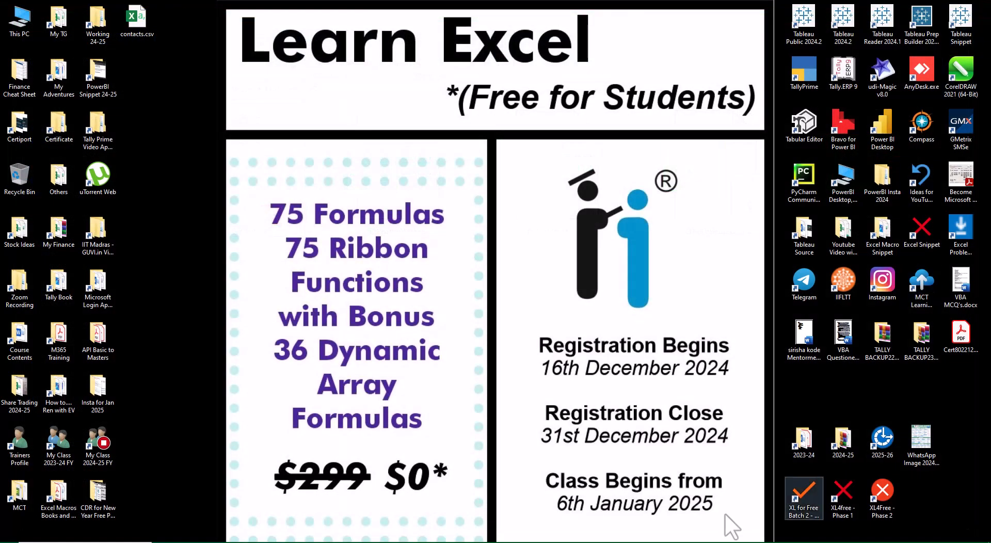
{"action": "left_click", "coordinate": [749, 542]}
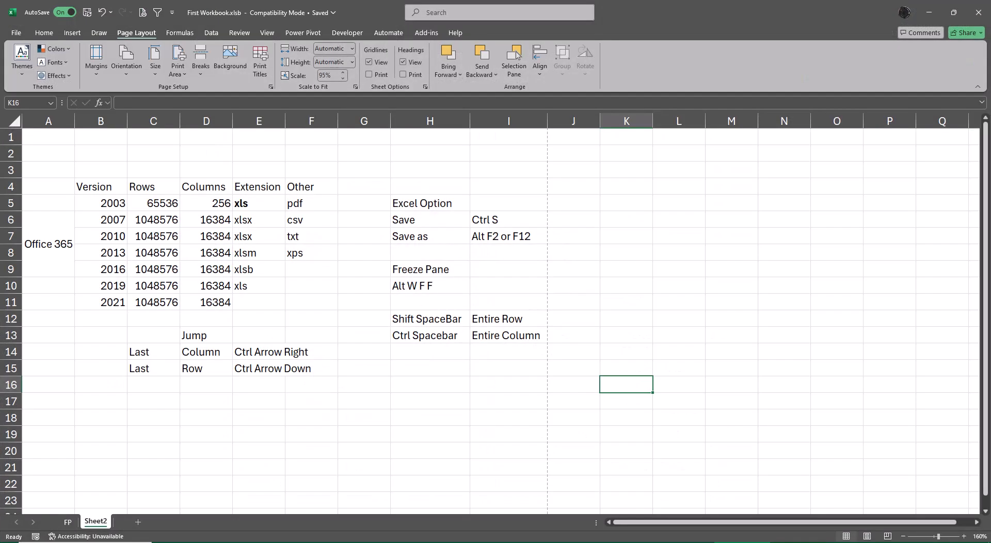
Retry exporting the sheet in PDF format over the existing First Workbook.pdf, with the file opening after publishing.
{"action": "key", "text": "F12"}
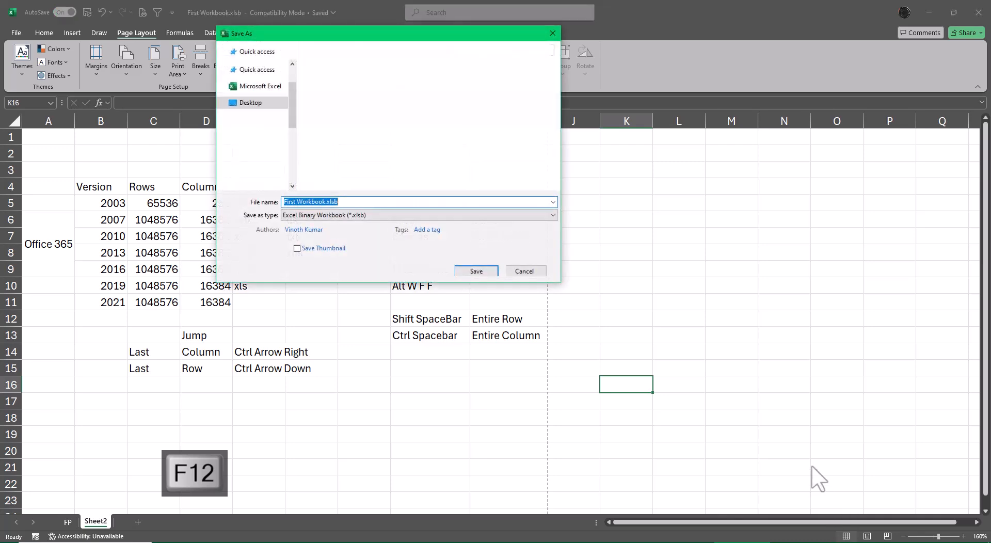
{"action": "left_click", "coordinate": [329, 216]}
{"action": "key", "text": "p"}
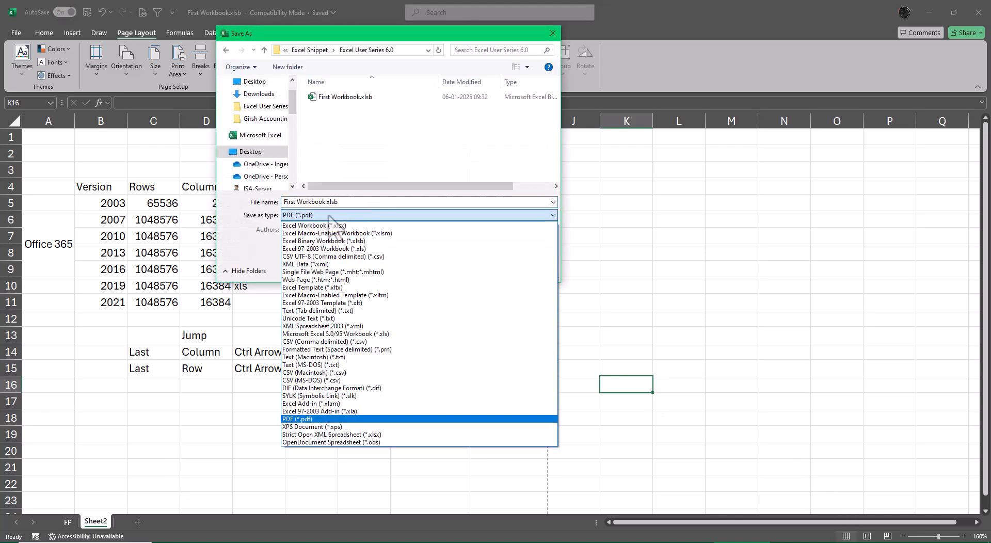
{"action": "key", "text": "Return"}
{"action": "left_click", "coordinate": [478, 310]}
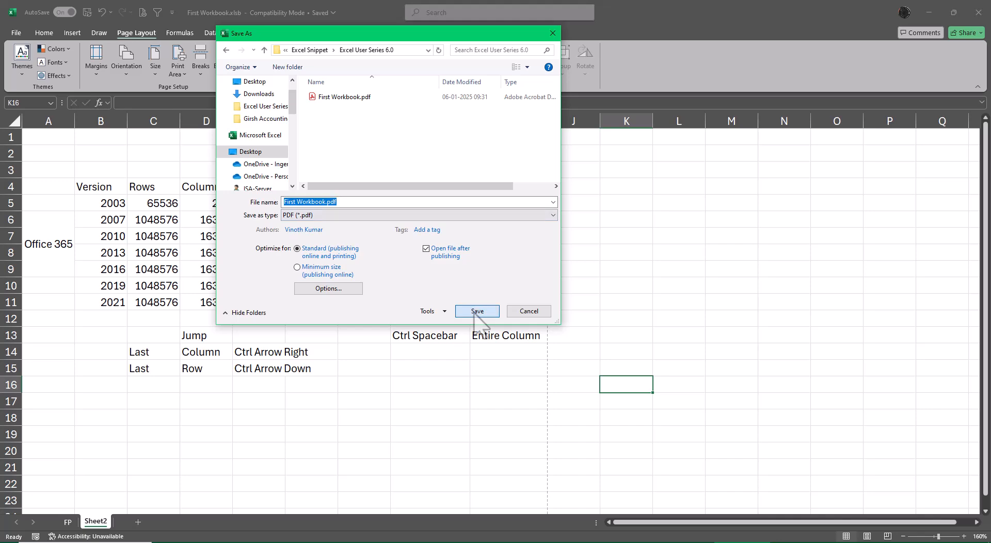
{"action": "left_click", "coordinate": [526, 276]}
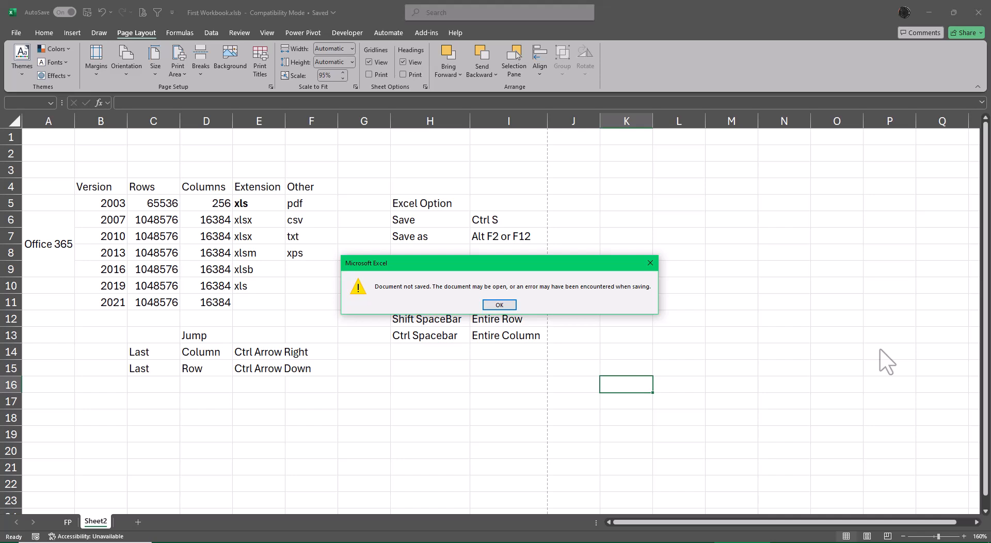
{"action": "left_click", "coordinate": [499, 305]}
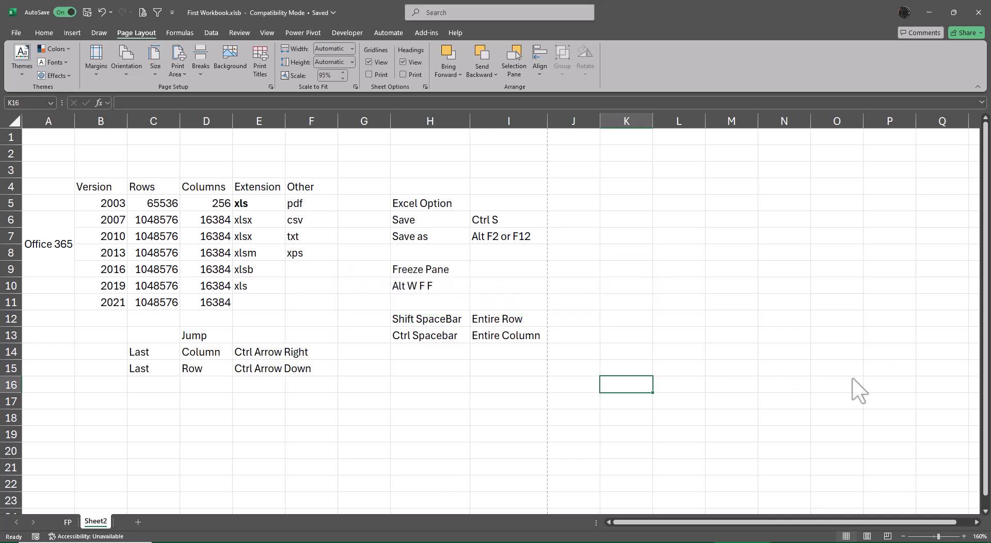
Select empty cell O15 and start the Save As command for the workbook.
{"action": "left_click", "coordinate": [859, 370]}
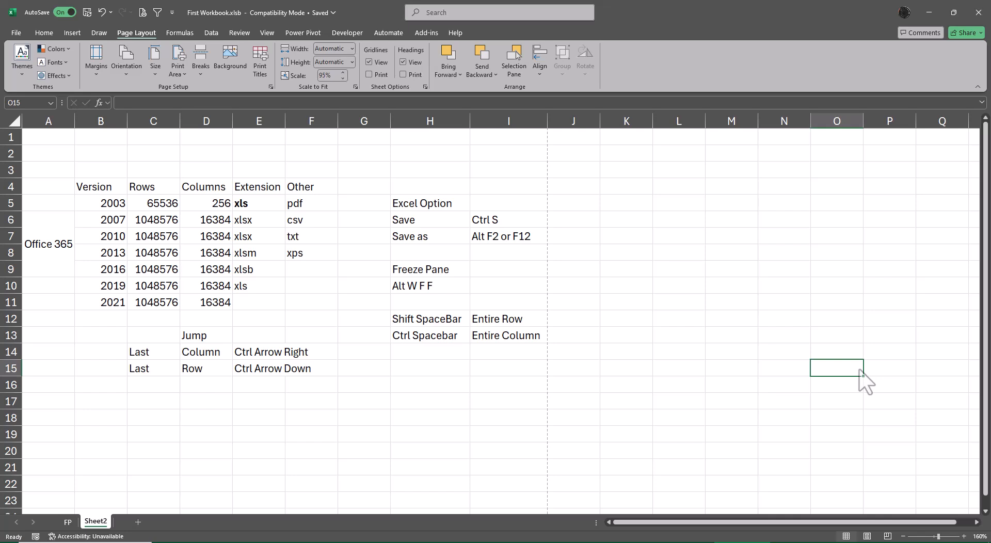
{"action": "key", "text": "F12"}
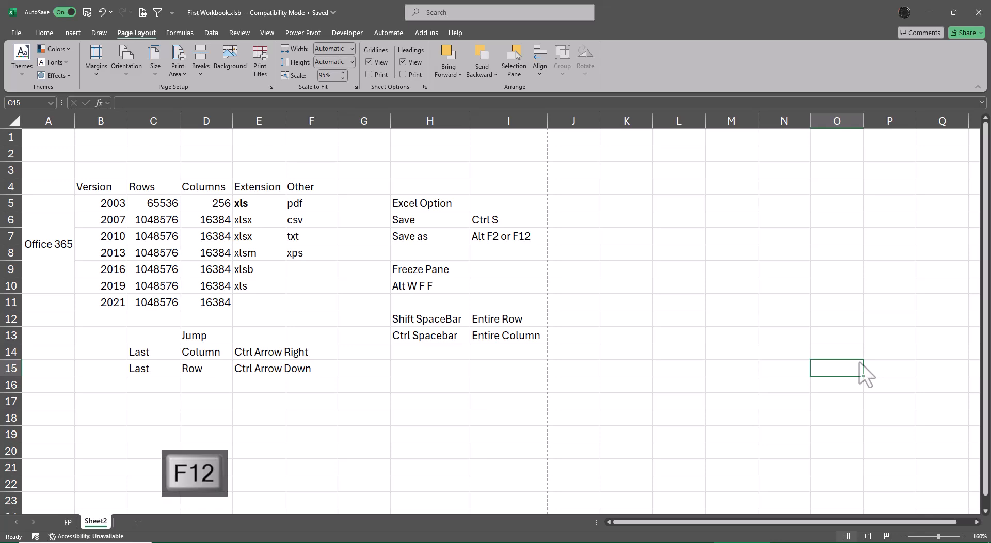
Save a copy of the workbook as an XPS document named First Workbook.xps, with the file opening after publishing.
{"action": "left_click", "coordinate": [351, 216]}
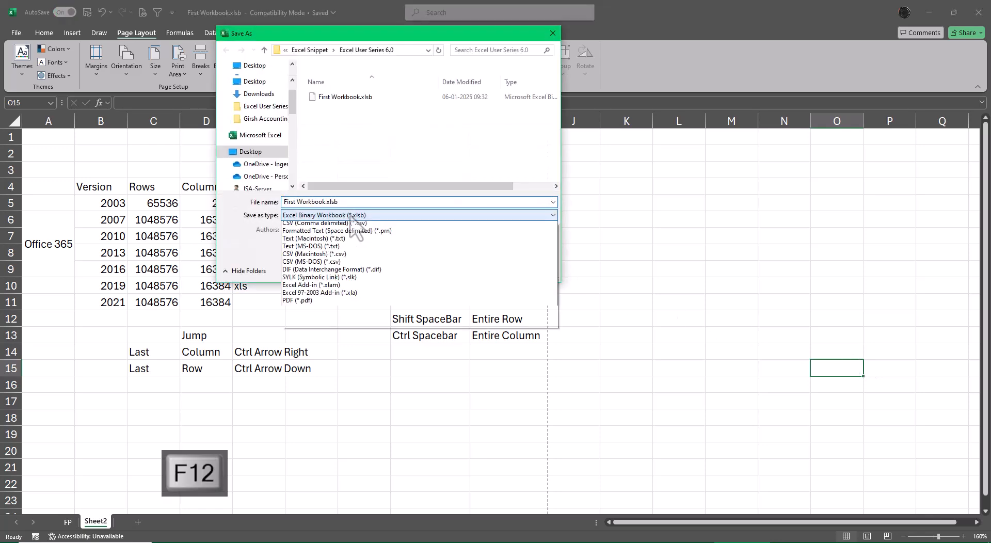
{"action": "key", "text": "x"}
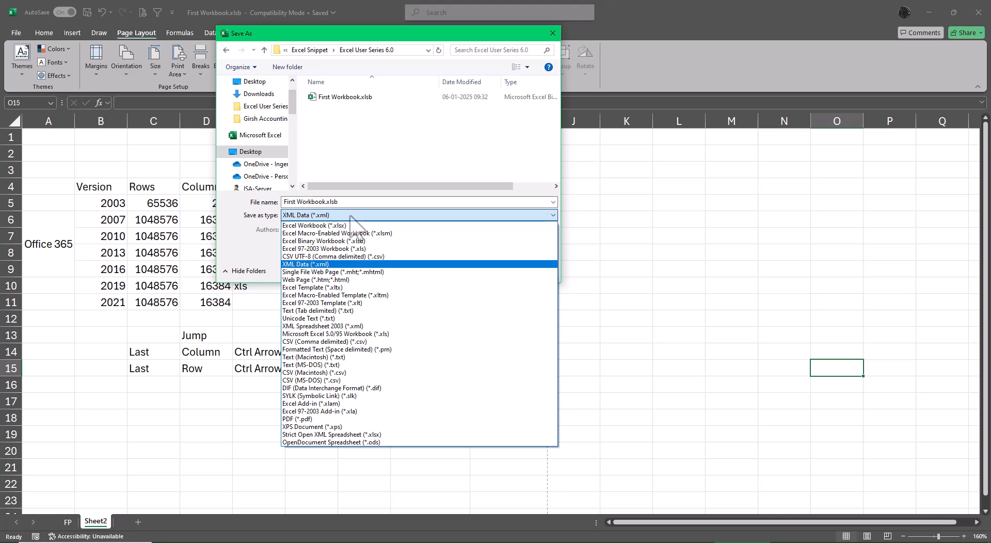
{"action": "key", "text": "x"}
{"action": "key", "text": "x"}
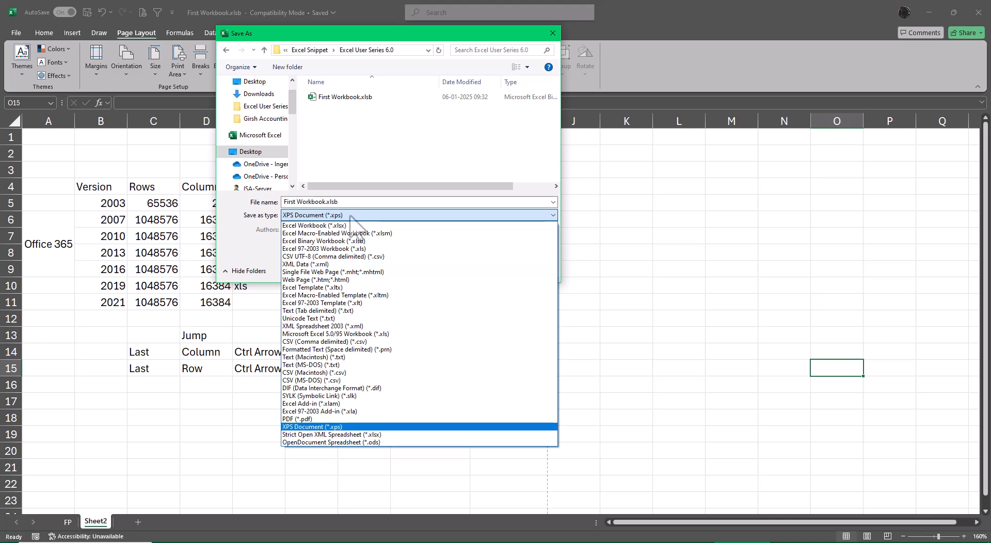
{"action": "key", "text": "Return"}
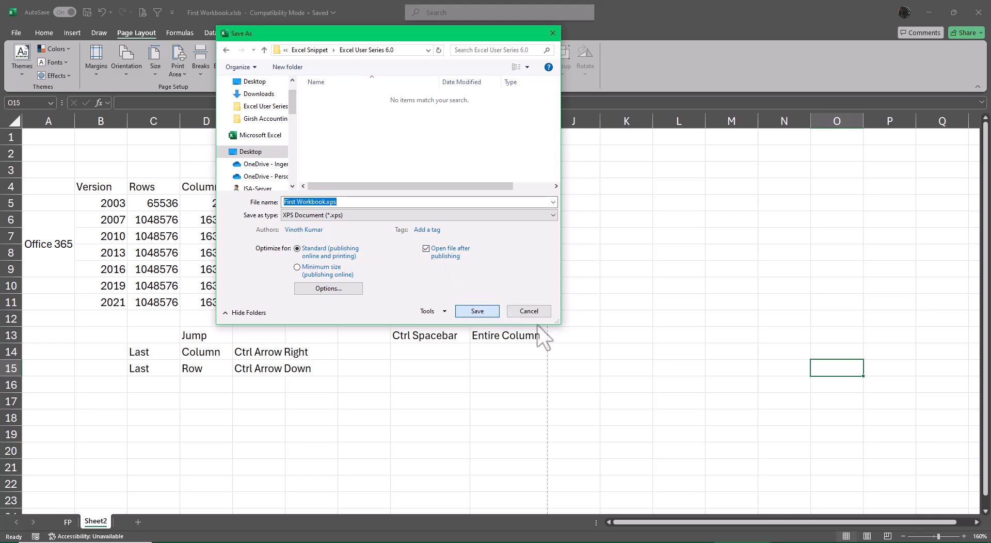
{"action": "key", "text": "Escape"}
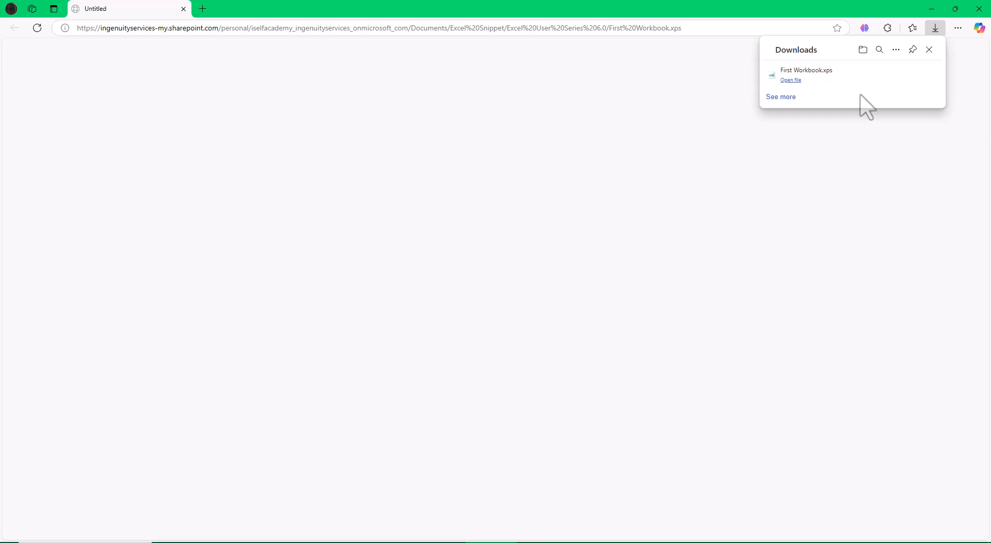
Open the downloaded First Workbook.xps to view it in XPS Viewer, close the viewer and switch back to Excel.
{"action": "left_click", "coordinate": [791, 81]}
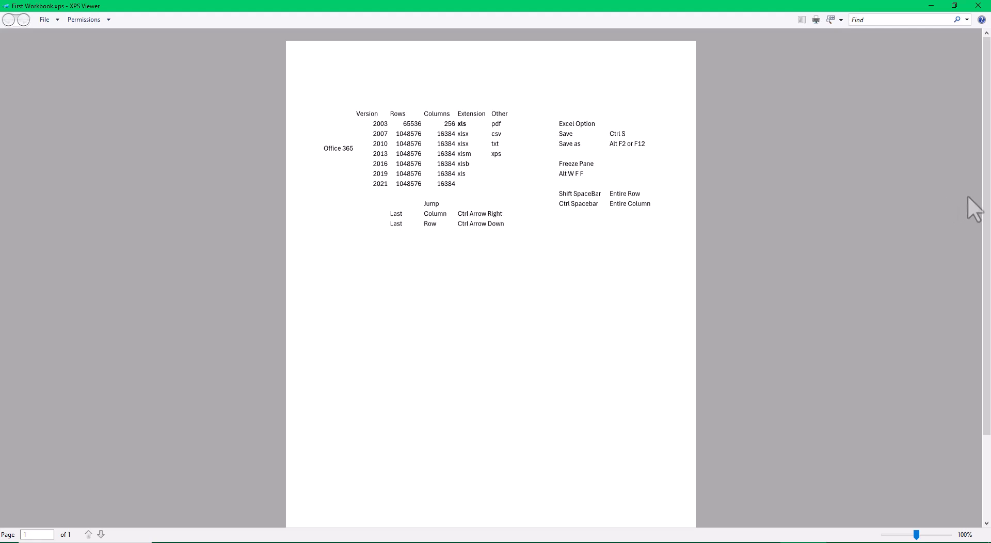
{"action": "left_click", "coordinate": [977, 6]}
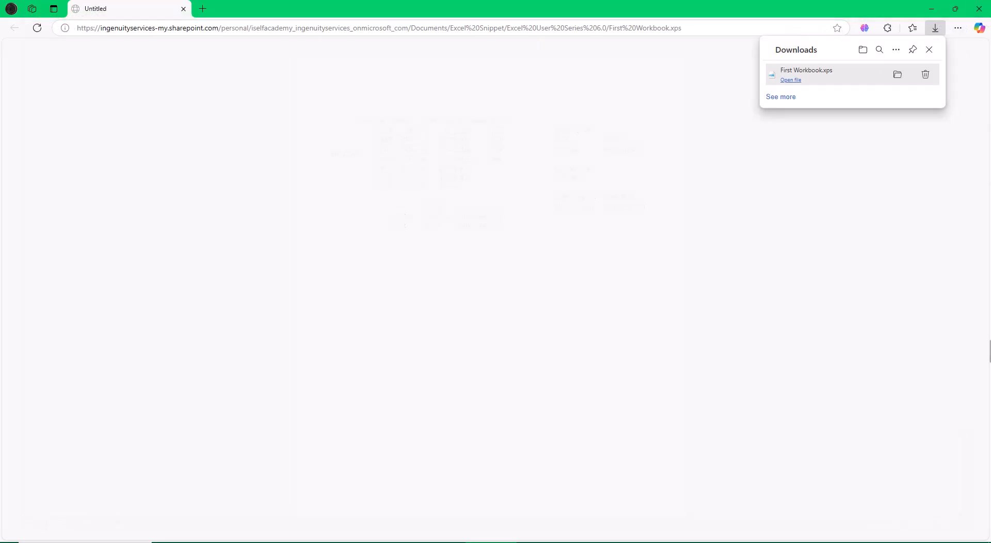
{"action": "key", "text": "alt+Tab"}
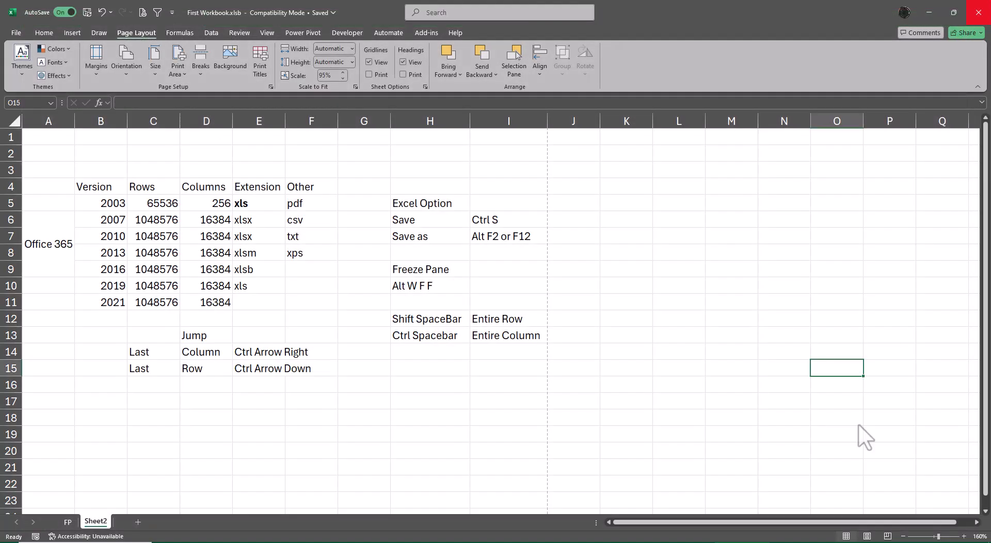
Look at the FP sheet of the workbook and return to Sheet2.
{"action": "left_click", "coordinate": [678, 399]}
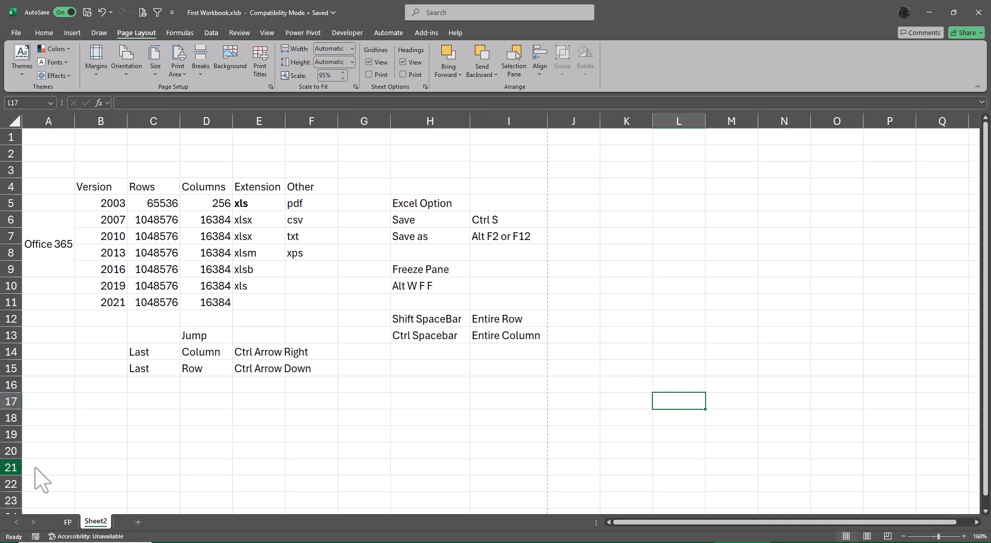
{"action": "left_click", "coordinate": [68, 522]}
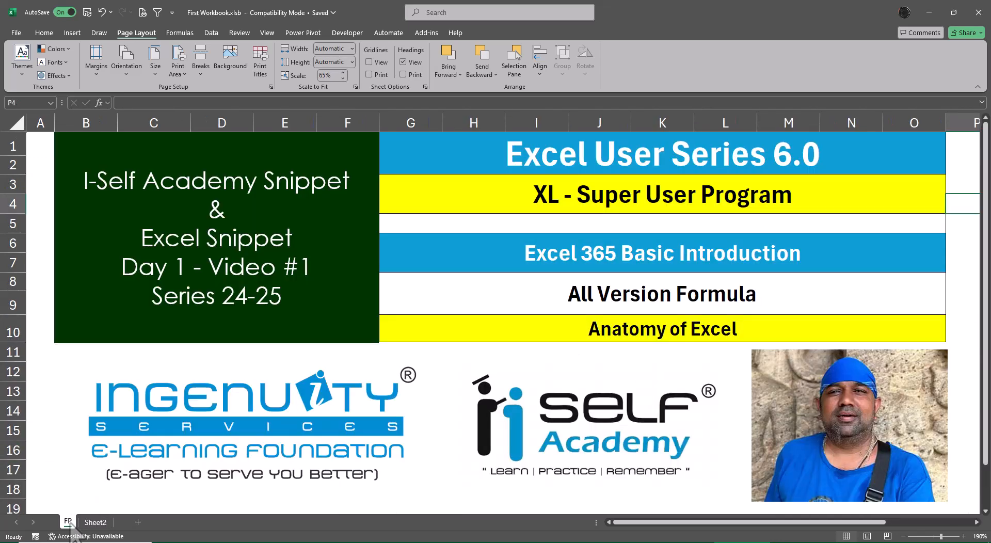
{"action": "left_click", "coordinate": [95, 522]}
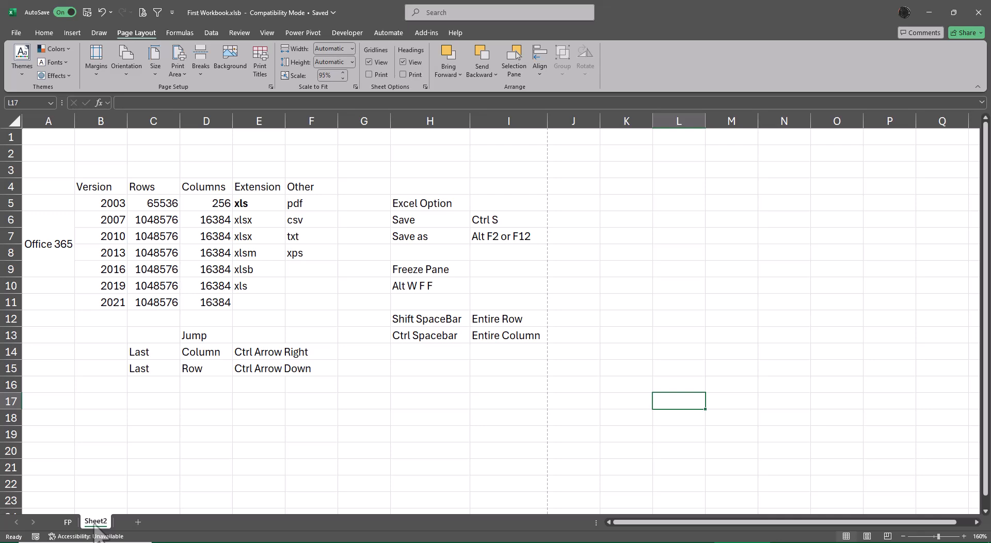
Start saving a copy of the workbook with CSV (Comma delimited) as the file type.
{"action": "key", "text": "F12"}
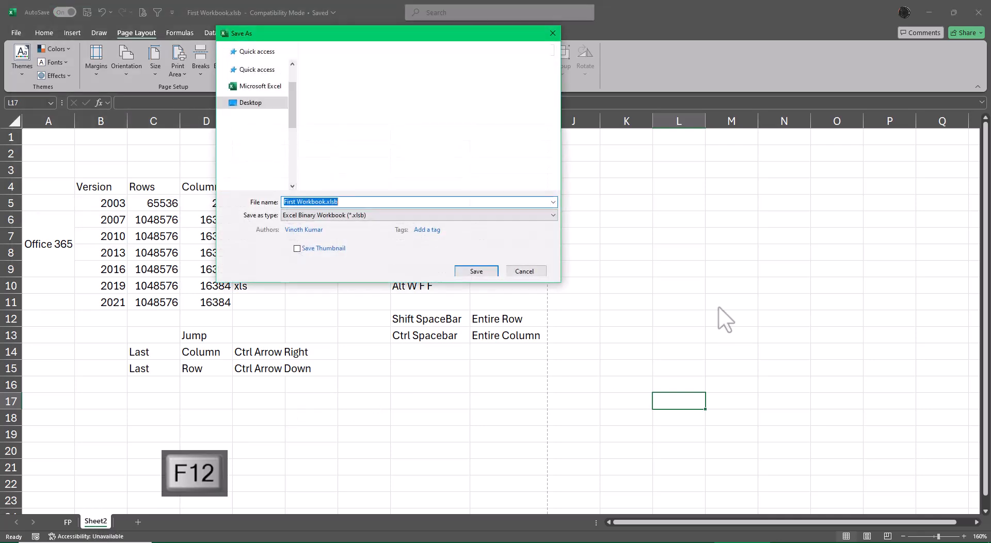
{"action": "left_click", "coordinate": [405, 215]}
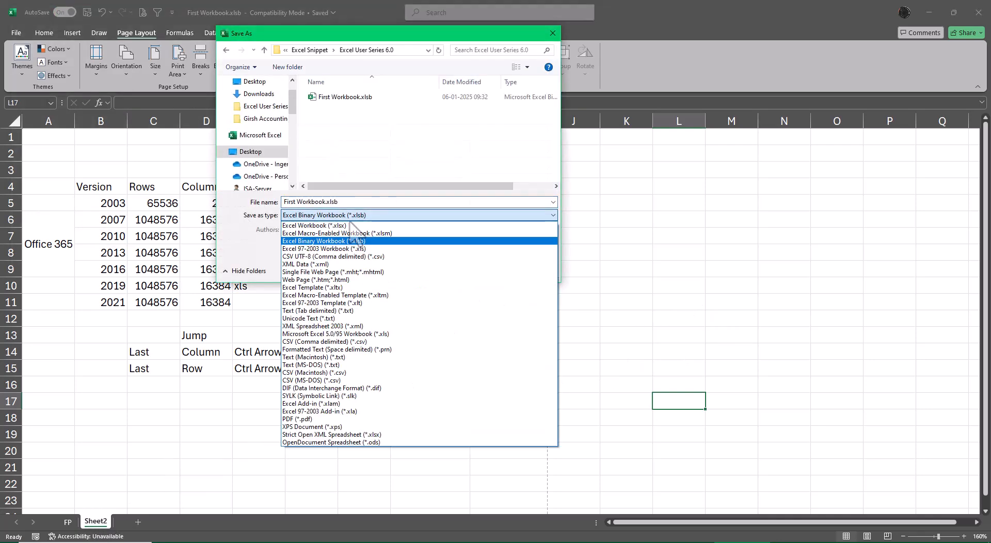
{"action": "key", "text": "Down"}
{"action": "key", "text": "Down"}
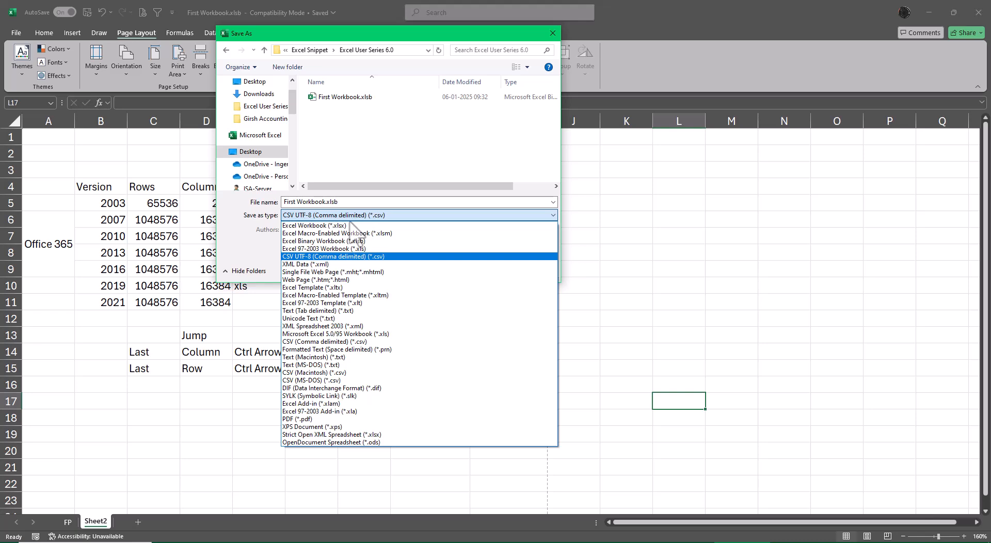
{"action": "left_click", "coordinate": [362, 381]}
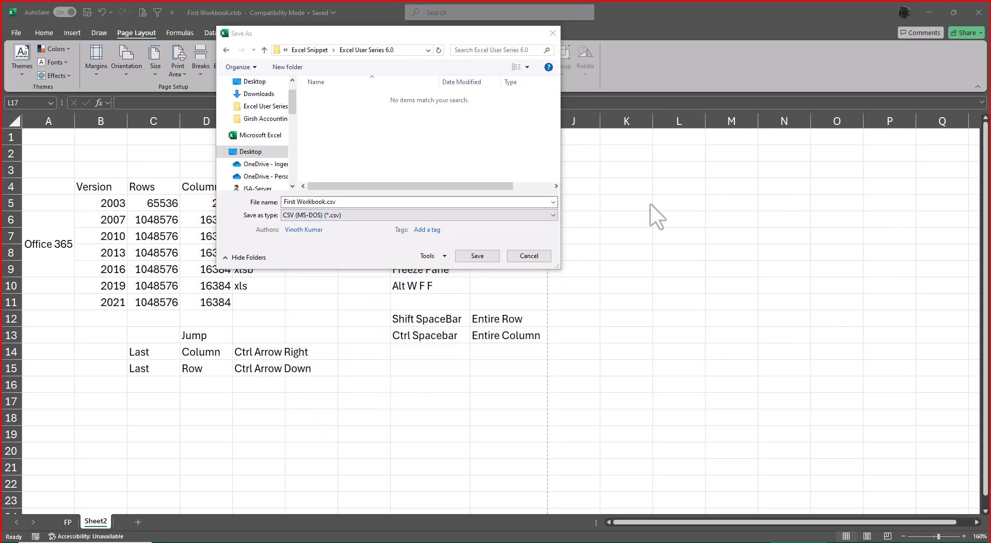
{"action": "left_click", "coordinate": [513, 218]}
{"action": "key", "text": "c"}
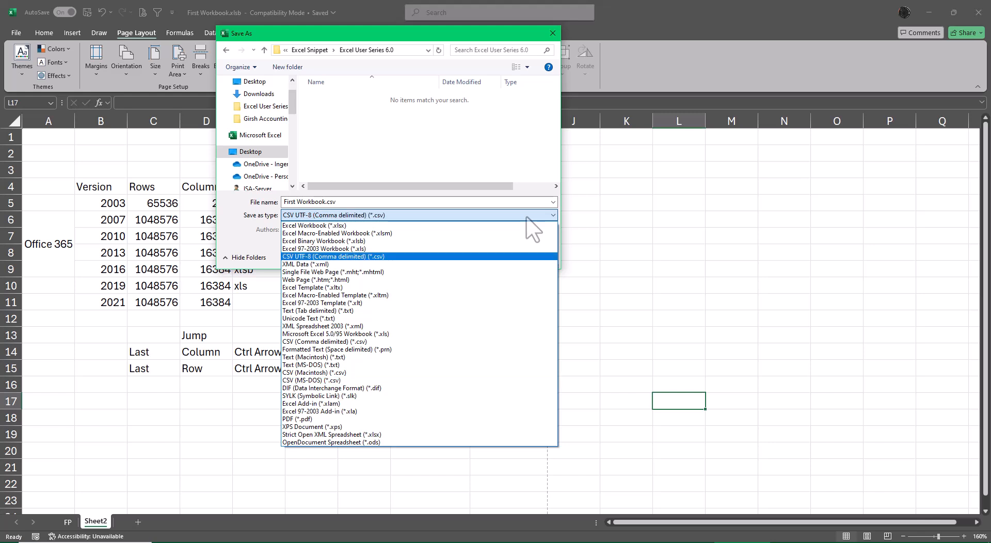
{"action": "key", "text": "c"}
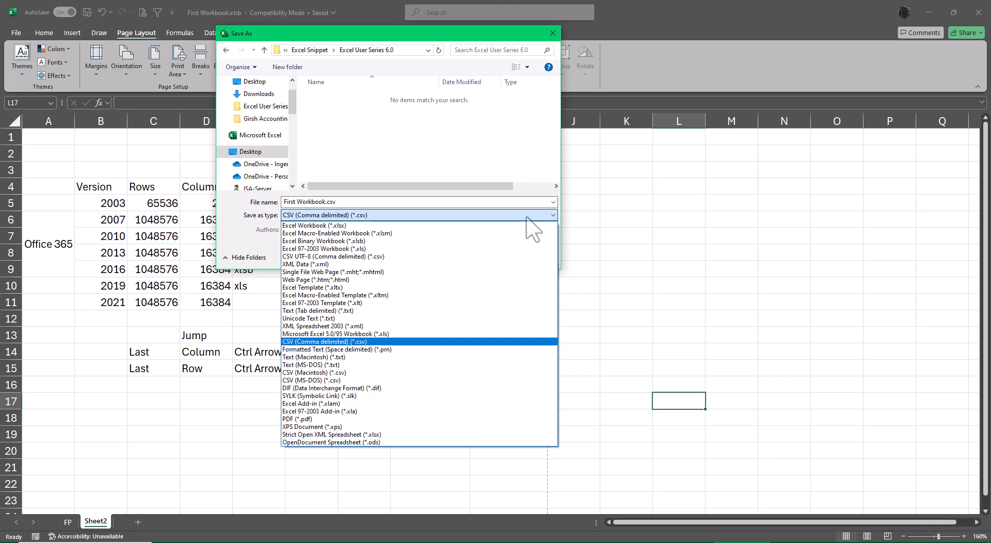
{"action": "key", "text": "c"}
{"action": "key", "text": "c"}
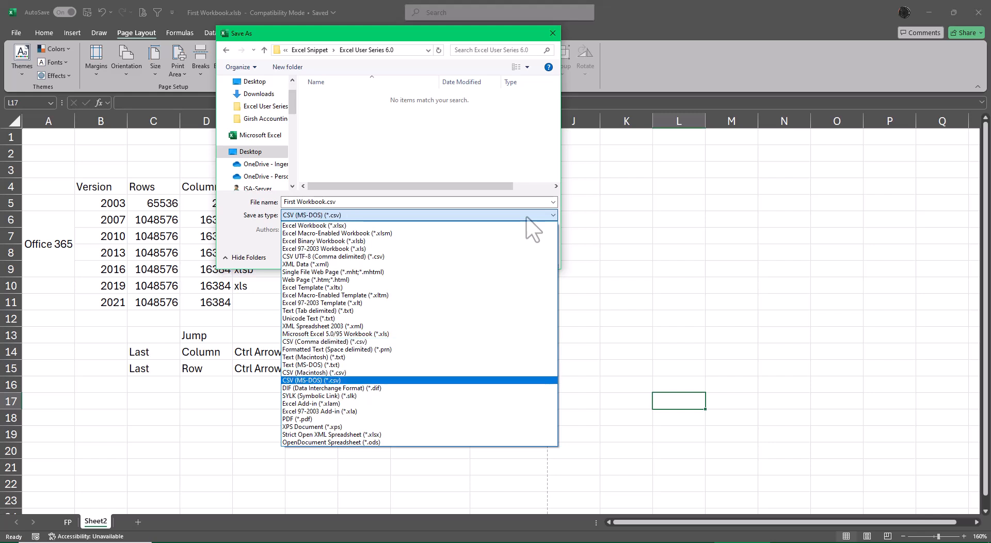
{"action": "key", "text": "c"}
{"action": "key", "text": "c"}
{"action": "key", "text": "c"}
{"action": "key", "text": "c"}
{"action": "key", "text": "c"}
{"action": "key", "text": "c"}
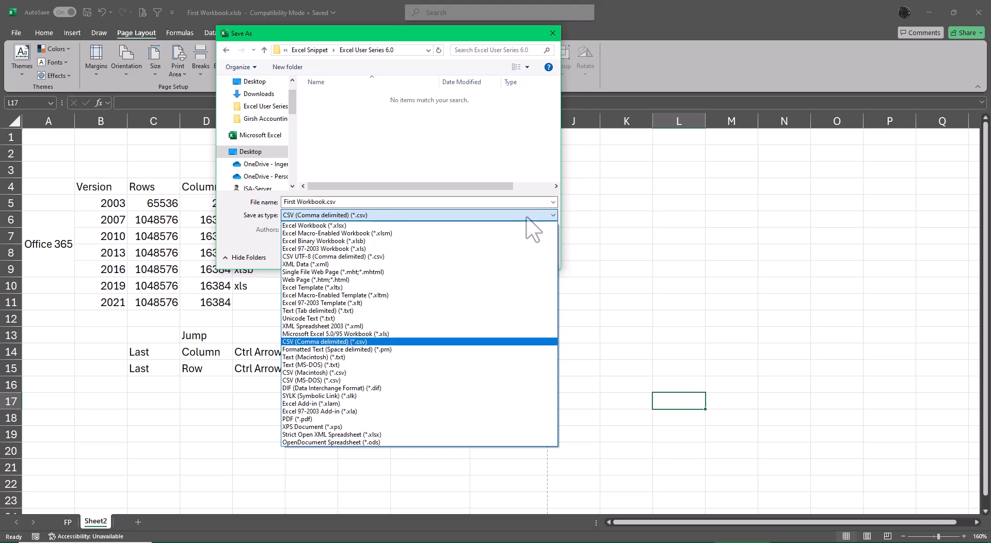
{"action": "key", "text": "Return"}
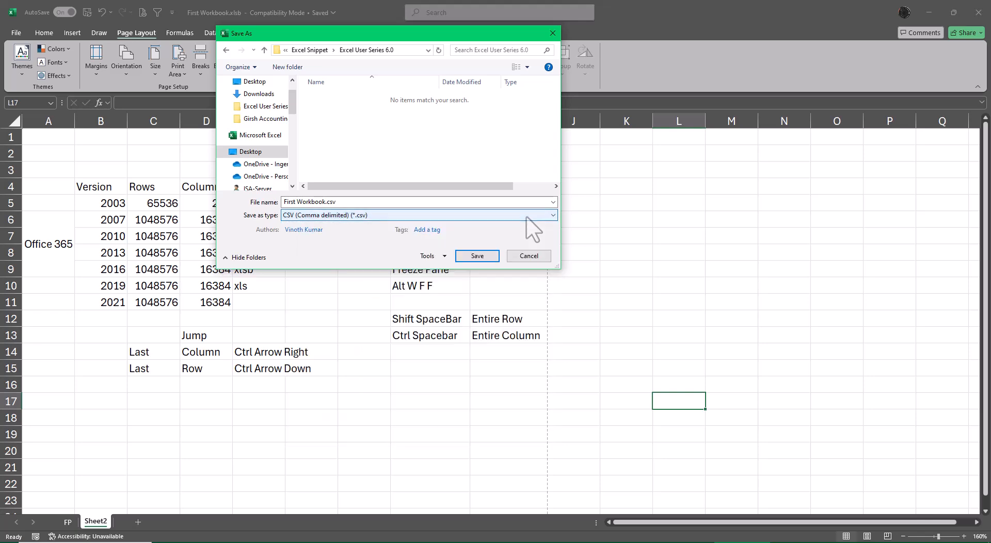
Save the copy as First Workbook.csv, accepting that only the active sheet is kept.
{"action": "left_click", "coordinate": [477, 260]}
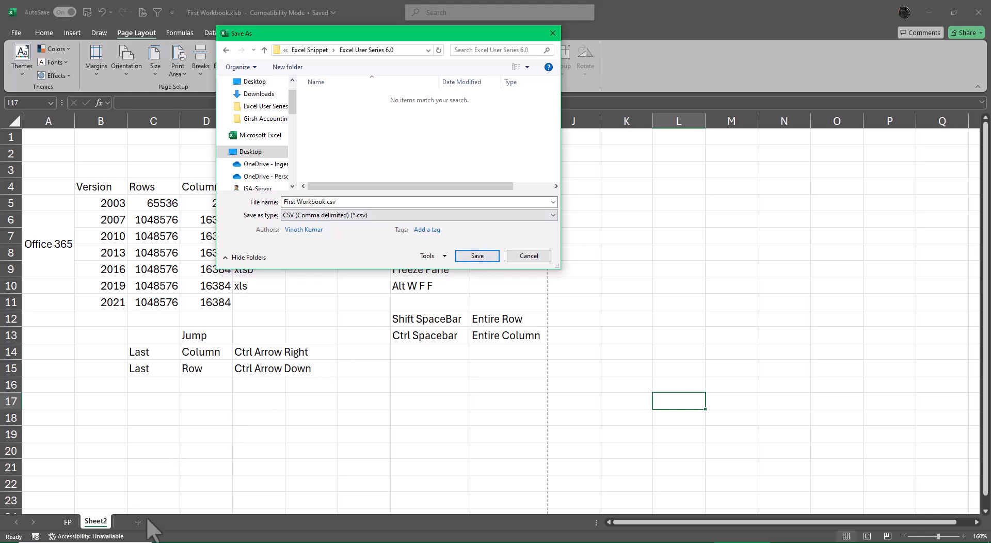
{"action": "left_click", "coordinate": [477, 258]}
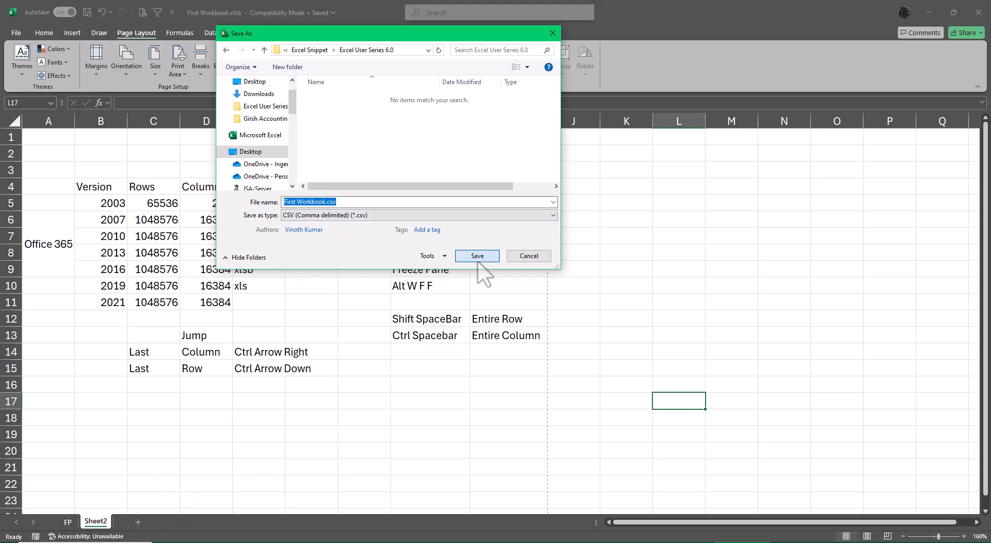
{"action": "key", "text": "Escape"}
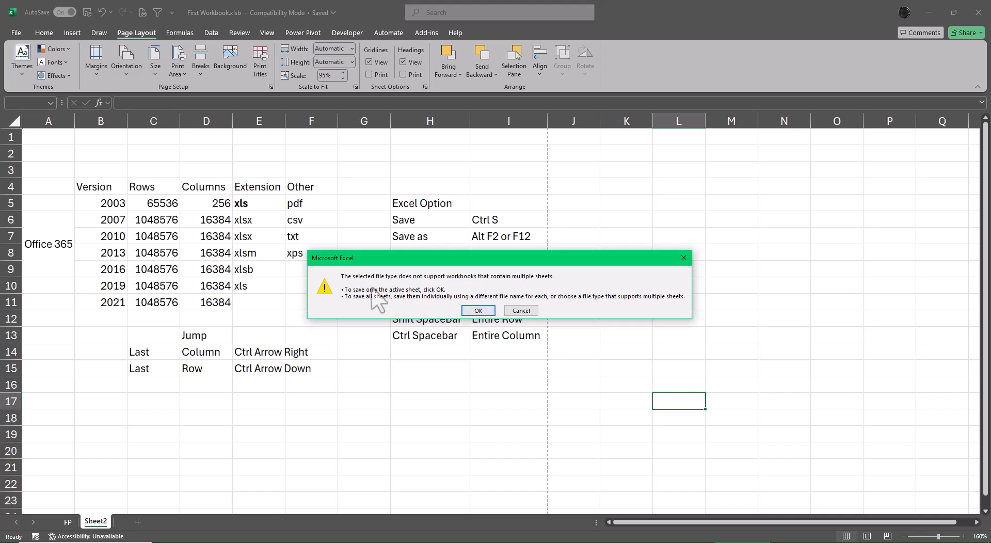
{"action": "mouse_move", "coordinate": [602, 542]}
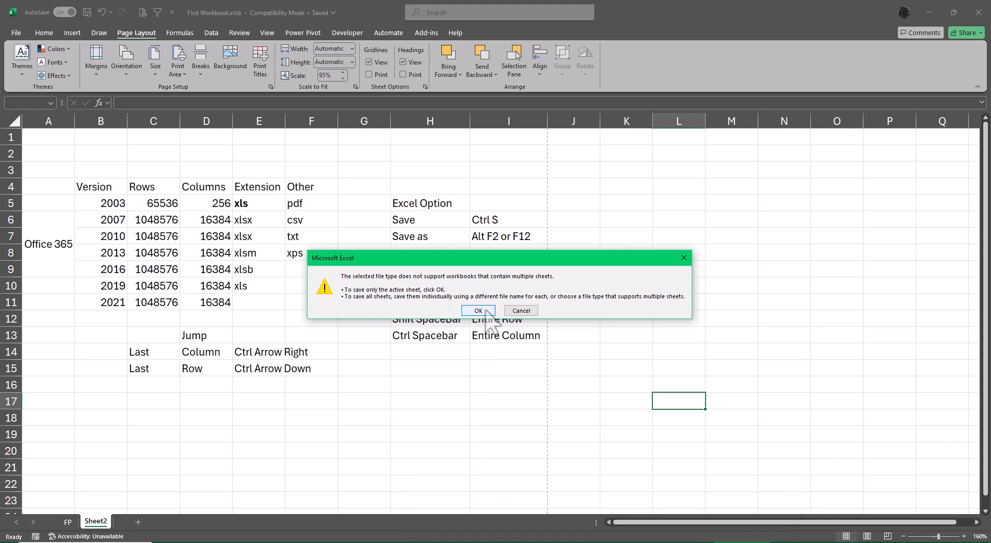
{"action": "left_click", "coordinate": [469, 311]}
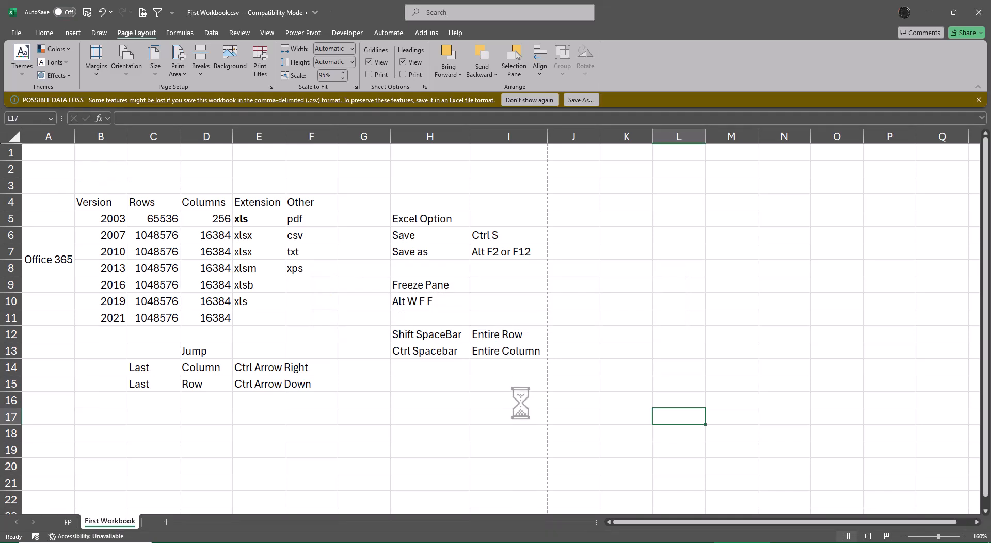
Look at the FP sheet, return to the First Workbook sheet and close the workbook.
{"action": "left_click", "coordinate": [67, 521]}
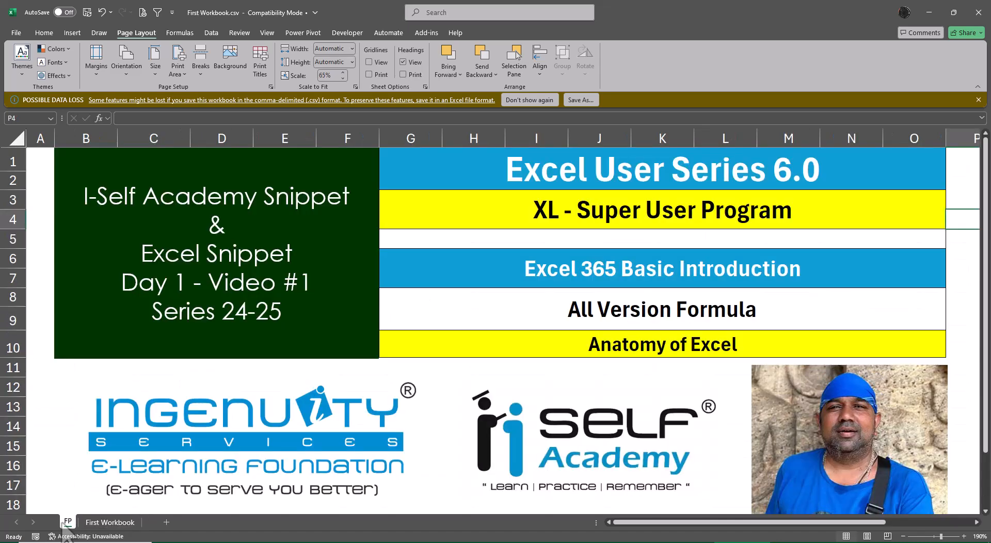
{"action": "left_click", "coordinate": [110, 522]}
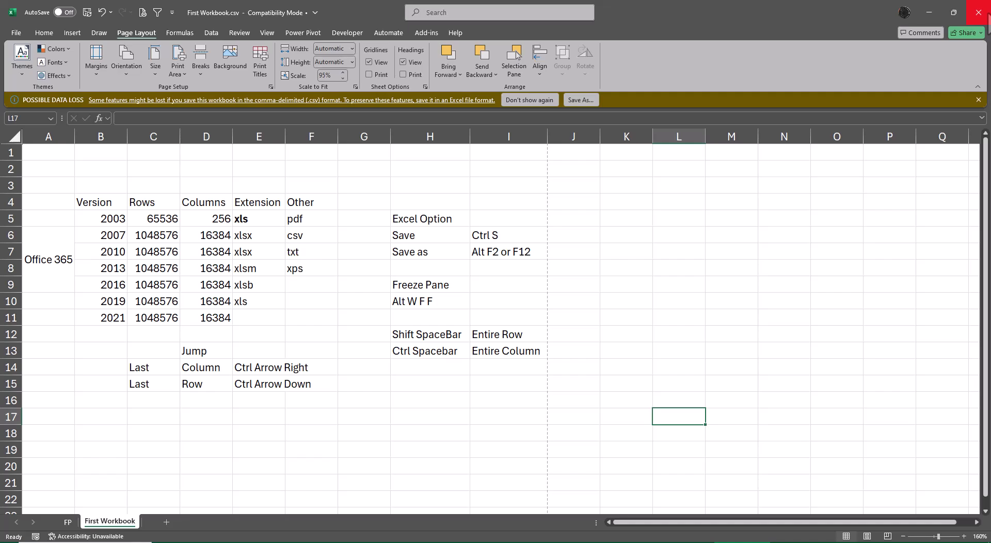
{"action": "left_click", "coordinate": [988, 17]}
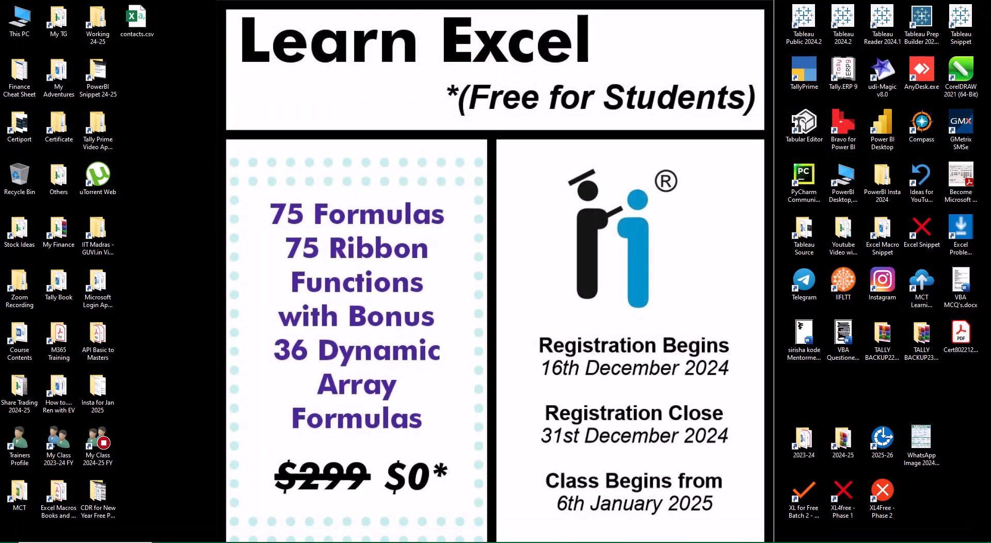
Open First Workbook.csv from the Excel User Series 6.0 folder inside the Excel Snippet folder on the desktop.
{"action": "double_click", "coordinate": [923, 238]}
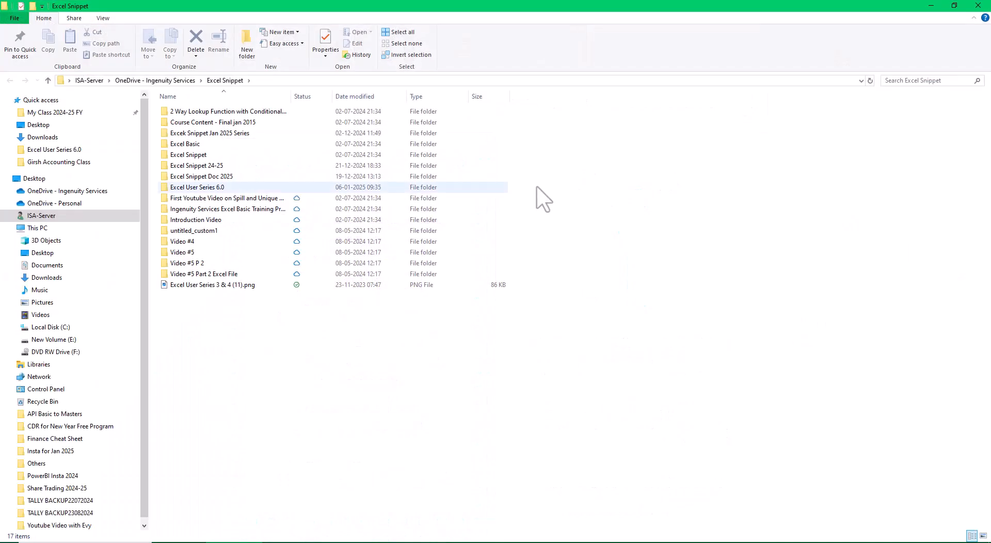
{"action": "double_click", "coordinate": [204, 187]}
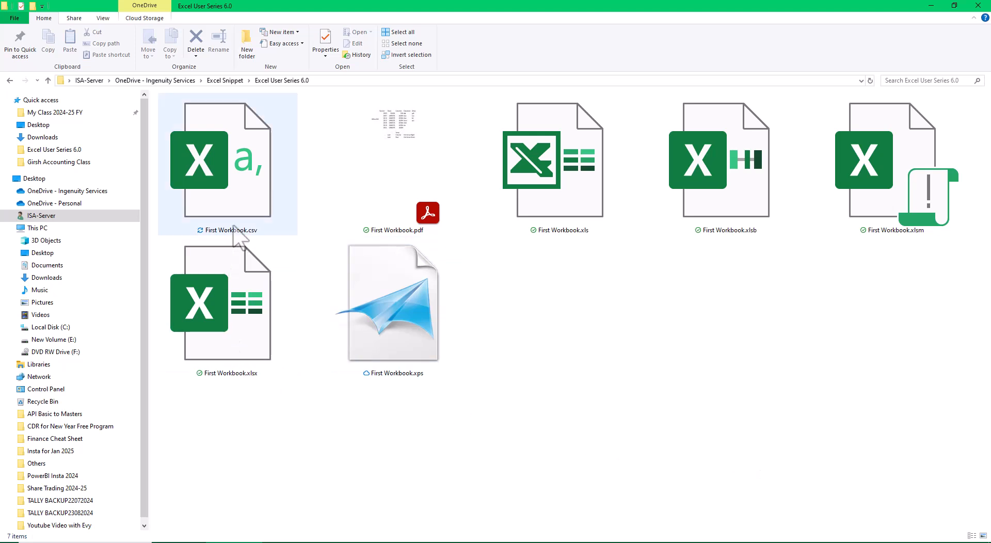
{"action": "left_click", "coordinate": [238, 199]}
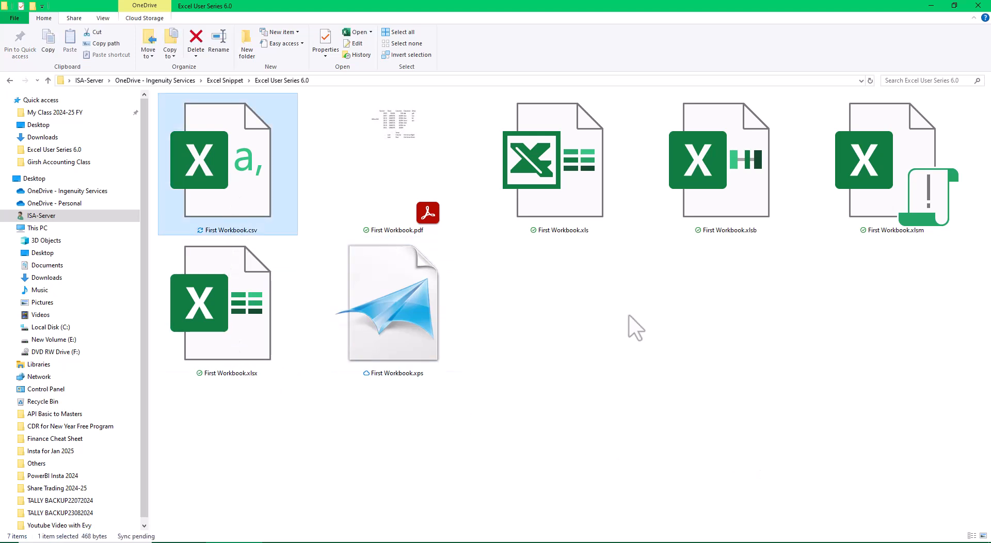
{"action": "key", "text": "Return"}
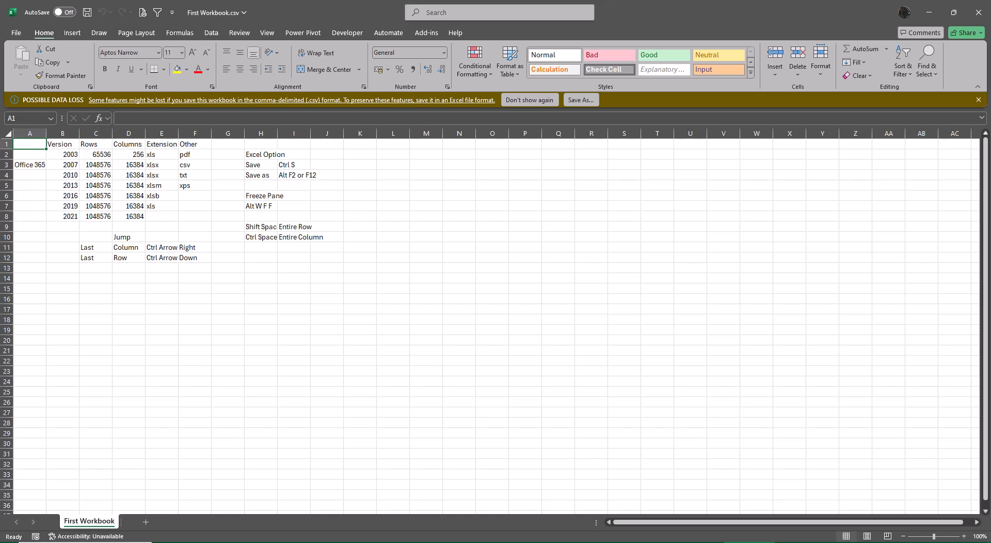
Close First Workbook.csv without saving changes and select First Workbook.xlsx in the folder.
{"action": "left_click", "coordinate": [978, 13]}
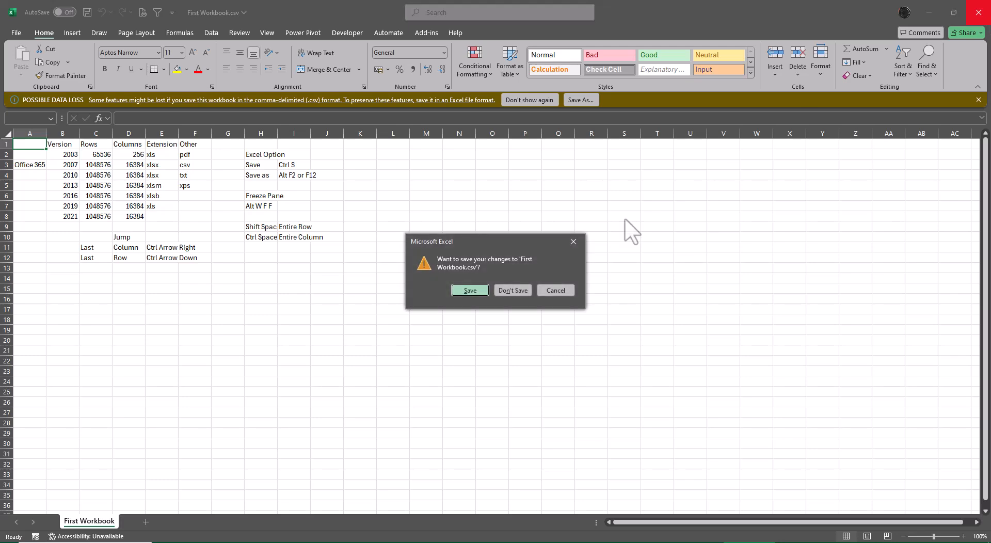
{"action": "left_click", "coordinate": [513, 291]}
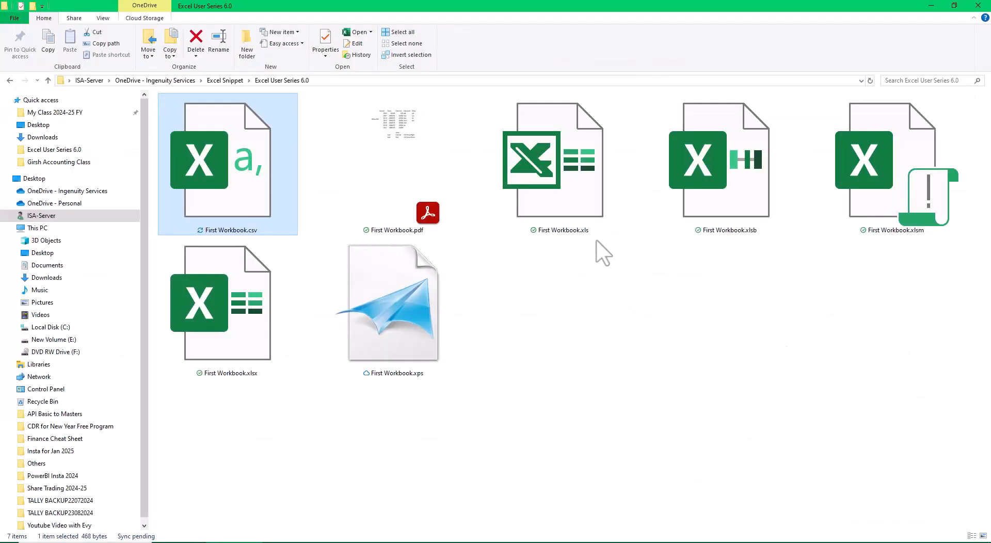
{"action": "left_click", "coordinate": [195, 333]}
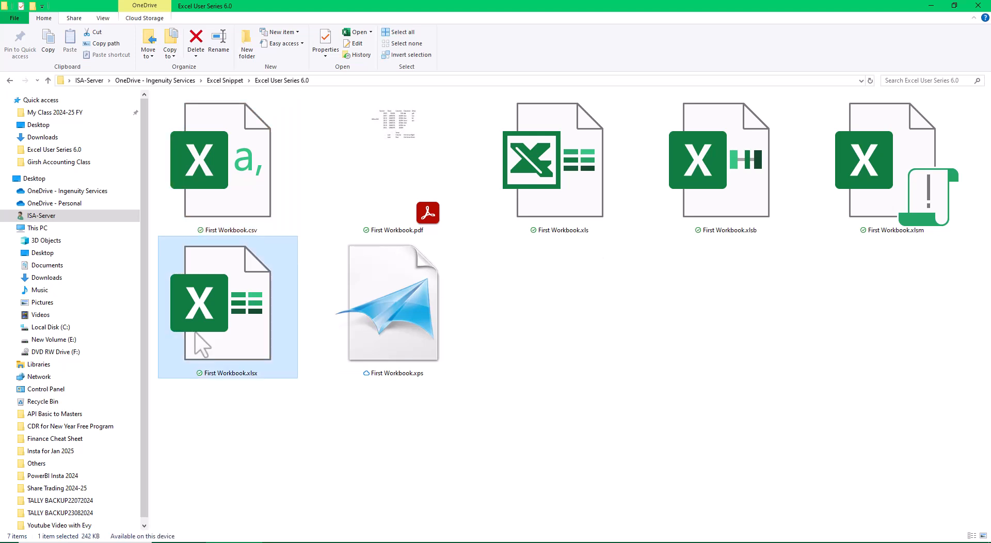
Open First Workbook.xlsx and First Workbook.xls one after the other to view their contents, closing each workbook.
{"action": "double_click", "coordinate": [195, 333]}
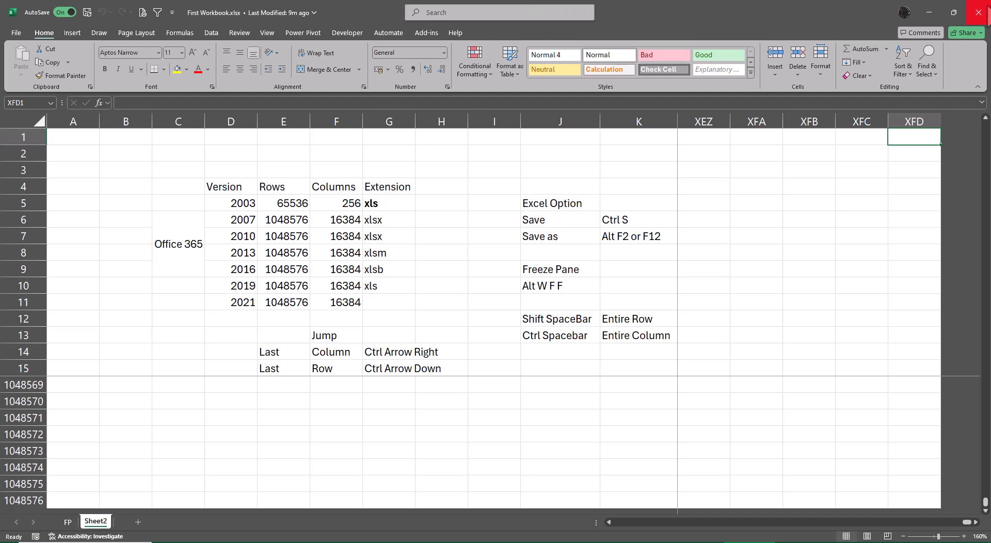
{"action": "left_click", "coordinate": [986, 14]}
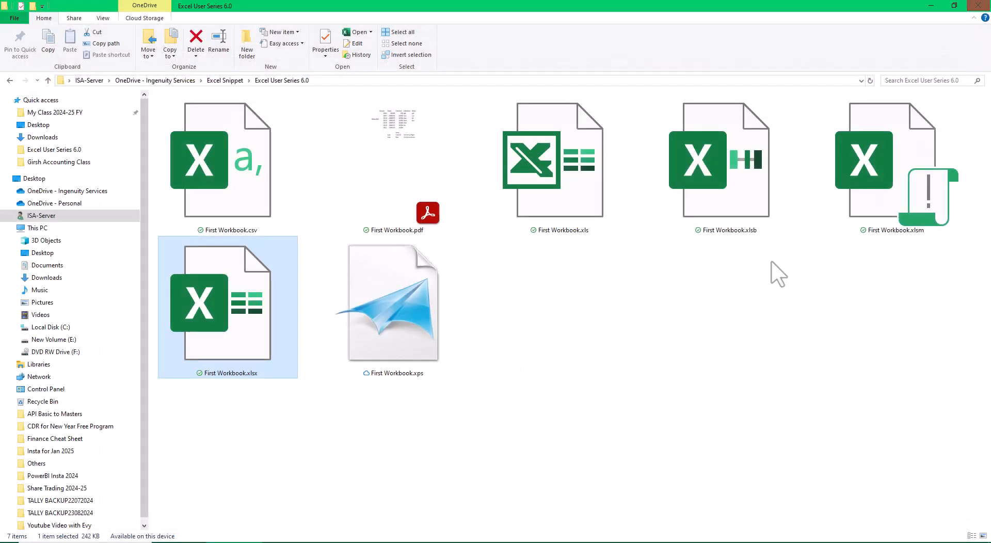
{"action": "left_click", "coordinate": [569, 194]}
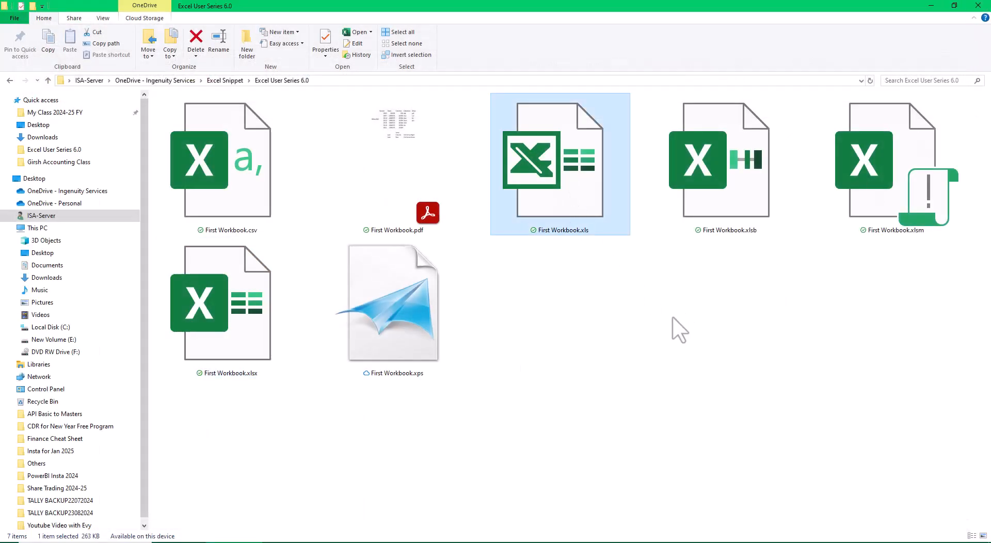
{"action": "key", "text": "Return"}
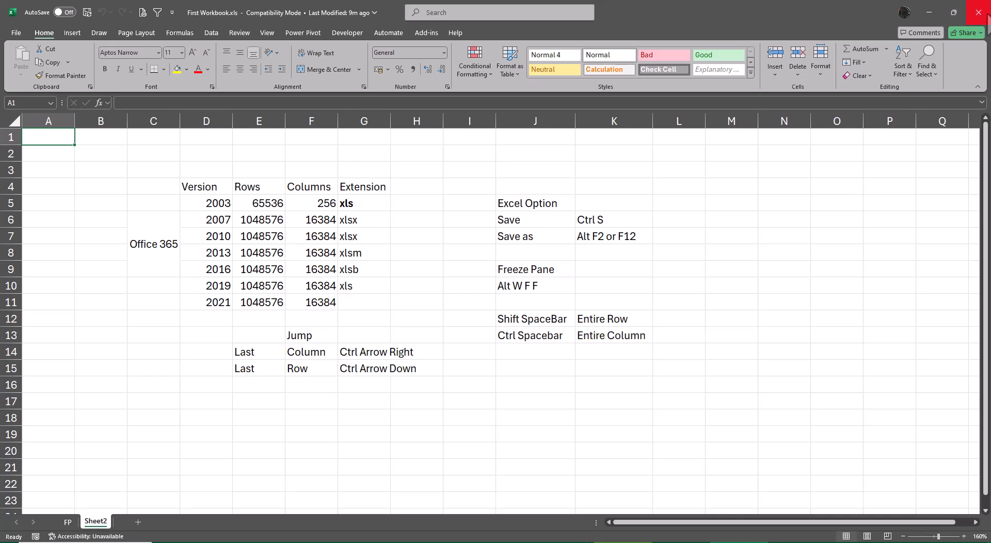
{"action": "left_click", "coordinate": [987, 17]}
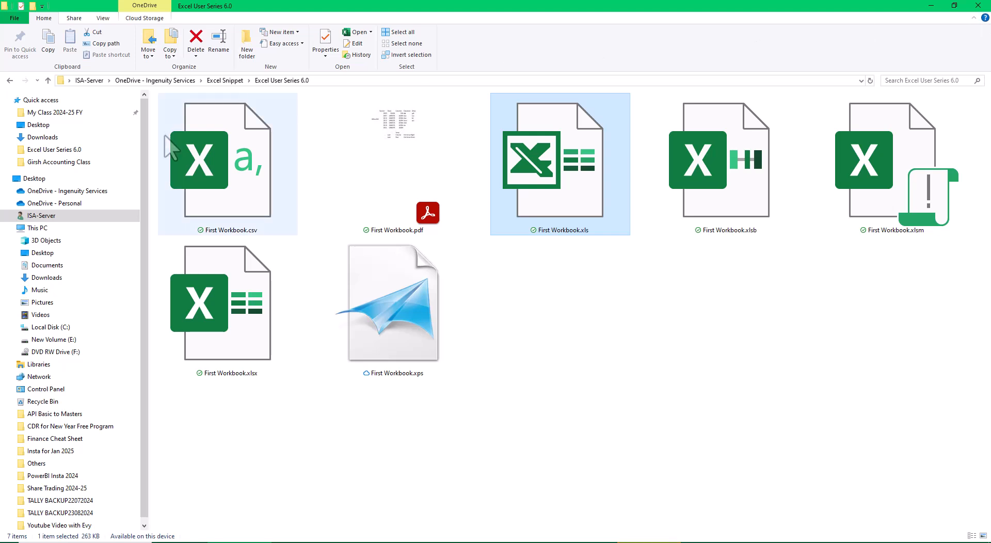
Open First Workbook.csv, save it as an Excel Workbook named First Workbook.xlsx, replacing the existing file, and close it.
{"action": "left_click", "coordinate": [167, 138]}
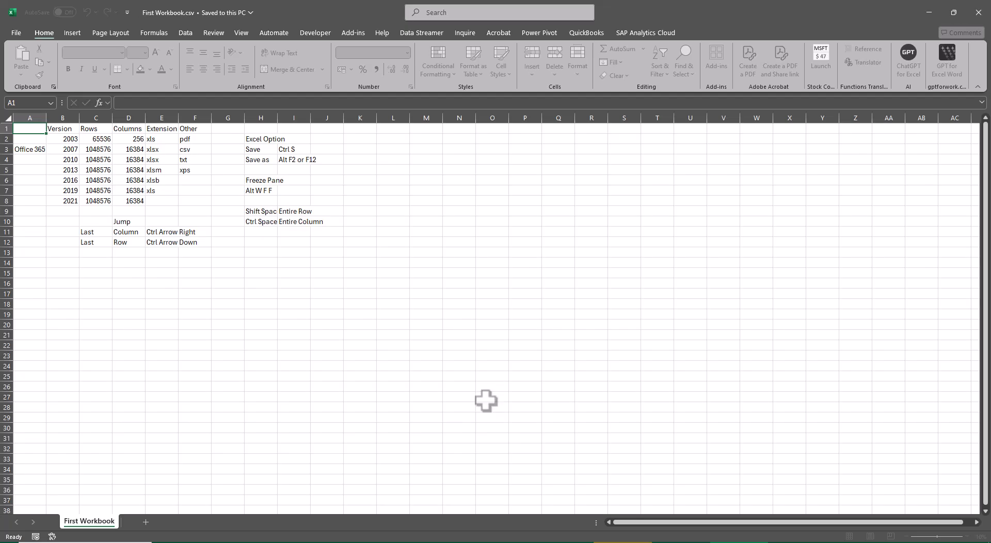
{"action": "key", "text": "F12"}
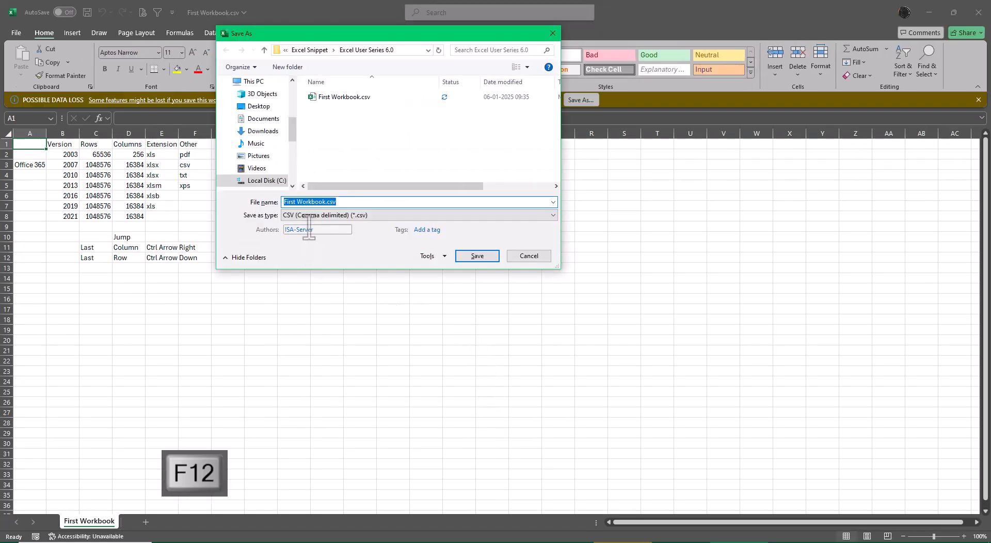
{"action": "left_click", "coordinate": [309, 215]}
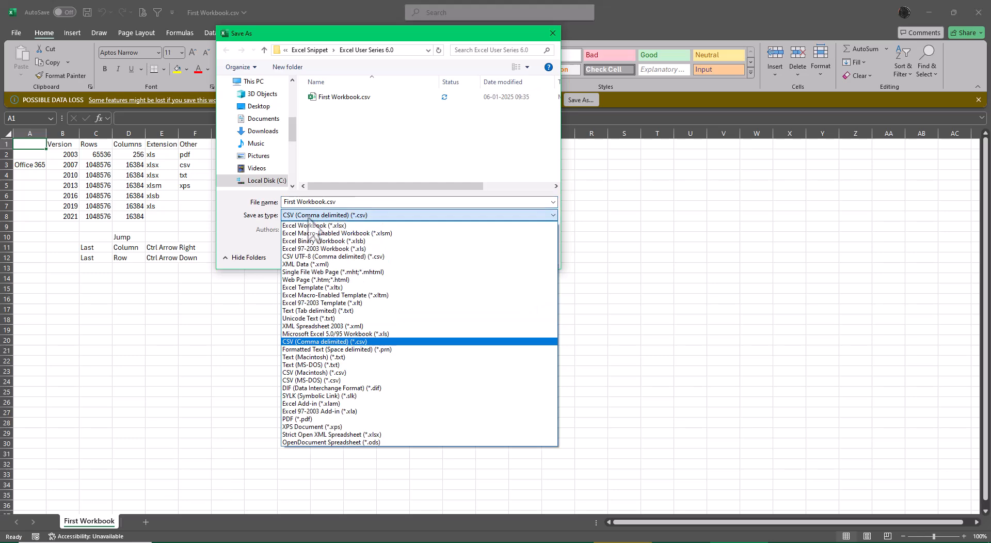
{"action": "left_click", "coordinate": [310, 226]}
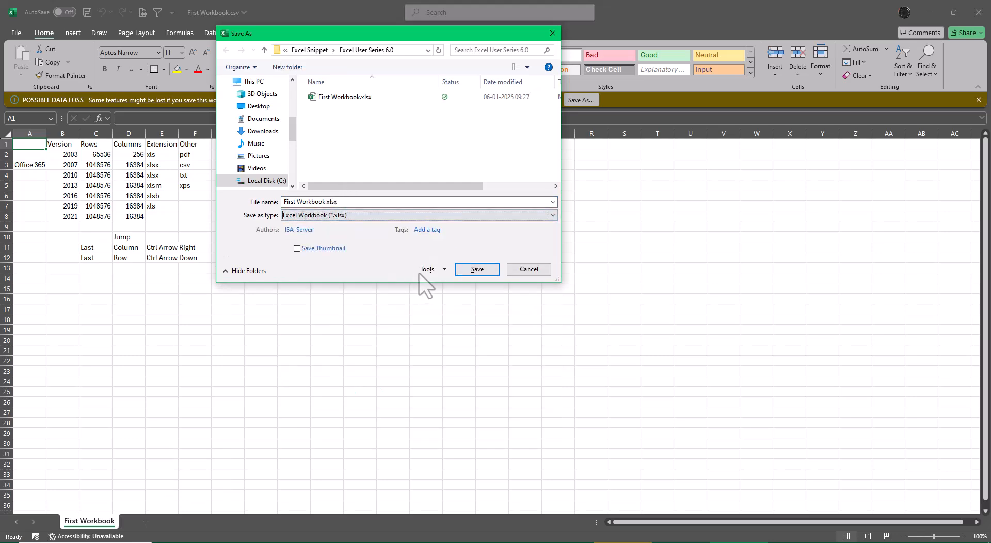
{"action": "left_click", "coordinate": [478, 270]}
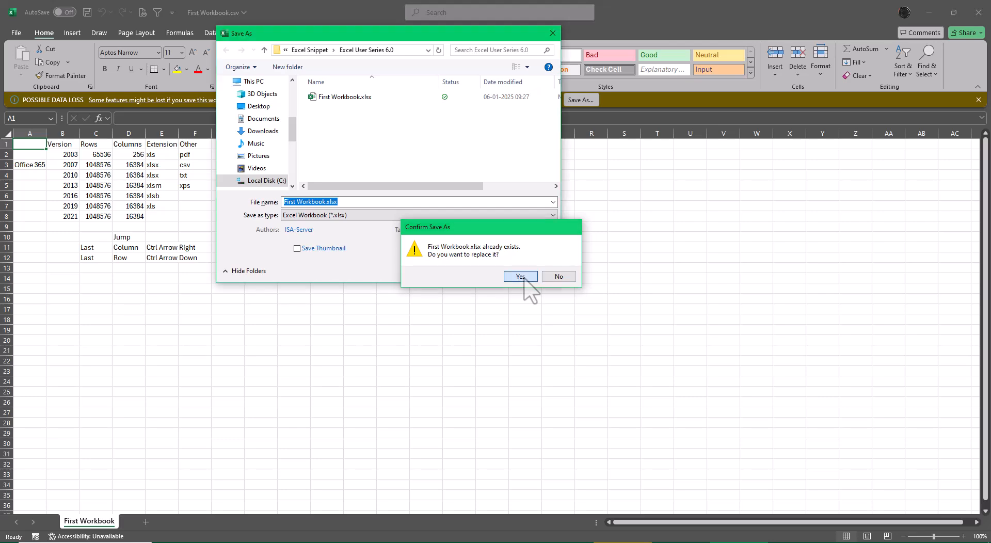
{"action": "left_click", "coordinate": [522, 276]}
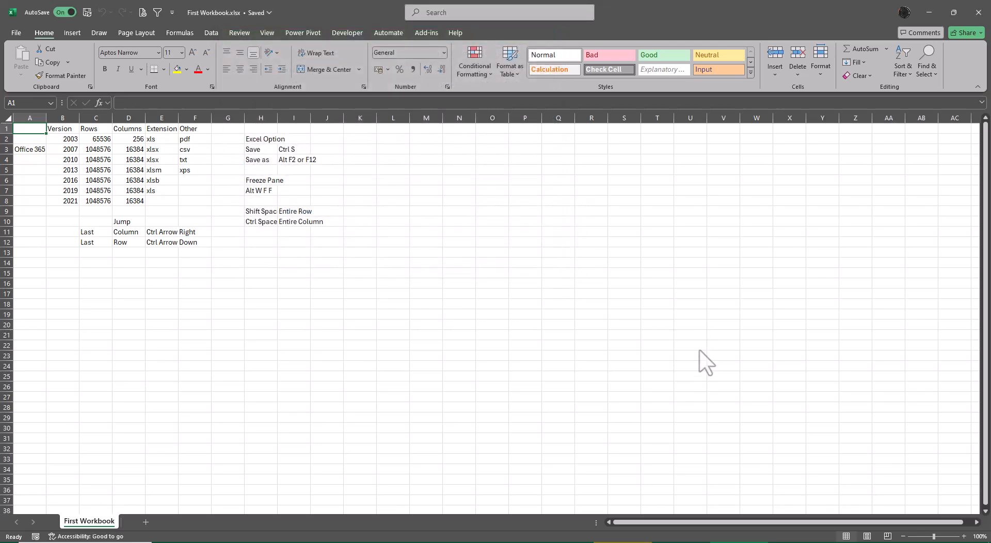
{"action": "left_click", "coordinate": [980, 12]}
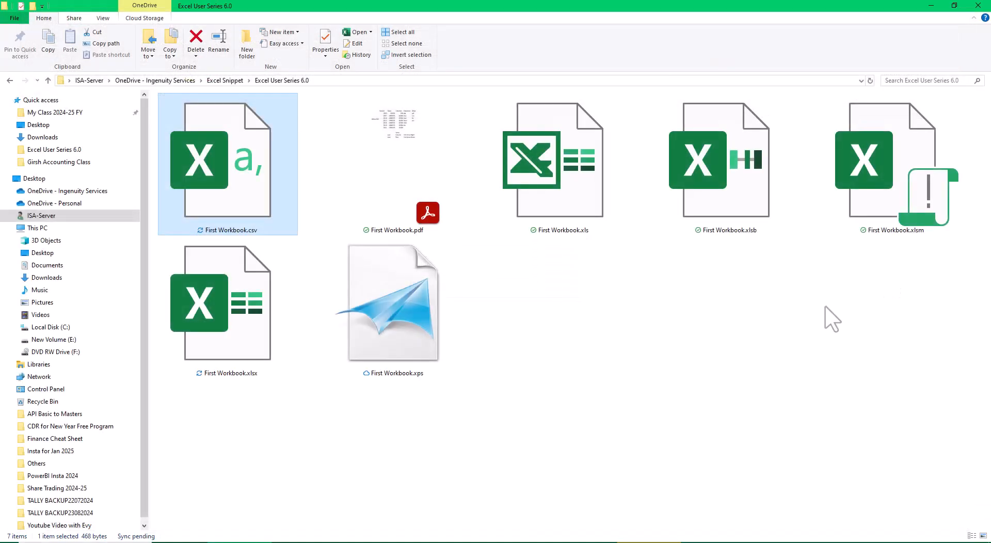
Open First Workbook.xlsx, merge and center cells A3:A8 containing Office 365, and middle-align the text vertically.
{"action": "double_click", "coordinate": [230, 327]}
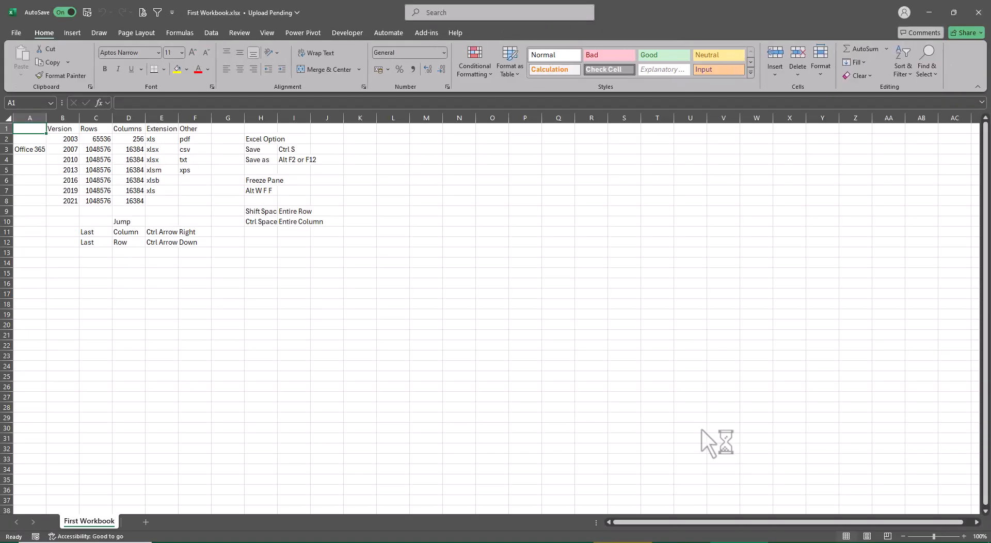
{"action": "scroll", "coordinate": [456, 435], "scroll_direction": "up", "scroll_amount": 4}
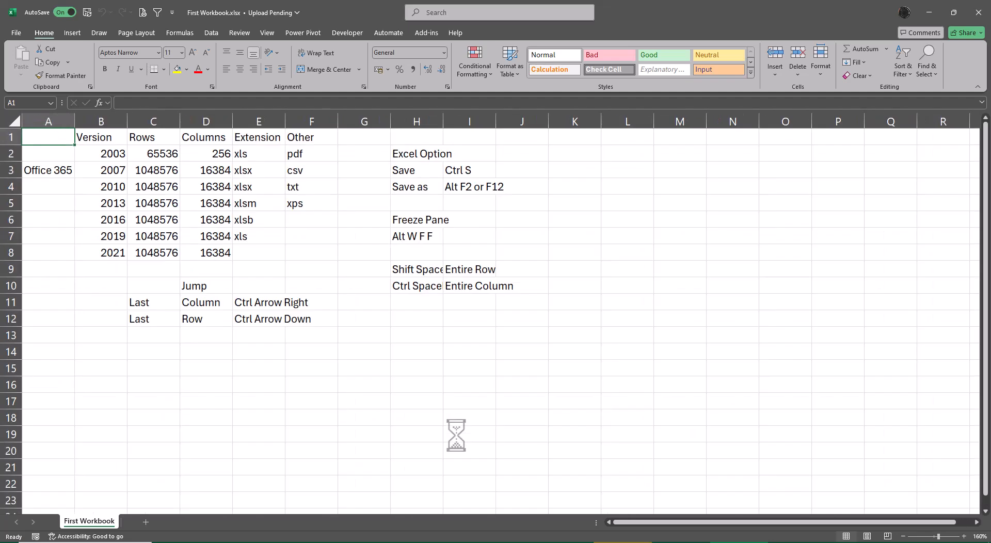
{"action": "scroll", "coordinate": [456, 435], "scroll_direction": "up", "scroll_amount": 6}
{"action": "left_click", "coordinate": [93, 203]}
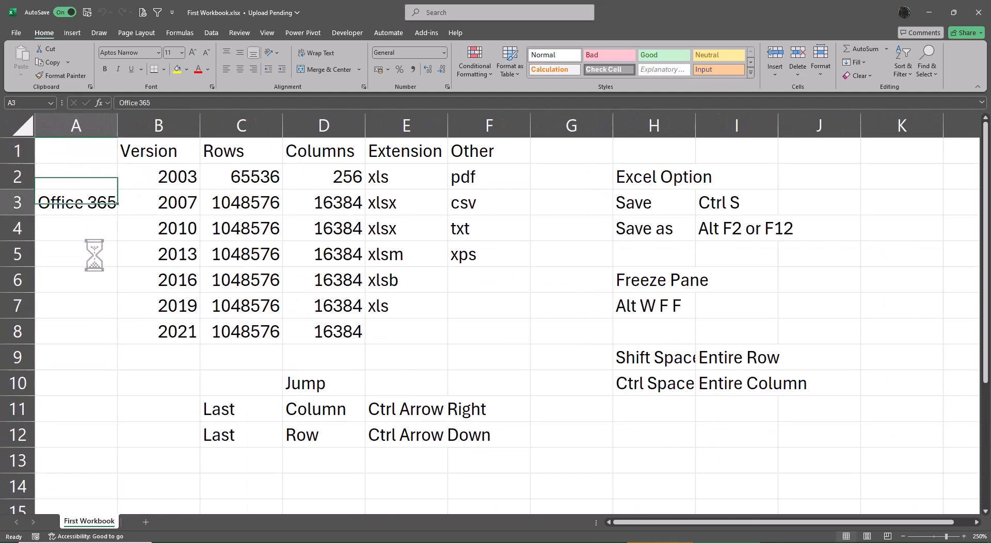
{"action": "left_click_drag", "start_coordinate": [94, 255], "coordinate": [100, 327]}
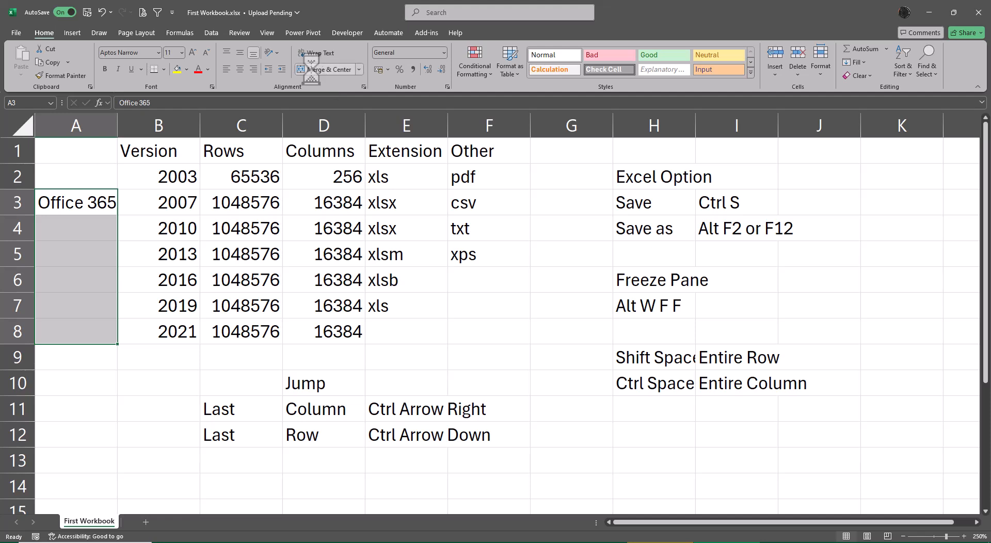
{"action": "left_click", "coordinate": [239, 52]}
{"action": "left_click", "coordinate": [561, 333]}
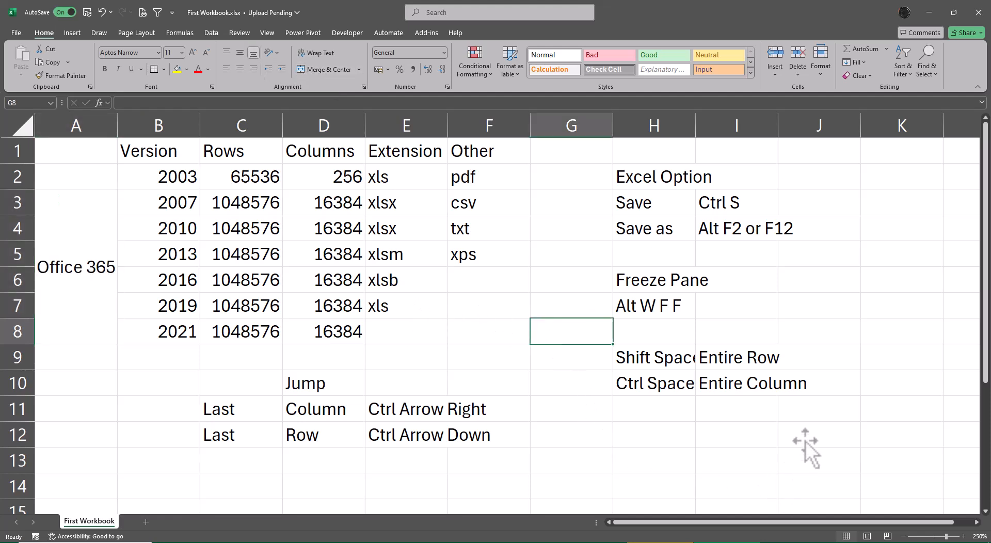
Start saving a copy of the workbook with the file type Text (Tab delimited), minimizing the meeting window that interrupts.
{"action": "key", "text": "F12"}
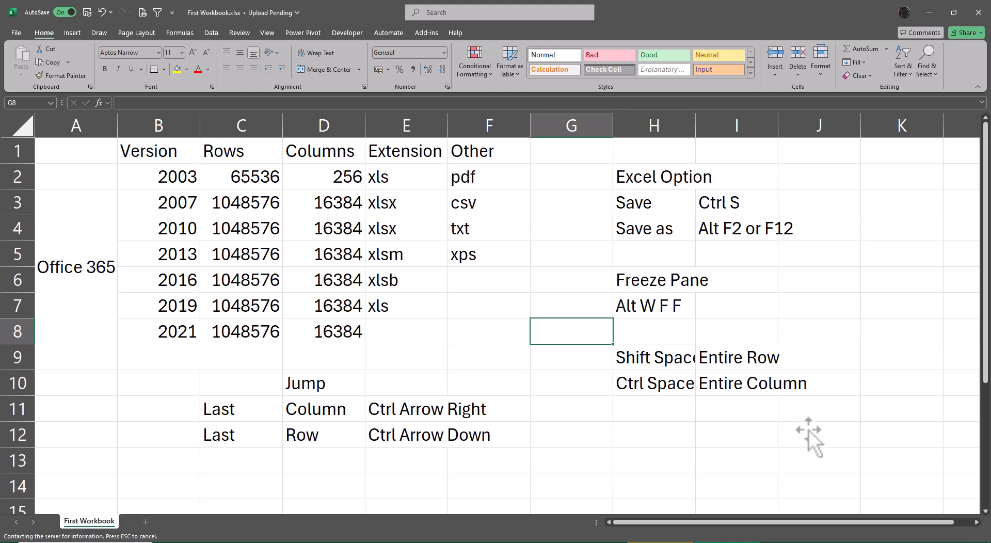
{"action": "key", "text": "F12"}
{"action": "key", "text": "alt+Tab"}
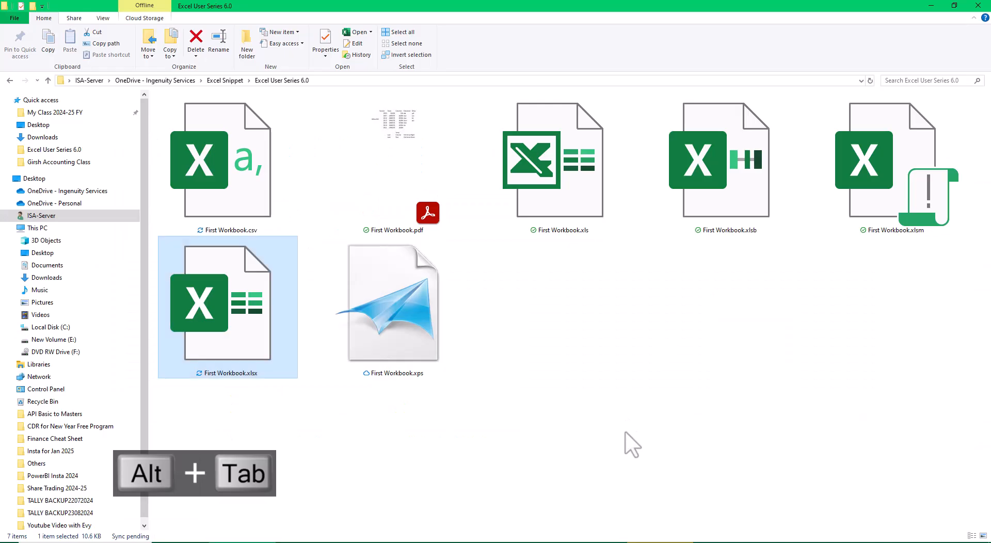
{"action": "key", "text": "alt+Tab"}
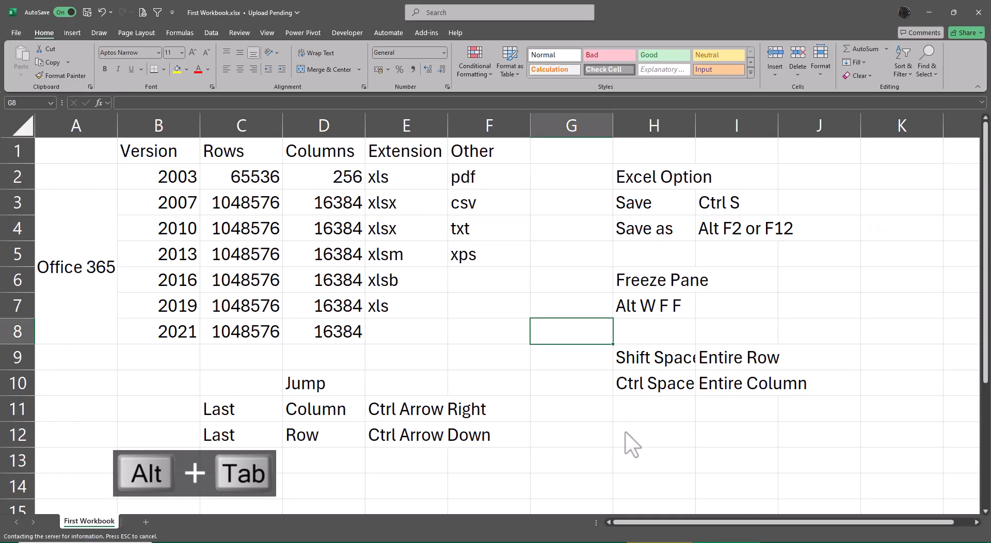
{"action": "key", "text": "F12"}
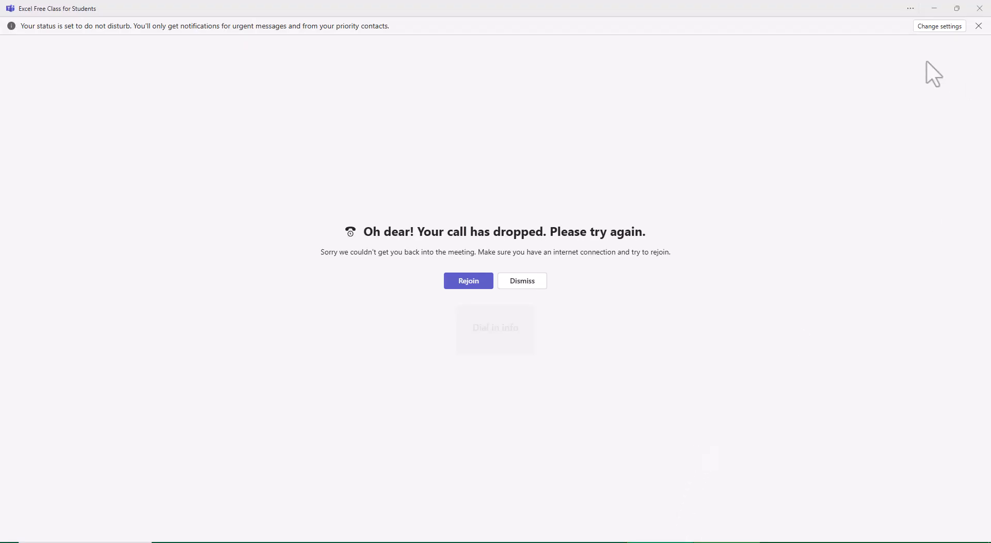
{"action": "left_click", "coordinate": [934, 9]}
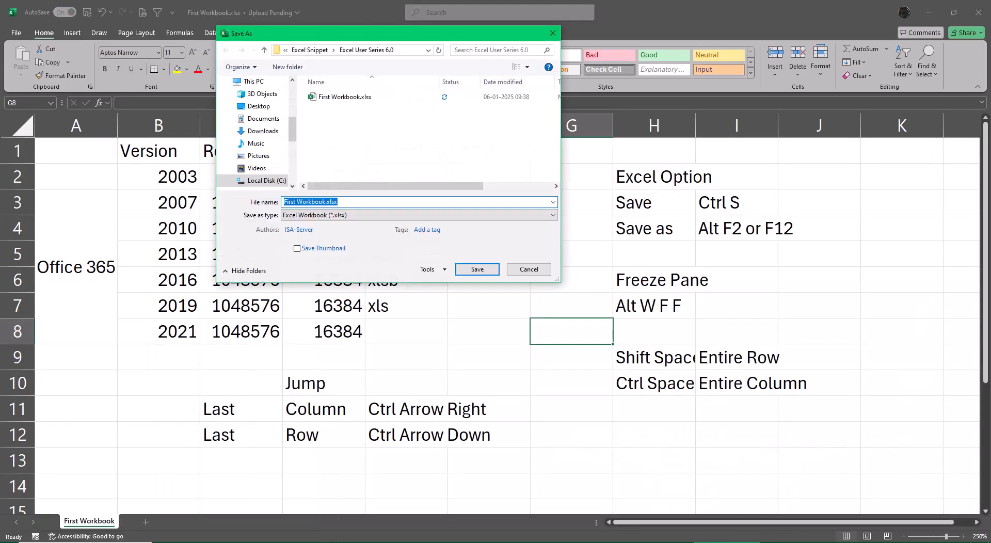
{"action": "left_click", "coordinate": [342, 218]}
{"action": "key", "text": "t"}
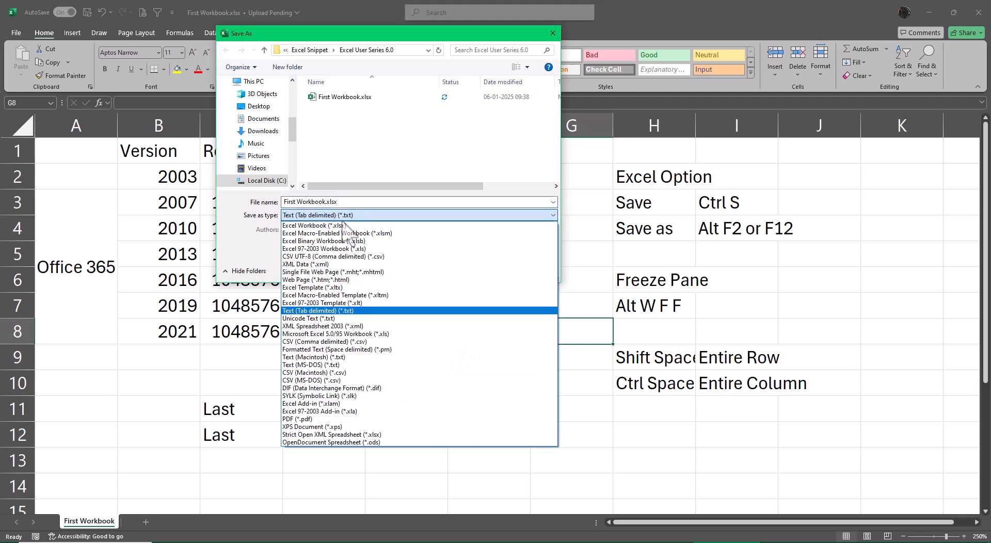
{"action": "key", "text": "Return"}
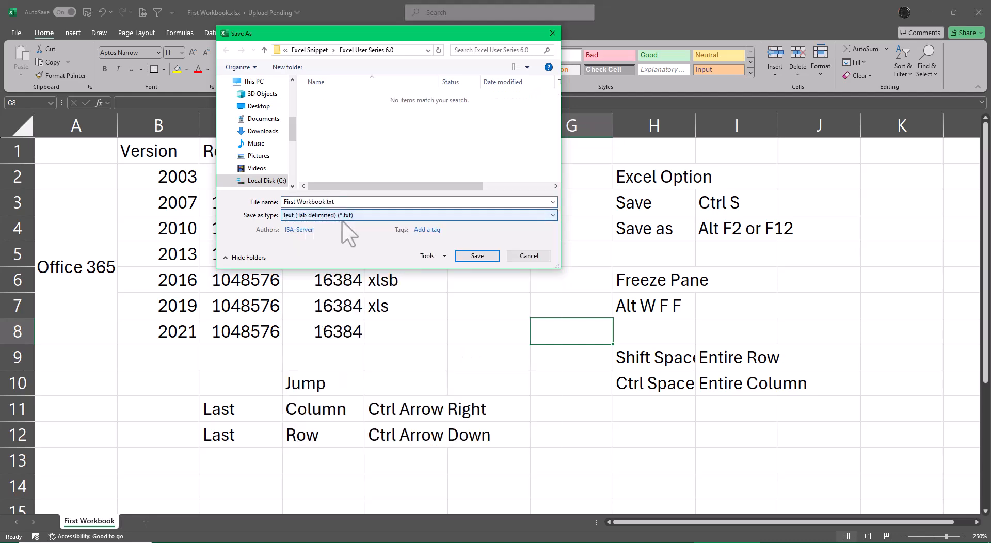
Review the text file types, keep Text (Tab delimited), save the copy as First Workbook.txt and close the workbook.
{"action": "left_click", "coordinate": [349, 217]}
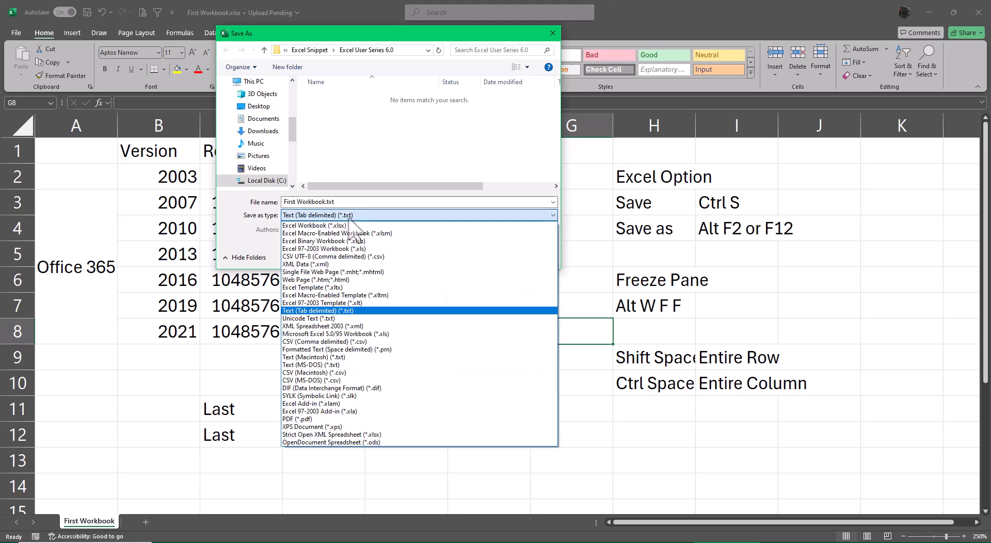
{"action": "key", "text": "t"}
{"action": "key", "text": "t"}
{"action": "key", "text": "t"}
{"action": "key", "text": "t"}
{"action": "key", "text": "t"}
{"action": "key", "text": "t"}
{"action": "key", "text": "Return"}
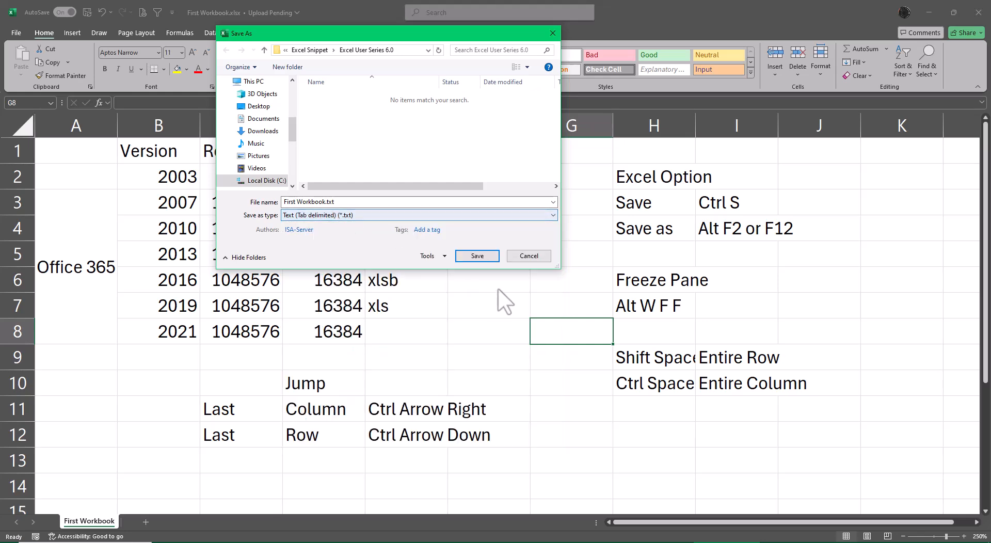
{"action": "left_click", "coordinate": [478, 256]}
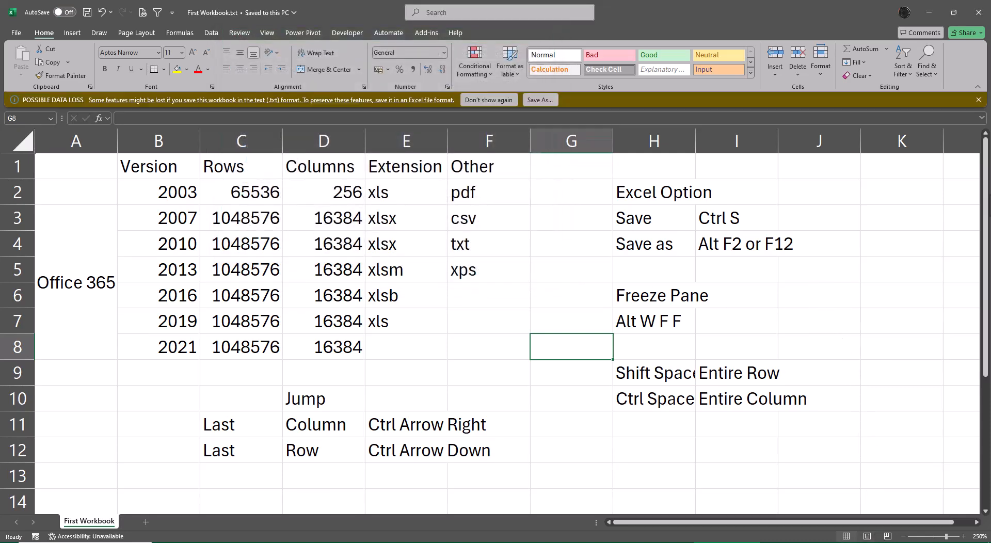
{"action": "left_click", "coordinate": [981, 16]}
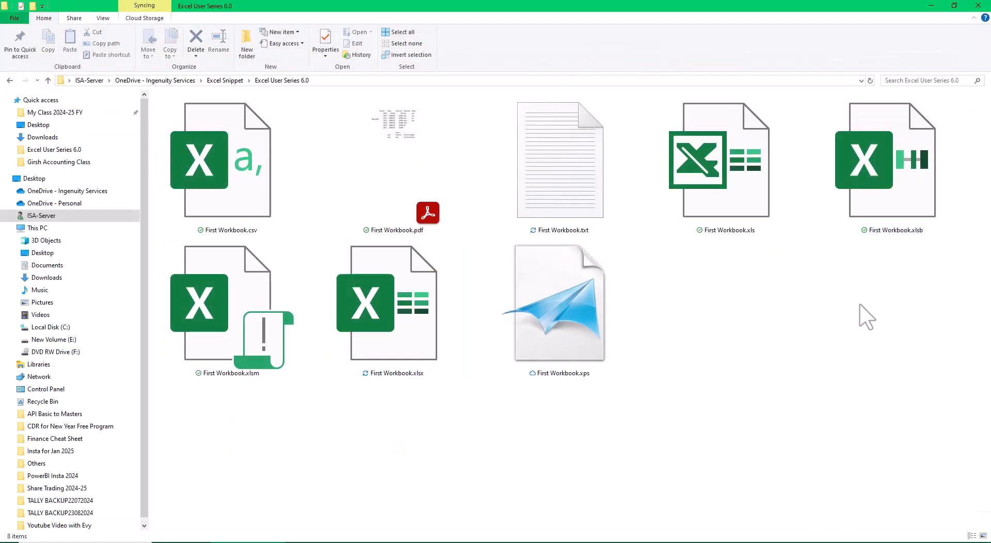
Select First Workbook.txt in the folder and change the folder's display to medium icons.
{"action": "left_click", "coordinate": [553, 166]}
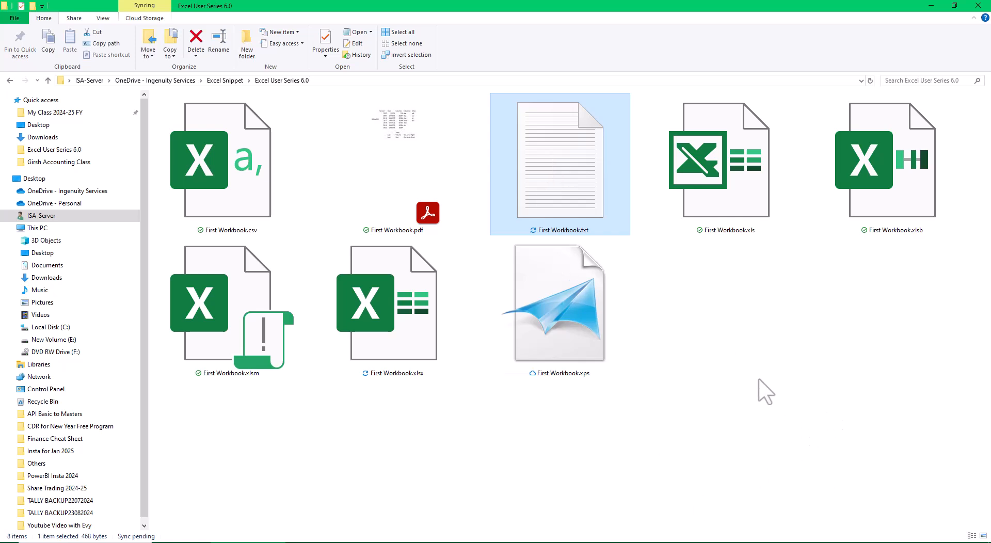
{"action": "right_click", "coordinate": [708, 308]}
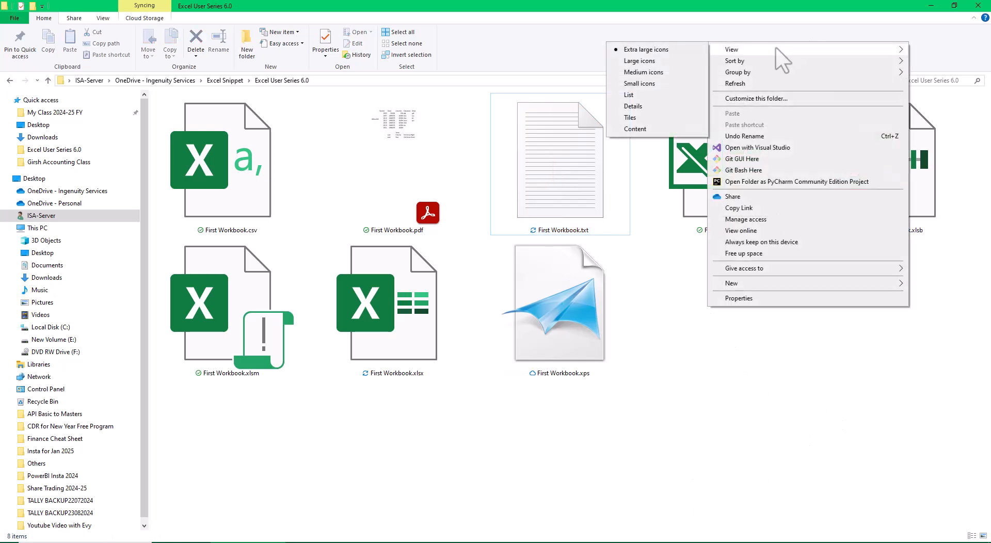
{"action": "left_click", "coordinate": [645, 72]}
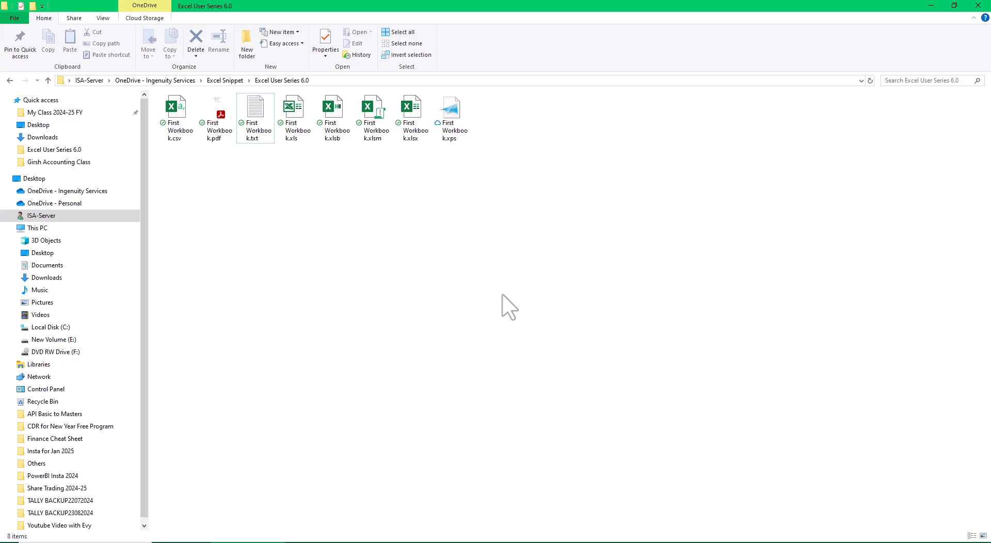
Open First Workbook.xlsx and autofit the widths of columns H and I to their contents.
{"action": "double_click", "coordinate": [412, 131]}
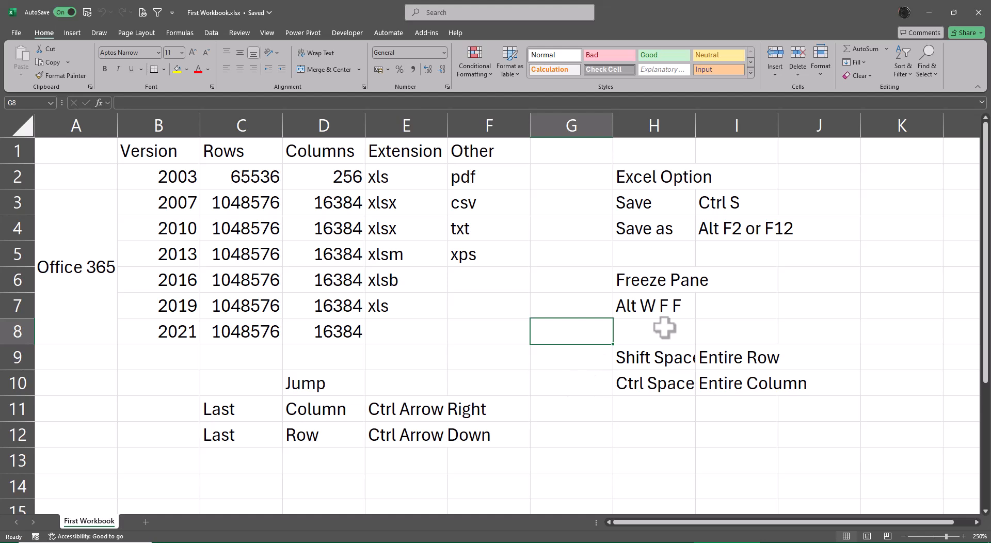
{"action": "left_click_drag", "start_coordinate": [738, 118], "coordinate": [779, 127]}
{"action": "key", "text": "alt+o"}
{"action": "key", "text": "alt+c"}
{"action": "key", "text": "alt+a"}
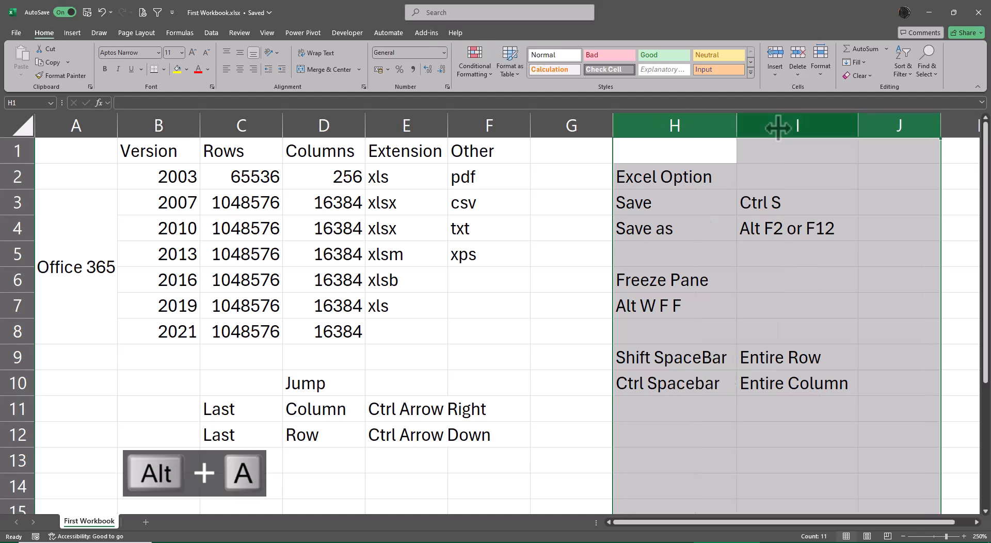
{"action": "left_click", "coordinate": [564, 433]}
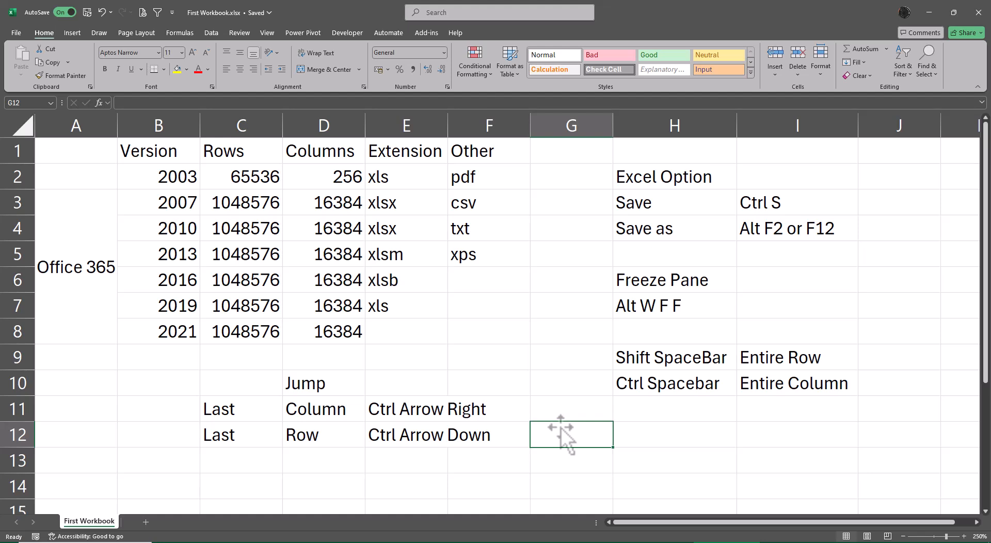
Tour the ribbon's command sets from Insert through Help, including Power Pivot, Developer, Automate and Add-ins, and return to the Home commands.
{"action": "left_click", "coordinate": [72, 32]}
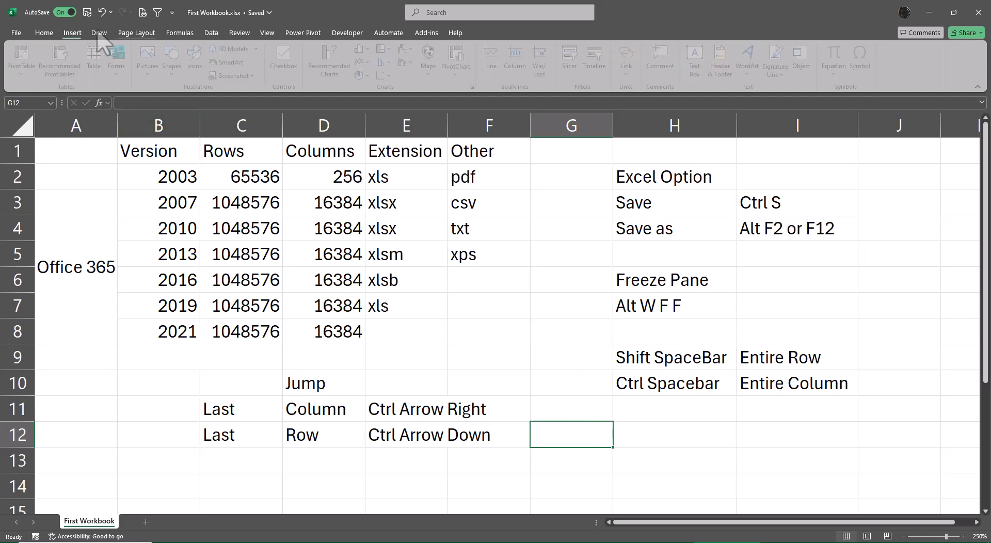
{"action": "left_click", "coordinate": [99, 32]}
{"action": "left_click", "coordinate": [136, 33]}
{"action": "left_click", "coordinate": [180, 33]}
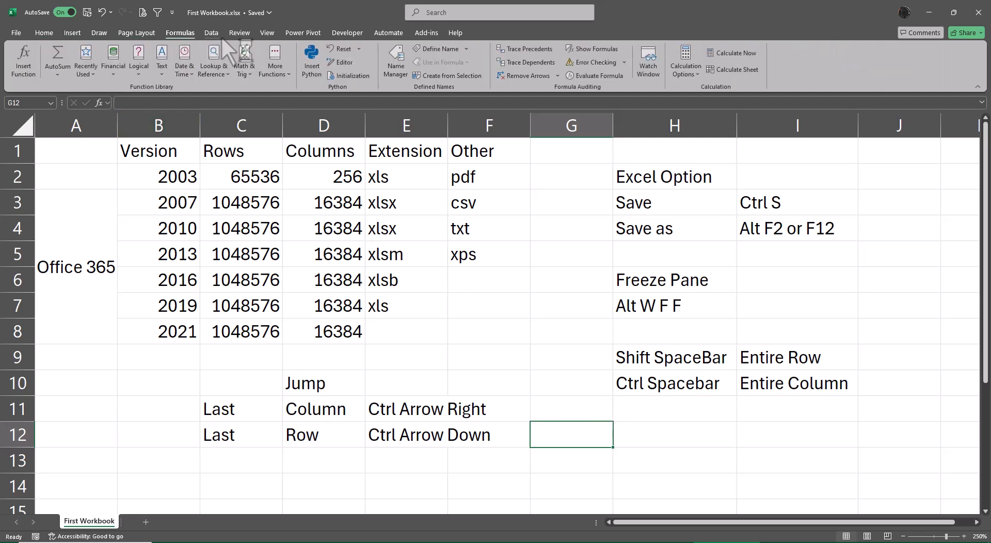
{"action": "left_click", "coordinate": [215, 34]}
{"action": "left_click", "coordinate": [239, 34]}
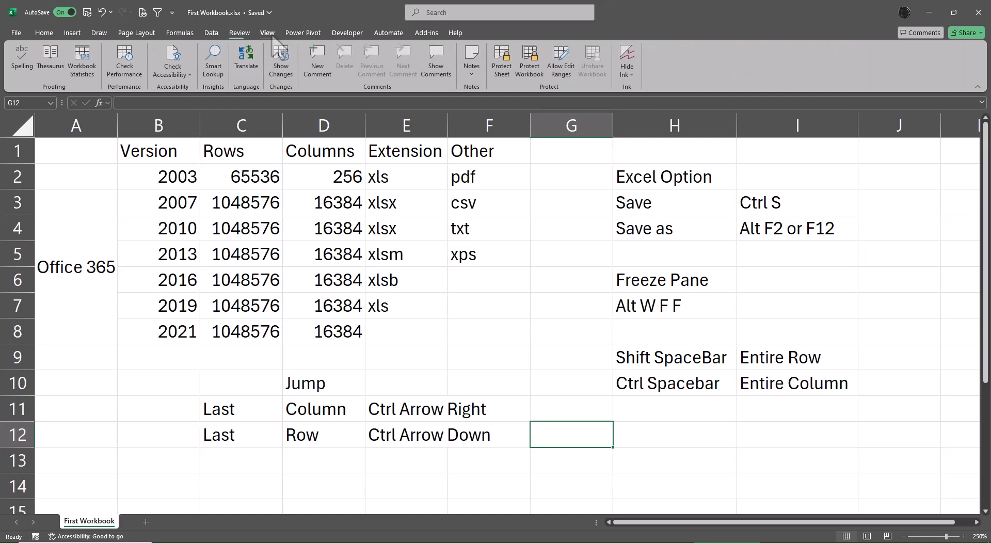
{"action": "left_click", "coordinate": [271, 35]}
{"action": "left_click", "coordinate": [305, 35]}
{"action": "left_click", "coordinate": [354, 35]}
{"action": "left_click", "coordinate": [390, 34]}
{"action": "left_click", "coordinate": [433, 34]}
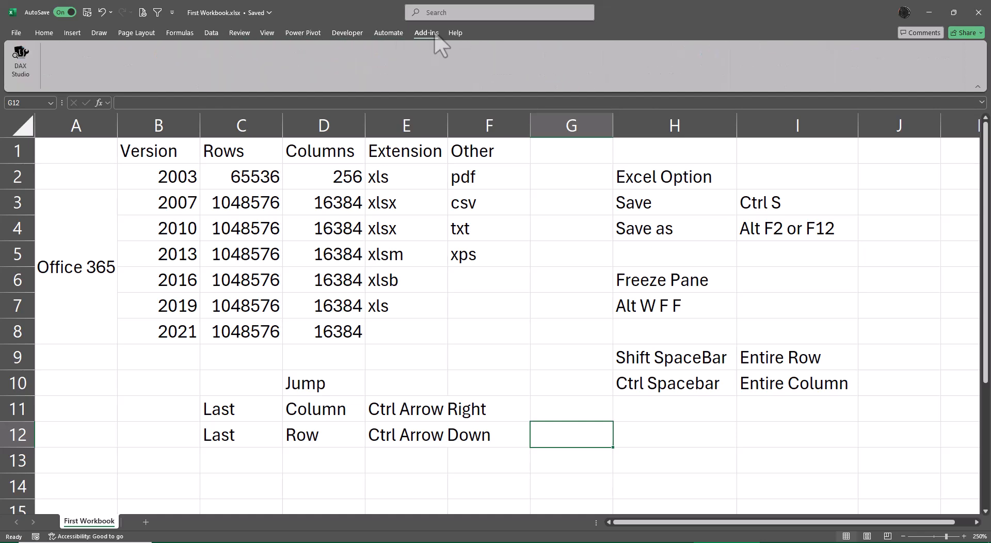
{"action": "left_click", "coordinate": [457, 34]}
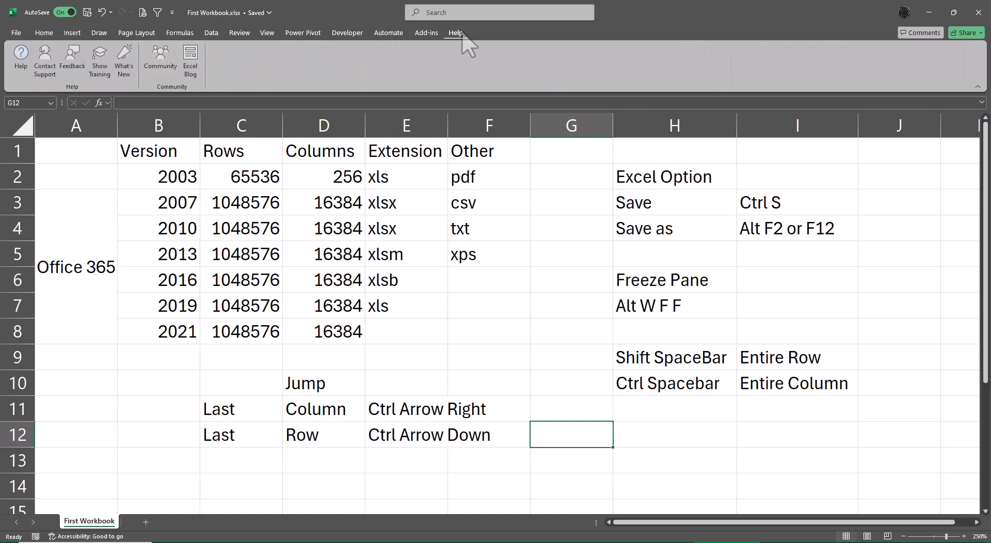
{"action": "left_click", "coordinate": [50, 36]}
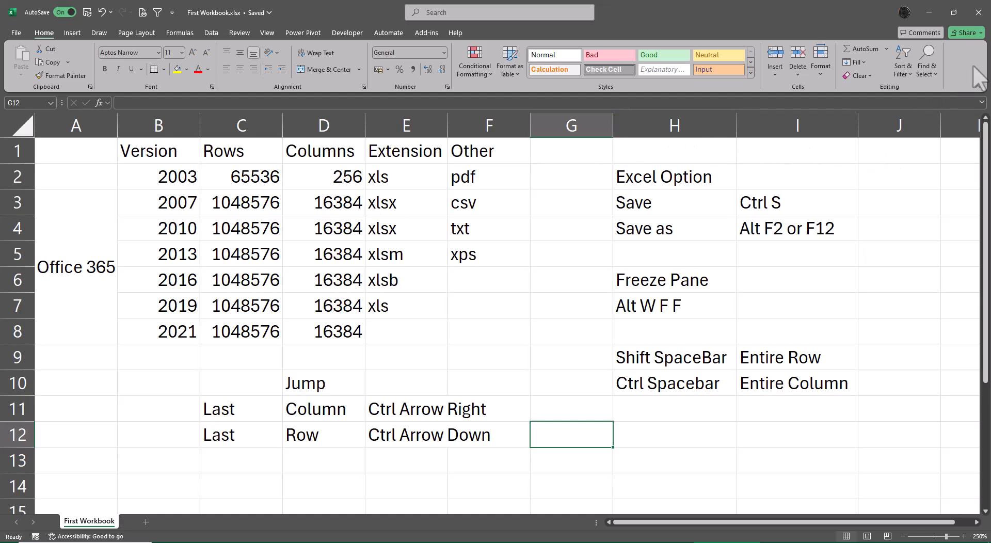
Customize the ribbon to show Data Streamer, Inquire, Acrobat, QuickBooks and SAP Analytics Cloud.
{"action": "key", "text": "alt+f"}
{"action": "key", "text": "t"}
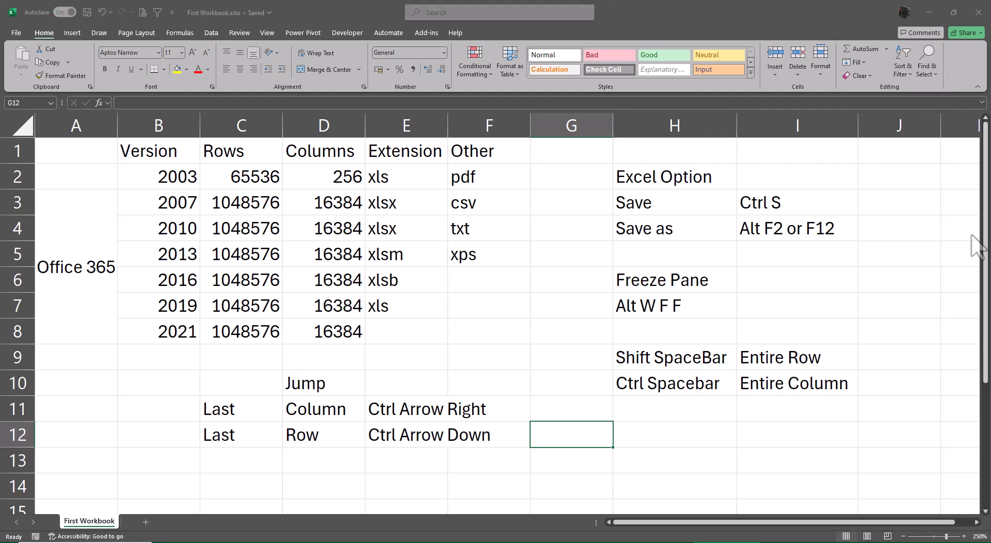
{"action": "scroll", "coordinate": [646, 298], "scroll_direction": "down", "scroll_amount": 2}
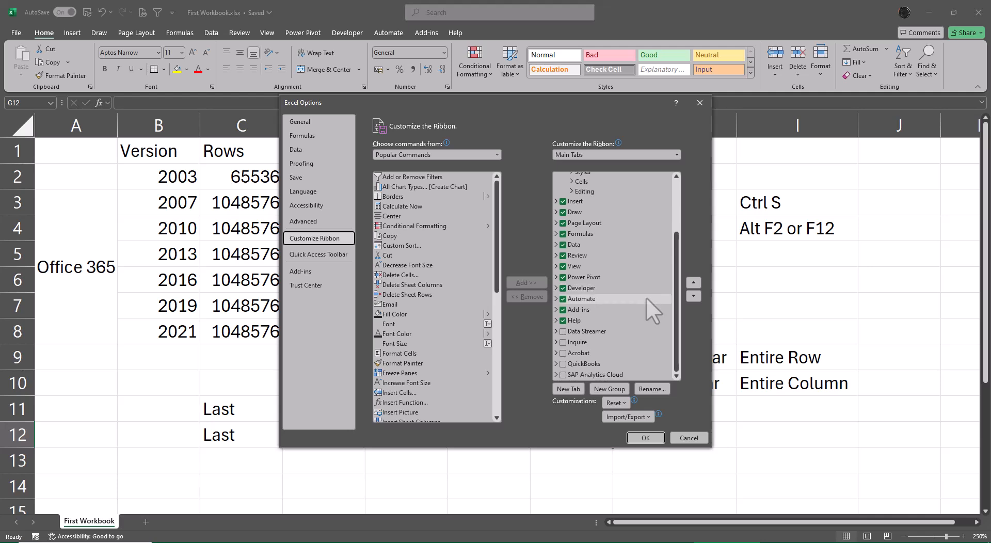
{"action": "left_click", "coordinate": [563, 331]}
{"action": "left_click", "coordinate": [563, 342]}
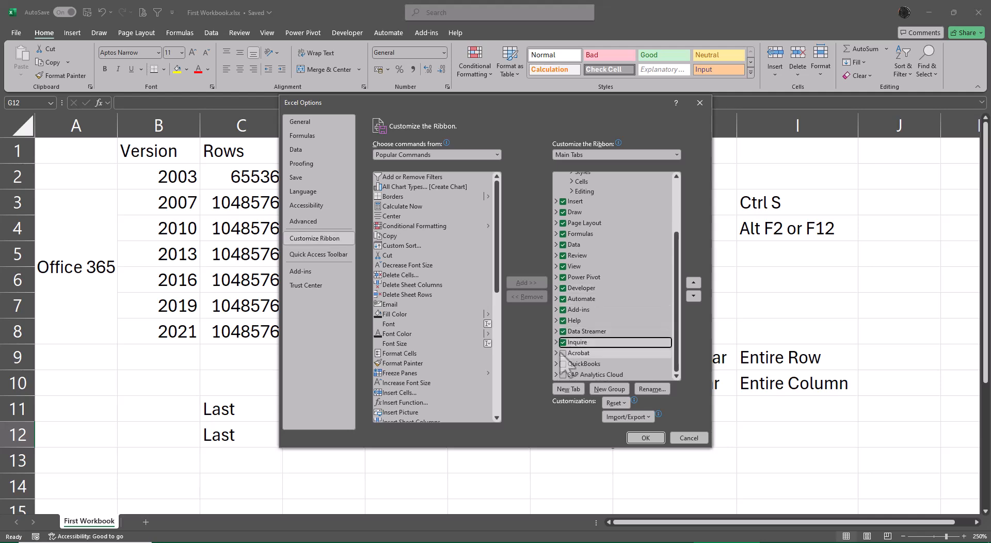
{"action": "left_click", "coordinate": [563, 353]}
{"action": "left_click", "coordinate": [563, 364]}
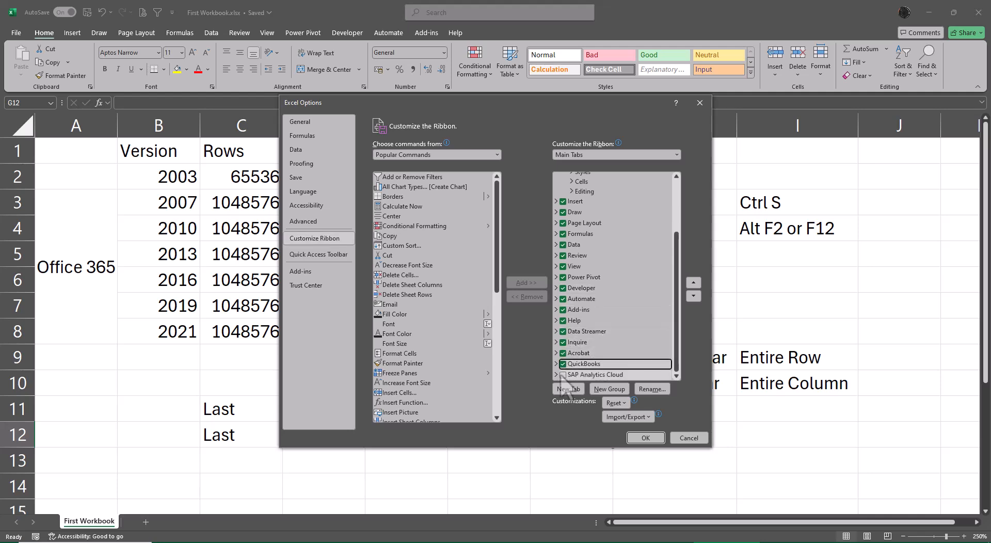
{"action": "left_click", "coordinate": [563, 375]}
{"action": "left_click", "coordinate": [646, 438]}
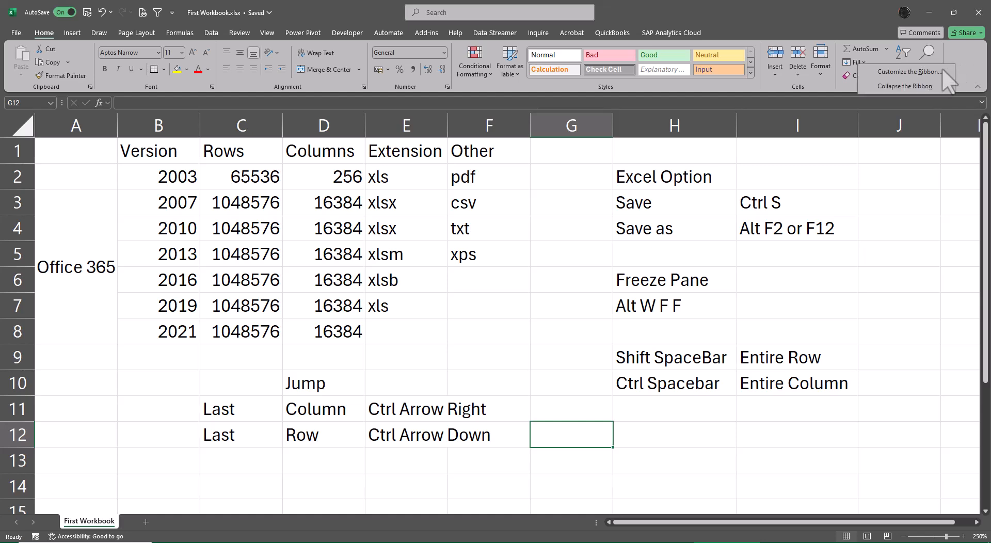
Customize the ribbon to hide Data Streamer, Inquire, Acrobat, QuickBooks and SAP Analytics Cloud.
{"action": "right_click", "coordinate": [926, 82]}
{"action": "left_click", "coordinate": [903, 135]}
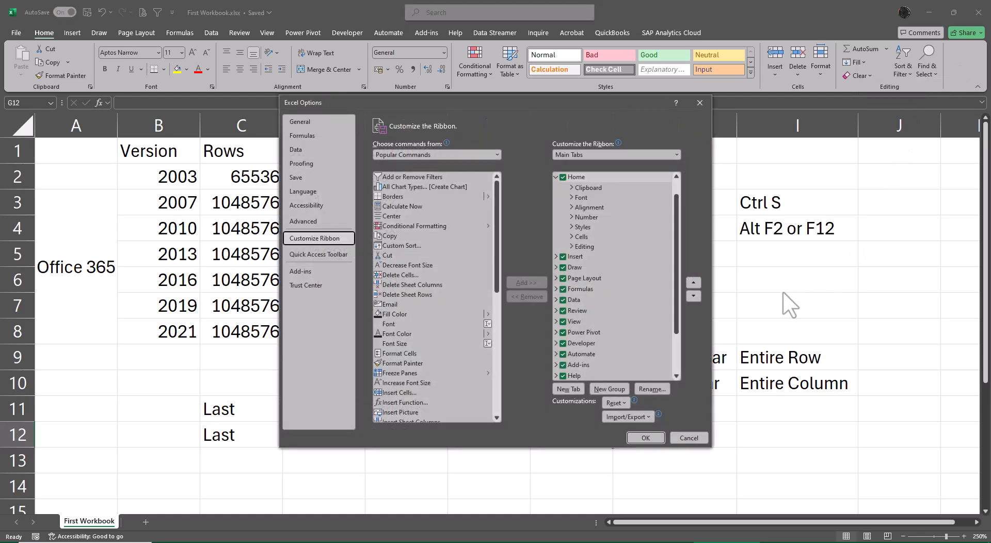
{"action": "scroll", "coordinate": [625, 309], "scroll_direction": "down", "scroll_amount": 3}
{"action": "left_click", "coordinate": [563, 331]}
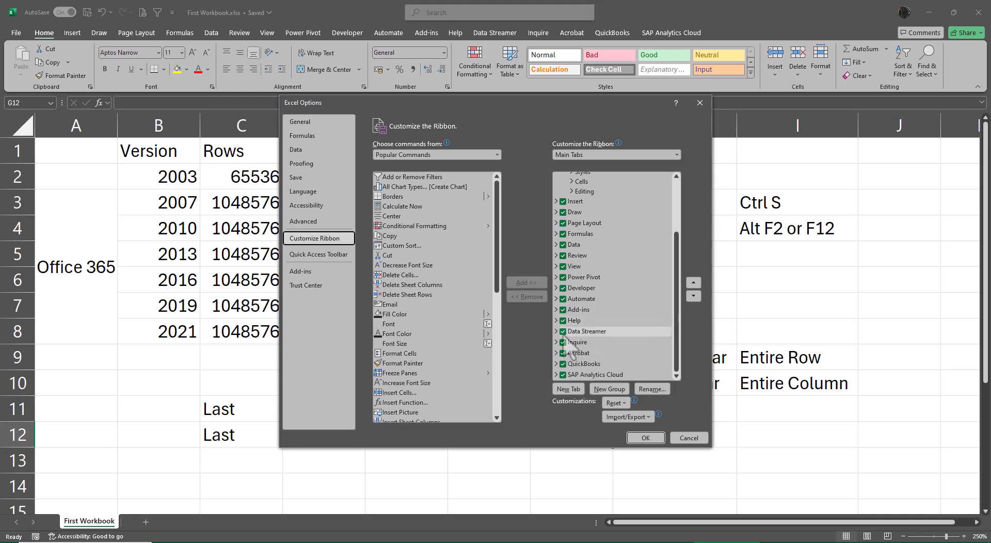
{"action": "left_click", "coordinate": [563, 342]}
{"action": "left_click", "coordinate": [563, 352]}
{"action": "left_click", "coordinate": [564, 364]}
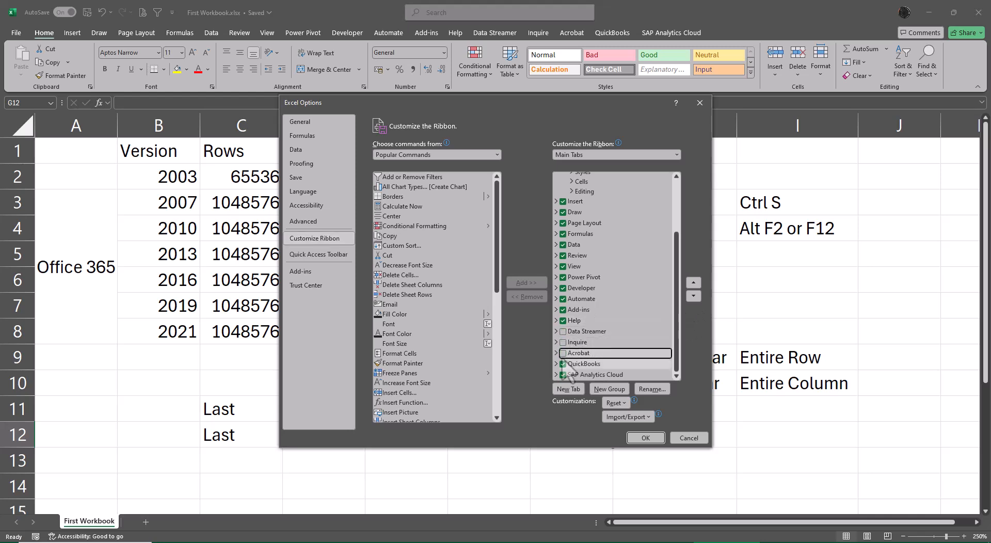
{"action": "left_click", "coordinate": [563, 374]}
{"action": "left_click", "coordinate": [645, 438]}
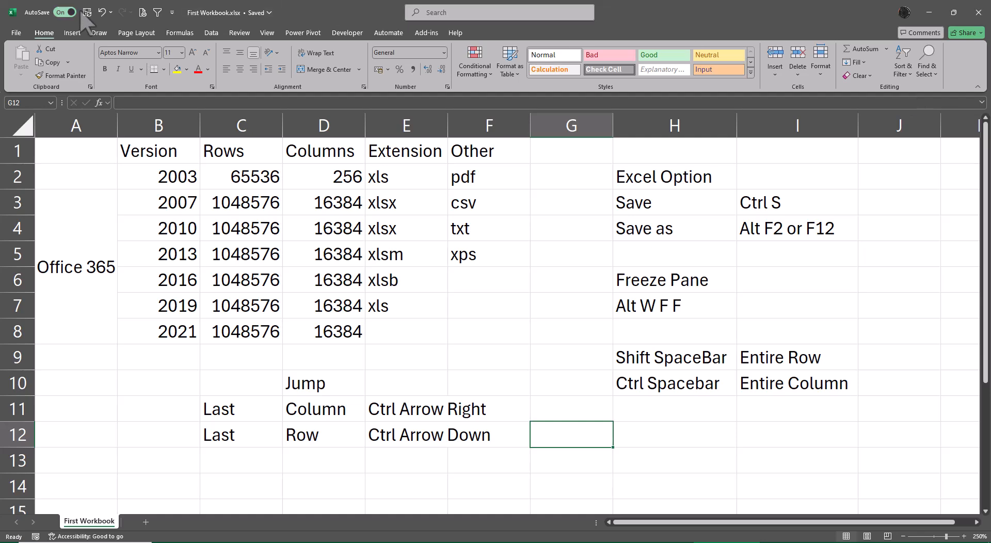
Examine the Insert, Draw, Page Layout, Formulas, Data, Review and View command groups, and return to the Home commands.
{"action": "left_click", "coordinate": [73, 33]}
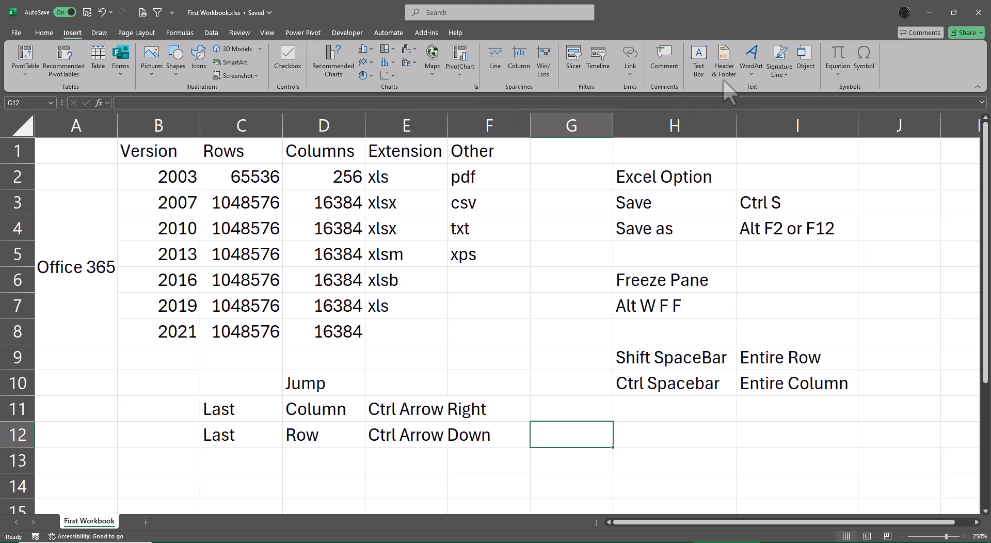
{"action": "left_click", "coordinate": [98, 33]}
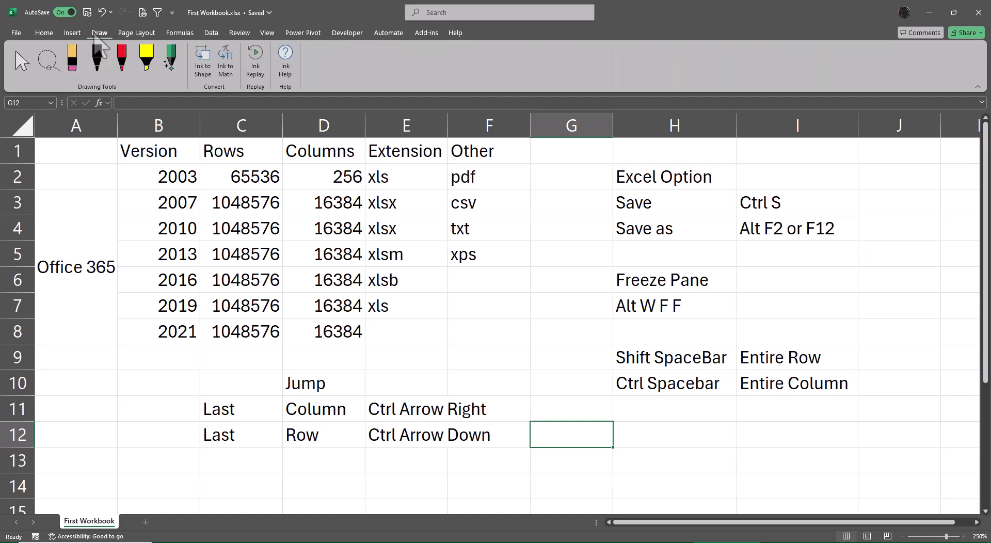
{"action": "left_click", "coordinate": [136, 35]}
{"action": "left_click", "coordinate": [180, 34]}
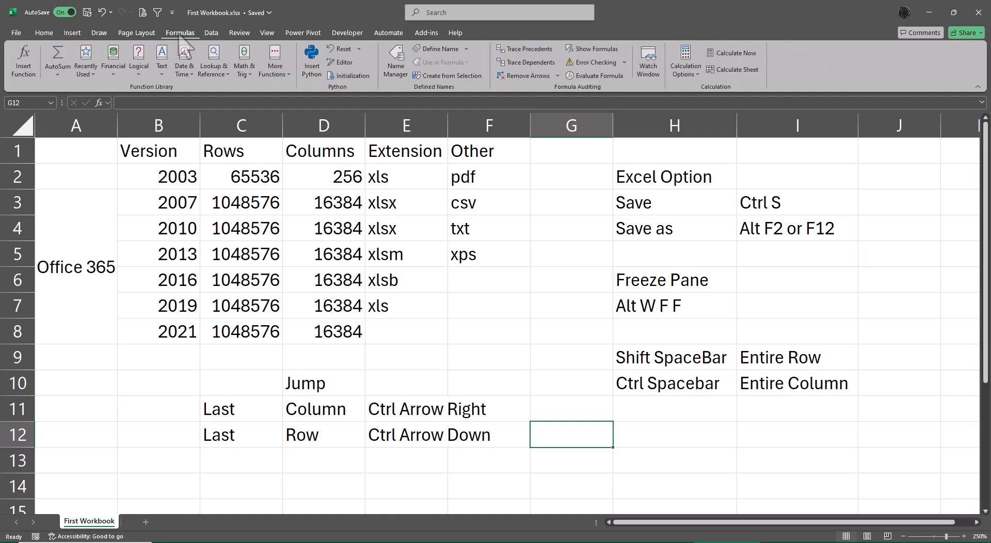
{"action": "left_click", "coordinate": [211, 34]}
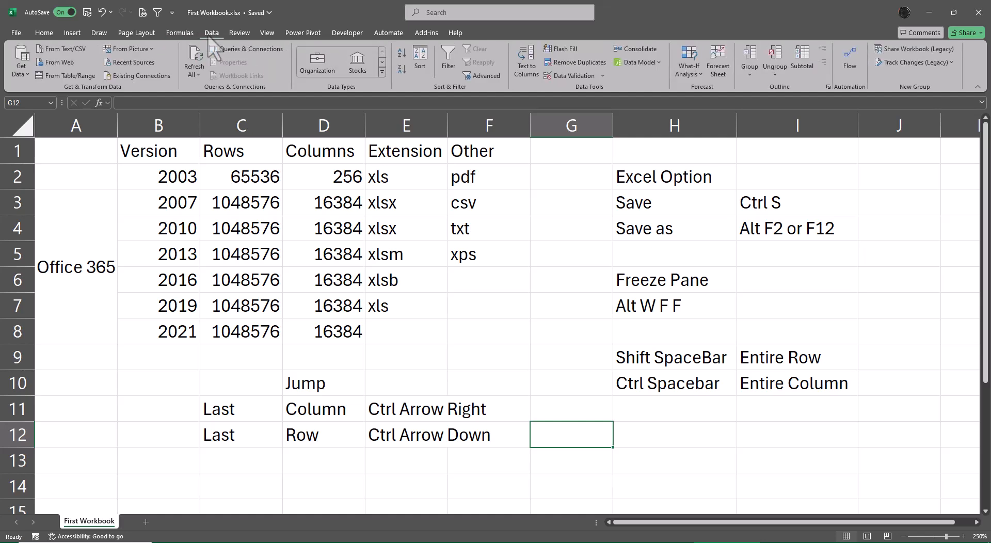
{"action": "left_click", "coordinate": [239, 33]}
{"action": "left_click", "coordinate": [267, 33]}
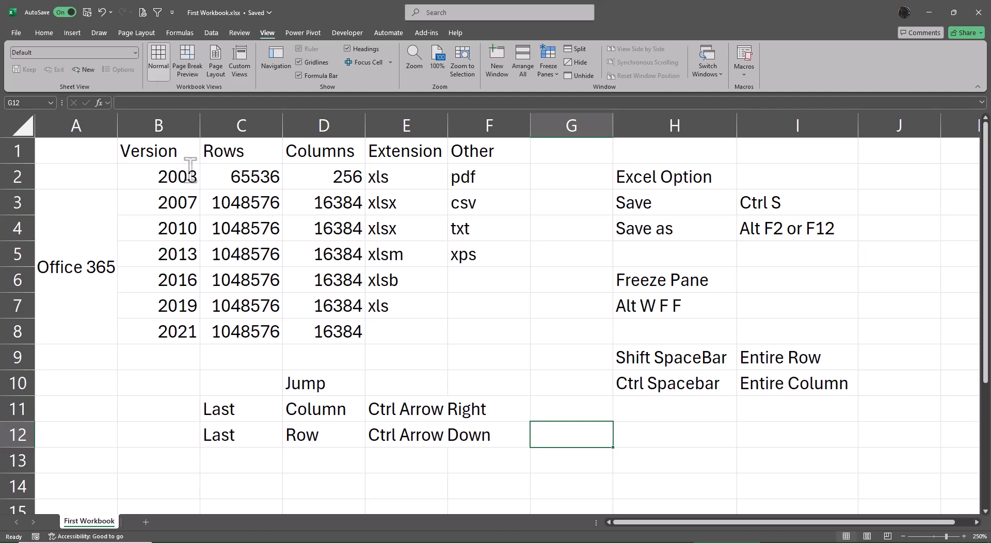
{"action": "left_click", "coordinate": [45, 33]}
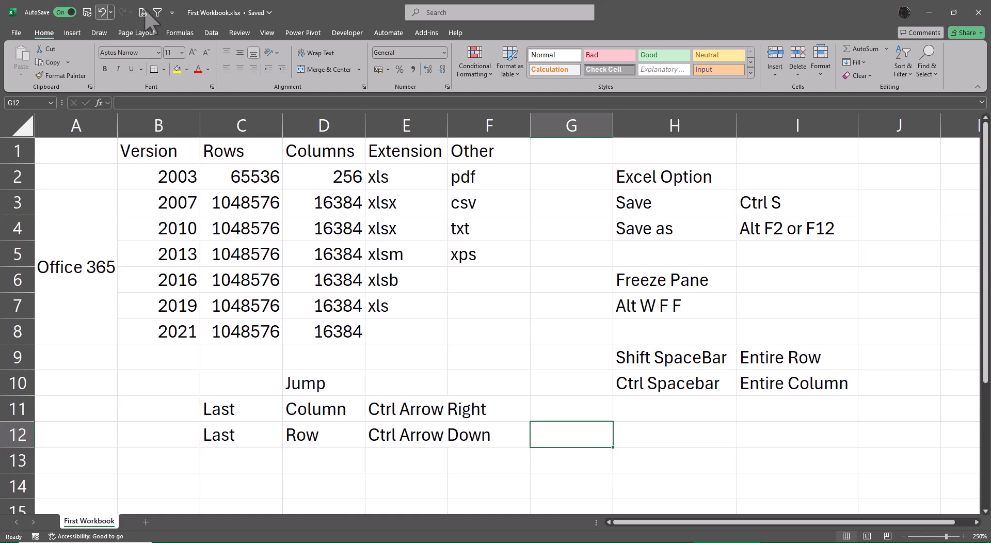
Show the Quick Access Toolbar below the ribbon.
{"action": "left_click", "coordinate": [172, 13]}
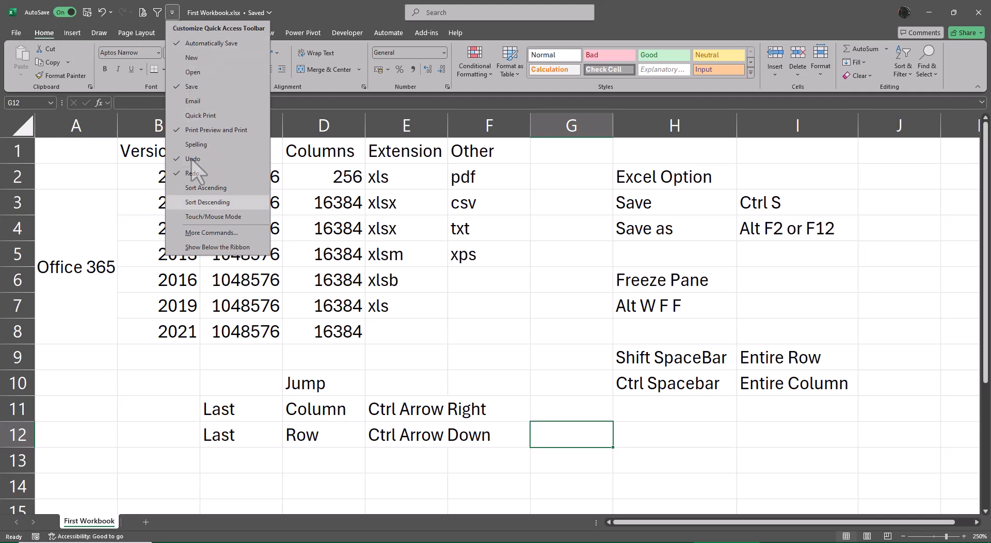
{"action": "left_click", "coordinate": [218, 247]}
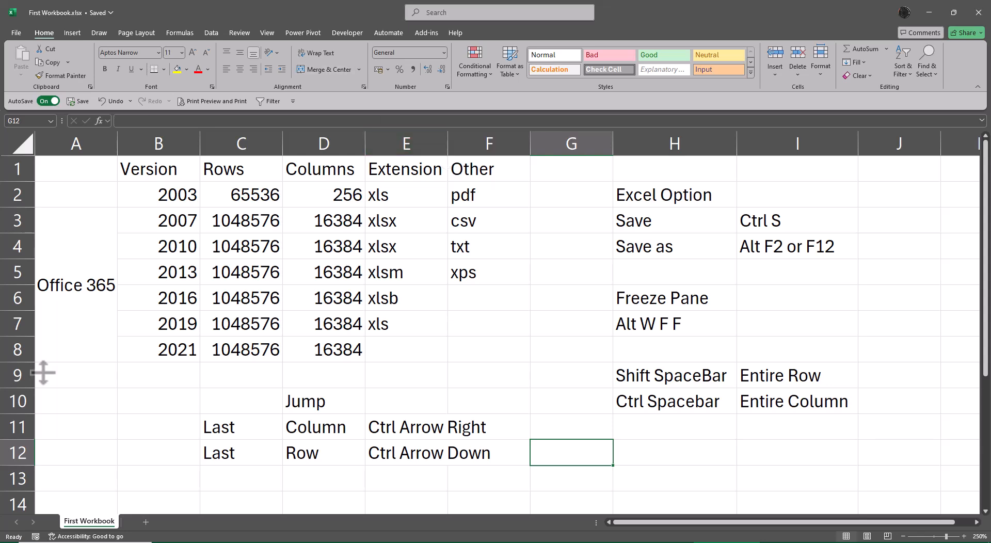
Add a new worksheet to the workbook and enter "Excel" in cell C3.
{"action": "left_click", "coordinate": [145, 522]}
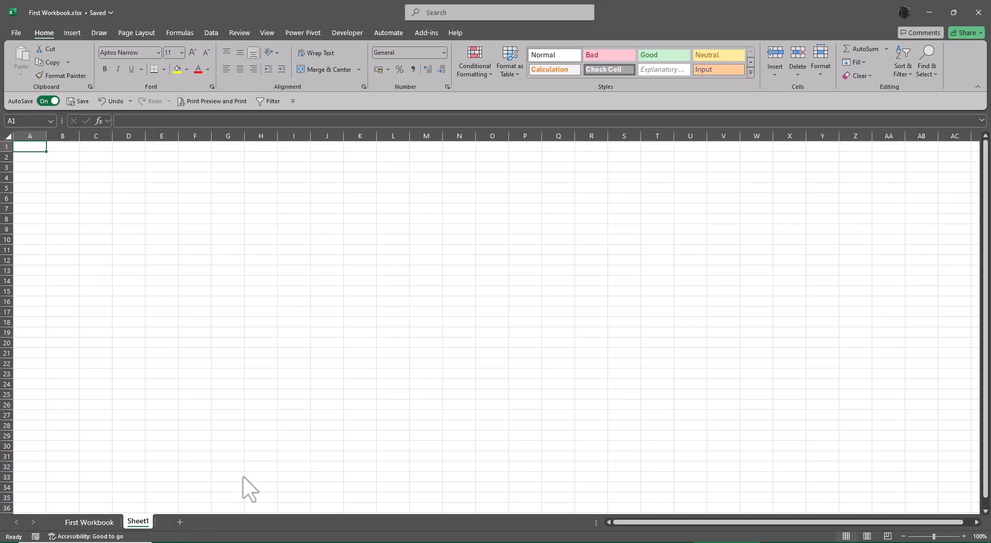
{"action": "scroll", "coordinate": [347, 404], "scroll_direction": "up", "scroll_amount": 6}
{"action": "scroll", "coordinate": [351, 403], "scroll_direction": "up", "scroll_amount": 2}
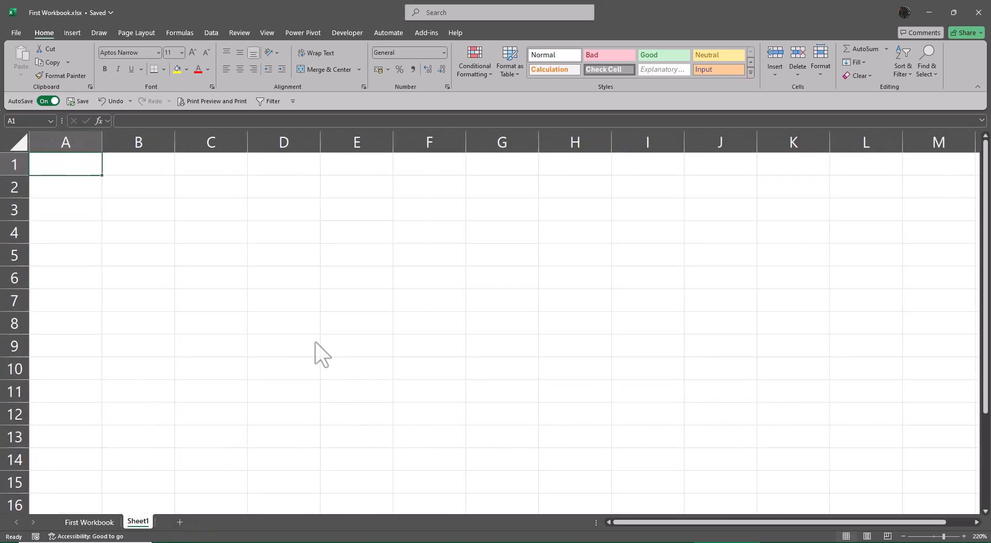
{"action": "left_click", "coordinate": [215, 211]}
{"action": "type", "text": "Excel"}
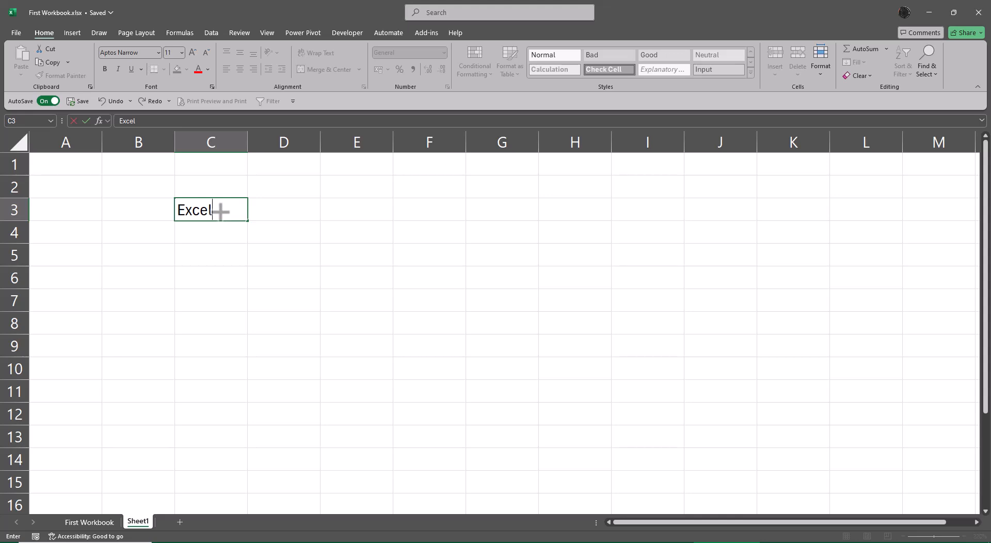
{"action": "key", "text": "Return"}
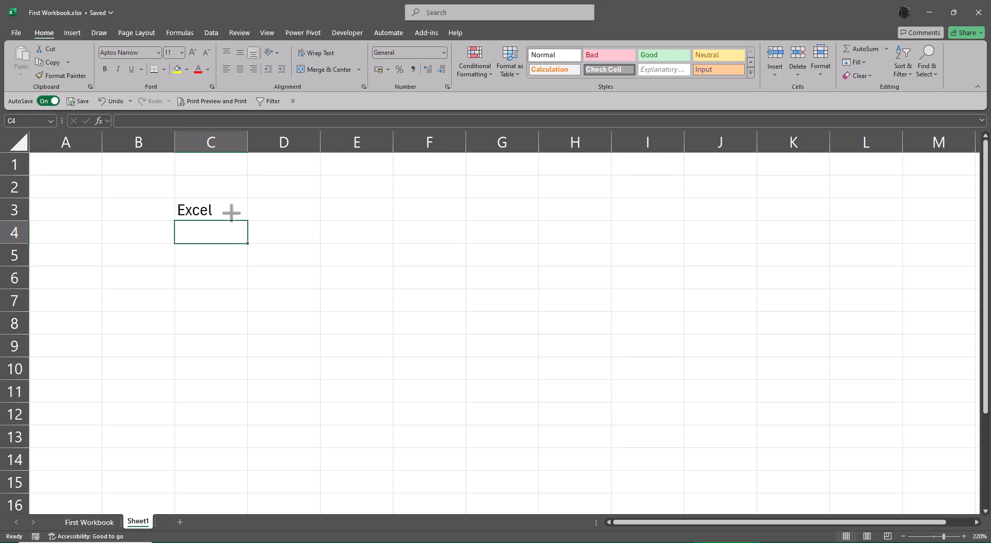
Enter "Data Mining and Data Manup." in cell C4.
{"action": "type", "text": "Data"}
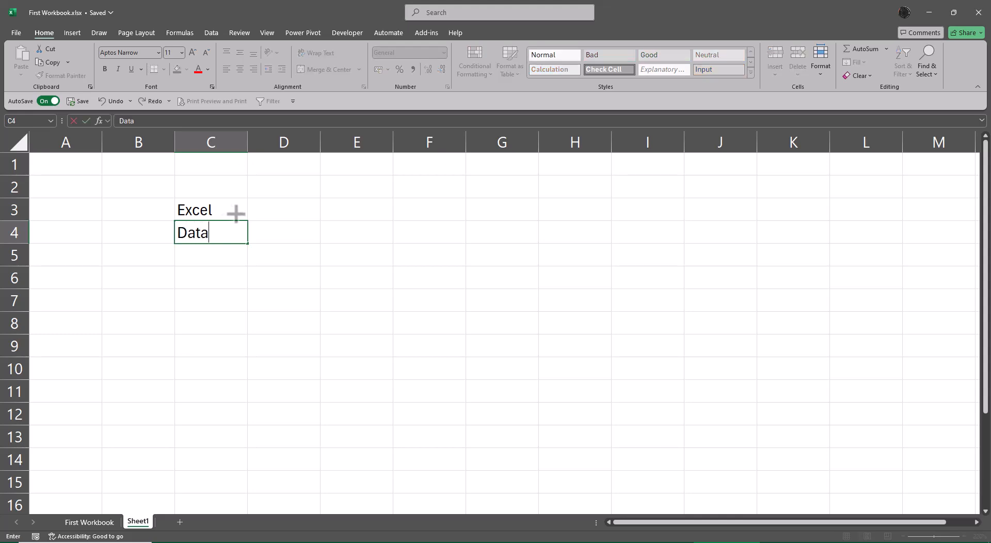
{"action": "type", "text": " Mining"}
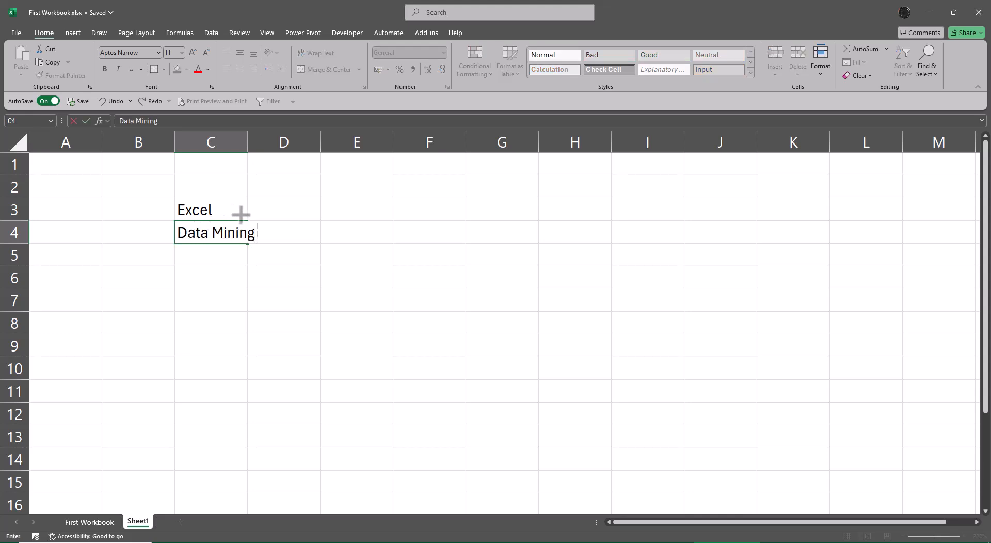
{"action": "type", "text": " and Dta"}
{"action": "key", "text": "BackSpace"}
{"action": "key", "text": "BackSpace"}
{"action": "type", "text": "at"}
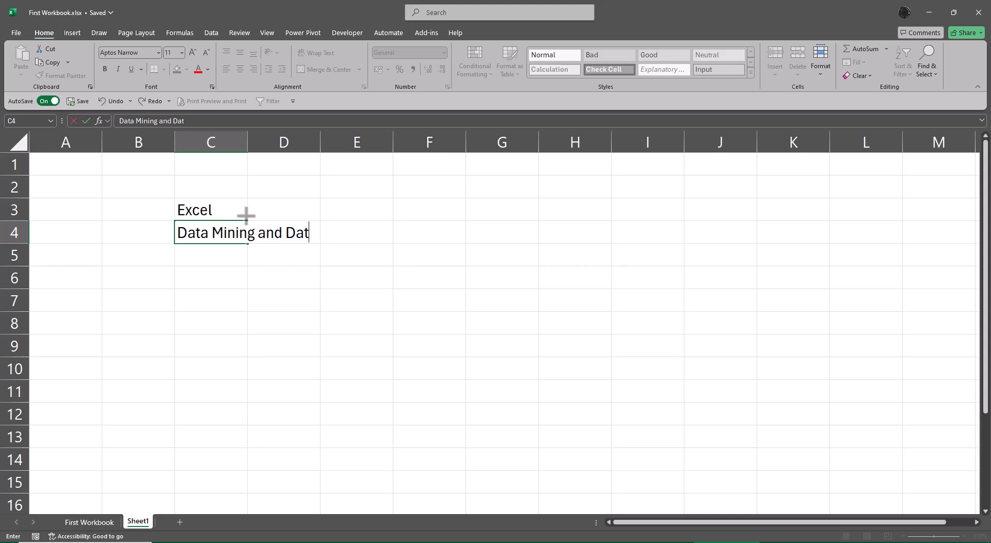
{"action": "type", "text": "a Man"}
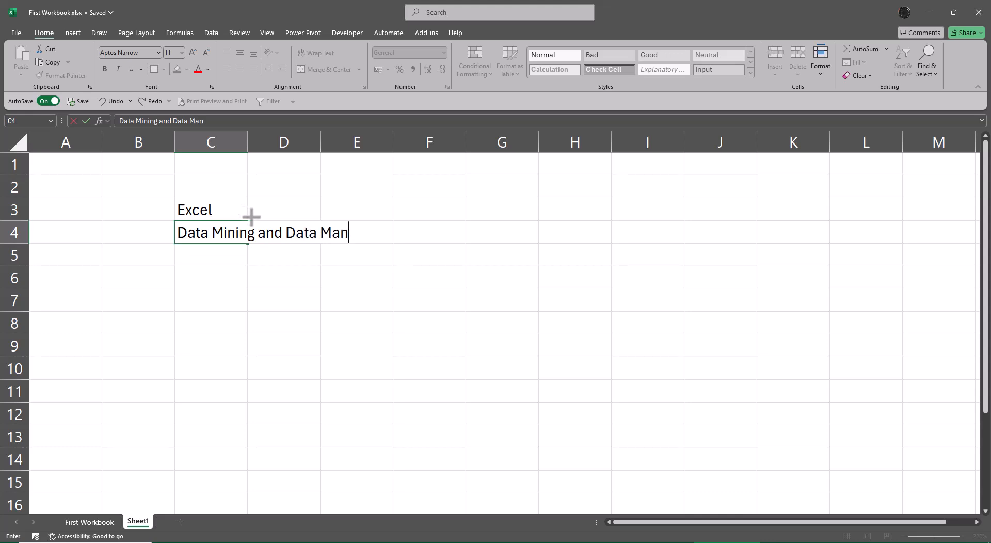
{"action": "type", "text": "up."}
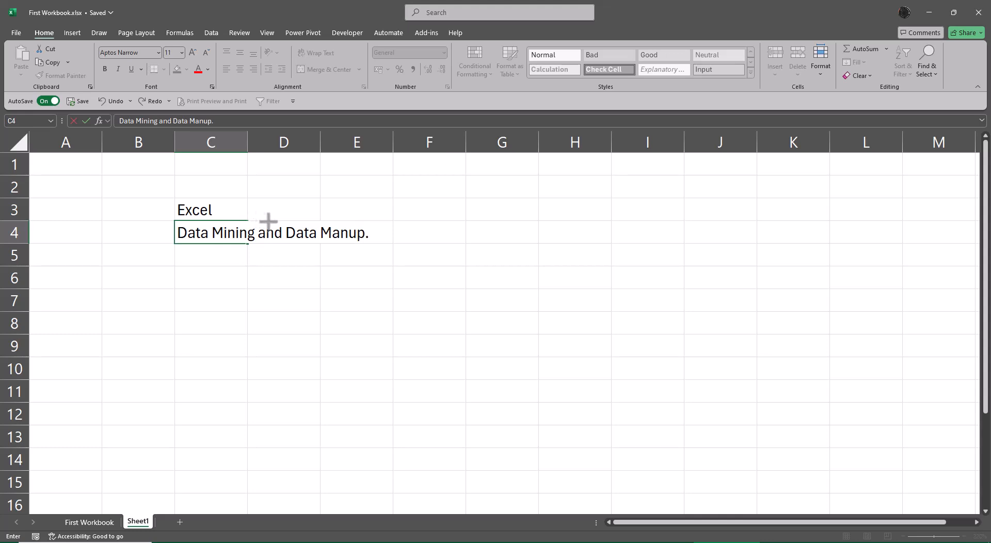
{"action": "key", "text": "Return"}
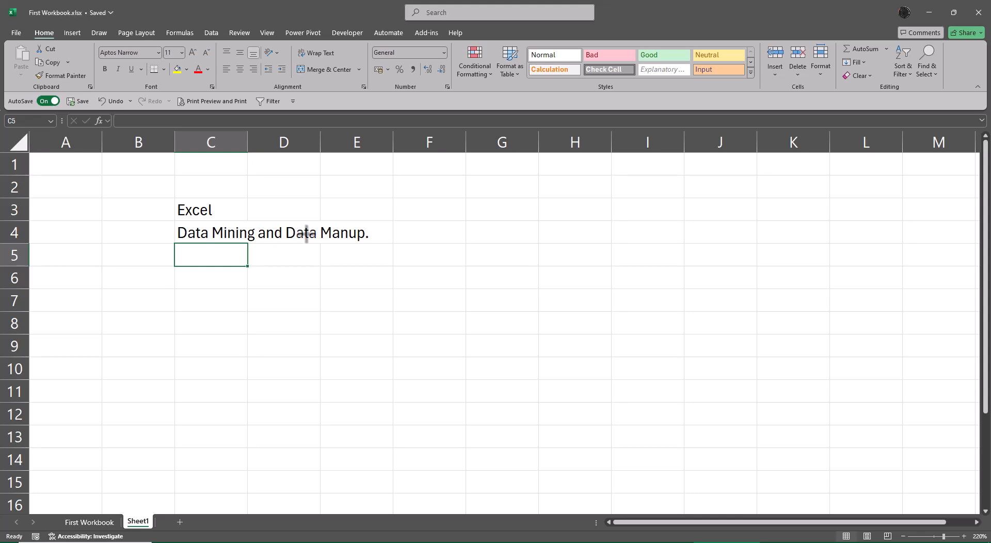
Enter "Data Analytics" in cell C6, leaving C5 blank.
{"action": "key", "text": "Down"}
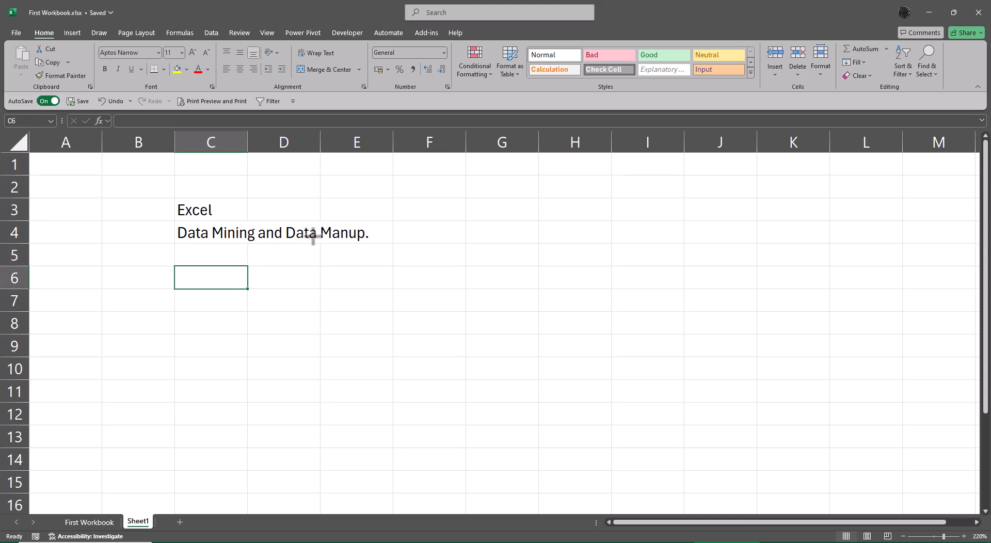
{"action": "type", "text": "Data A"}
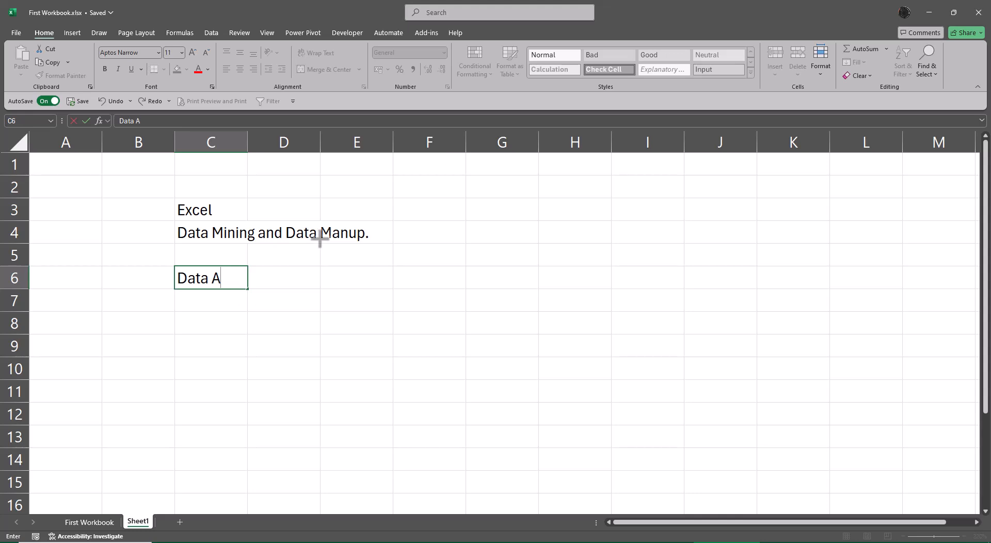
{"action": "type", "text": "nalytic"}
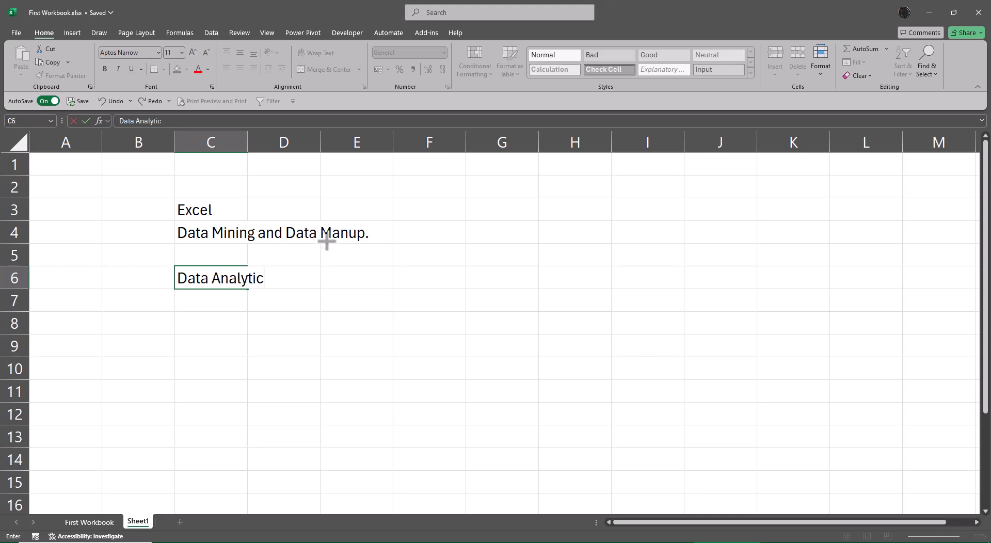
{"action": "type", "text": "s"}
{"action": "key", "text": "Return"}
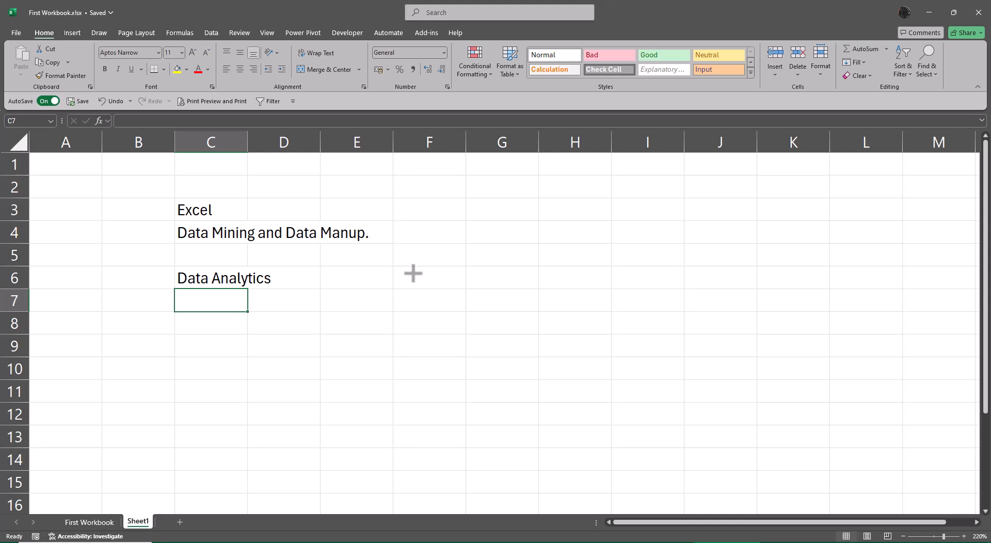
Enter "Data Type" in cell E6, on the same row as Data Analytics.
{"action": "key", "text": "Up"}
{"action": "key", "text": "Right"}
{"action": "key", "text": "Right"}
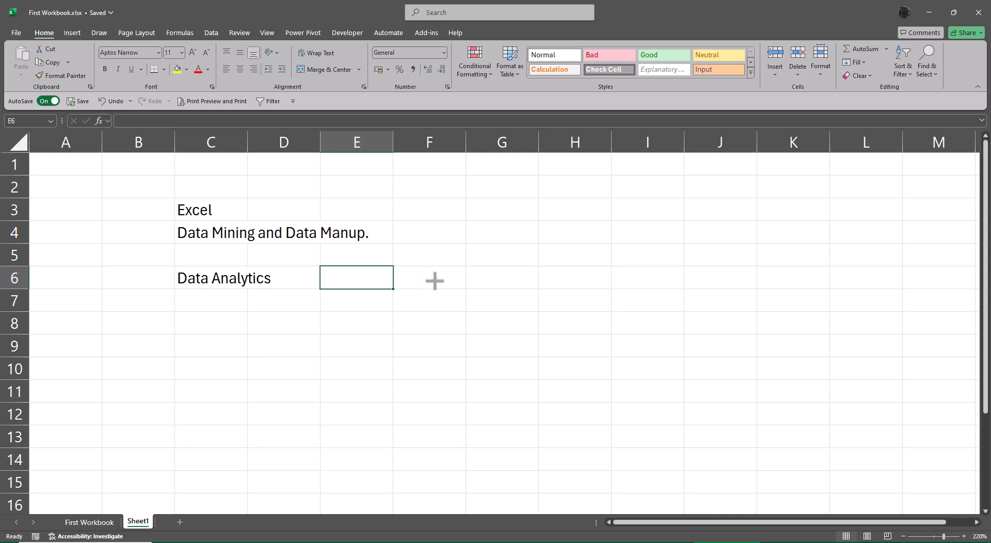
{"action": "type", "text": "Data Ty"}
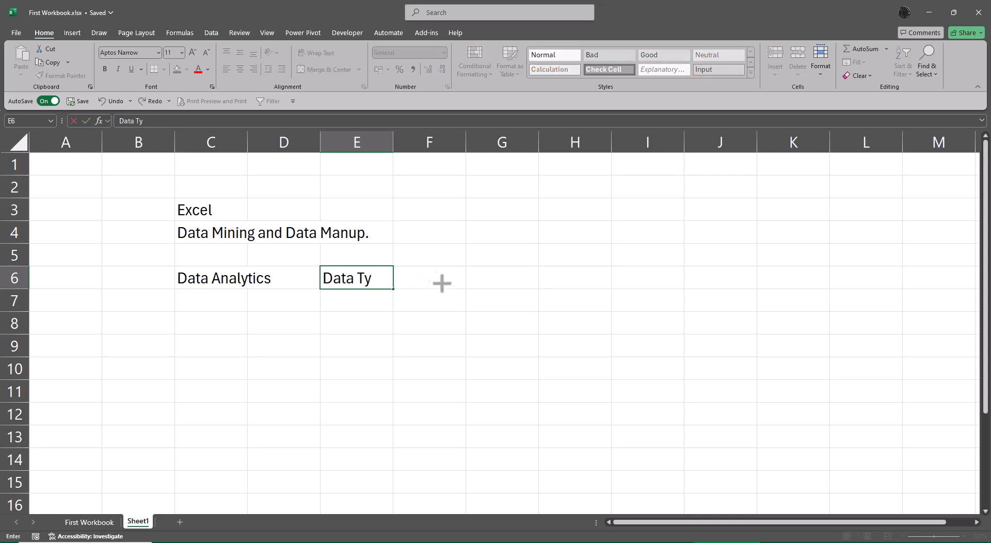
{"action": "type", "text": "pe"}
{"action": "key", "text": "Return"}
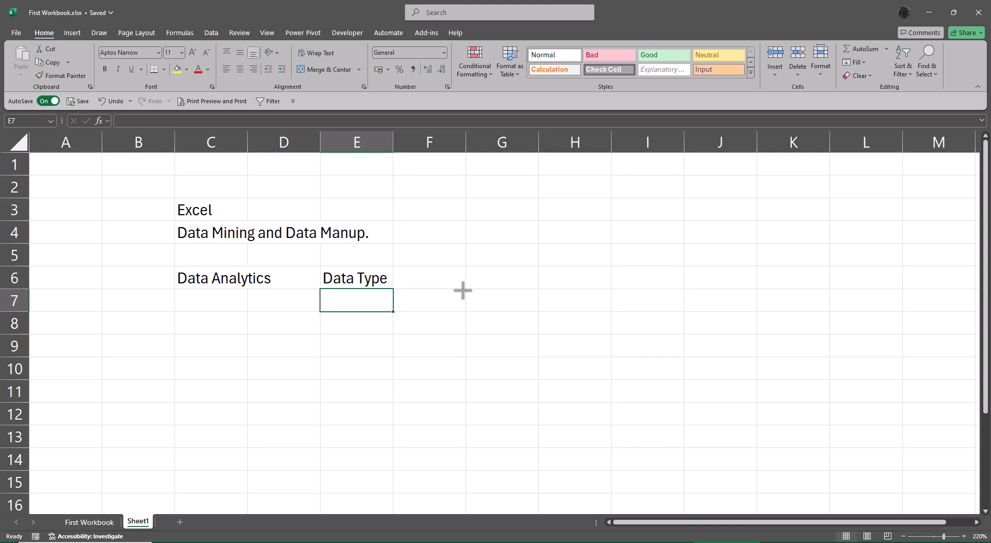
Enter "Text" in cell E8 under the Data Type heading.
{"action": "key", "text": "Down"}
{"action": "type", "text": "TExt"}
{"action": "key", "text": "Return"}
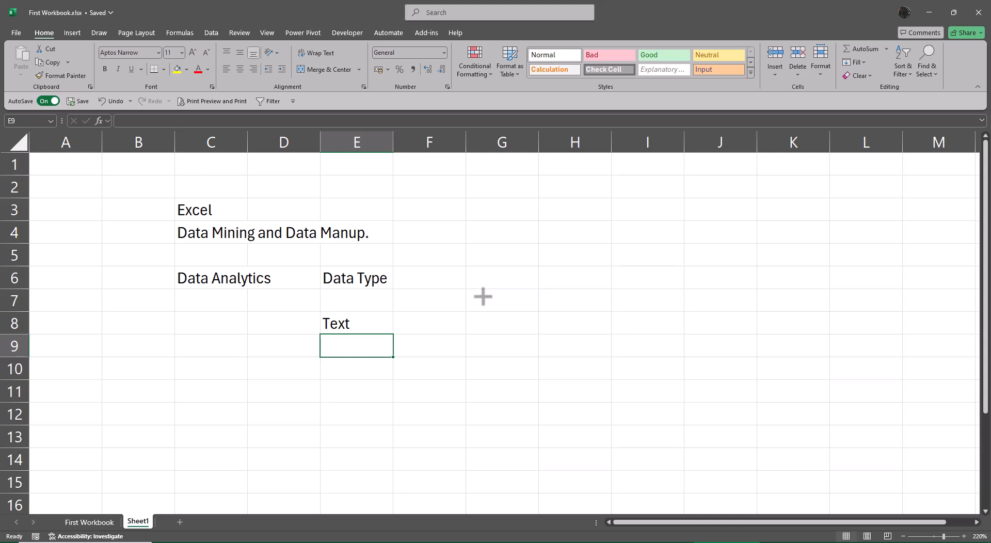
Enter "Aligned Left" in cell F8 and autofit the width of column F.
{"action": "key", "text": "Up"}
{"action": "key", "text": "Right"}
{"action": "type", "text": "Ali"}
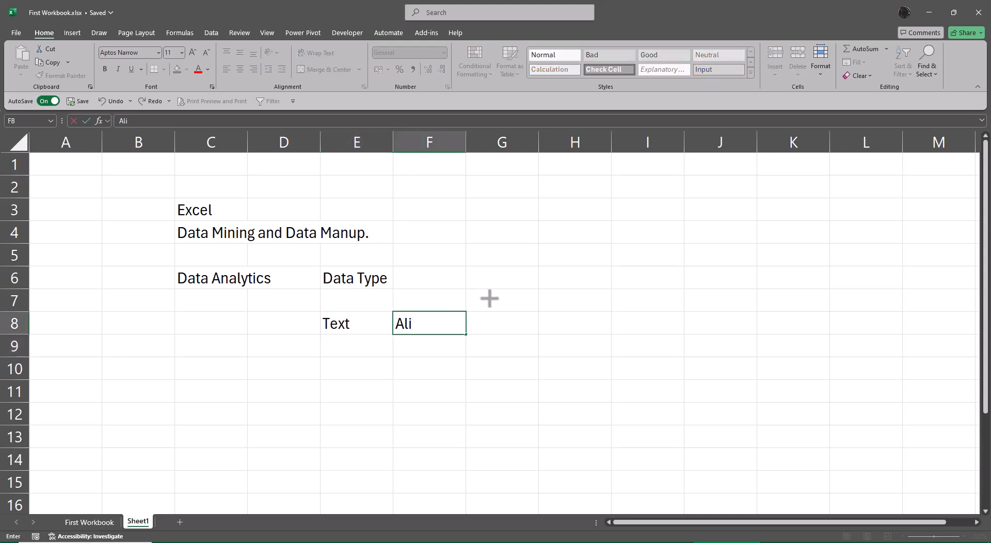
{"action": "type", "text": "gned"}
{"action": "type", "text": "Left"}
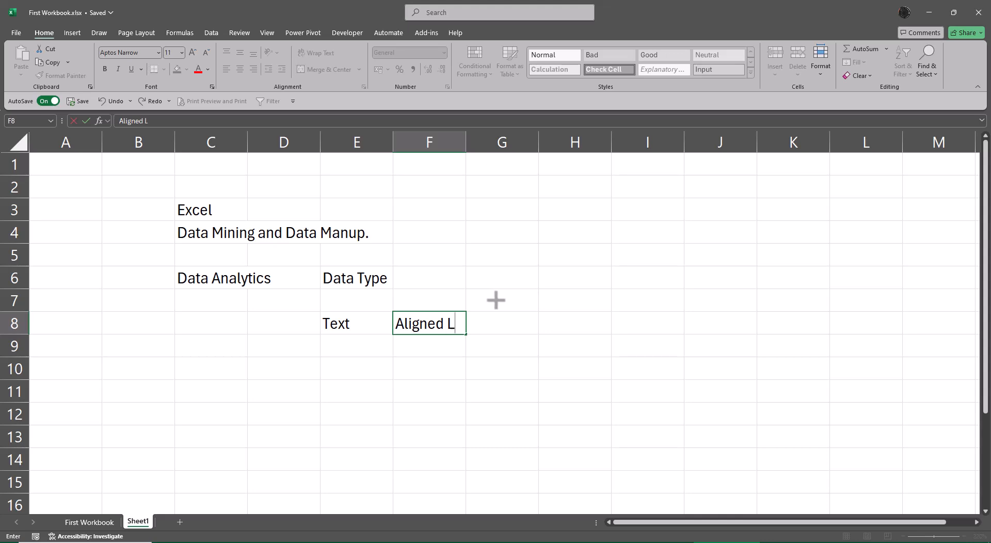
{"action": "key", "text": "Return"}
{"action": "key", "text": "Up"}
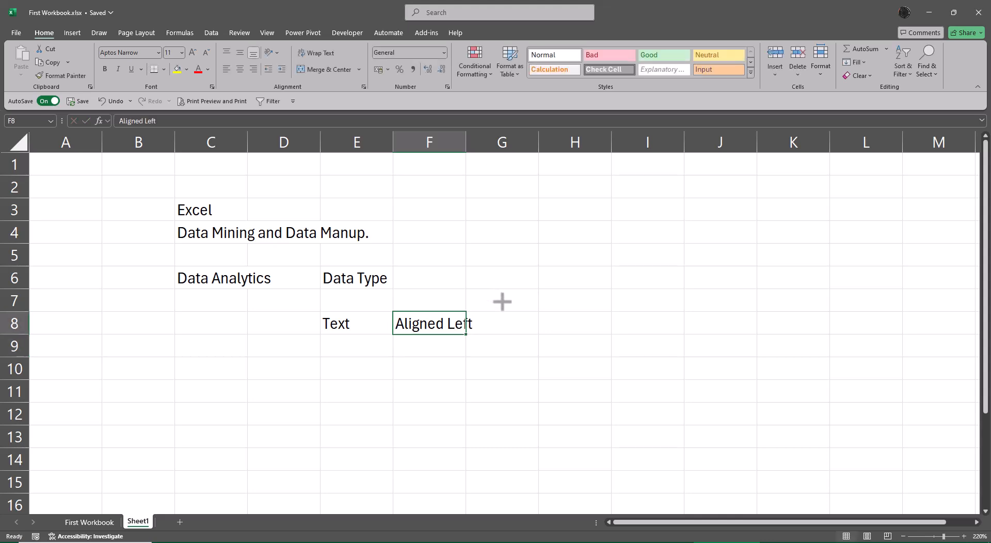
{"action": "key", "text": "alt+h"}
{"action": "key", "text": "o"}
{"action": "key", "text": "i"}
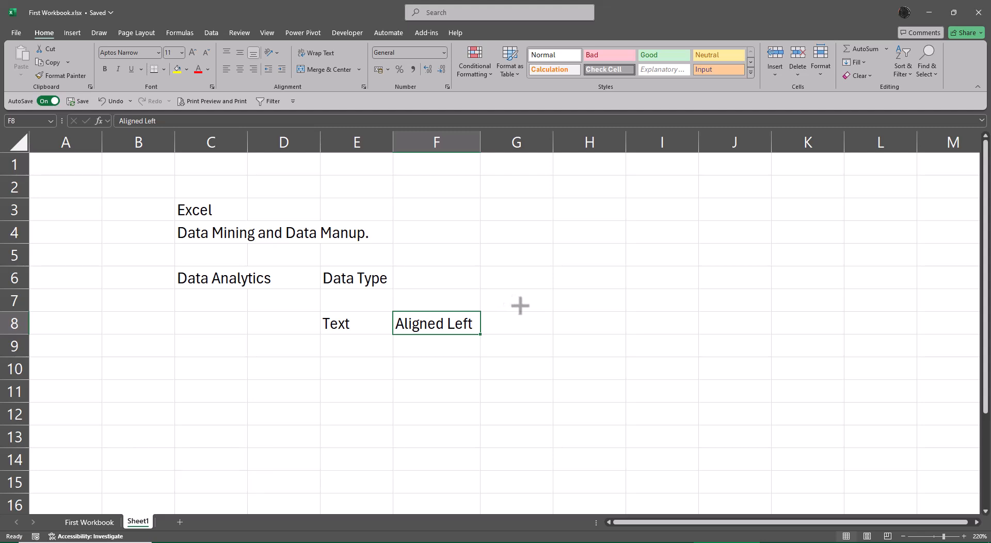
Fill the "Aligned Left" label from F8 down into F9.
{"action": "key", "text": "shift+Down"}
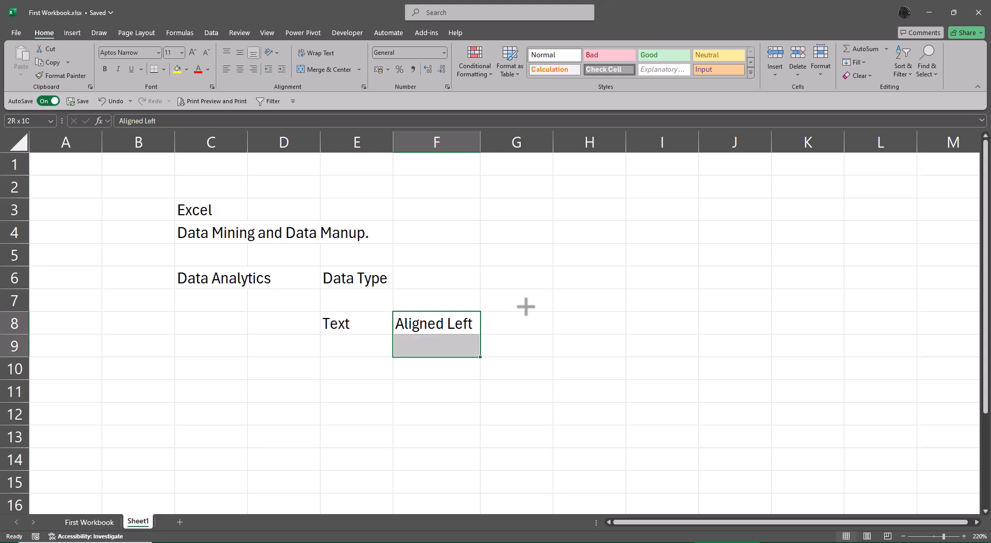
{"action": "key", "text": "ctrl+d"}
{"action": "key", "text": "F2"}
{"action": "key", "text": "Down"}
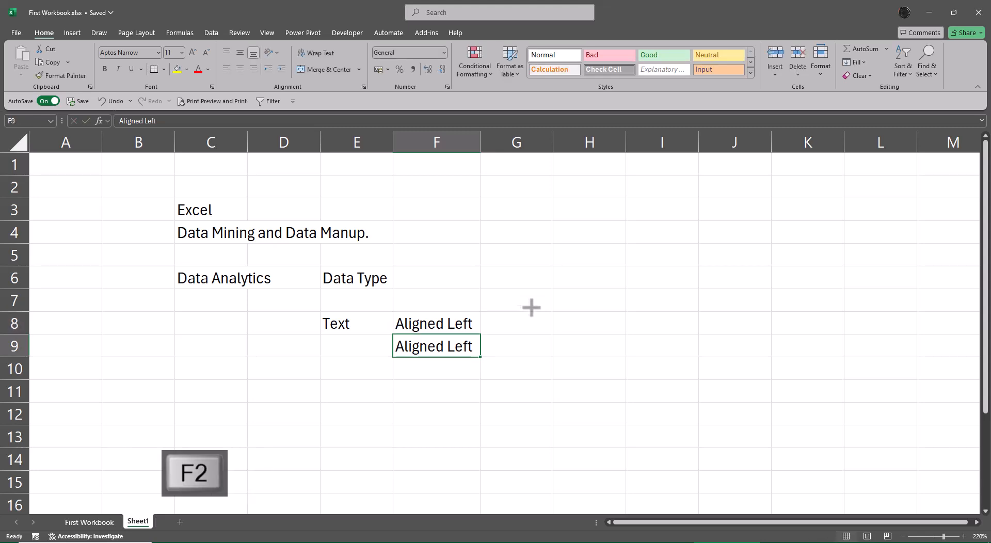
Change the label in F9 to "Aligned Right" and autofit column F to it.
{"action": "key", "text": "F2"}
{"action": "key", "text": "BackSpace"}
{"action": "key", "text": "BackSpace"}
{"action": "key", "text": "BackSpace"}
{"action": "key", "text": "BackSpace"}
{"action": "type", "text": "Right"}
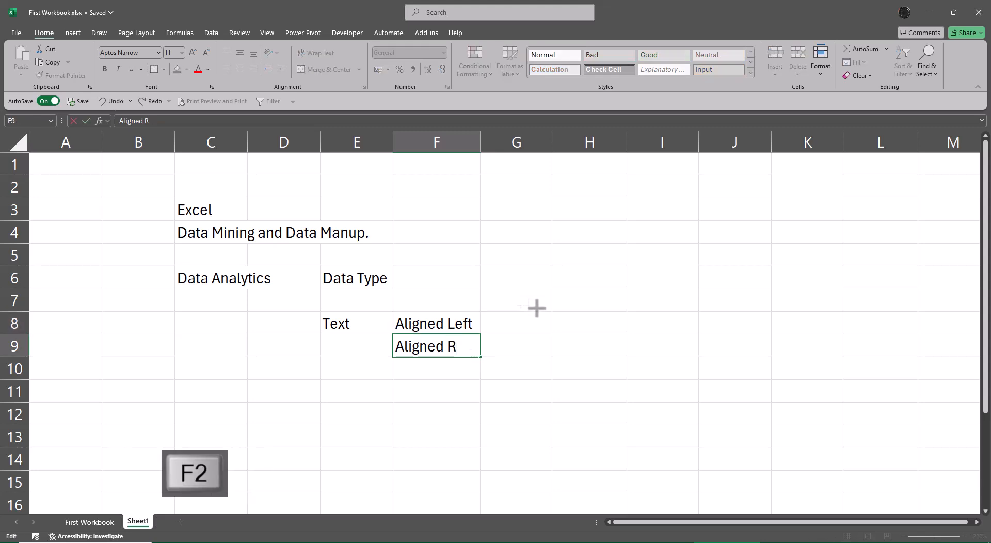
{"action": "key", "text": "Return"}
{"action": "key", "text": "Up"}
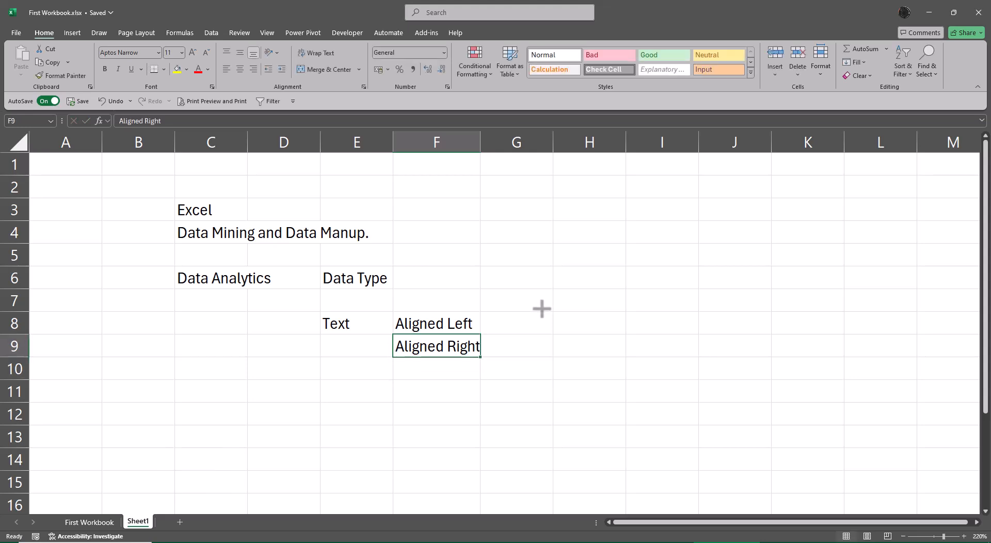
{"action": "key", "text": "alt+o"}
{"action": "key", "text": "c"}
{"action": "key", "text": "a"}
Enter the number 12 in E9, 12.5 in E10 and the date 1-1-2025 in E11.
{"action": "key", "text": "Left"}
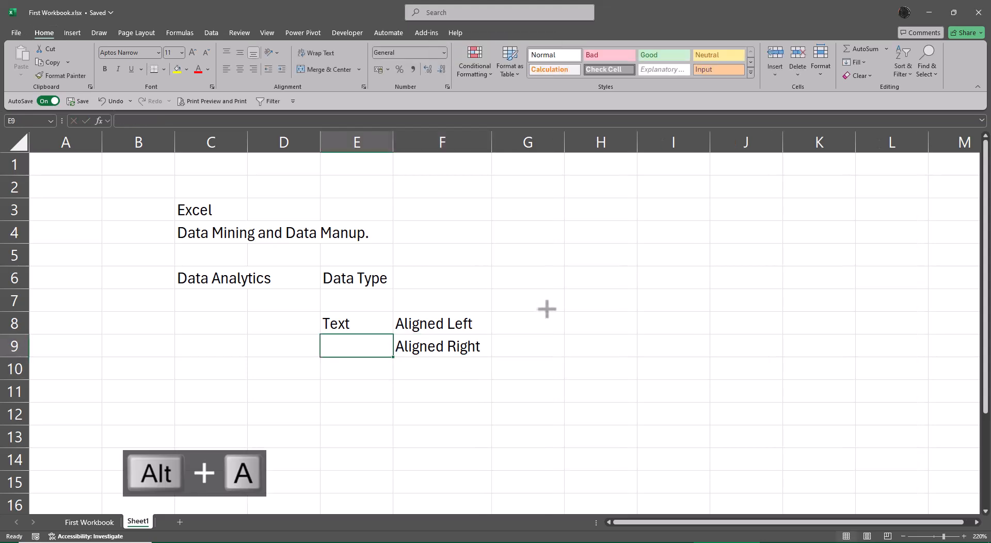
{"action": "type", "text": "12"}
{"action": "key", "text": "Return"}
{"action": "type", "text": "12.5"}
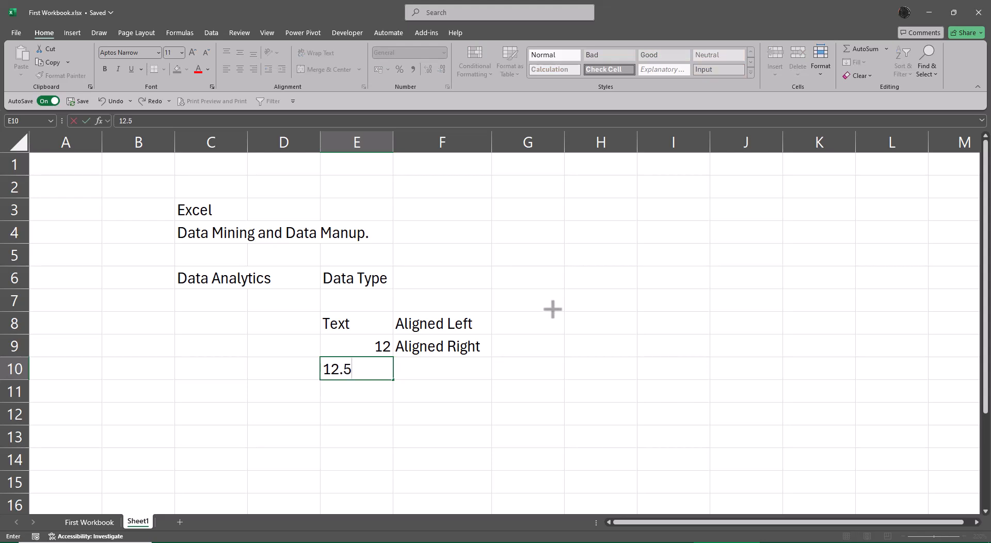
{"action": "key", "text": "Return"}
{"action": "type", "text": "1-1-2025"}
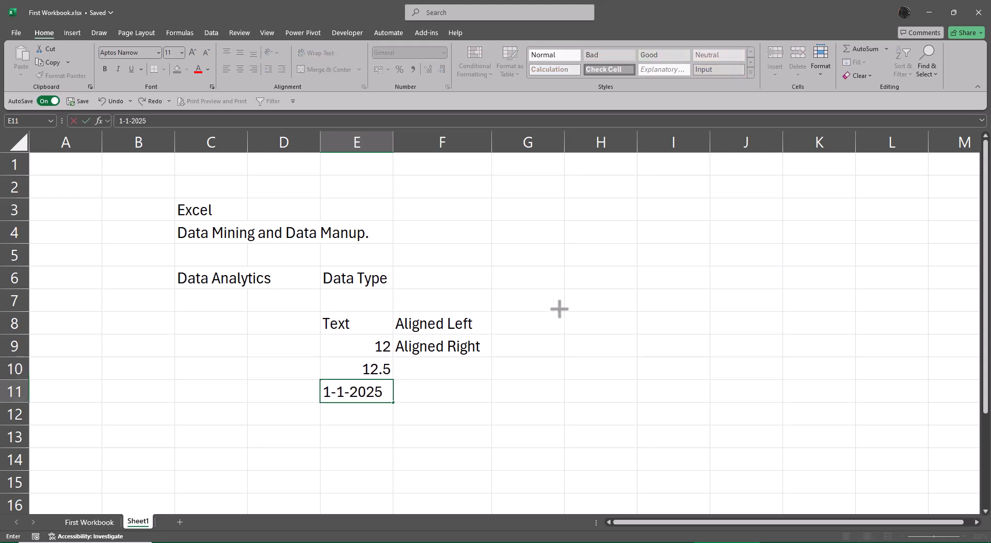
{"action": "key", "text": "Return"}
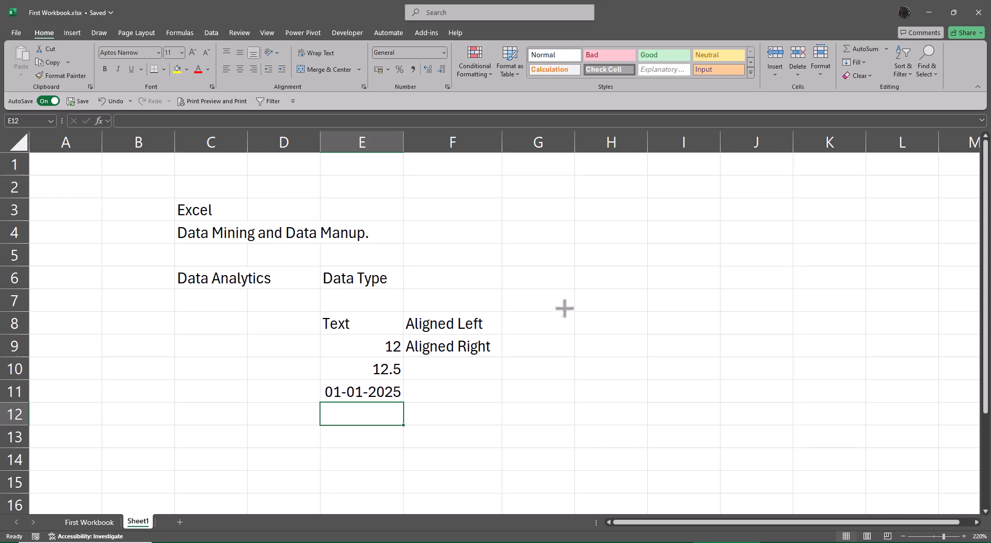
Merge and center cells F9:F11 and align the "Aligned Right" label to the vertical middle.
{"action": "key", "text": "Right"}
{"action": "key", "text": "Up"}
{"action": "key", "text": "shift+Up"}
{"action": "key", "text": "shift+Up"}
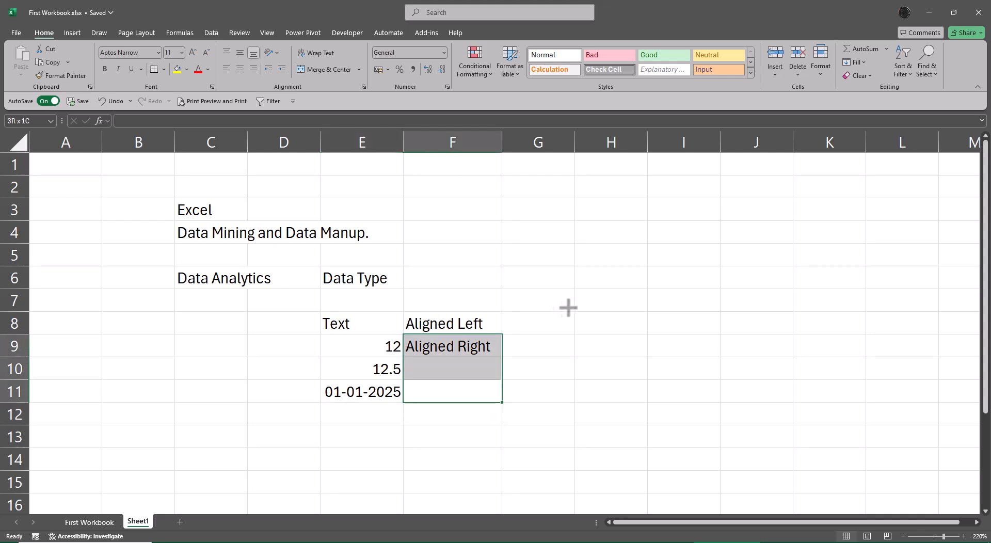
{"action": "left_click", "coordinate": [330, 73]}
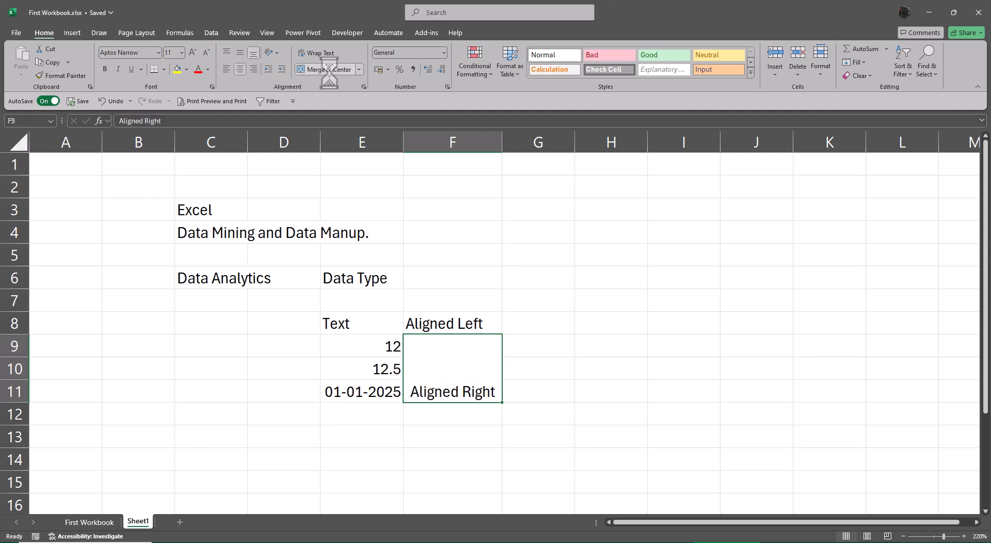
{"action": "left_click", "coordinate": [241, 52]}
Enter "Boolean" in cell H8 and the value True in cell I8.
{"action": "left_click", "coordinate": [573, 321]}
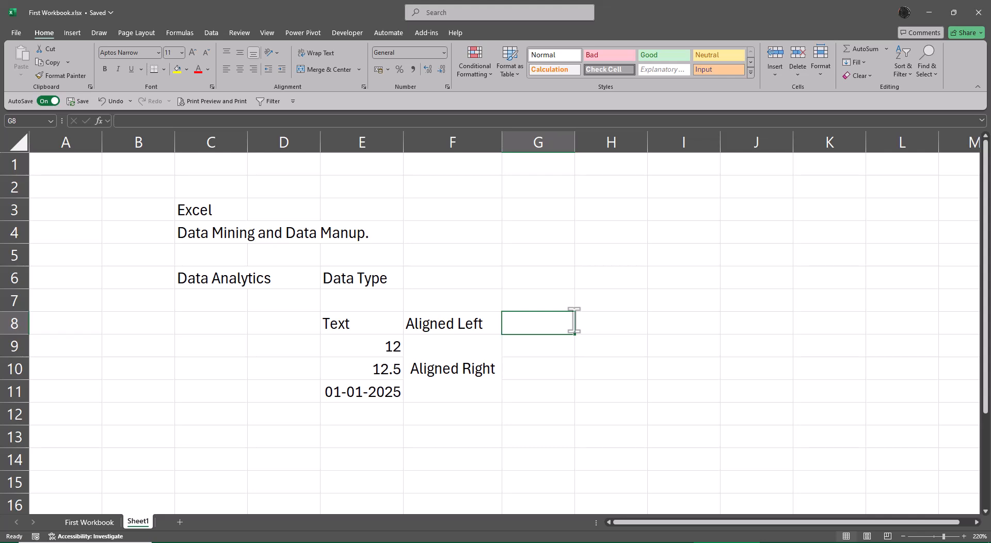
{"action": "key", "text": "Right"}
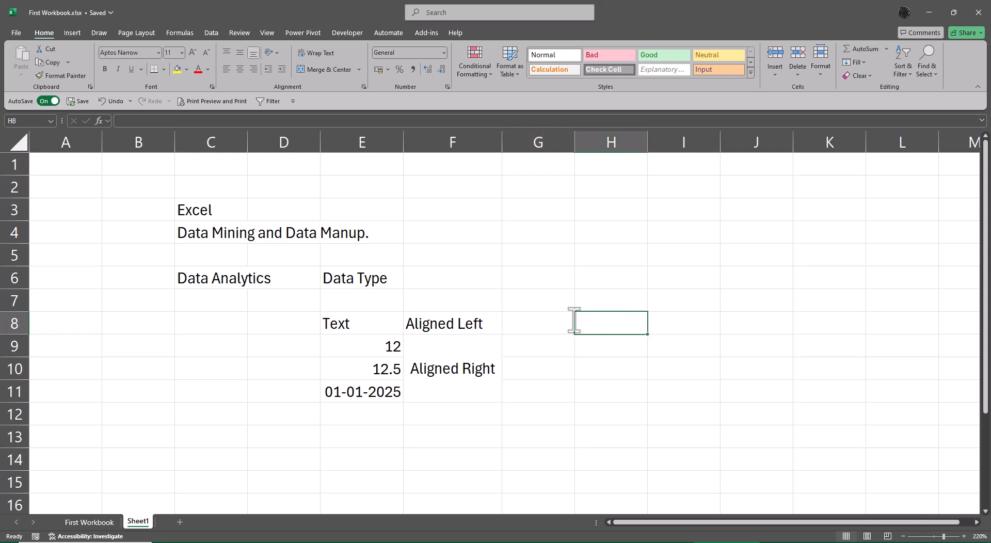
{"action": "type", "text": "Boolean"}
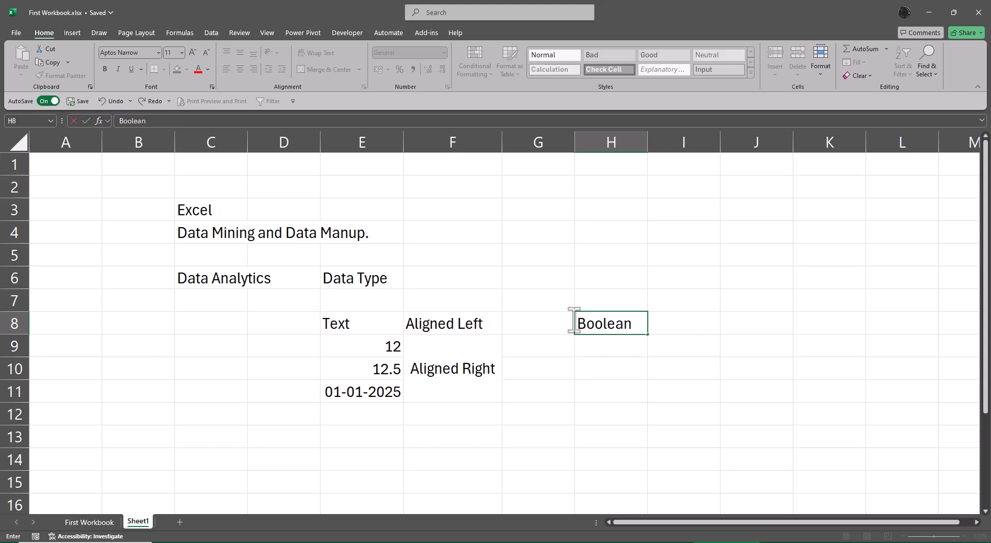
{"action": "key", "text": "Return"}
{"action": "key", "text": "Up"}
{"action": "key", "text": "Right"}
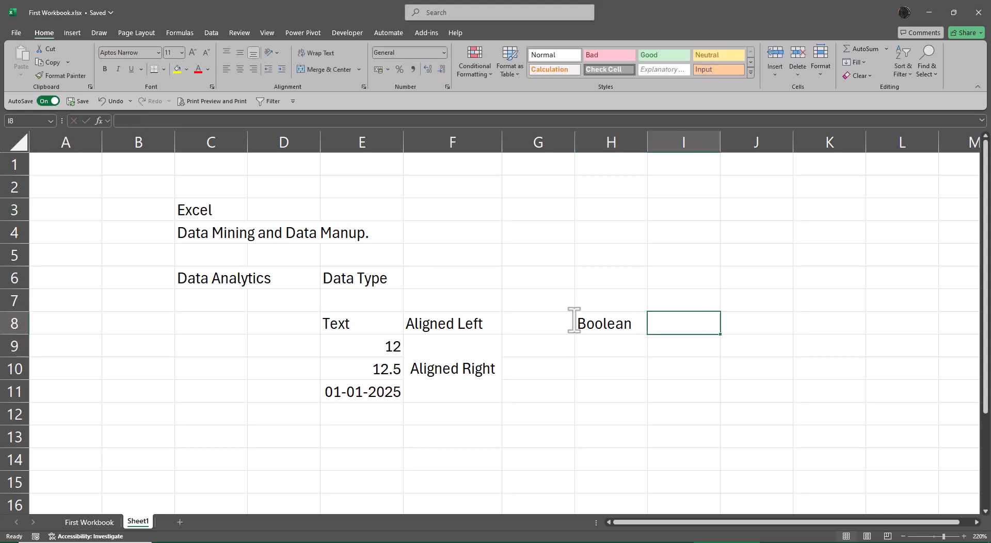
{"action": "type", "text": "True"}
{"action": "key", "text": "Return"}
Copy the "Aligned Left" label from F8 into cell J8.
{"action": "key", "text": "Up"}
{"action": "key", "text": "Left"}
{"action": "key", "text": "Left"}
{"action": "key", "text": "Left"}
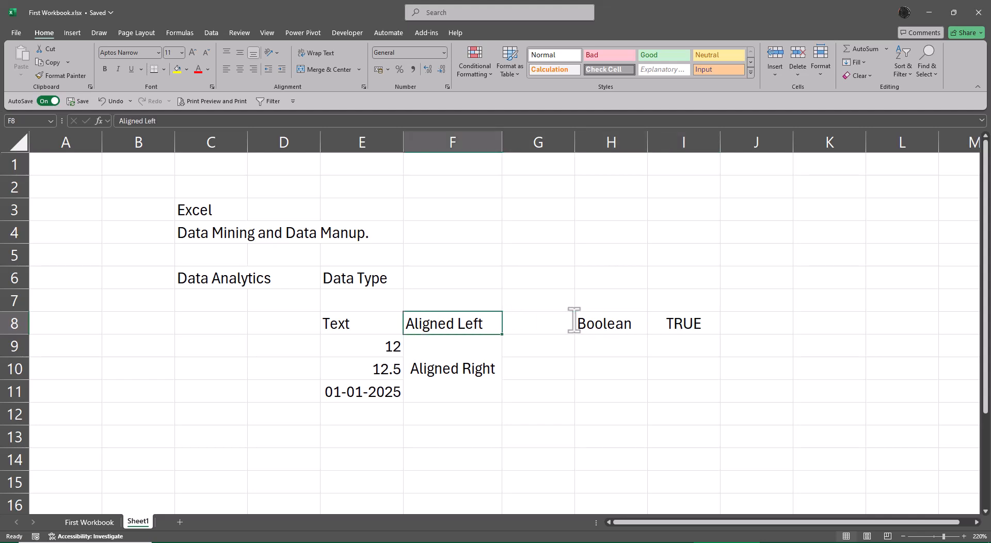
{"action": "key", "text": "ctrl+c"}
{"action": "key", "text": "Right"}
{"action": "key", "text": "Right"}
{"action": "key", "text": "Right"}
{"action": "key", "text": "Right"}
{"action": "key", "text": "ctrl+v"}
Change the label in J8 to "Aligned Center" and autofit the width of column J.
{"action": "key", "text": "F2"}
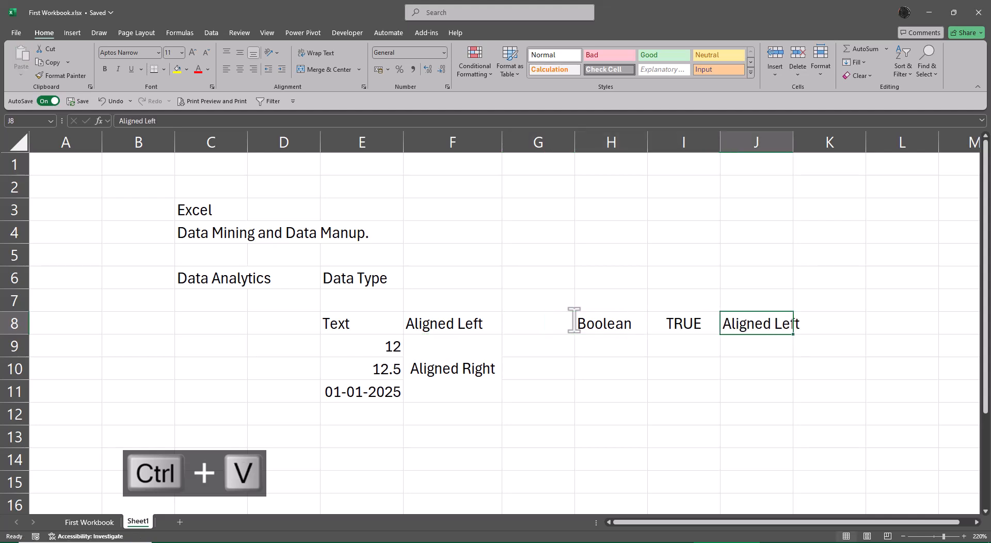
{"action": "key", "text": "BackSpace"}
{"action": "key", "text": "BackSpace"}
{"action": "key", "text": "BackSpace"}
{"action": "key", "text": "BackSpace"}
{"action": "type", "text": "Ce"}
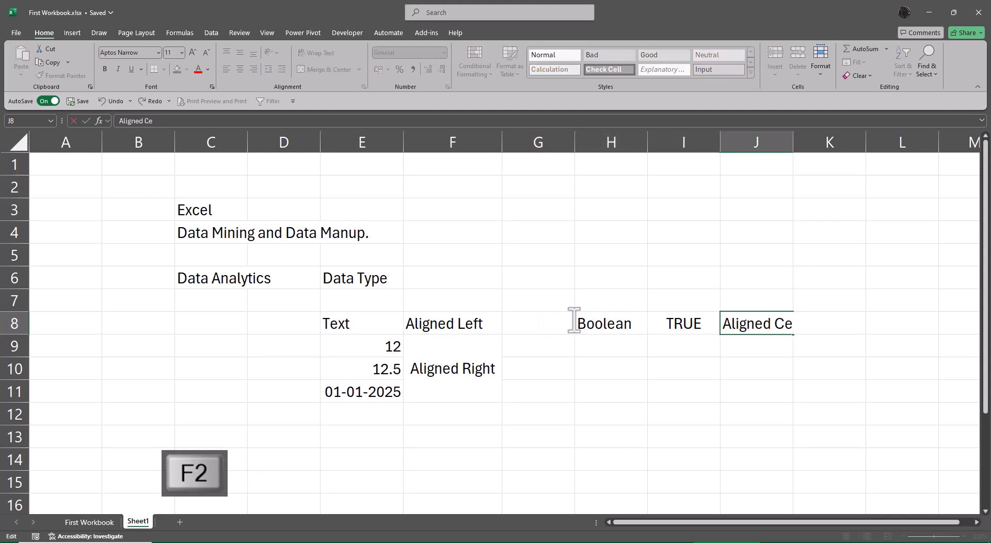
{"action": "type", "text": "nt"}
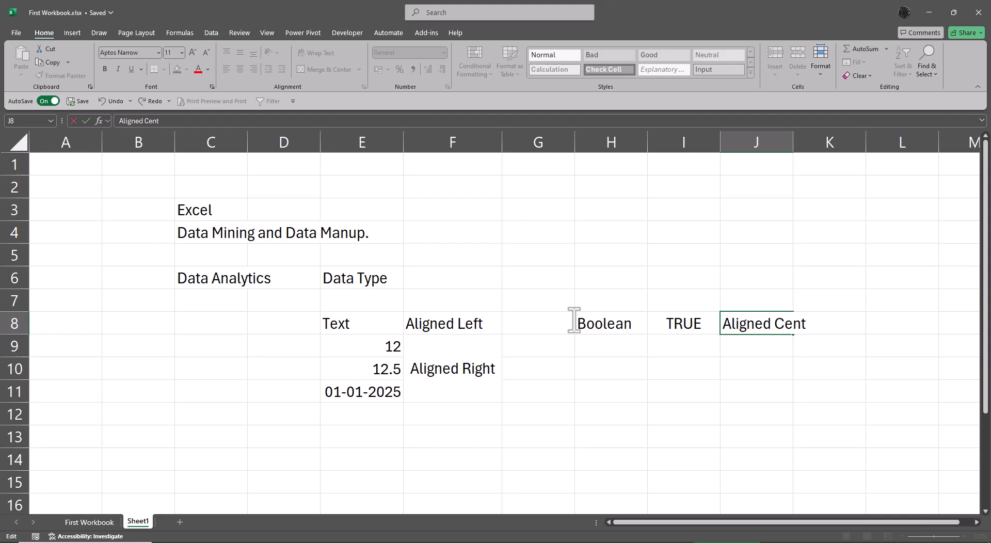
{"action": "type", "text": "er"}
{"action": "key", "text": "Return"}
{"action": "key", "text": "Up"}
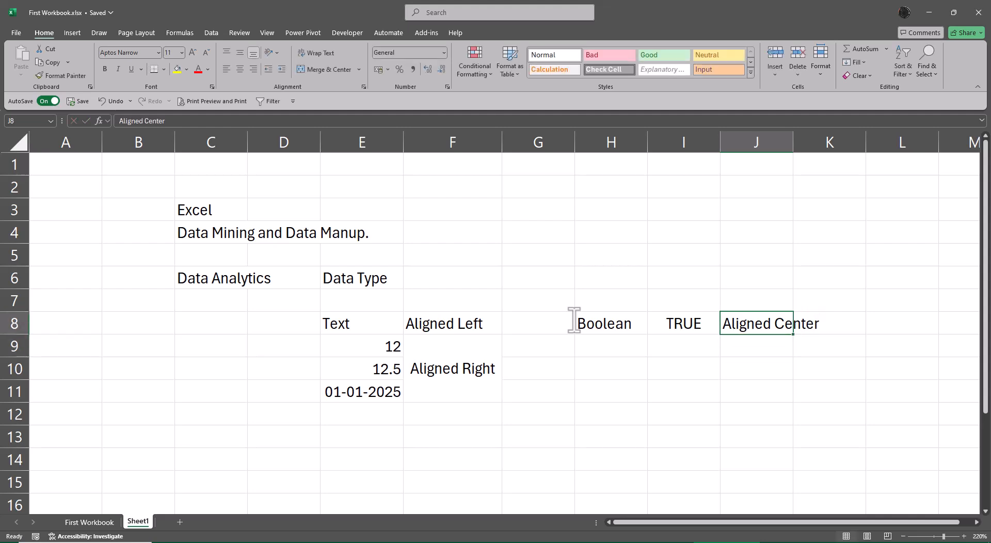
{"action": "key", "text": "alt+h"}
{"action": "key", "text": "o"}
{"action": "key", "text": "i"}
{"action": "key", "text": "Return"}
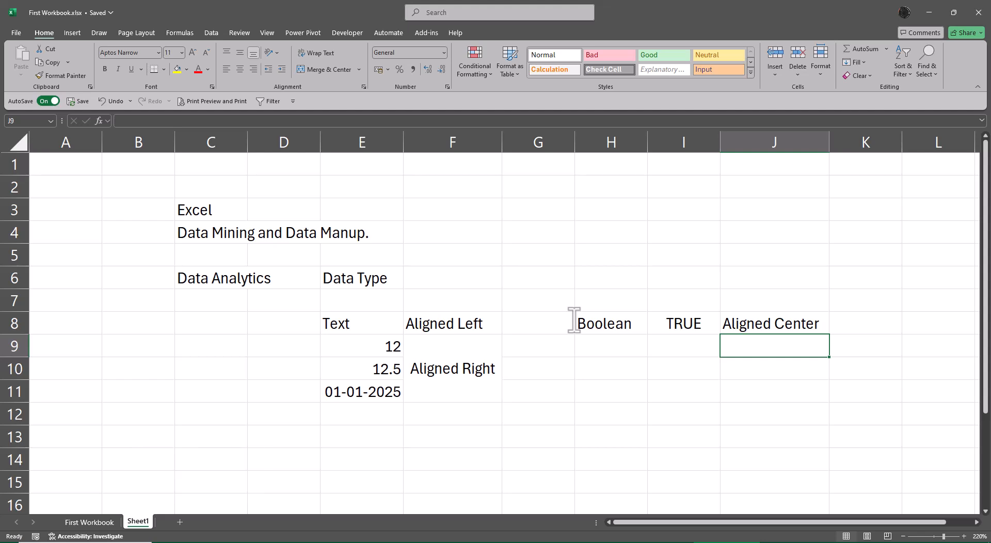
Enter a formula in cell I10 that multiplies the text in E8 by the number in E10 (=E8*E10).
{"action": "key", "text": "Left"}
{"action": "key", "text": "Down"}
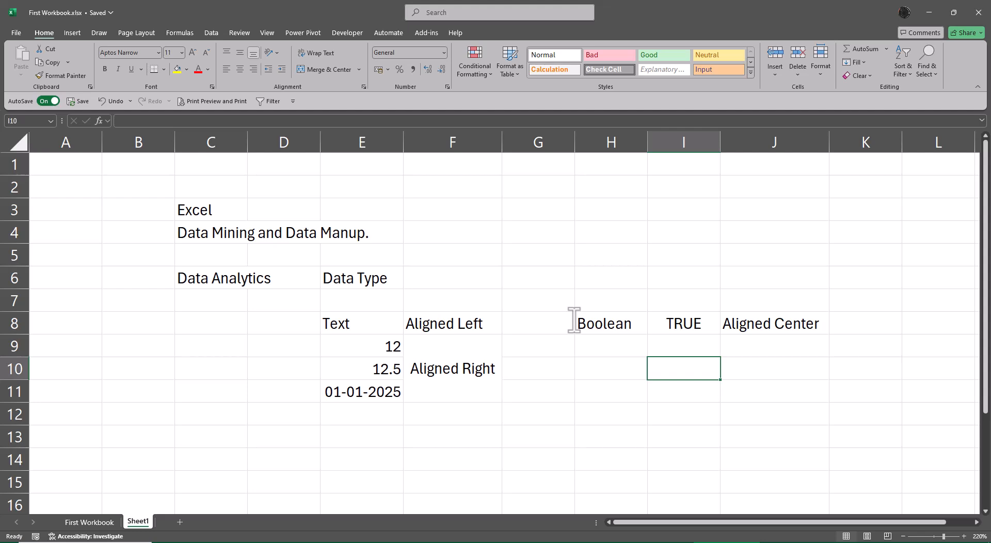
{"action": "type", "text": "="}
{"action": "key", "text": "Left"}
{"action": "key", "text": "Left"}
{"action": "key", "text": "Left"}
{"action": "key", "text": "Left"}
{"action": "key", "text": "Up"}
{"action": "key", "text": "Up"}
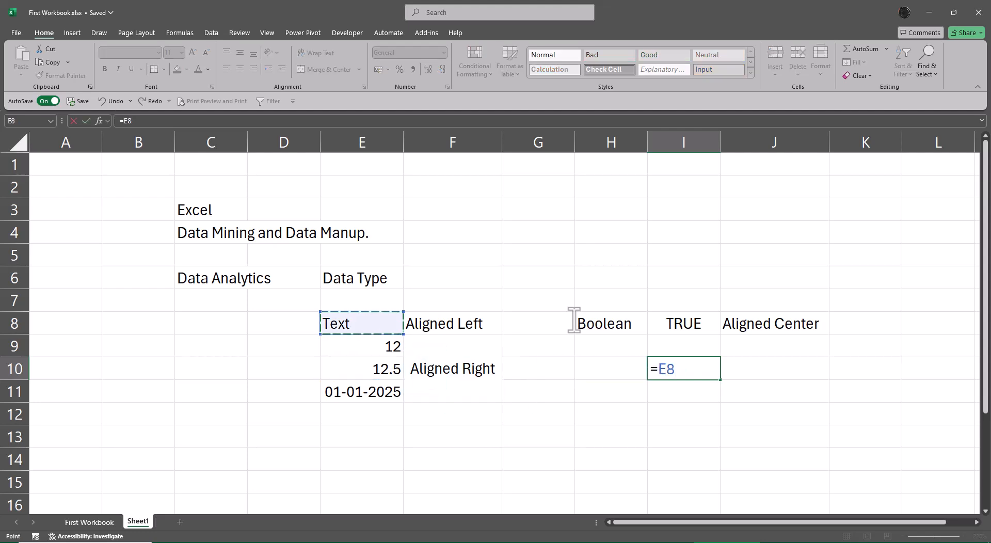
{"action": "type", "text": "*"}
{"action": "key", "text": "Left"}
{"action": "key", "text": "Left"}
{"action": "key", "text": "Left"}
{"action": "key", "text": "Up"}
{"action": "key", "text": "Left"}
{"action": "key", "text": "Down"}
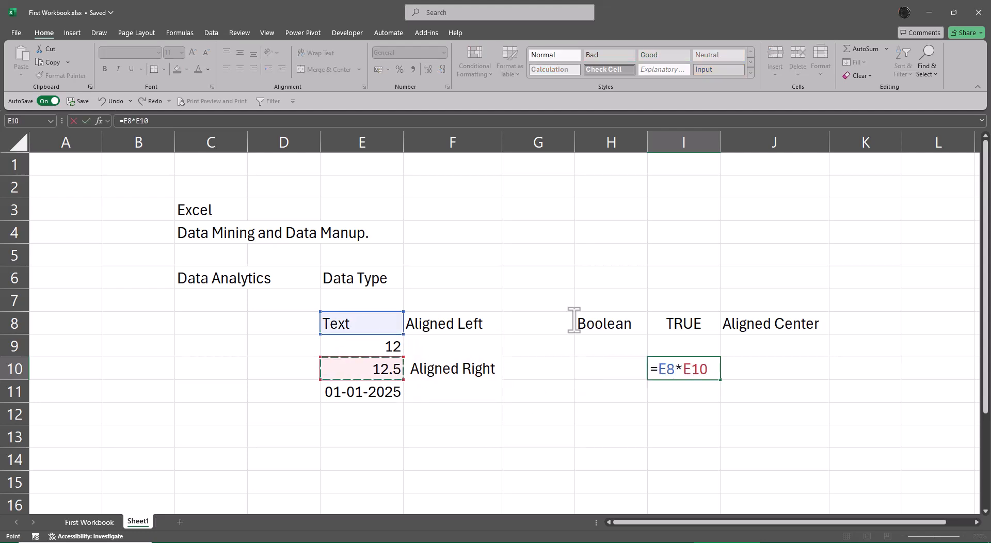
{"action": "key", "text": "Return"}
{"action": "key", "text": "Up"}
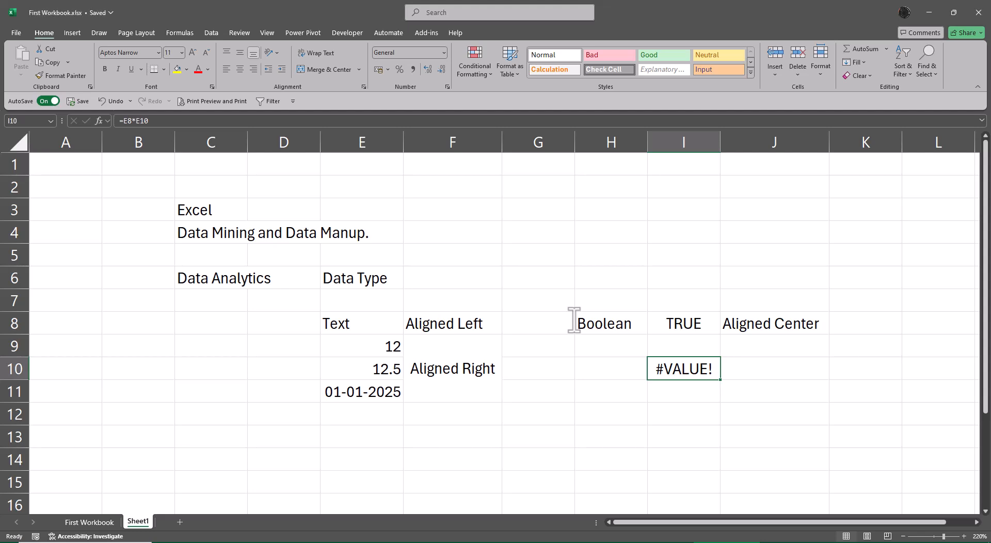
Show the formula of I10 as text in cell J10 using FORMULATEXT.
{"action": "key", "text": "Right"}
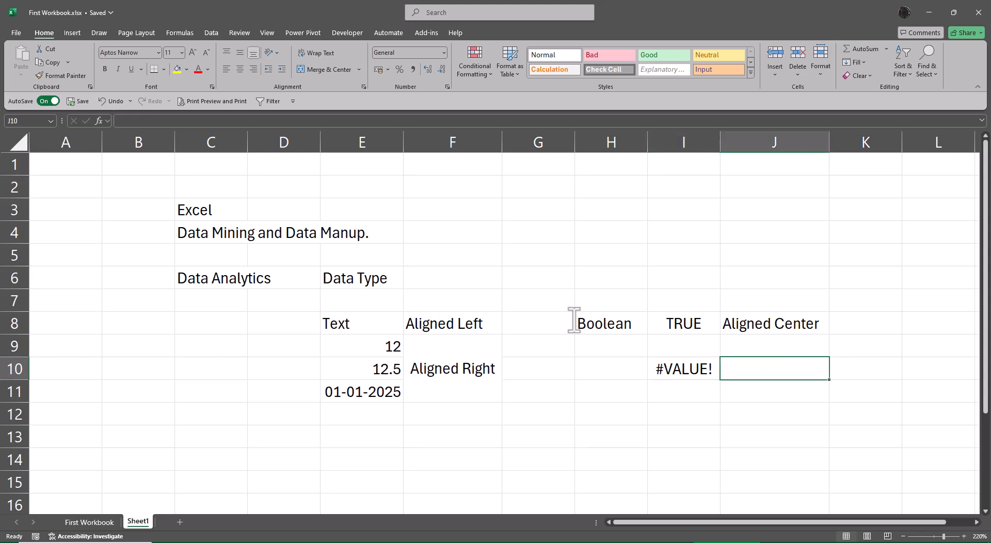
{"action": "type", "text": "=form"}
{"action": "key", "text": "Tab"}
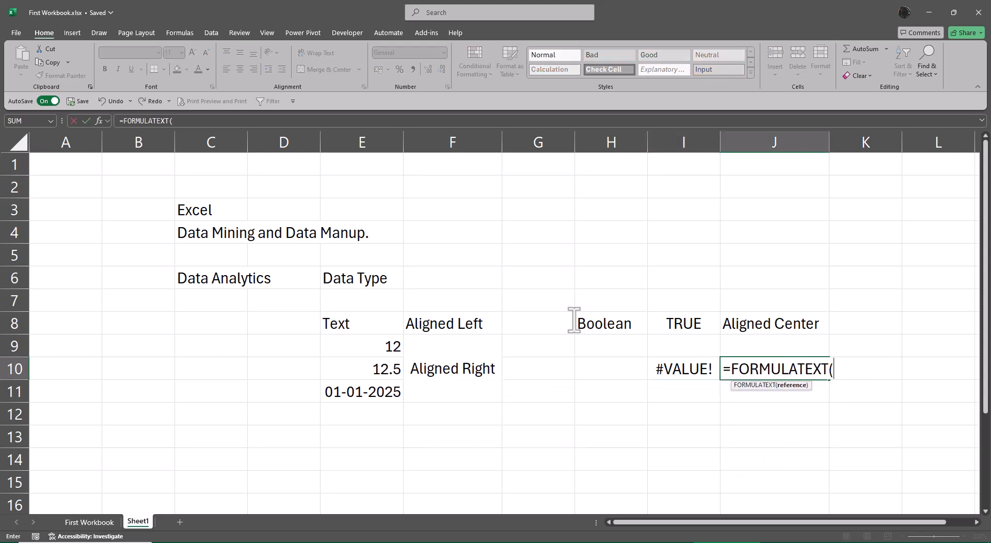
{"action": "key", "text": "Left"}
{"action": "key", "text": "Return"}
{"action": "key", "text": "Up"}
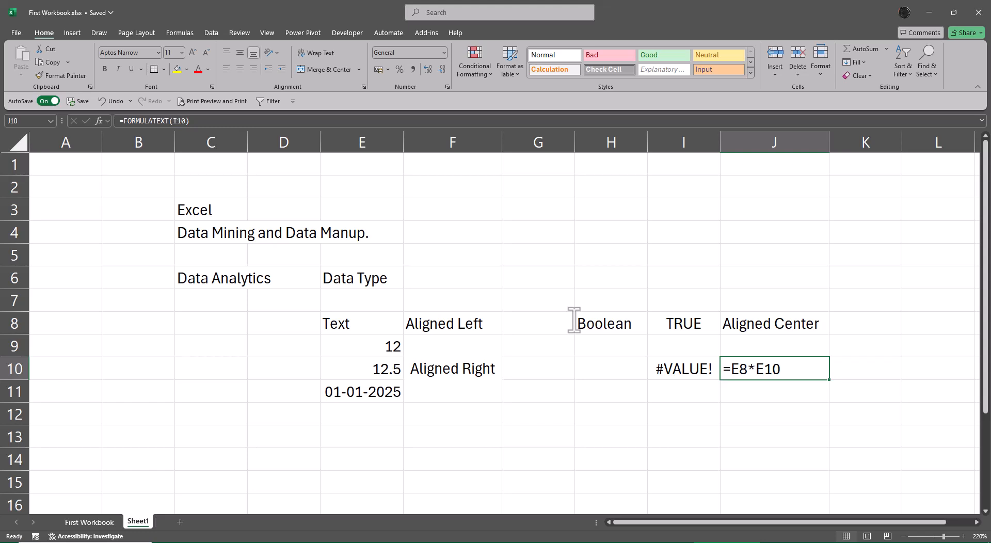
Label the formula example by entering "Error" in cell H10.
{"action": "key", "text": "Left"}
{"action": "key", "text": "Left"}
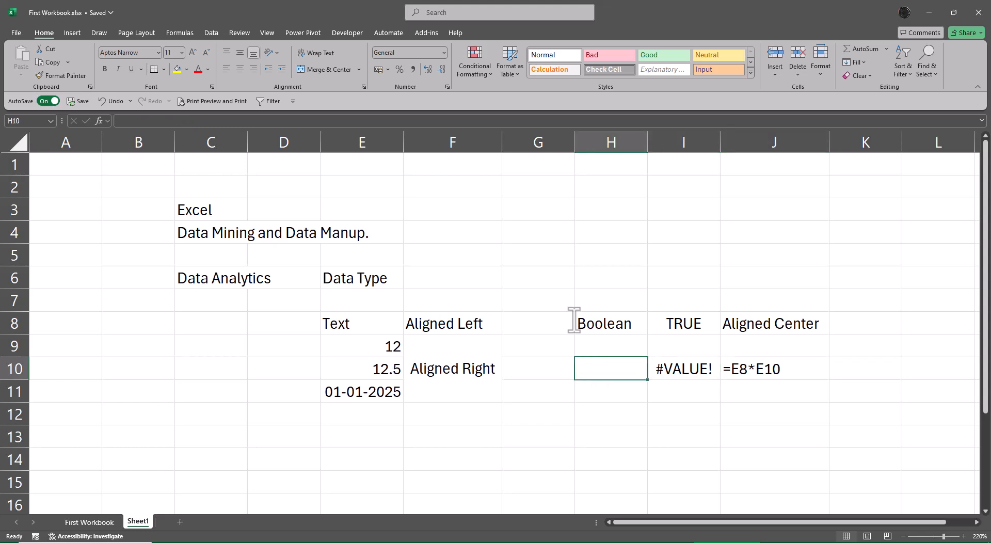
{"action": "type", "text": "Error"}
{"action": "key", "text": "Return"}
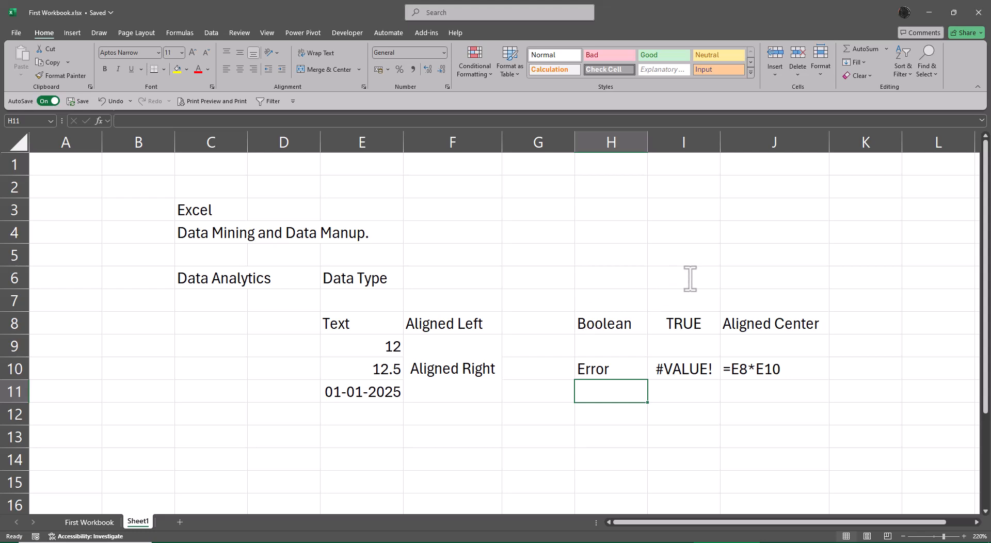
Enter the heading "Number Formatting" in cell C14.
{"action": "scroll", "coordinate": [545, 308], "scroll_direction": "down", "scroll_amount": 3}
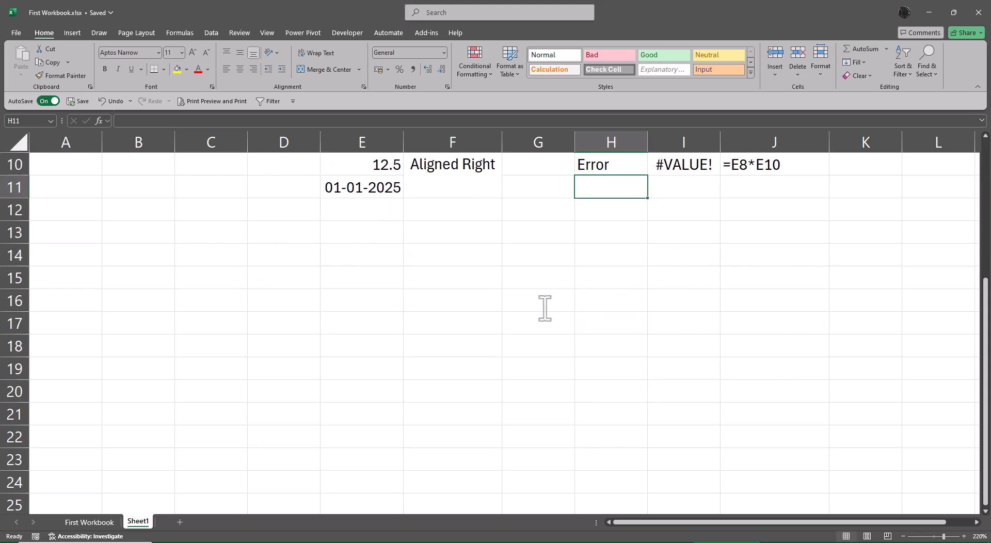
{"action": "left_click", "coordinate": [192, 246]}
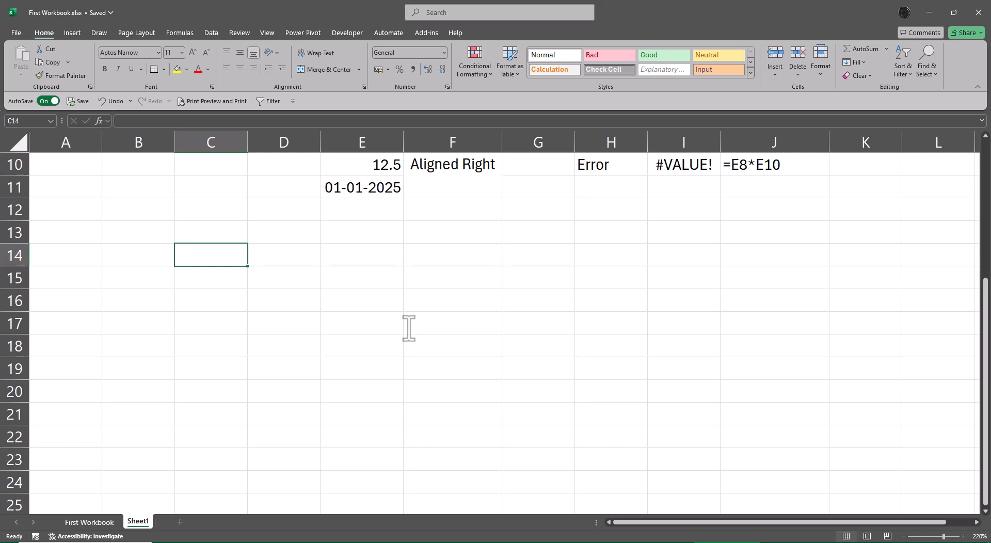
{"action": "type", "text": "Nu"}
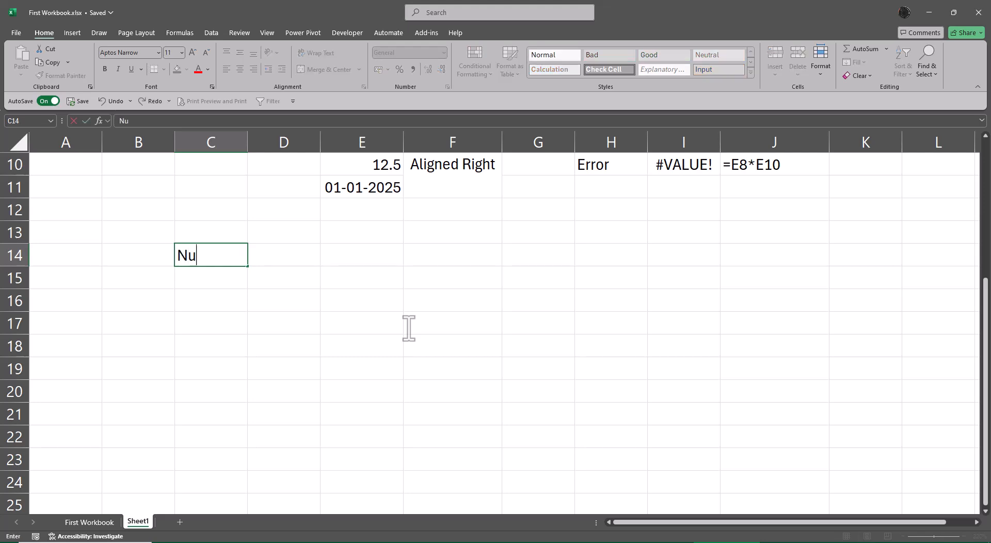
{"action": "type", "text": "mber Formatting"}
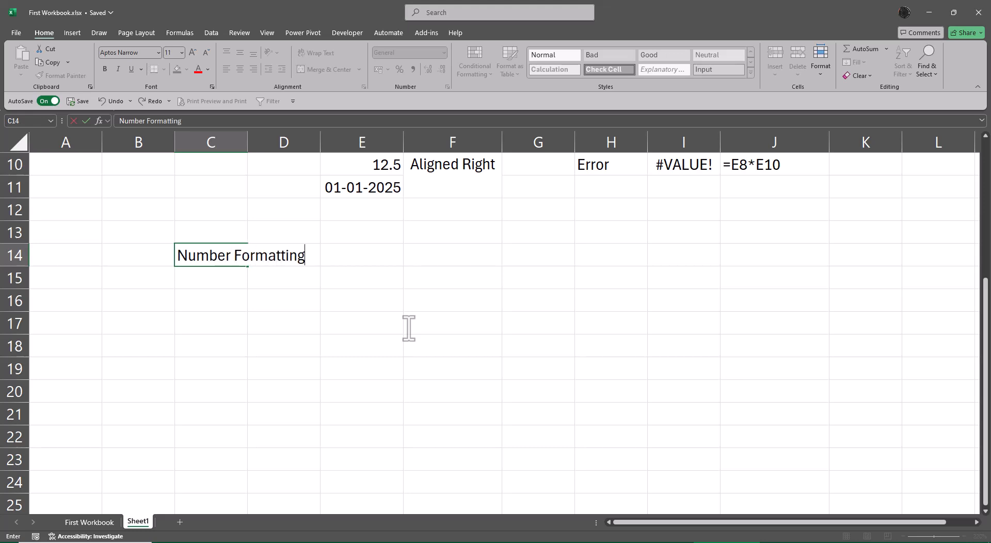
{"action": "key", "text": "Return"}
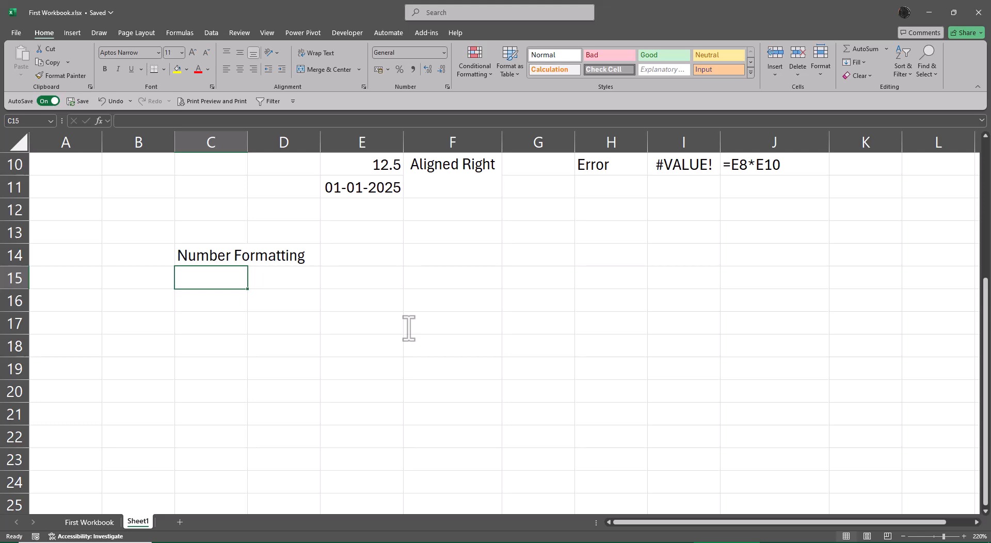
Apply the comma number style to the value in cell E10.
{"action": "scroll", "coordinate": [381, 319], "scroll_direction": "down", "scroll_amount": 2}
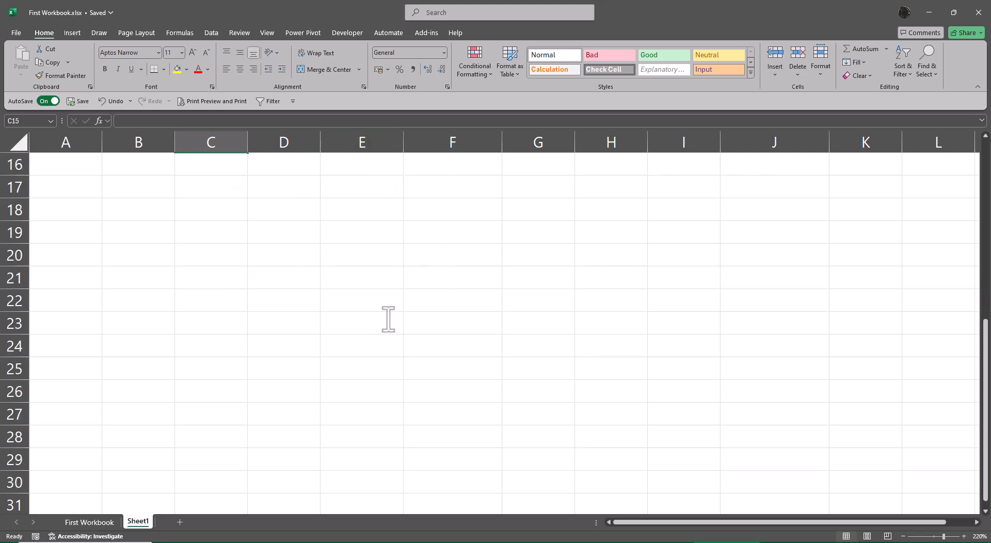
{"action": "scroll", "coordinate": [386, 317], "scroll_direction": "up", "scroll_amount": 1}
{"action": "scroll", "coordinate": [385, 314], "scroll_direction": "up", "scroll_amount": 2}
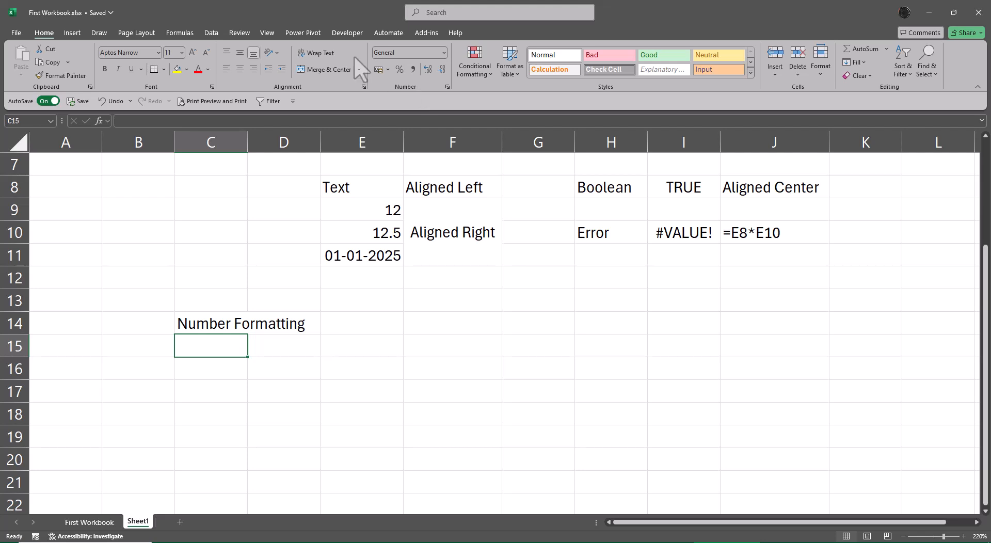
{"action": "left_click", "coordinate": [363, 227]}
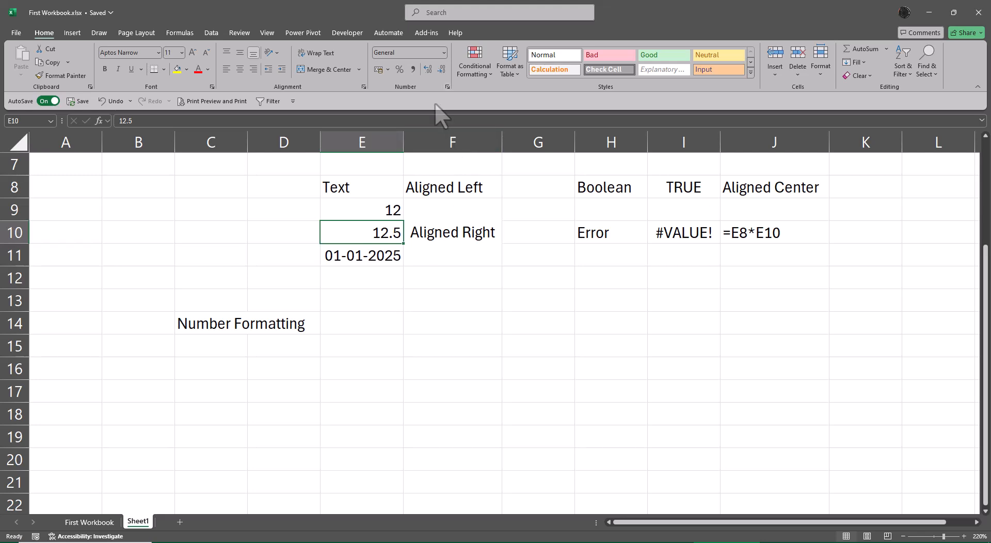
{"action": "left_click", "coordinate": [413, 69]}
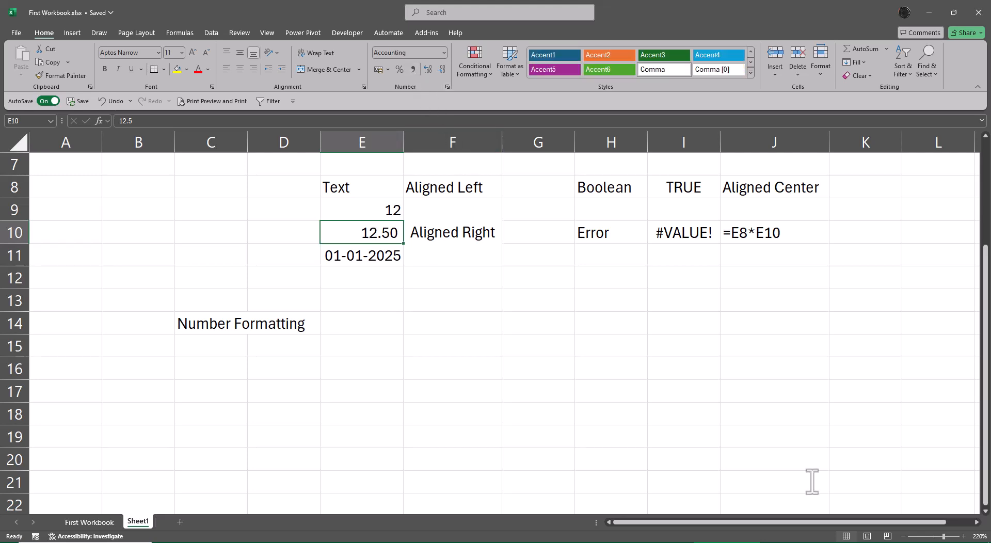
{"action": "left_click", "coordinate": [445, 341]}
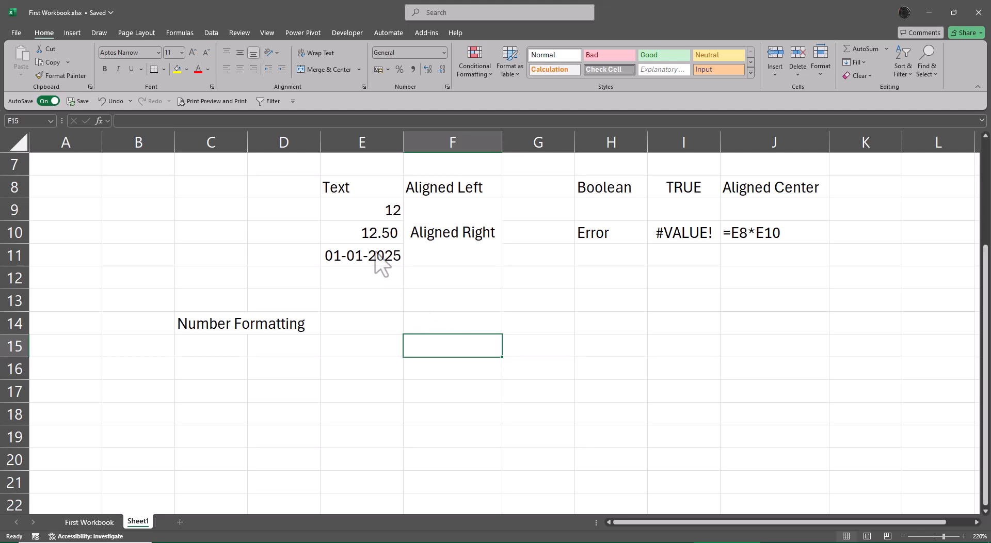
Compare the formatted display of cell E10 with its underlying value in edit mode, leaving the cell's content as it is.
{"action": "left_click", "coordinate": [367, 236]}
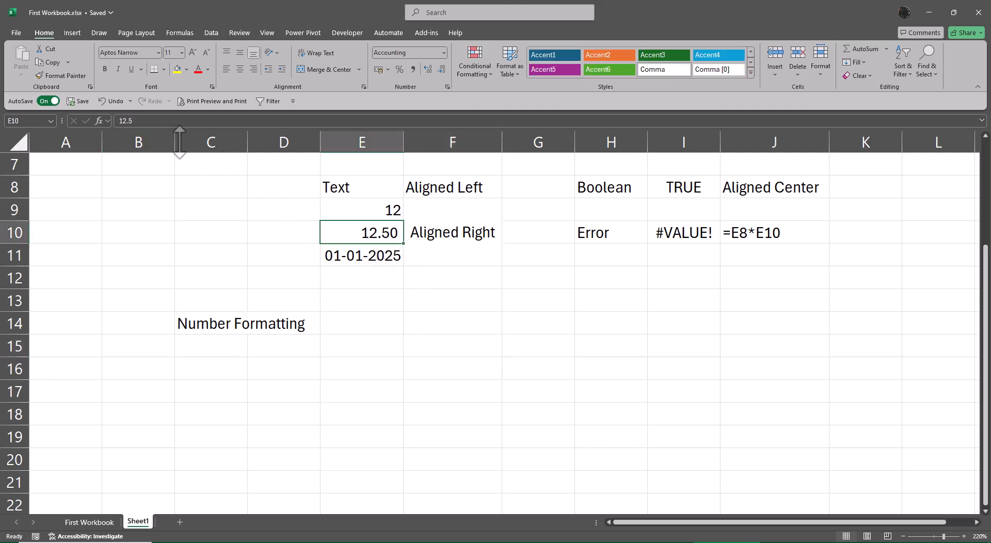
{"action": "left_click", "coordinate": [146, 124]}
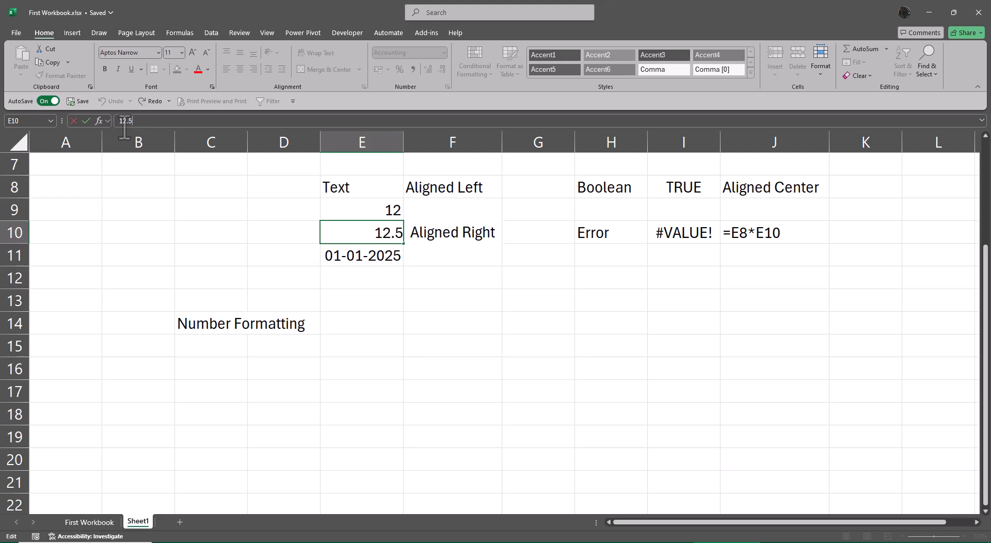
{"action": "left_click", "coordinate": [472, 305]}
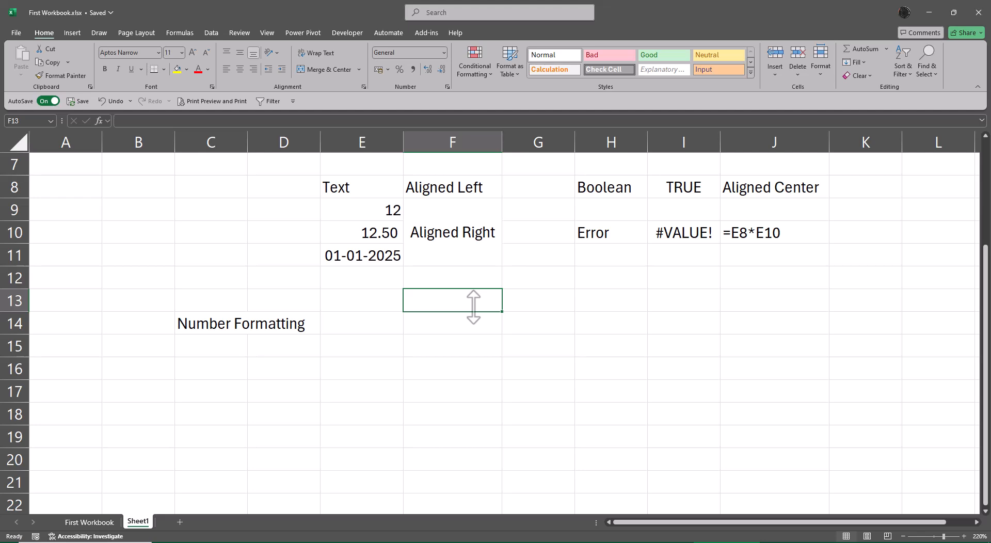
{"action": "left_click", "coordinate": [370, 237]}
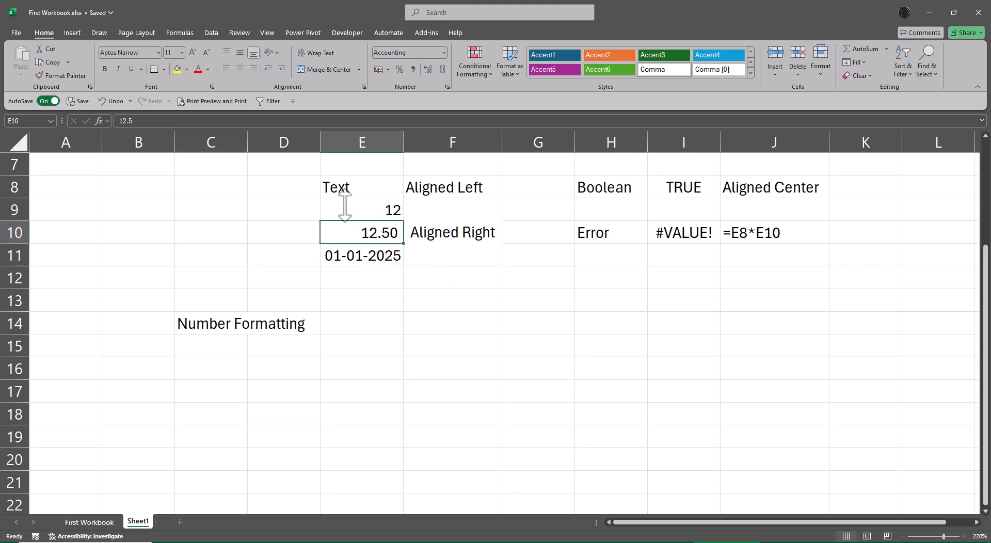
{"action": "left_click", "coordinate": [166, 124]}
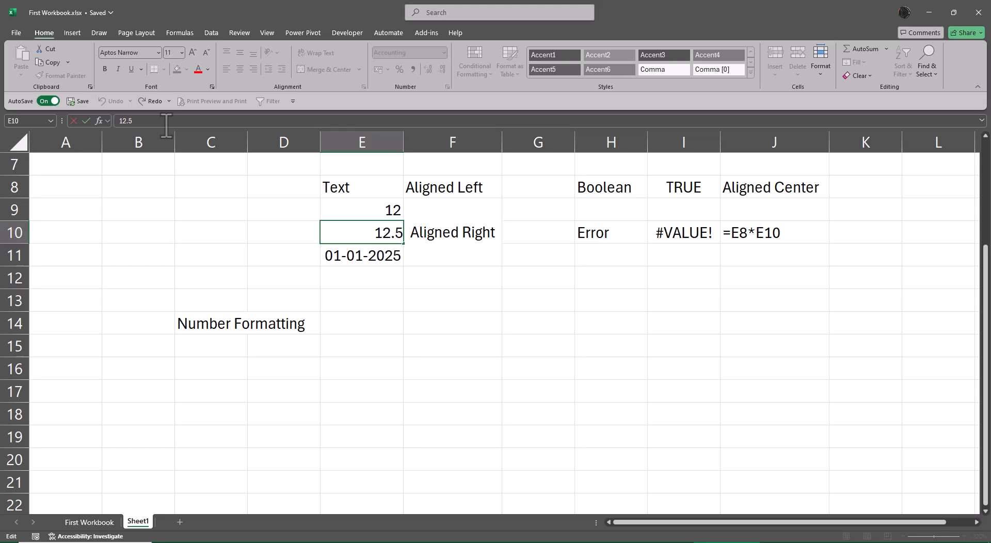
{"action": "left_click", "coordinate": [469, 356]}
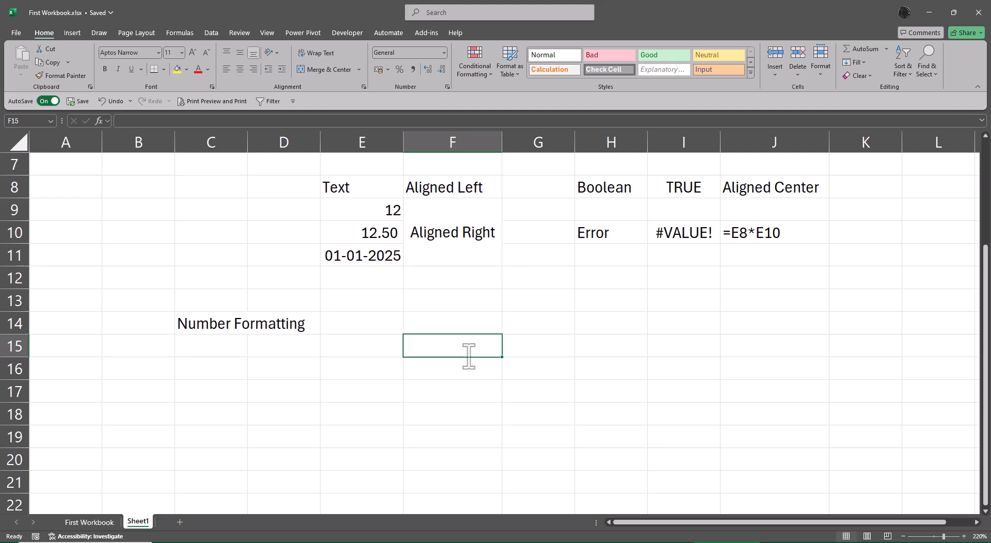
{"action": "left_click", "coordinate": [363, 235]}
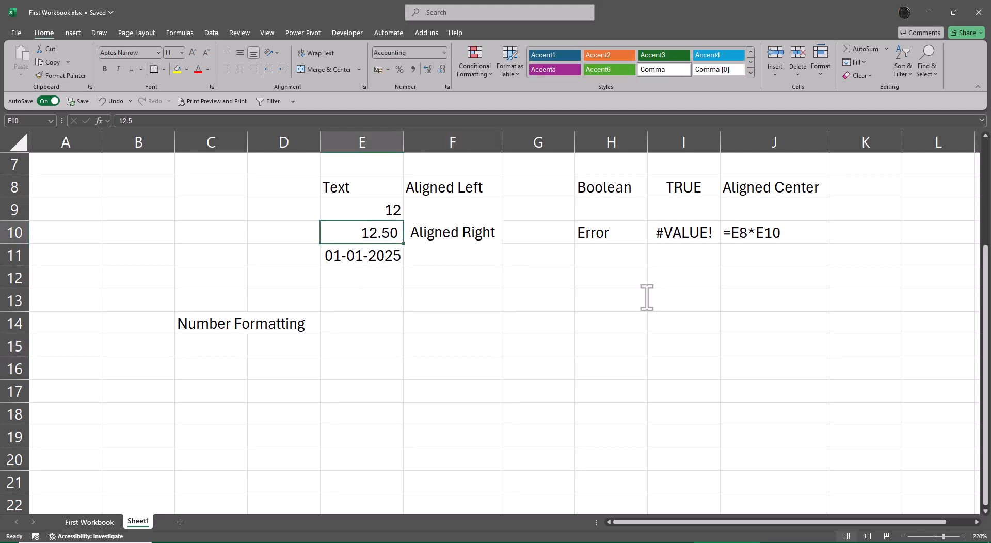
{"action": "key", "text": "F2"}
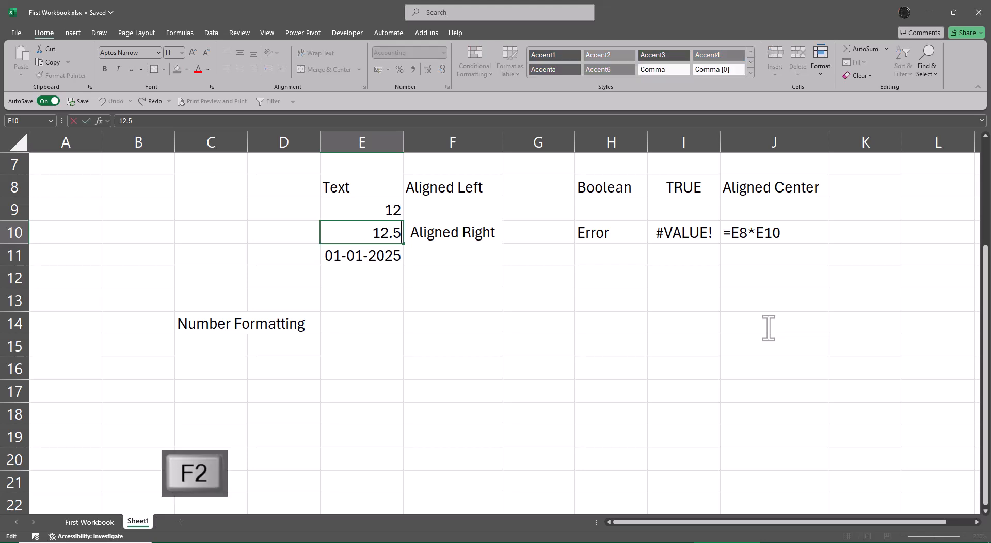
{"action": "key", "text": "Escape"}
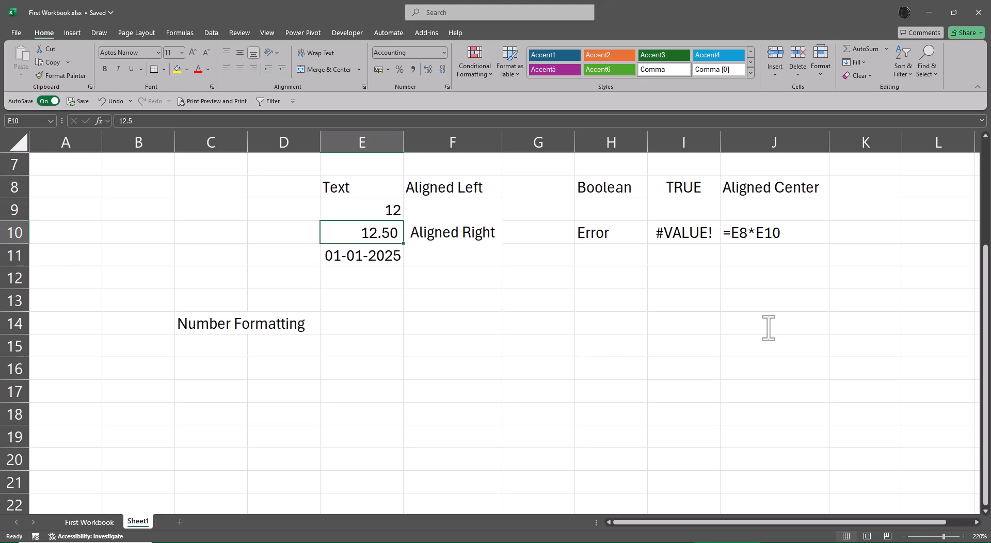
Undo the comma number style applied to cell E10.
{"action": "key", "text": "ctrl+z"}
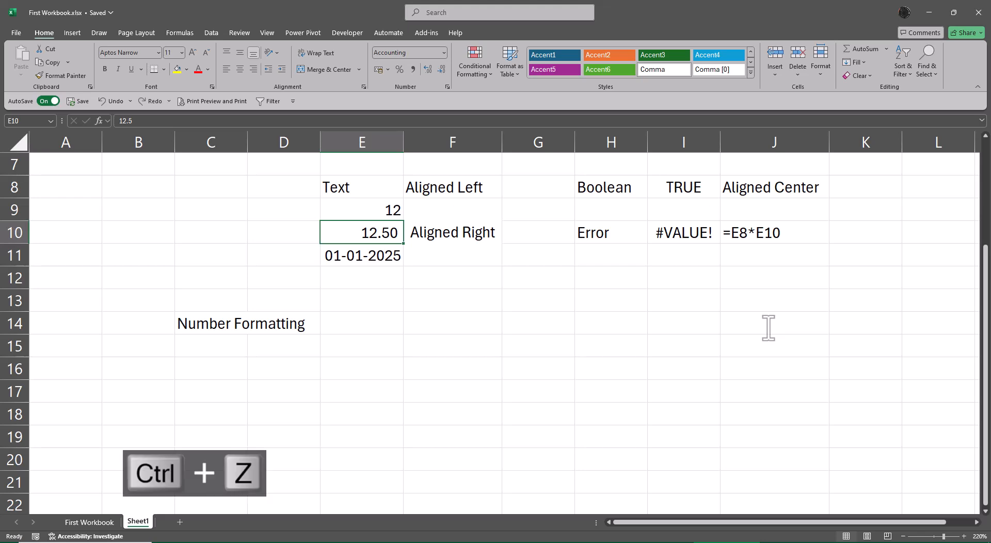
{"action": "key", "text": "ctrl+z"}
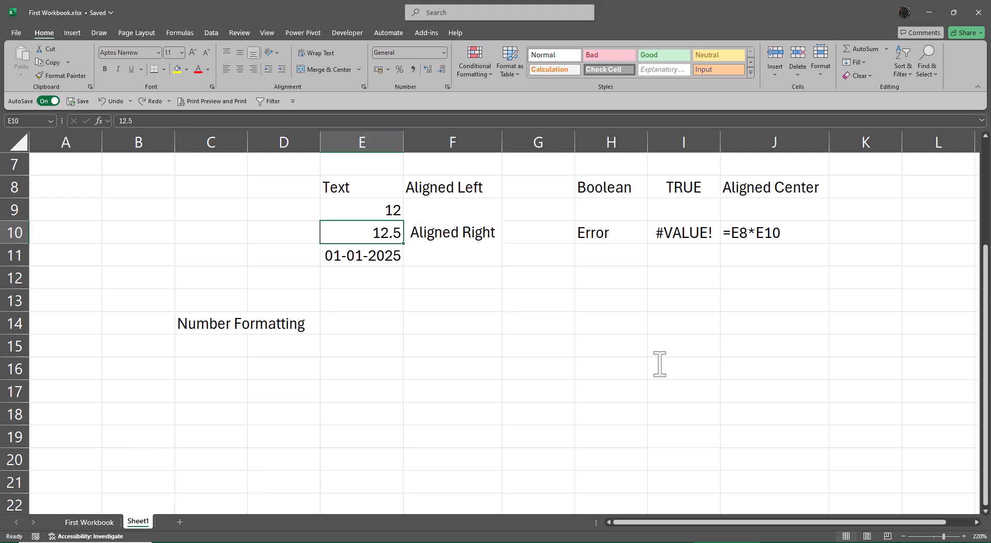
{"action": "left_click", "coordinate": [609, 384]}
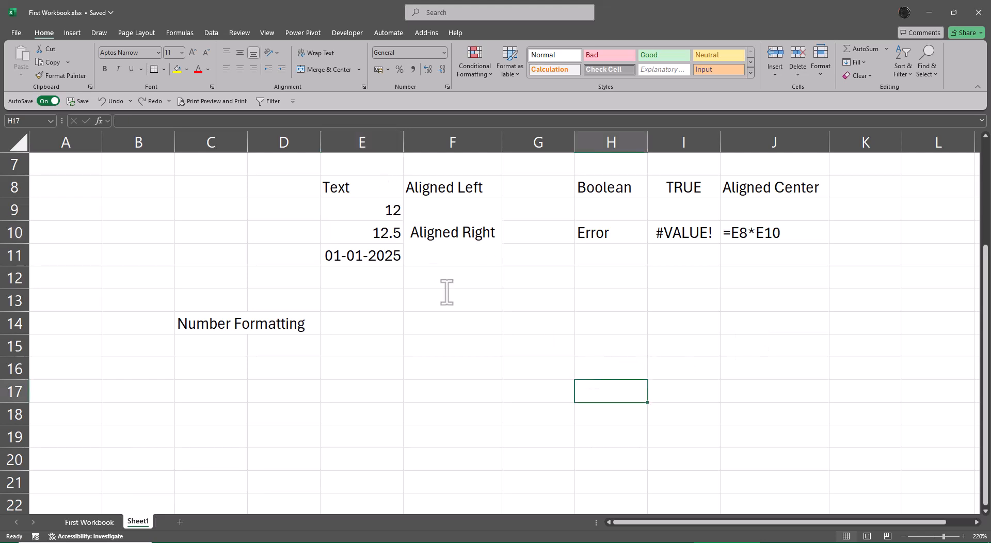
Enter a ROUND formula in cell F14 that rounds the value in cell E10 to 2 decimal places.
{"action": "left_click", "coordinate": [460, 328]}
{"action": "type", "text": "=roun"}
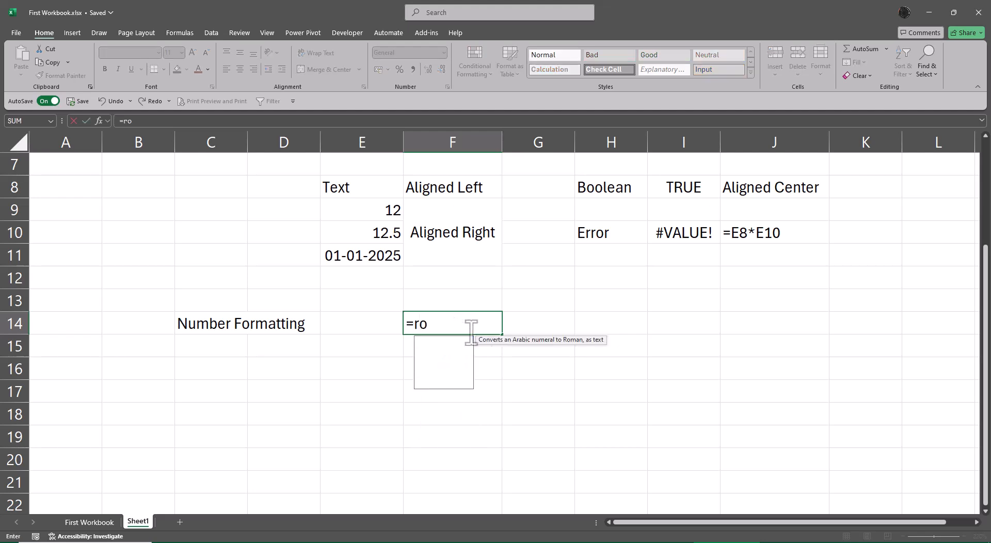
{"action": "key", "text": "Tab"}
{"action": "key", "text": "Left"}
{"action": "key", "text": "Up"}
{"action": "key", "text": "Up"}
{"action": "key", "text": "Up"}
{"action": "key", "text": "Up"}
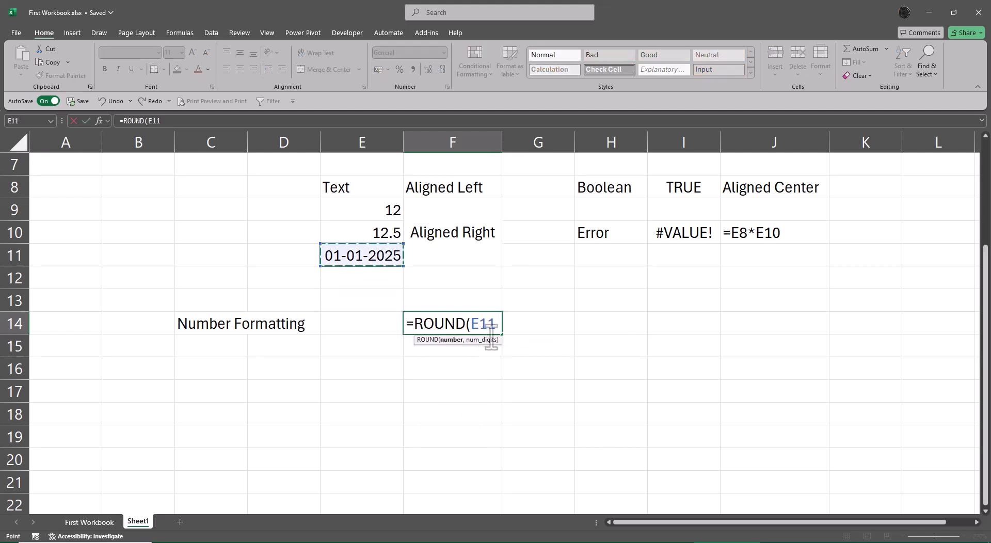
{"action": "type", "text": ","}
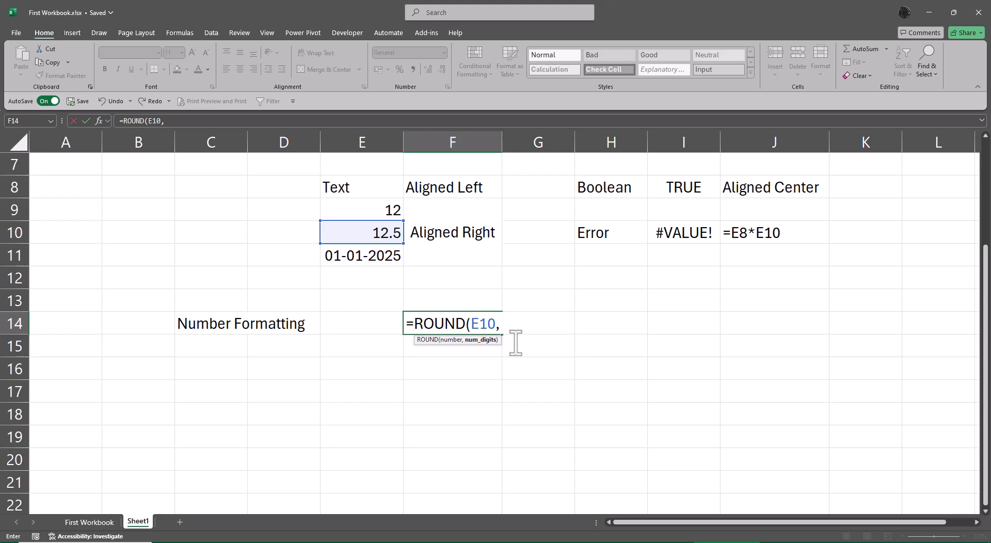
{"action": "type", "text": "2)"}
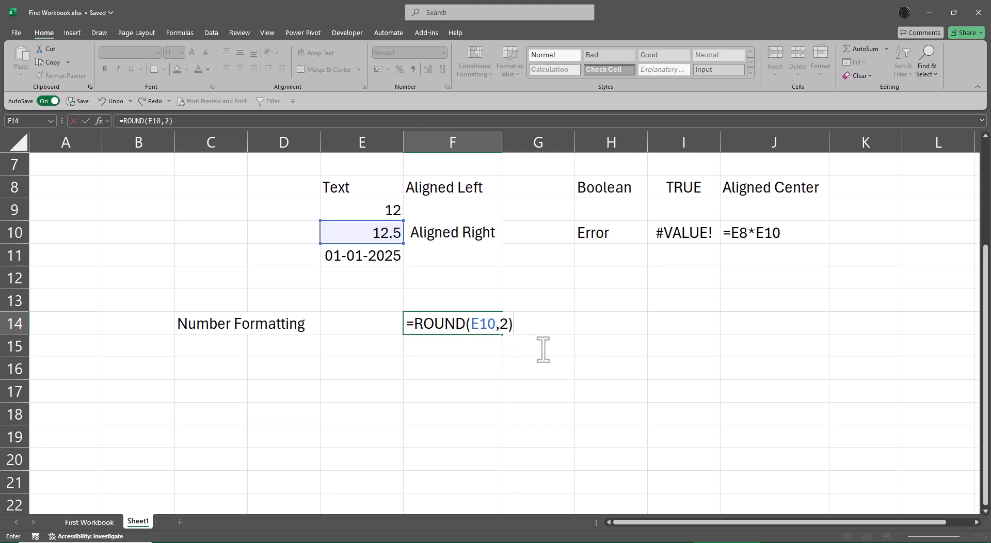
{"action": "key", "text": "Return"}
{"action": "key", "text": "Up"}
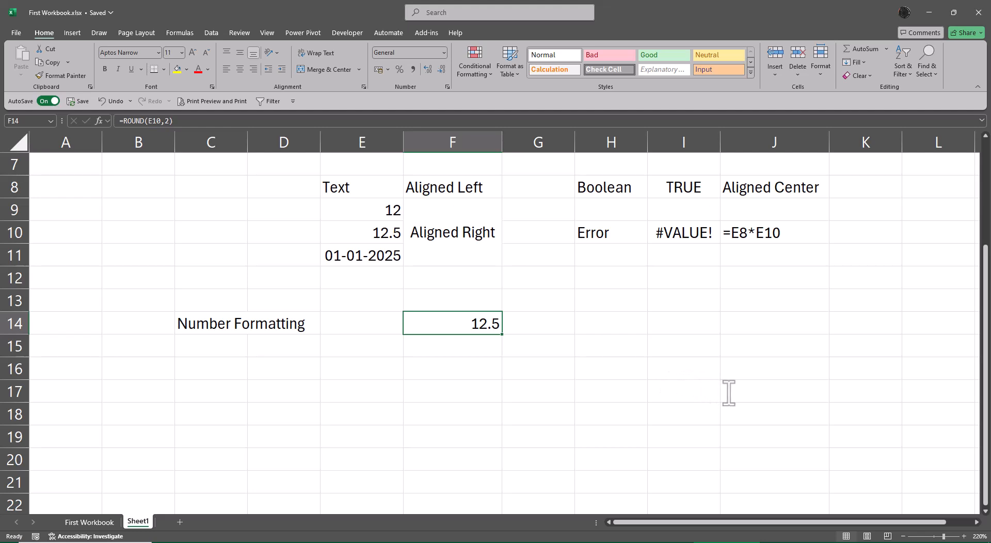
Display the formula of cell F14 as text in cell G14 with FORMULATEXT and autofit column G to it.
{"action": "key", "text": "Right"}
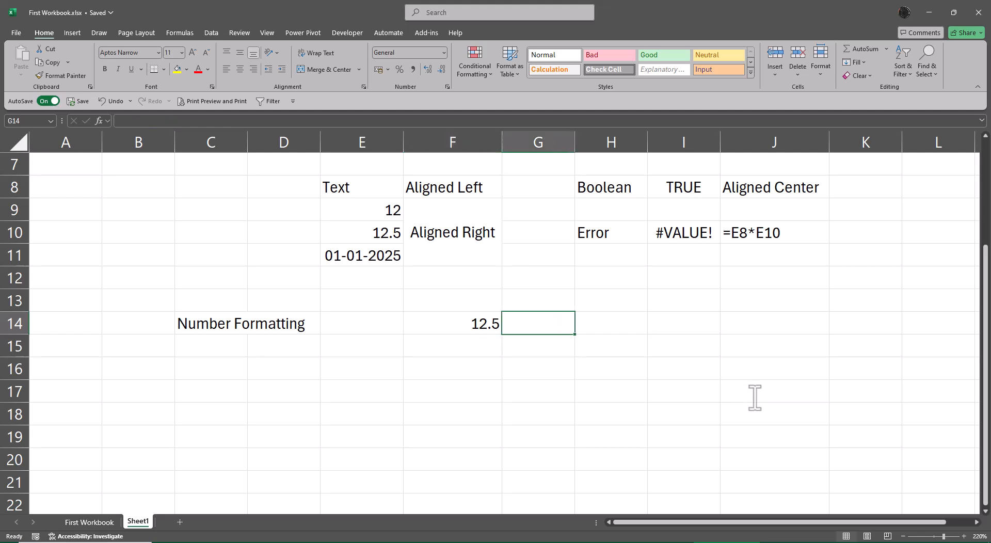
{"action": "type", "text": "=form"}
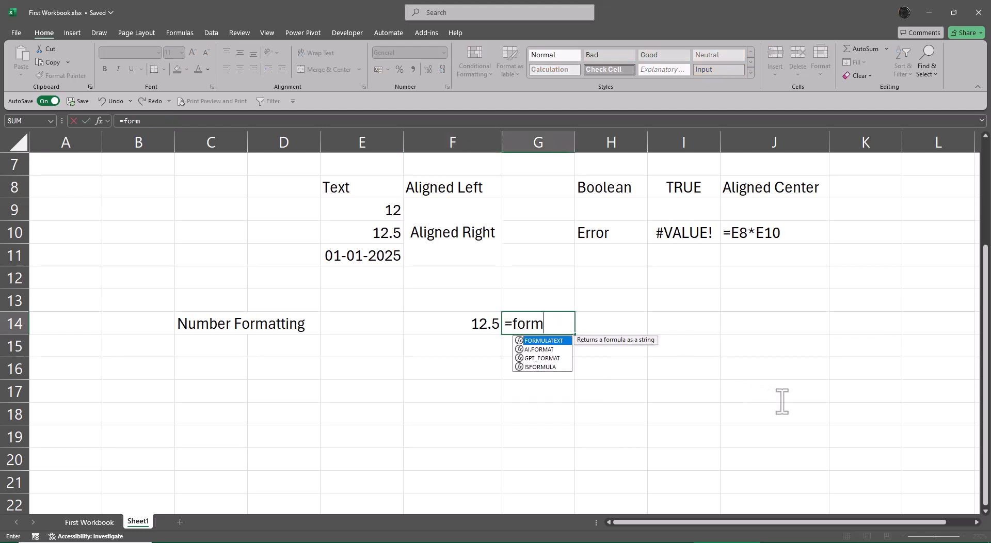
{"action": "key", "text": "Tab"}
{"action": "key", "text": "Left"}
{"action": "key", "text": "Return"}
{"action": "key", "text": "Up"}
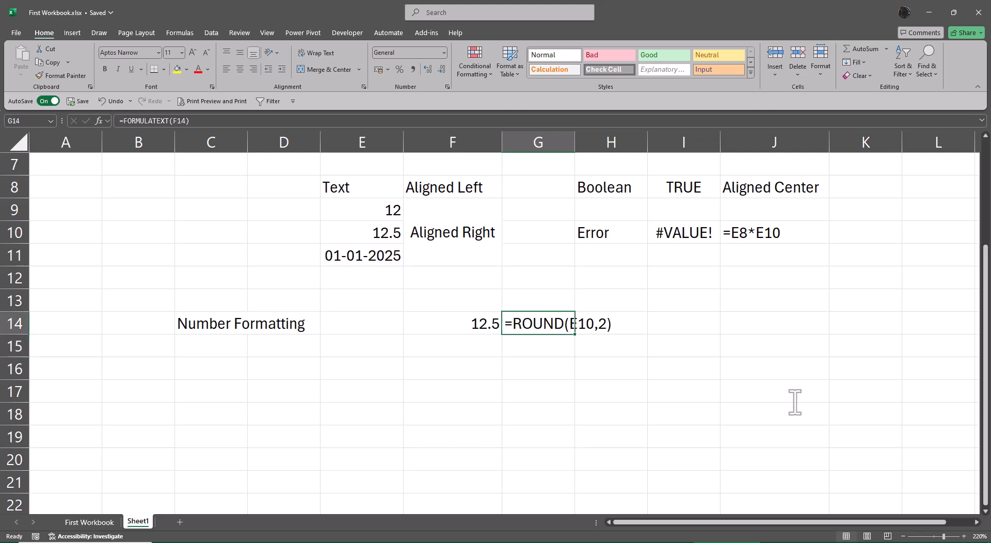
{"action": "key", "text": "alt+a"}
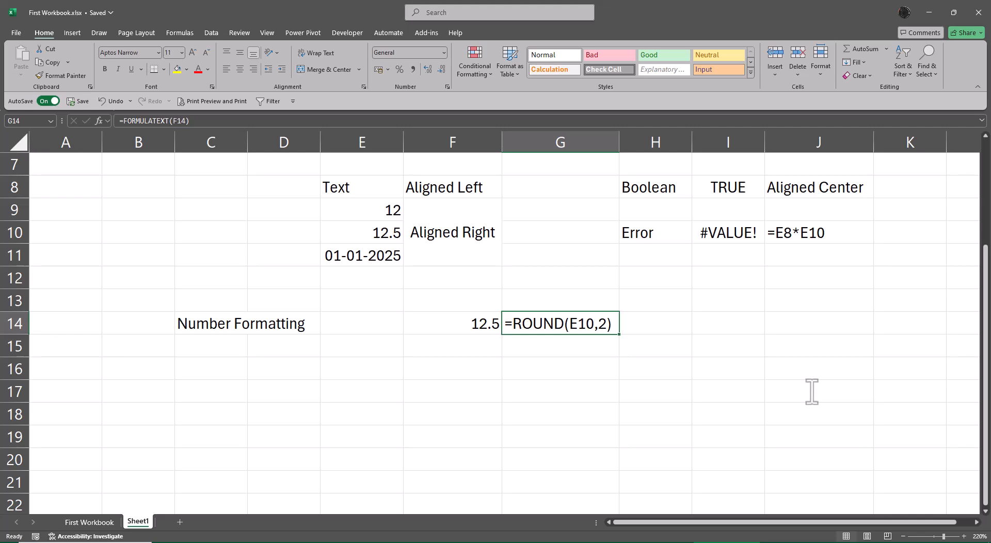
Set the number format of cell E10 to General.
{"action": "left_click", "coordinate": [371, 236]}
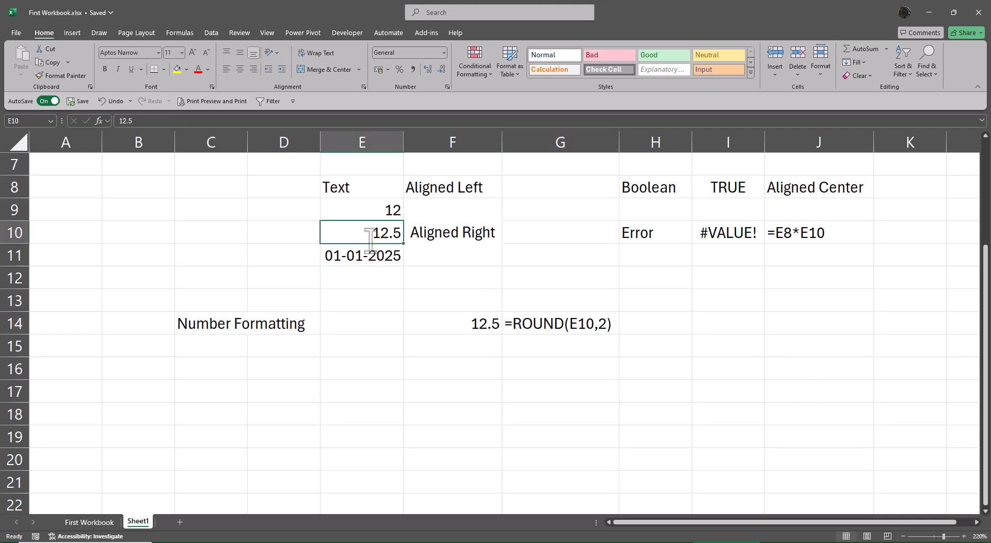
{"action": "left_click", "coordinate": [444, 52]}
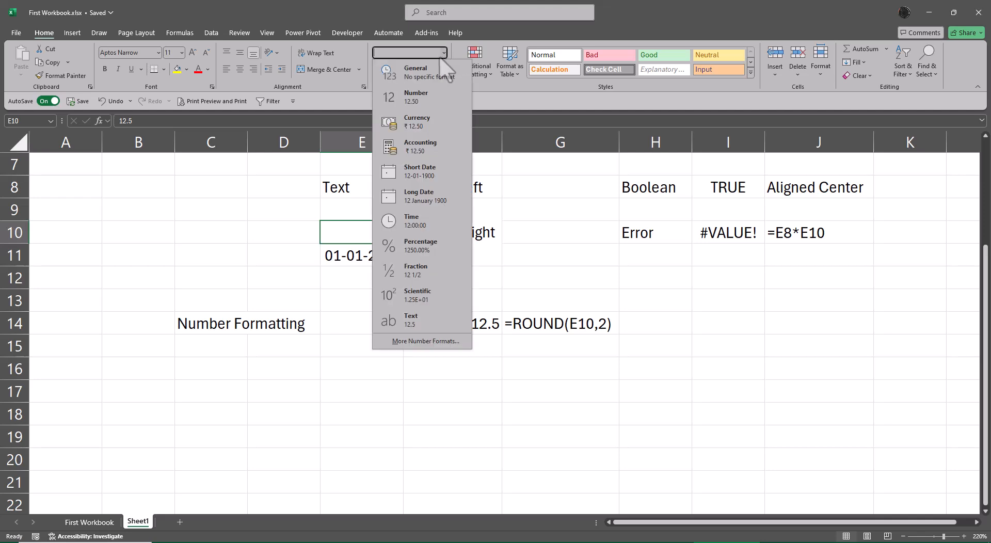
{"action": "left_click", "coordinate": [429, 73]}
{"action": "left_click", "coordinate": [383, 208]}
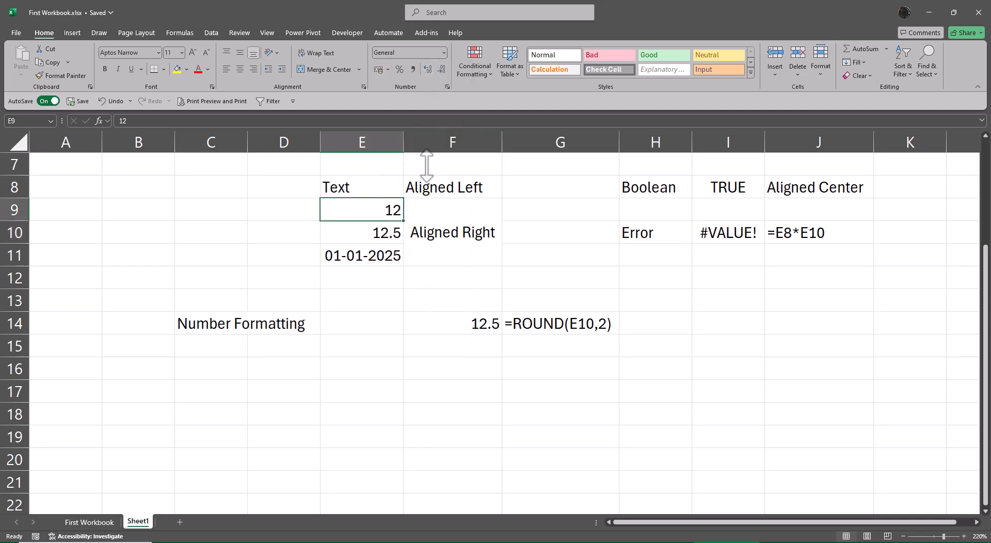
Apply the comma number style to the ROUND result in cell F14.
{"action": "left_click", "coordinate": [445, 323]}
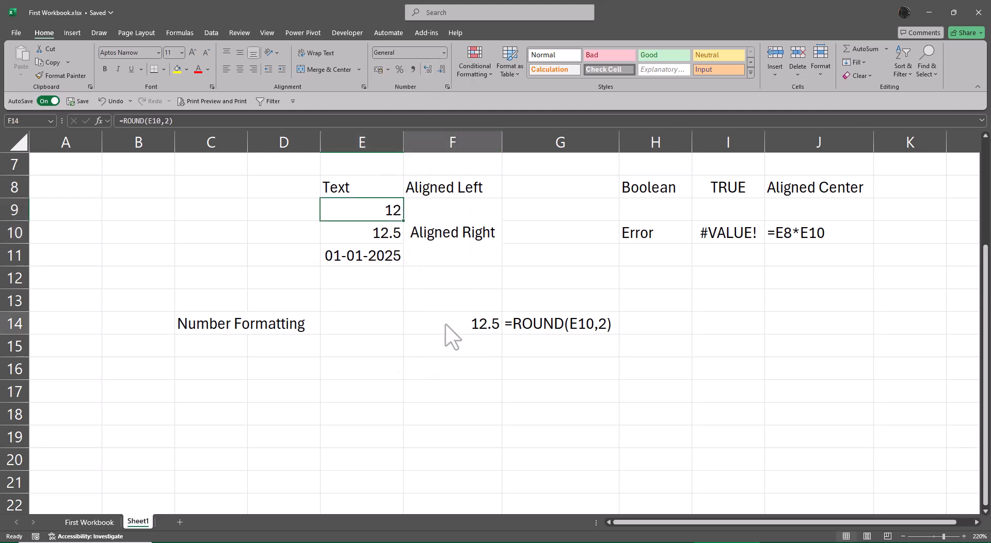
{"action": "left_click", "coordinate": [414, 74]}
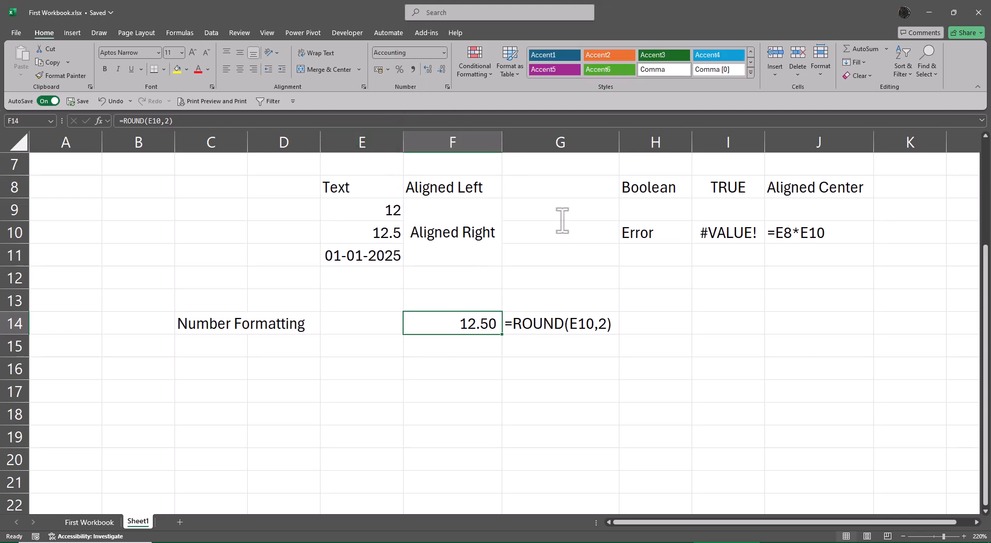
{"action": "left_click", "coordinate": [771, 377]}
Return the ROUND result in cell F14 to the General number format.
{"action": "left_click", "coordinate": [472, 325]}
{"action": "left_click", "coordinate": [443, 52]}
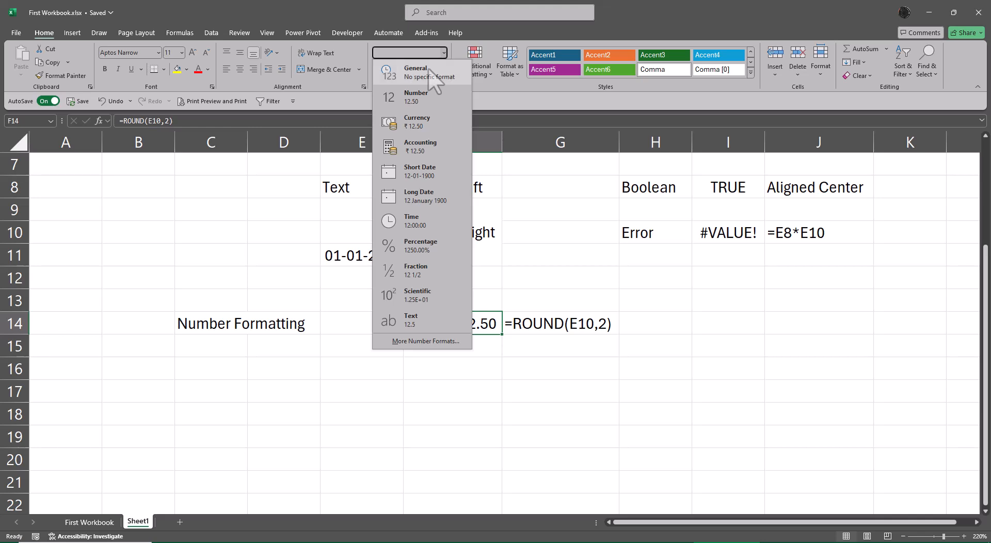
{"action": "left_click", "coordinate": [430, 71]}
{"action": "left_click", "coordinate": [516, 416]}
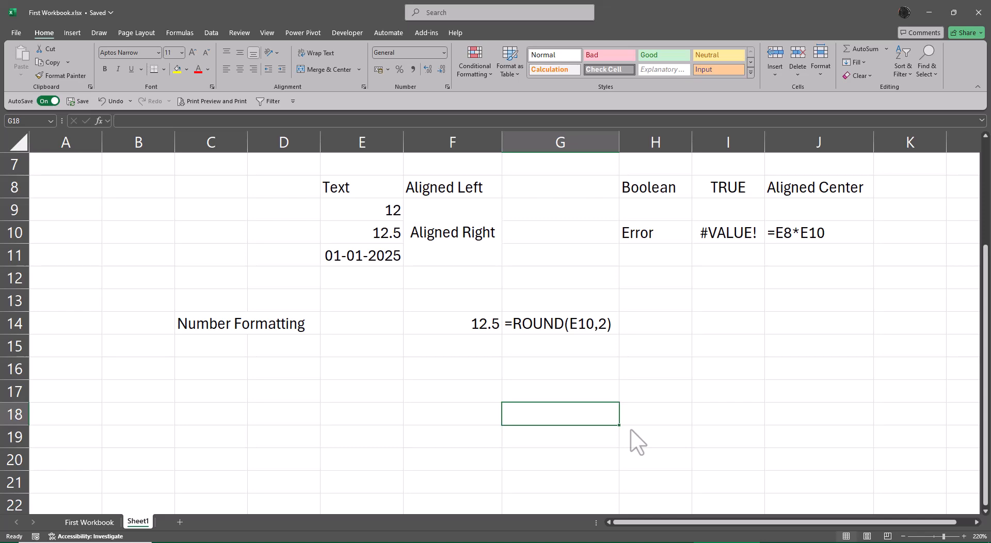
Add a new blank worksheet directly after the First Workbook sheet.
{"action": "key", "text": "ctrl+Page_Up"}
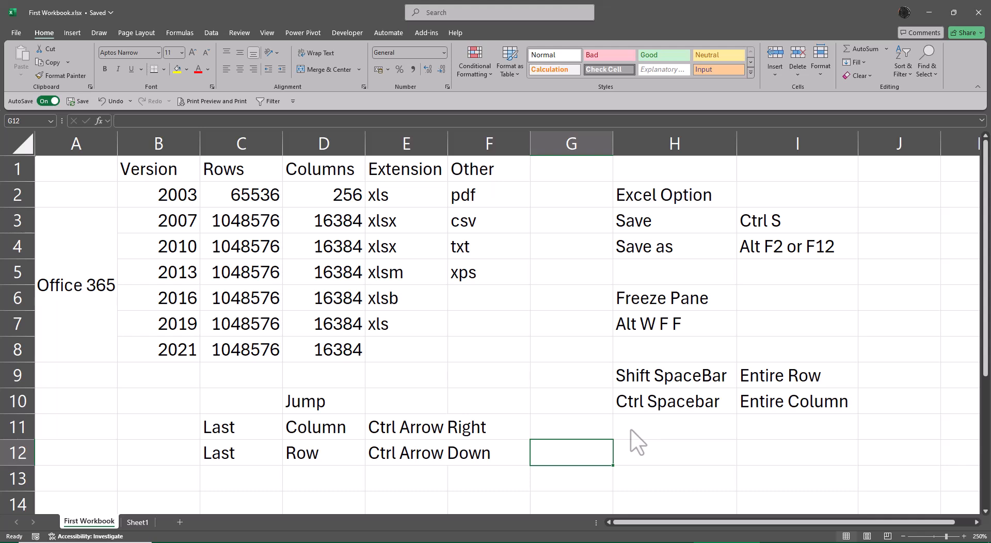
{"action": "left_click", "coordinate": [180, 522]}
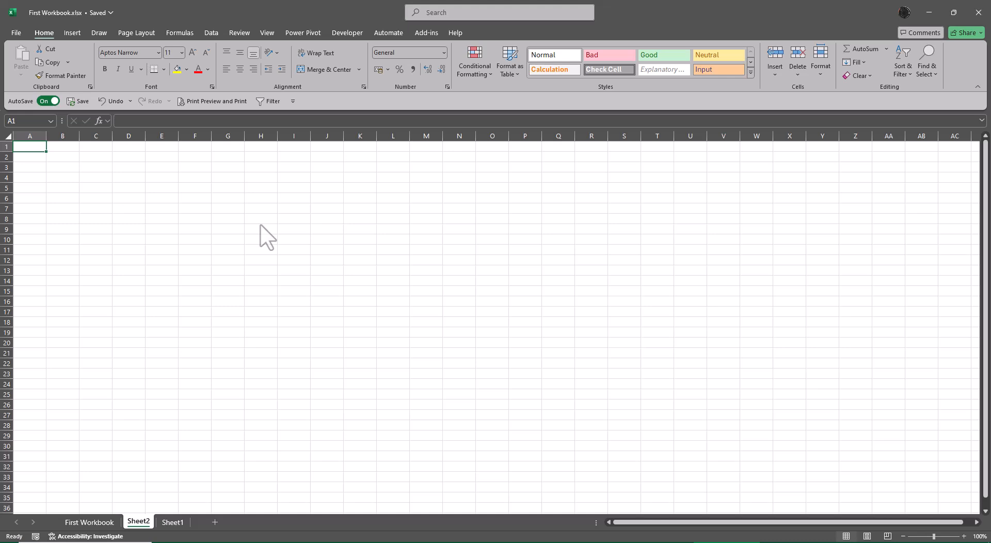
{"action": "left_click_drag", "start_coordinate": [261, 198], "coordinate": [624, 446]}
{"action": "left_click_drag", "start_coordinate": [520, 484], "coordinate": [863, 310]}
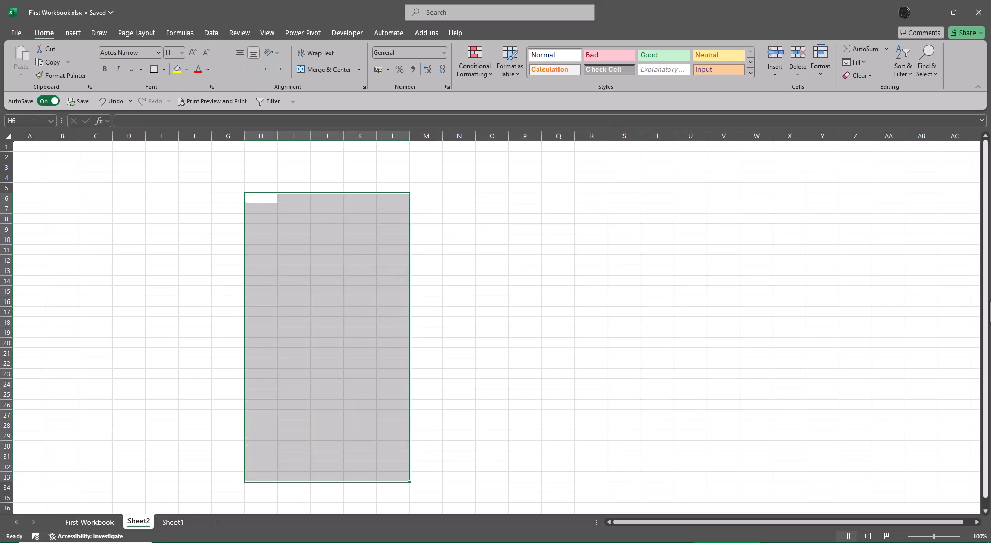
{"action": "left_click", "coordinate": [690, 283]}
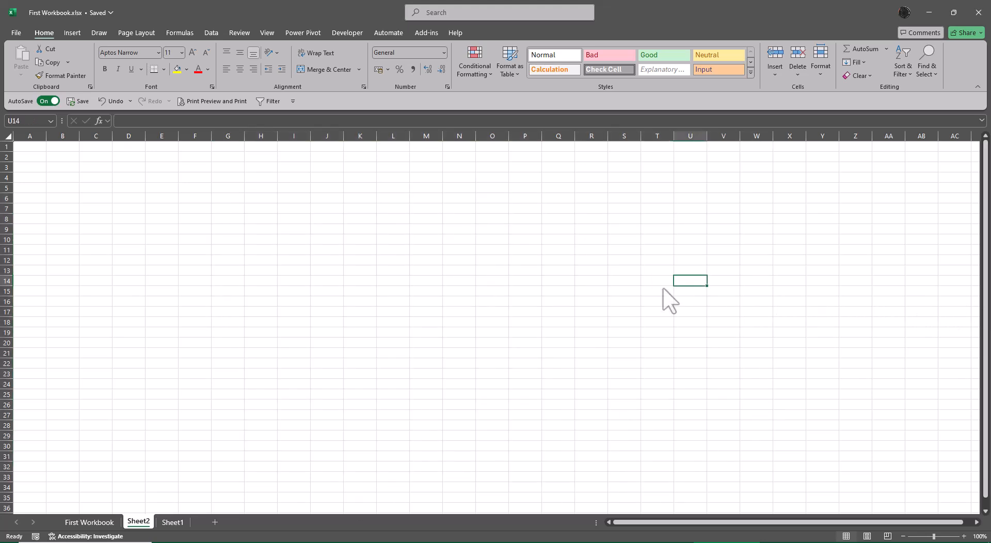
Enter the value 10 in cell I6 of the new worksheet.
{"action": "left_click", "coordinate": [296, 200]}
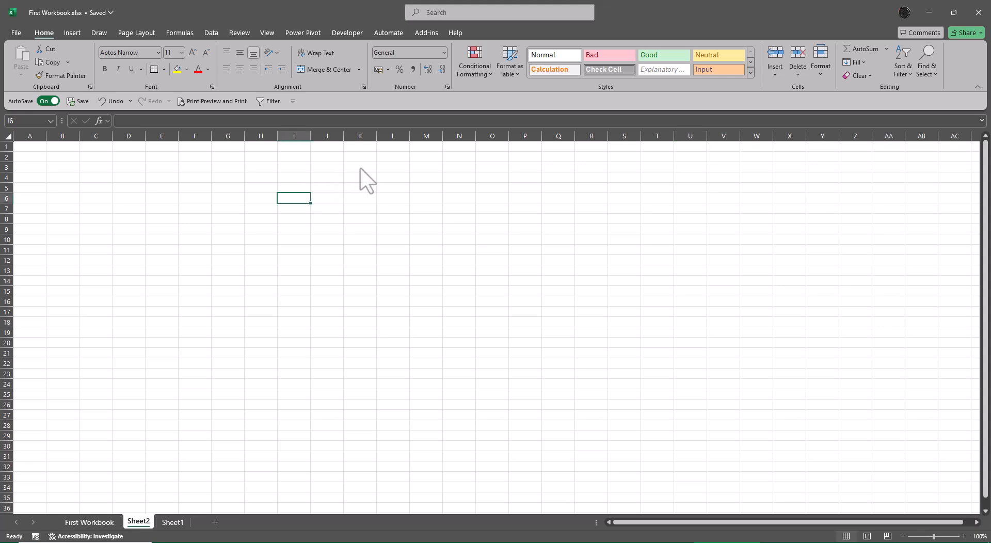
{"action": "type", "text": "10"}
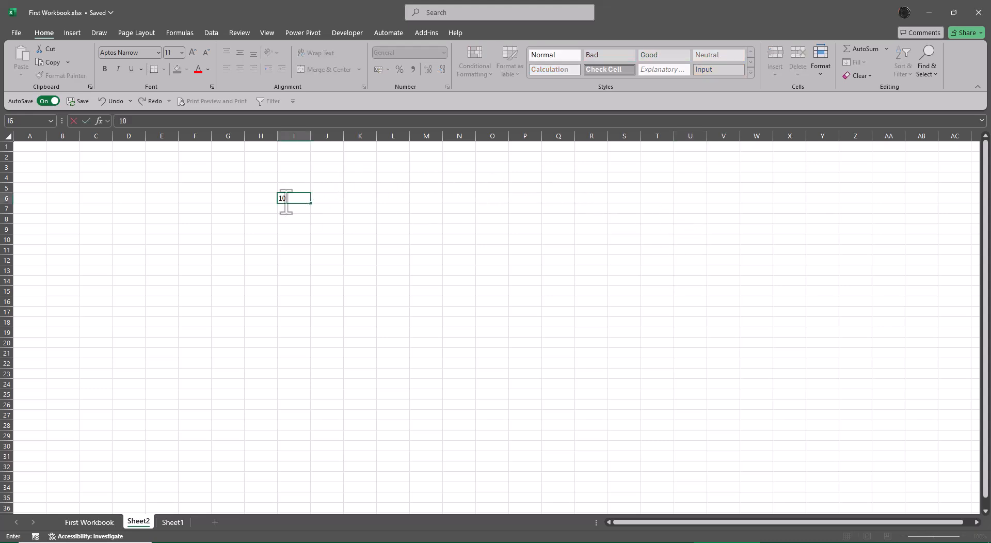
{"action": "left_click", "coordinate": [305, 200]}
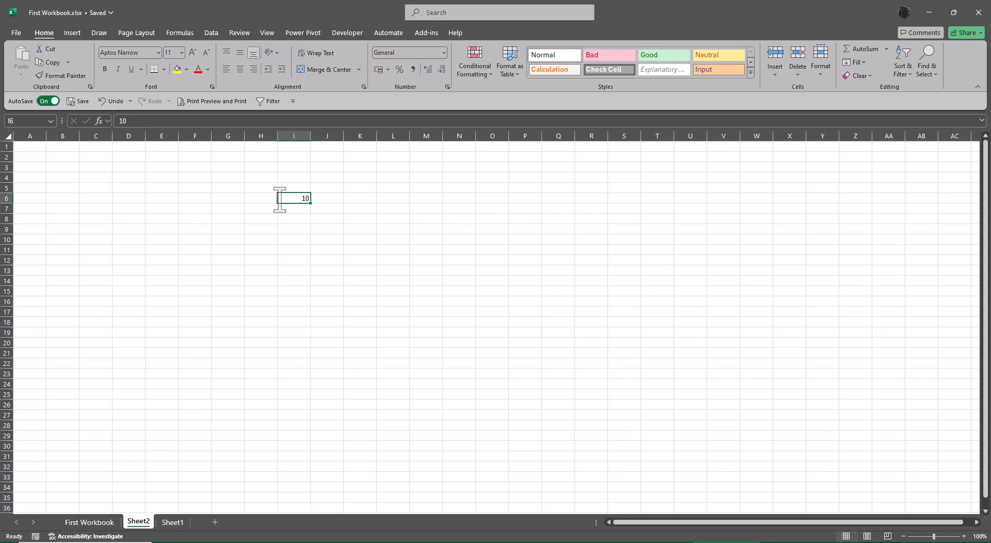
Try to fill the value in cell I6 down through cell I11 with the fill handle.
{"action": "scroll", "coordinate": [472, 361], "scroll_direction": "up", "scroll_amount": 4}
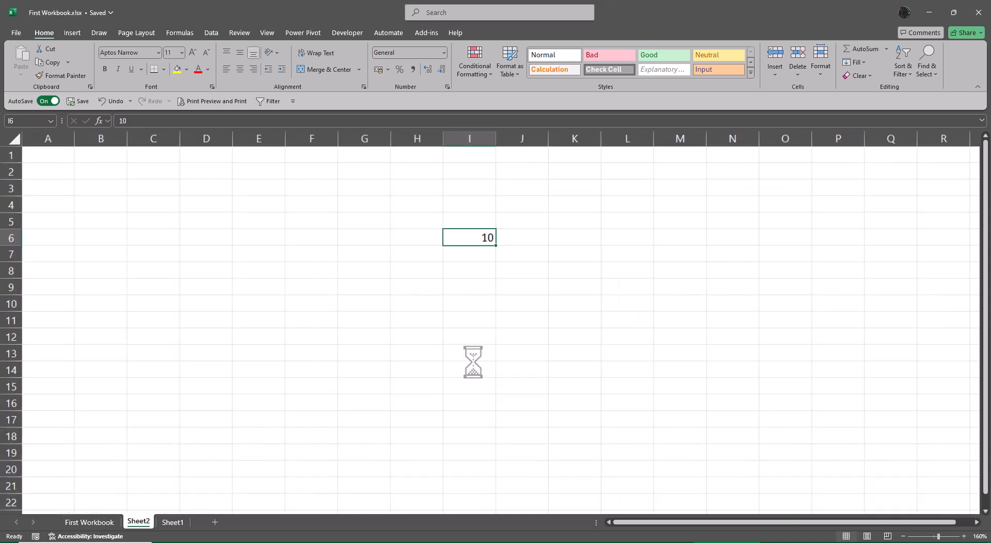
{"action": "scroll", "coordinate": [473, 361], "scroll_direction": "up", "scroll_amount": 2}
{"action": "scroll", "coordinate": [606, 390], "scroll_direction": "up", "scroll_amount": 3}
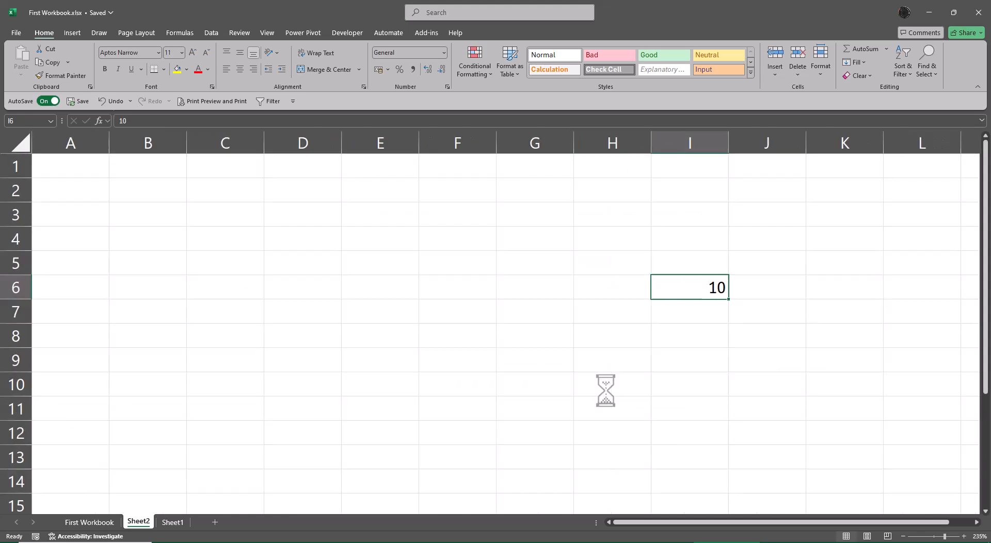
{"action": "left_click_drag", "start_coordinate": [898, 522], "coordinate": [927, 521]}
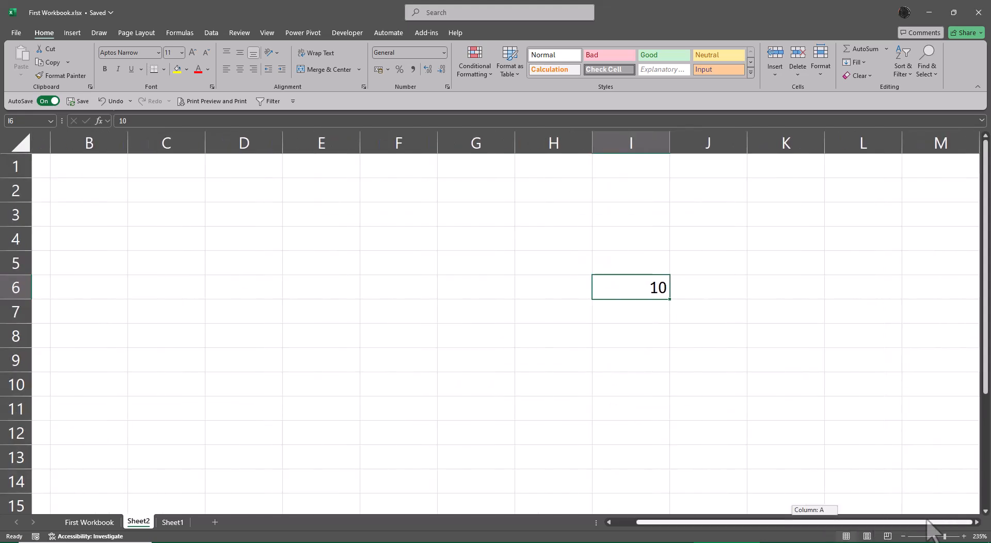
{"action": "scroll", "coordinate": [542, 403], "scroll_direction": "up", "scroll_amount": 4}
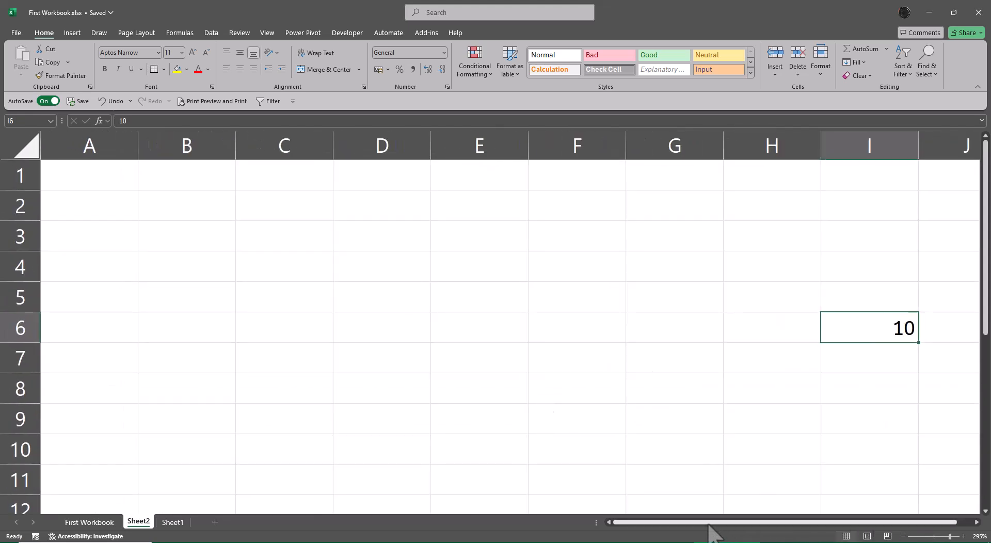
{"action": "left_click_drag", "start_coordinate": [709, 524], "coordinate": [878, 526]}
{"action": "left_click", "coordinate": [976, 523]}
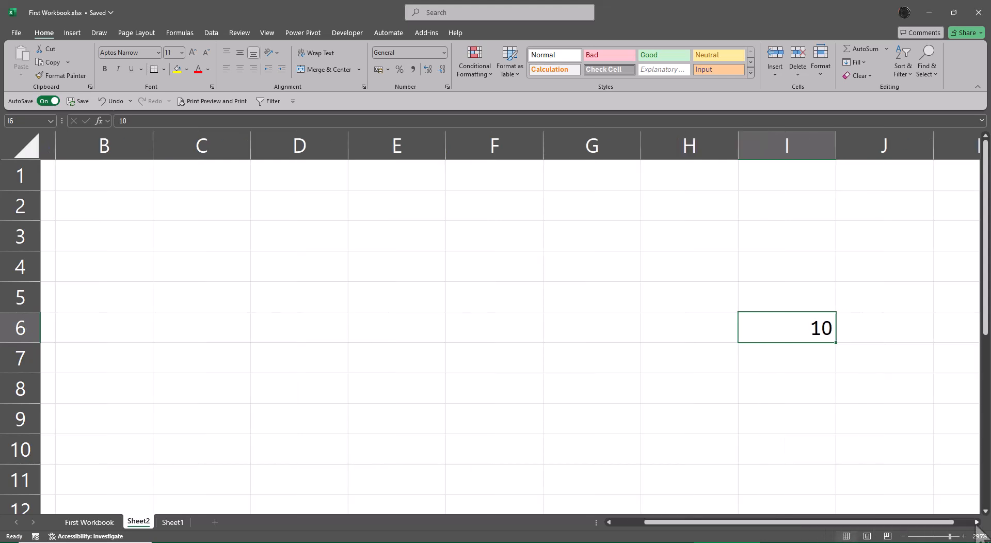
{"action": "left_click", "coordinate": [976, 522]}
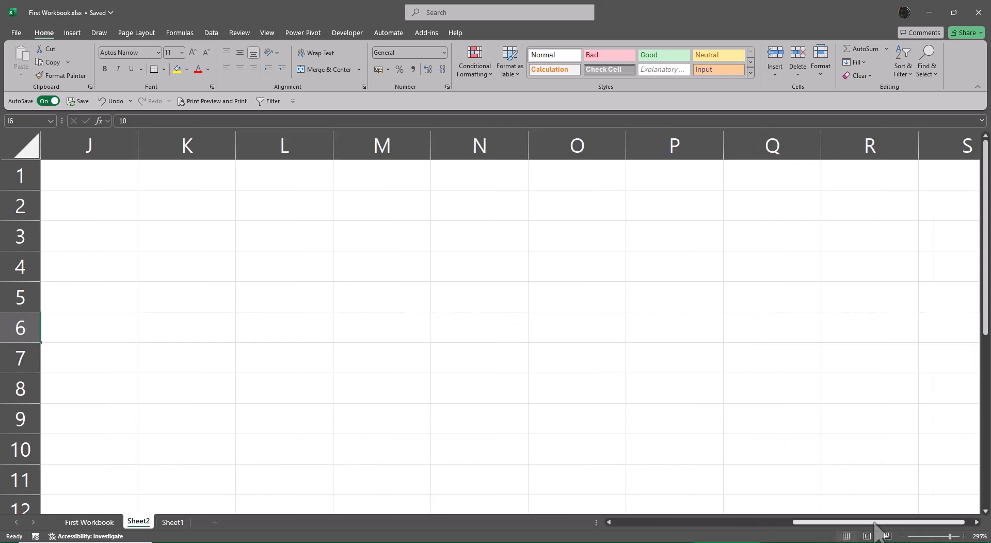
{"action": "left_click_drag", "start_coordinate": [873, 522], "coordinate": [723, 501]}
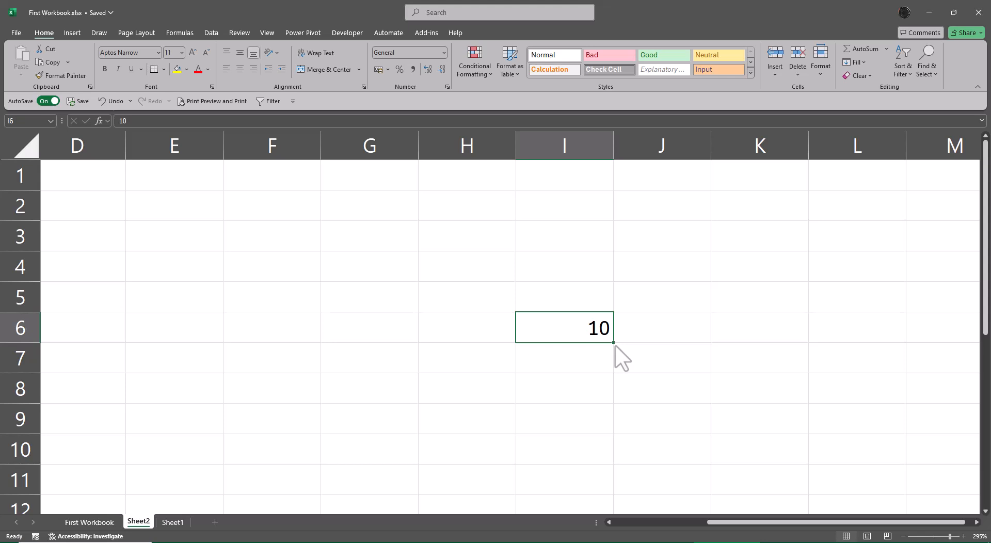
{"action": "left_click_drag", "start_coordinate": [613, 342], "coordinate": [615, 486]}
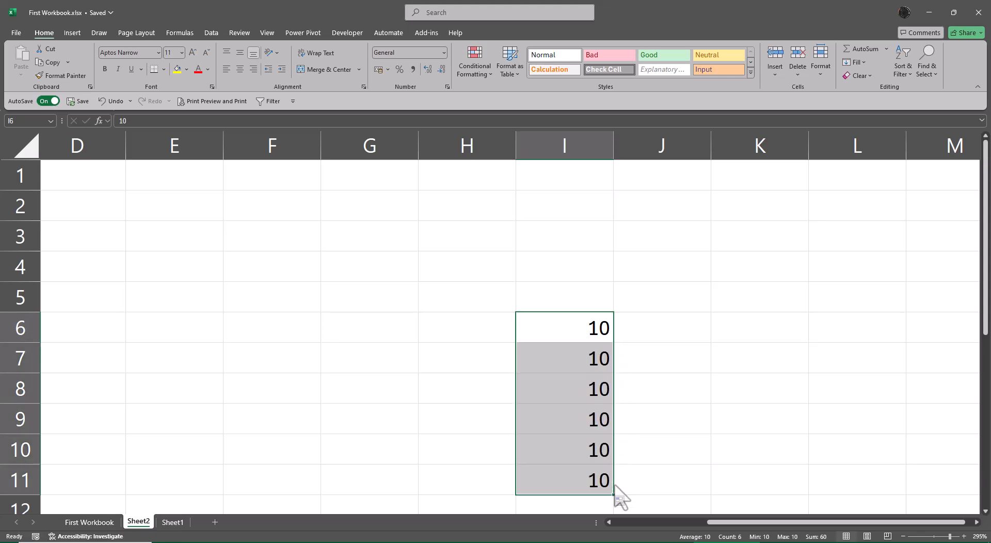
{"action": "key", "text": "ctrl+z"}
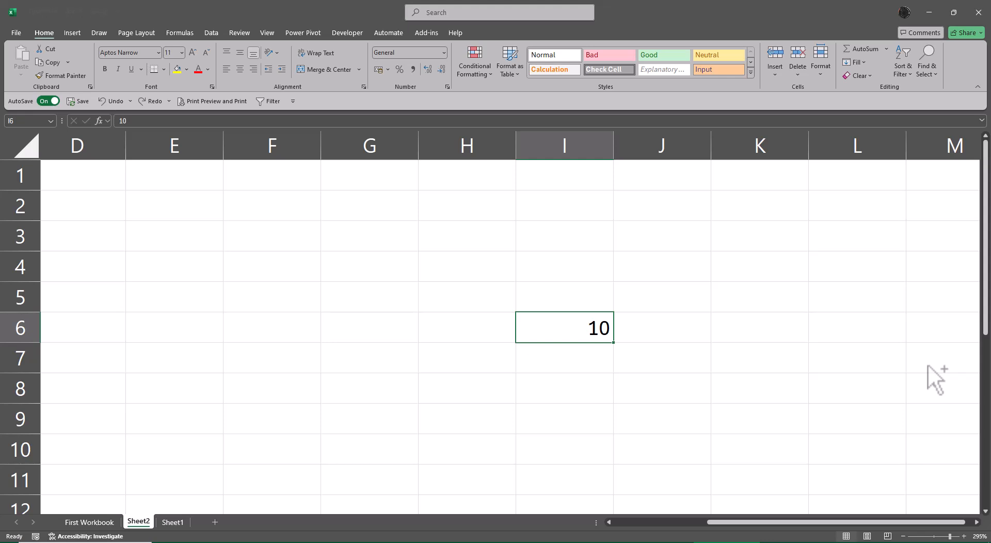
Enter the labels "Enter" in cell E6 and "Ctrl Enter" in cell E7.
{"action": "key", "text": "Left"}
{"action": "key", "text": "Left"}
{"action": "key", "text": "Left"}
{"action": "key", "text": "Left"}
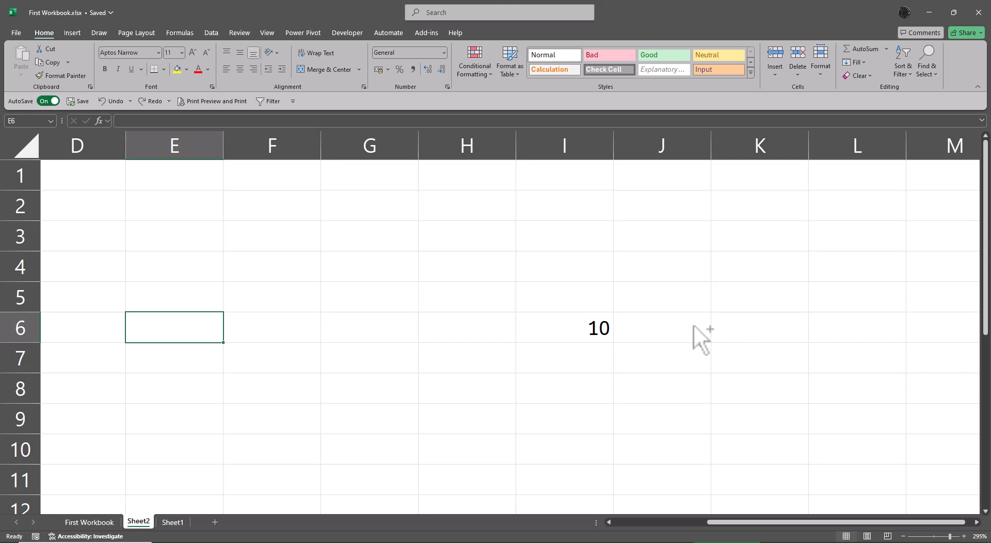
{"action": "scroll", "coordinate": [442, 329], "scroll_direction": "down", "scroll_amount": 1}
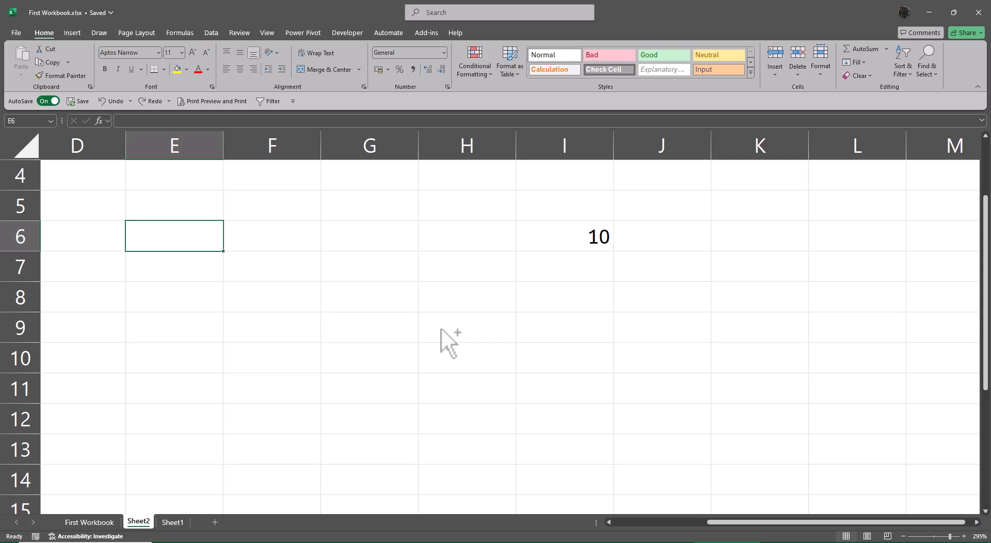
{"action": "type", "text": "Enter"}
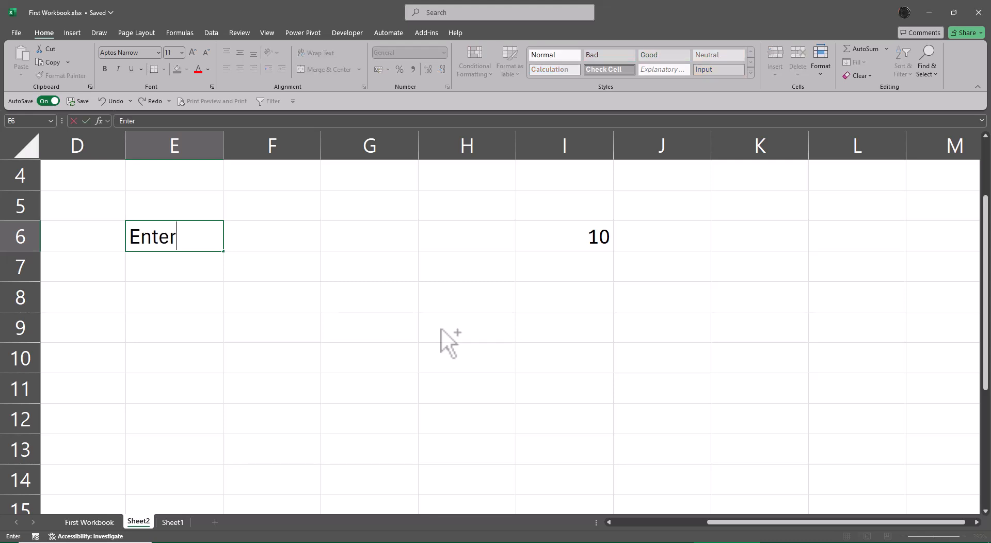
{"action": "key", "text": "Return"}
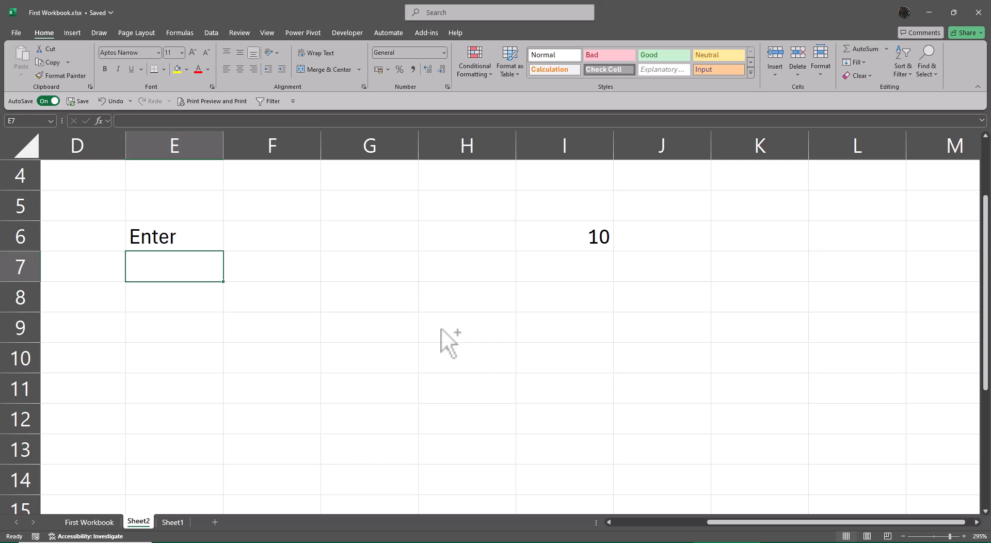
{"action": "type", "text": "Ctrl Enter"}
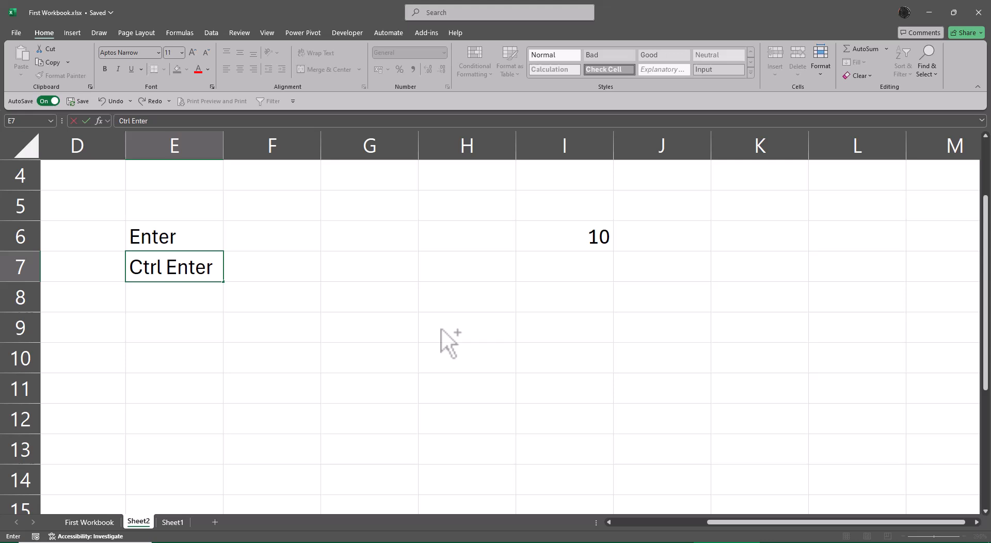
{"action": "key", "text": "ctrl+Return"}
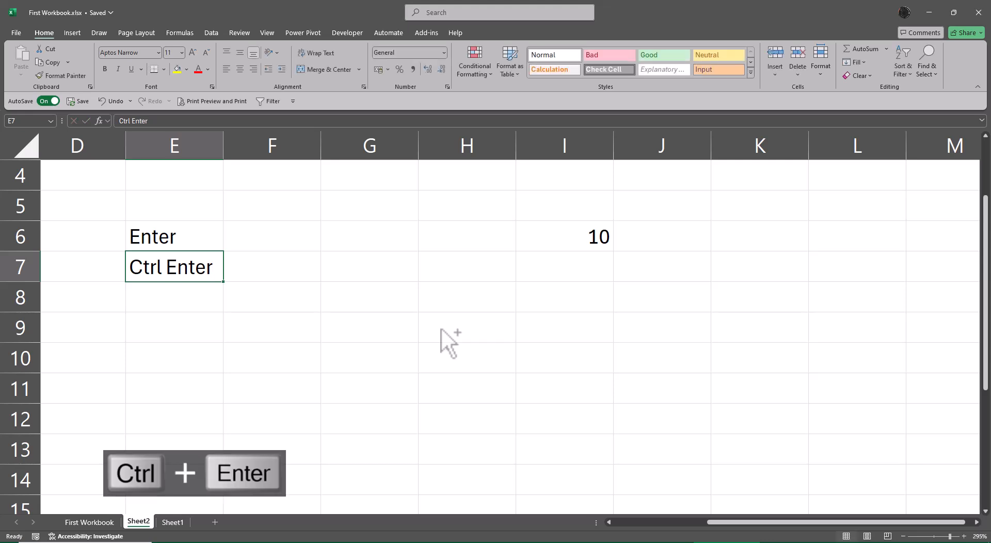
Enter the labels "Tab" in cell E8 and "Shift Enter" in cell E9.
{"action": "key", "text": "Down"}
{"action": "type", "text": "Ta"}
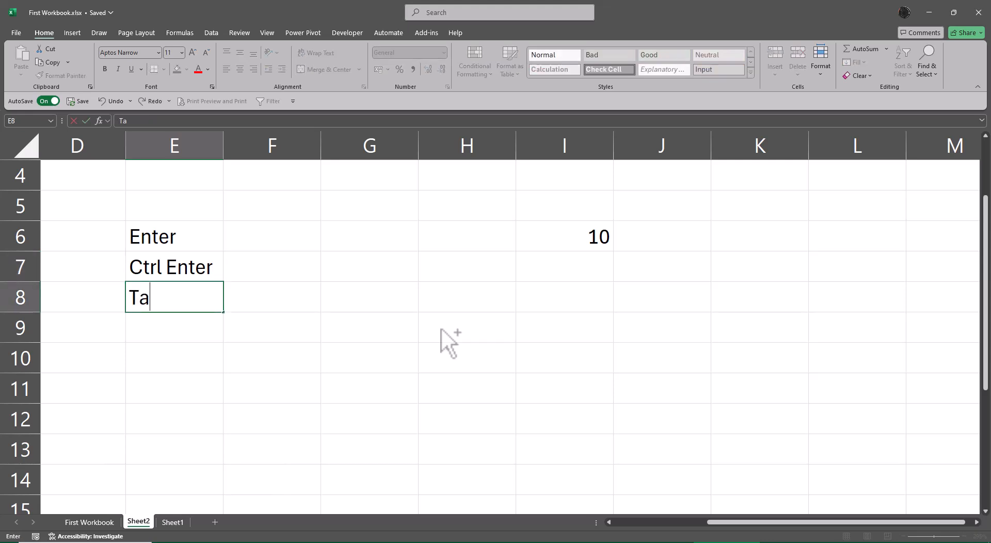
{"action": "type", "text": "b"}
{"action": "key", "text": "Tab"}
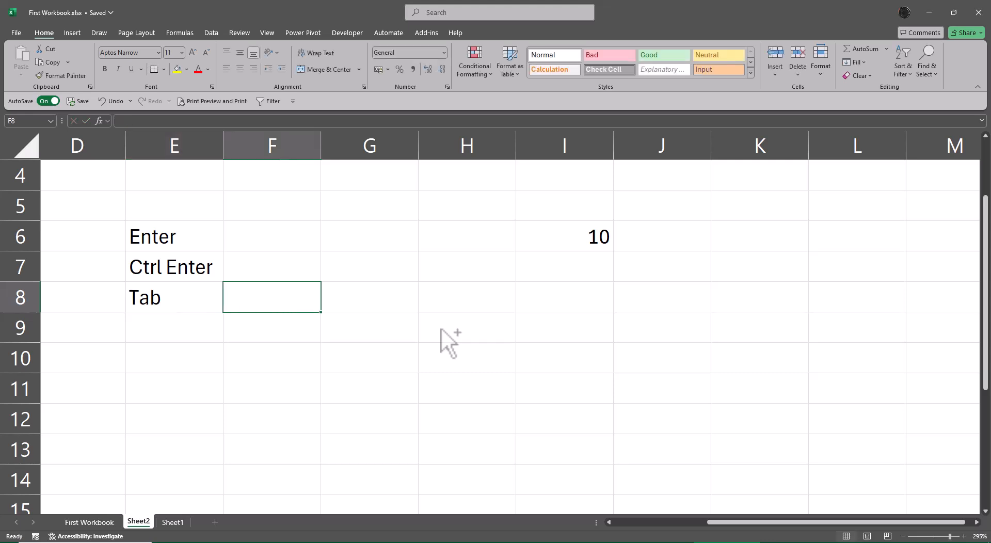
{"action": "key", "text": "Return"}
{"action": "type", "text": "Shif"}
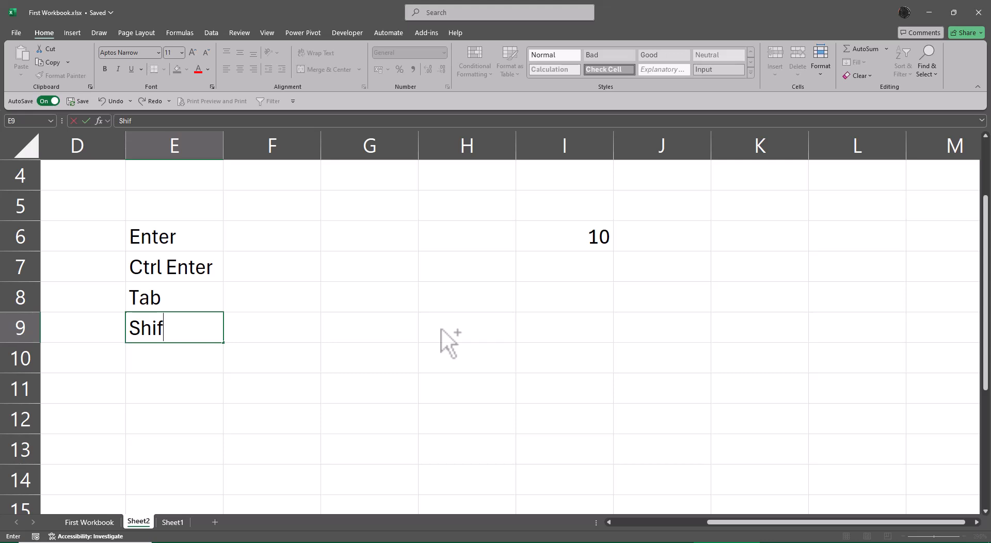
{"action": "type", "text": "t Enter"}
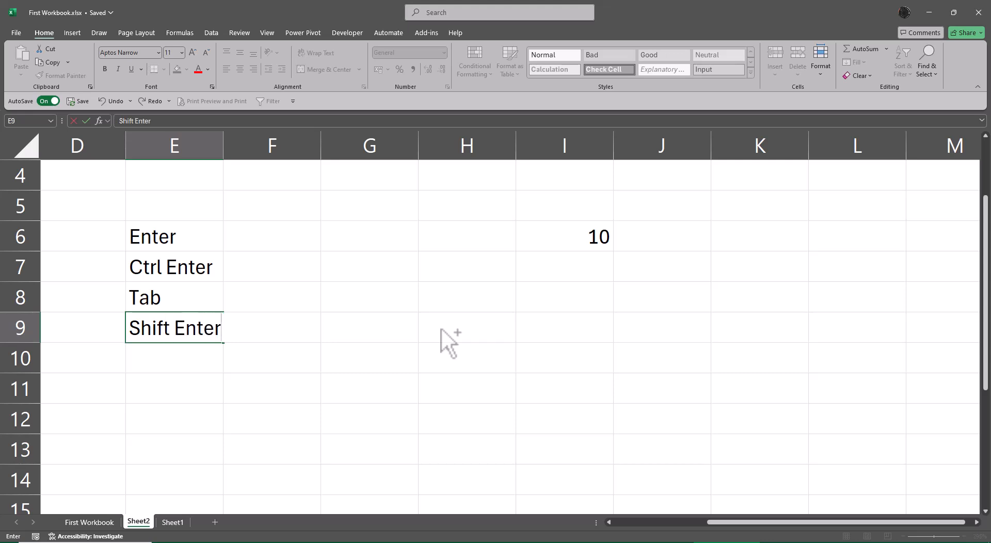
{"action": "key", "text": "ctrl+Return"}
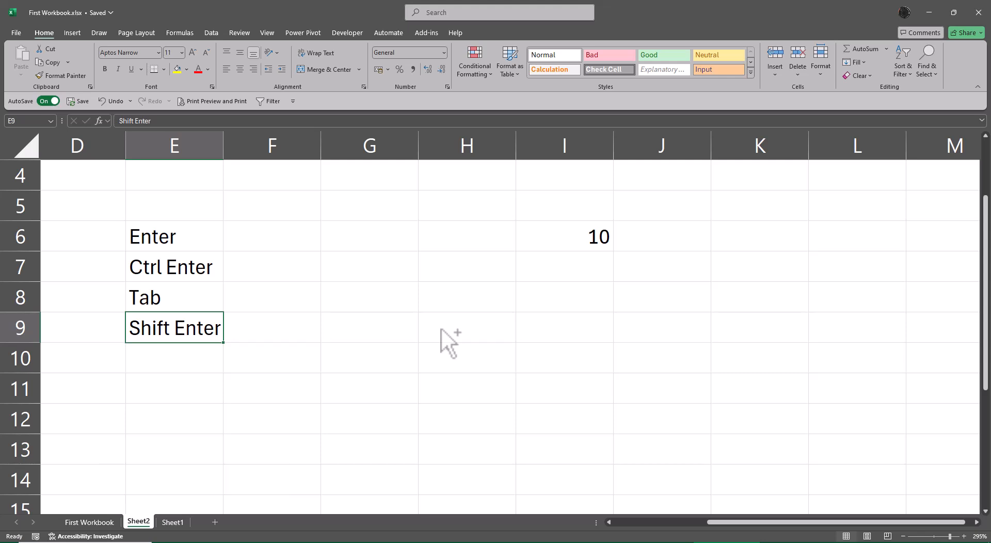
Enter the value 10 in cell G6, two columns over from the first label.
{"action": "key", "text": "Up"}
{"action": "key", "text": "Up"}
{"action": "key", "text": "Up"}
{"action": "key", "text": "Right"}
{"action": "key", "text": "Right"}
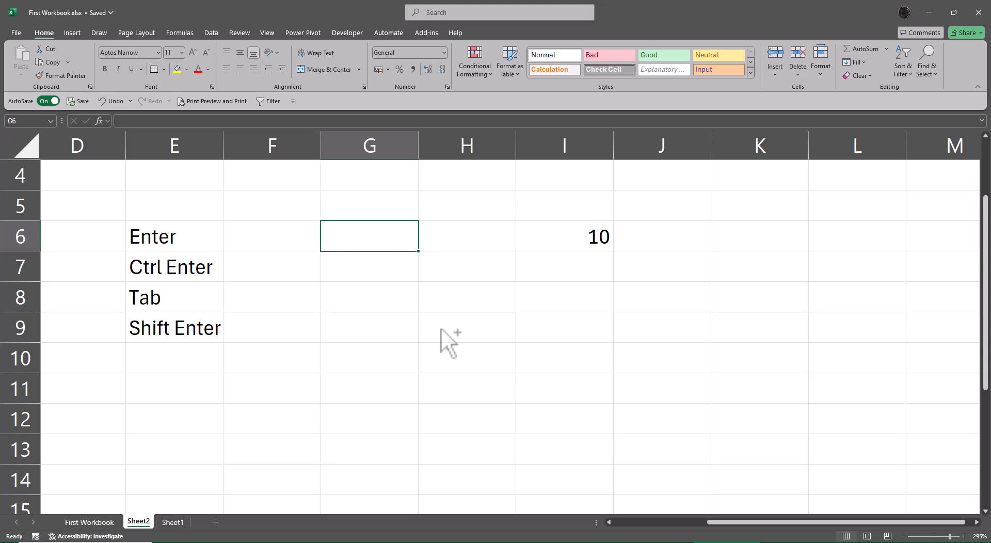
{"action": "type", "text": "10"}
{"action": "key", "text": "Return"}
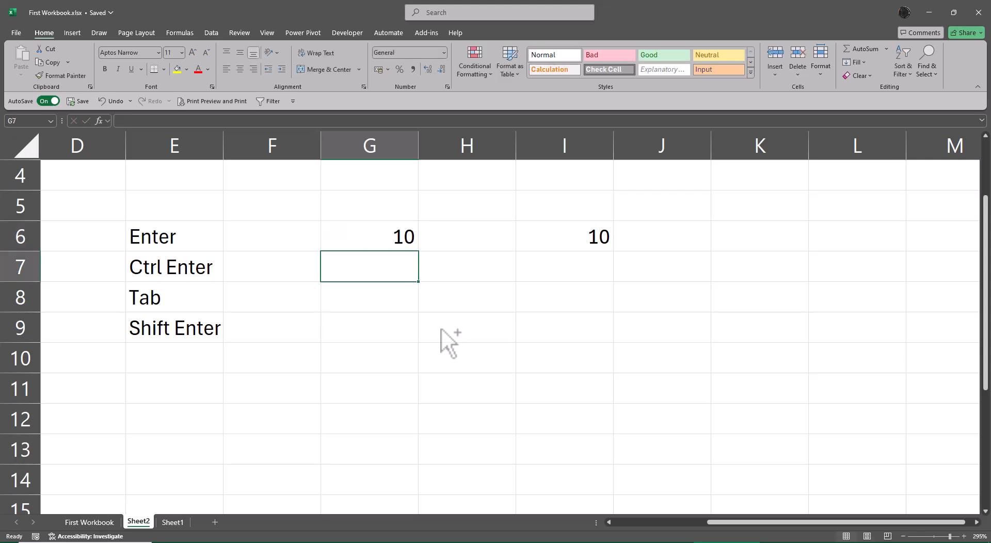
Select the range G6:G13 and cycle the active cell backwards through the selection until it is back at G6.
{"action": "key", "text": "Up"}
{"action": "key", "text": "shift+Down"}
{"action": "key", "text": "shift+Down"}
{"action": "key", "text": "shift+Down"}
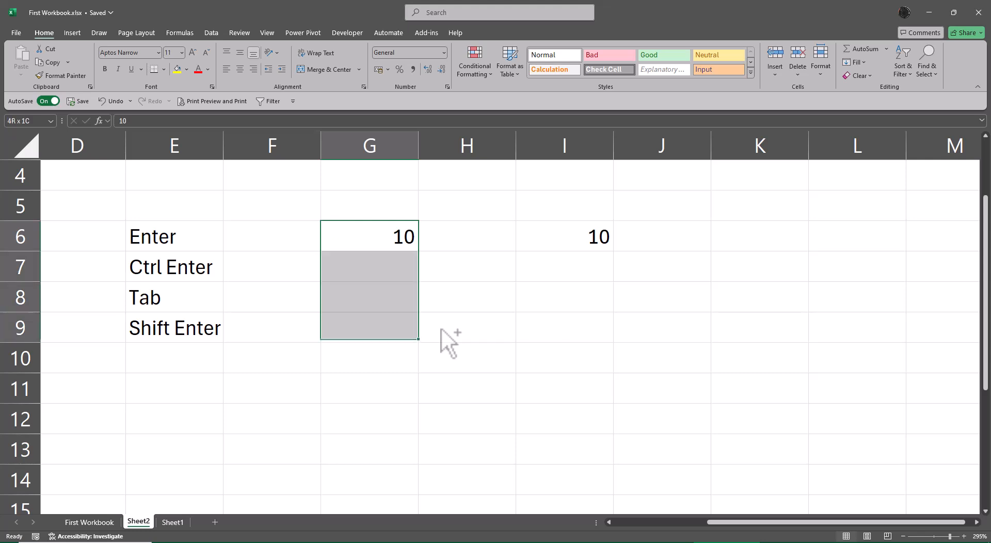
{"action": "key", "text": "shift+Down"}
{"action": "key", "text": "shift+Down"}
{"action": "key", "text": "shift+Down"}
{"action": "key", "text": "shift+Down"}
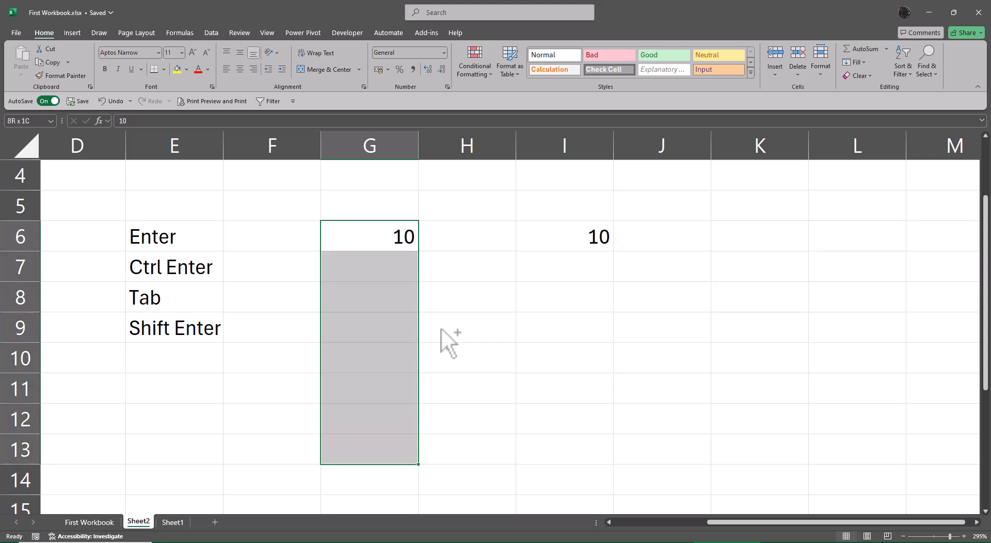
{"action": "key", "text": "shift+Return"}
{"action": "key", "text": "shift+Return"}
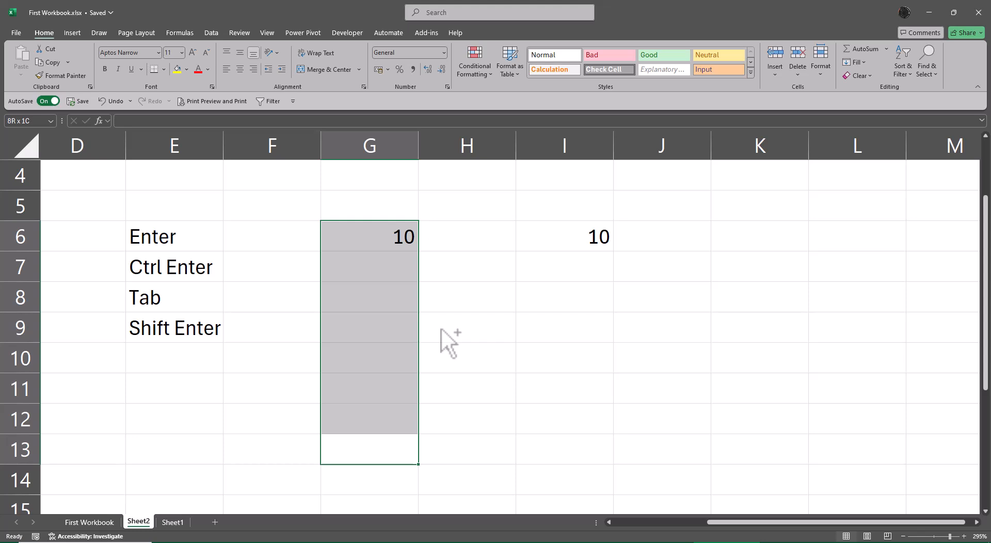
{"action": "key", "text": "shift+Return"}
{"action": "key", "text": "shift+Return"}
{"action": "key", "text": "shift+Return"}
{"action": "key", "text": "shift+Return"}
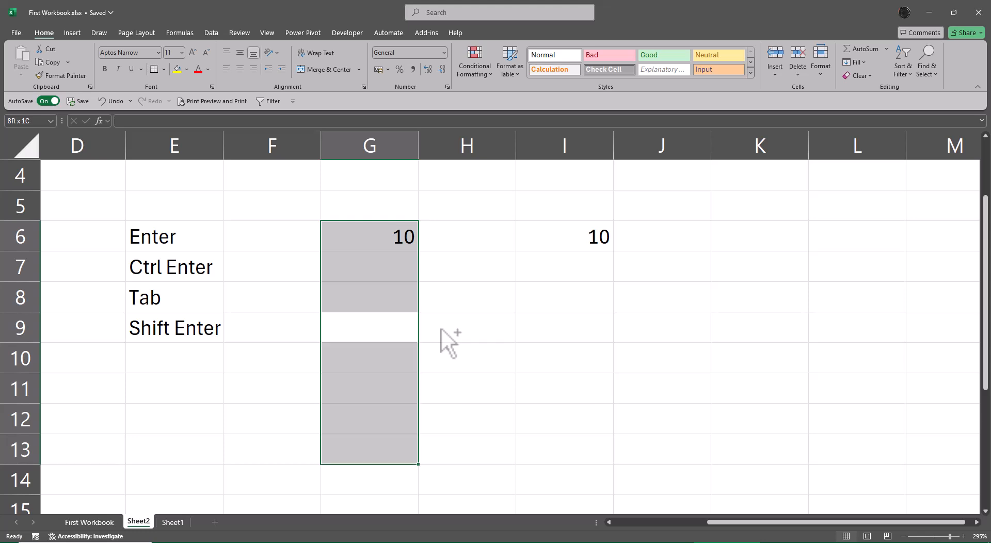
{"action": "key", "text": "shift+Return"}
{"action": "key", "text": "shift+Return"}
{"action": "key", "text": "shift+Return"}
{"action": "key", "text": "shift+Return"}
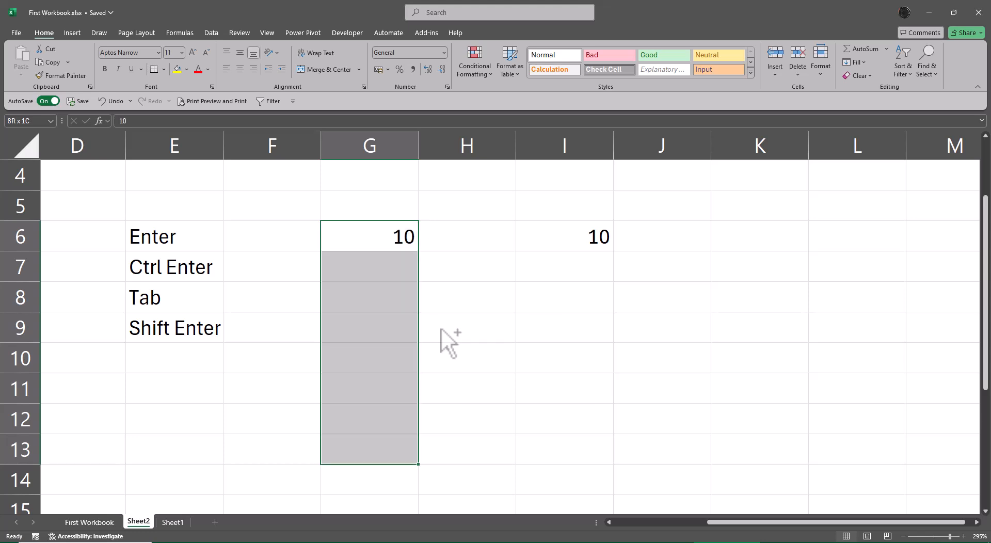
{"action": "key", "text": "shift+Return"}
{"action": "key", "text": "shift+Return"}
{"action": "key", "text": "shift+Return"}
{"action": "key", "text": "shift+Return"}
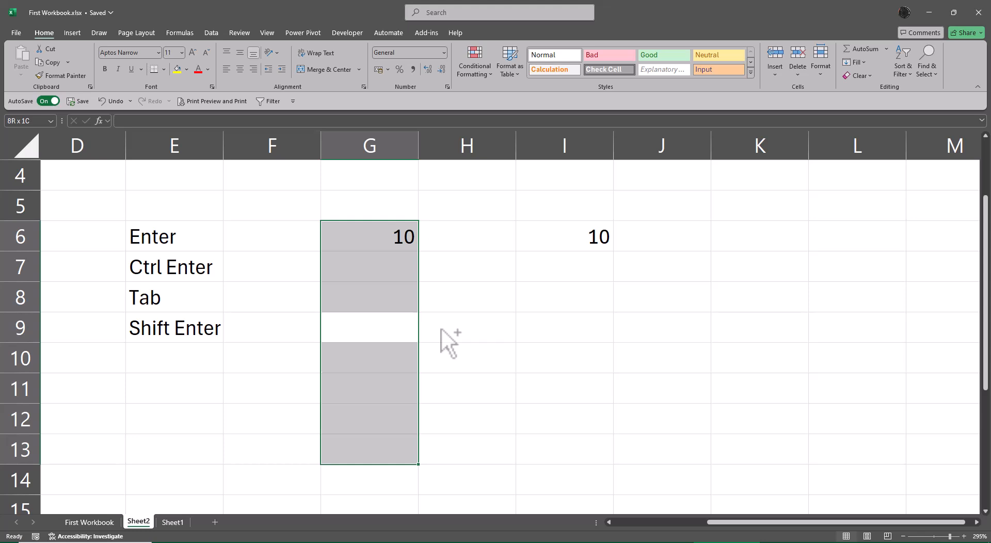
{"action": "key", "text": "shift+Return"}
{"action": "key", "text": "shift+Return"}
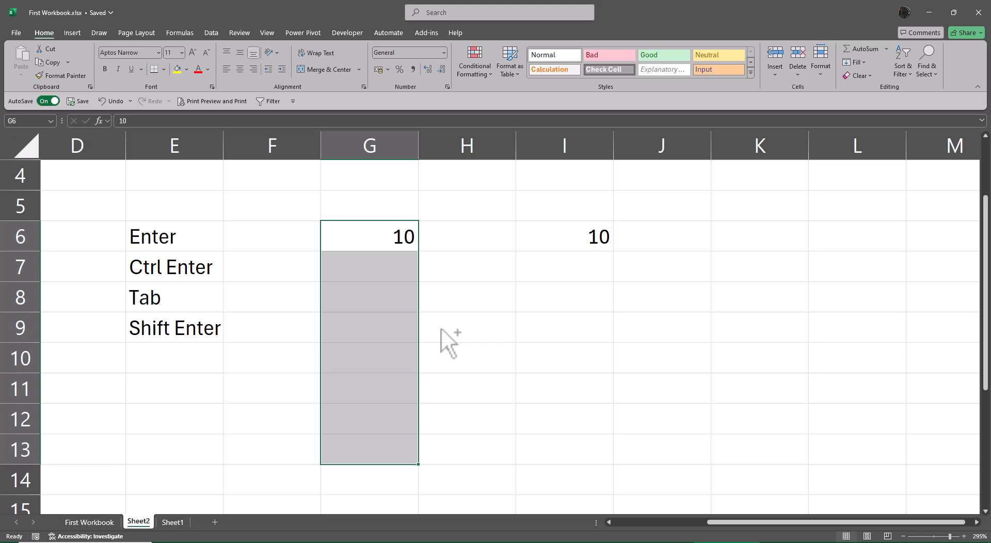
Enter the values 20, 30, 40 and 50 in cells G7 through G10.
{"action": "key", "text": "Down"}
{"action": "type", "text": "20"}
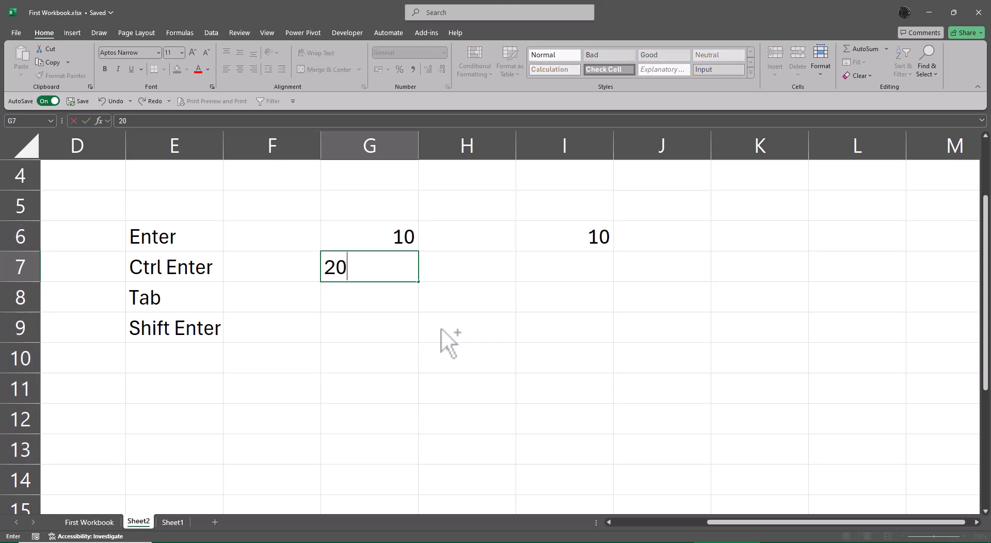
{"action": "key", "text": "Return"}
{"action": "type", "text": "30"}
{"action": "key", "text": "Return"}
{"action": "type", "text": "40"}
{"action": "key", "text": "Return"}
{"action": "type", "text": "5"}
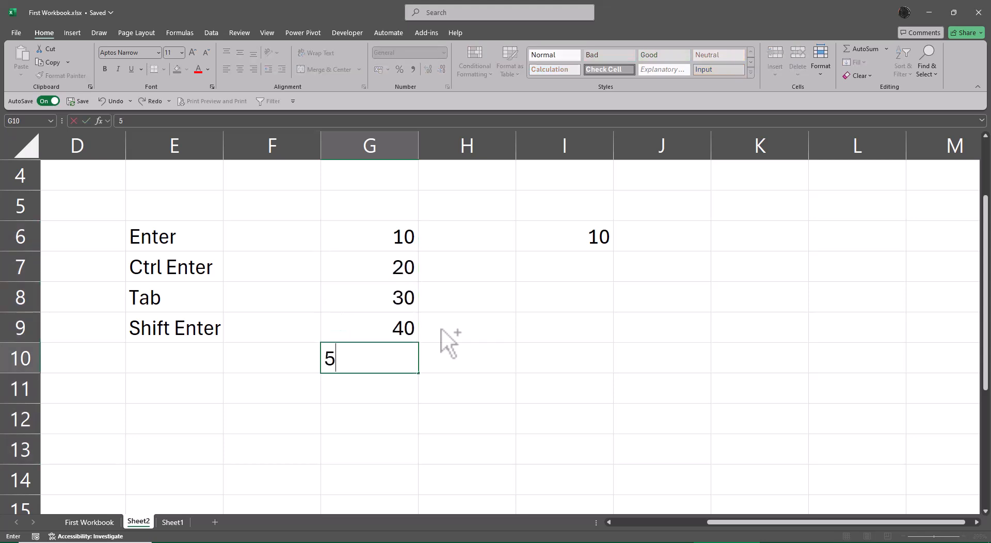
{"action": "type", "text": "0"}
{"action": "key", "text": "Return"}
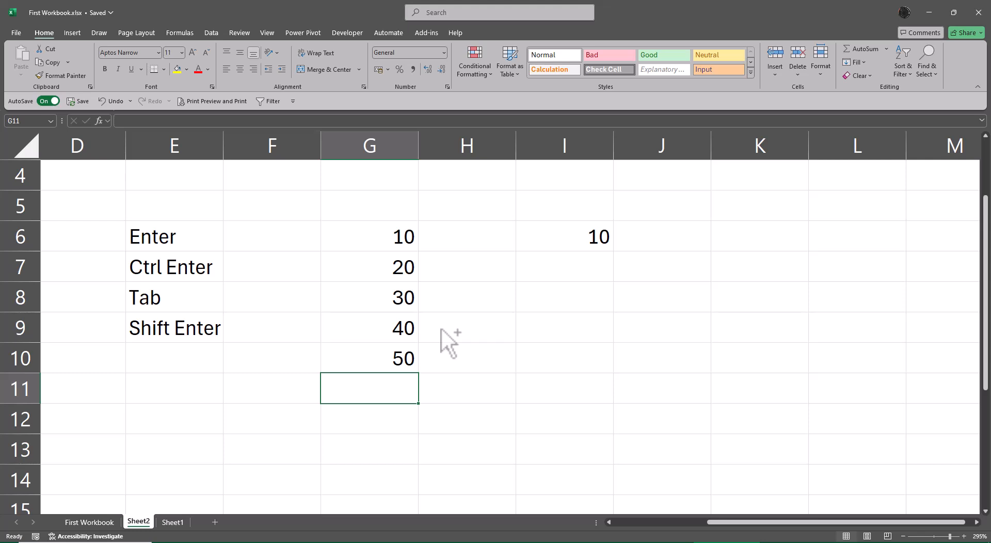
Enter the range formula =G6:G10 in cell H6, and clear it again along with its spilled values.
{"action": "key", "text": "Up"}
{"action": "key", "text": "Up"}
{"action": "key", "text": "Up"}
{"action": "key", "text": "Up"}
{"action": "key", "text": "Up"}
{"action": "key", "text": "Right"}
{"action": "type", "text": "="}
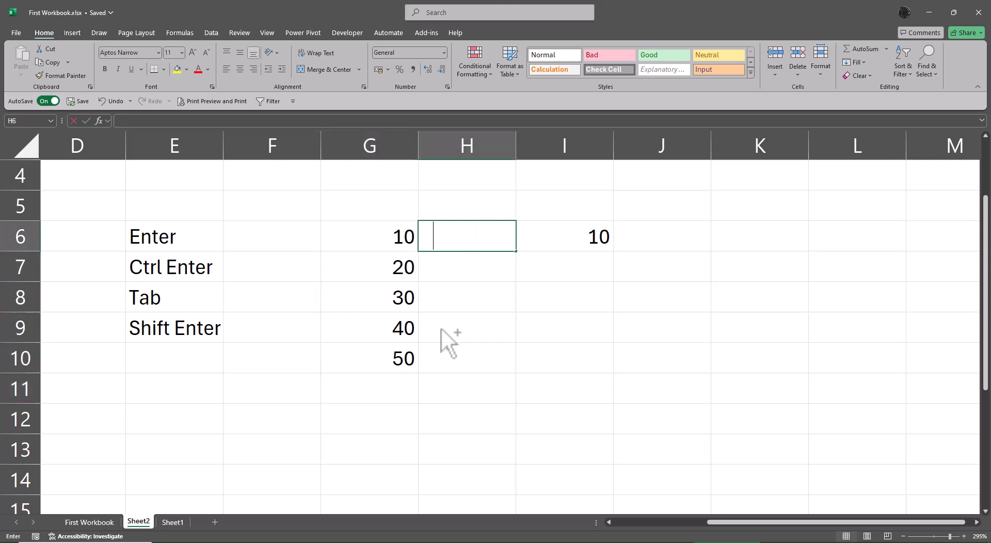
{"action": "key", "text": "Left"}
{"action": "key", "text": "shift+Down"}
{"action": "key", "text": "shift+Down"}
{"action": "key", "text": "shift+Down"}
{"action": "key", "text": "shift+Down"}
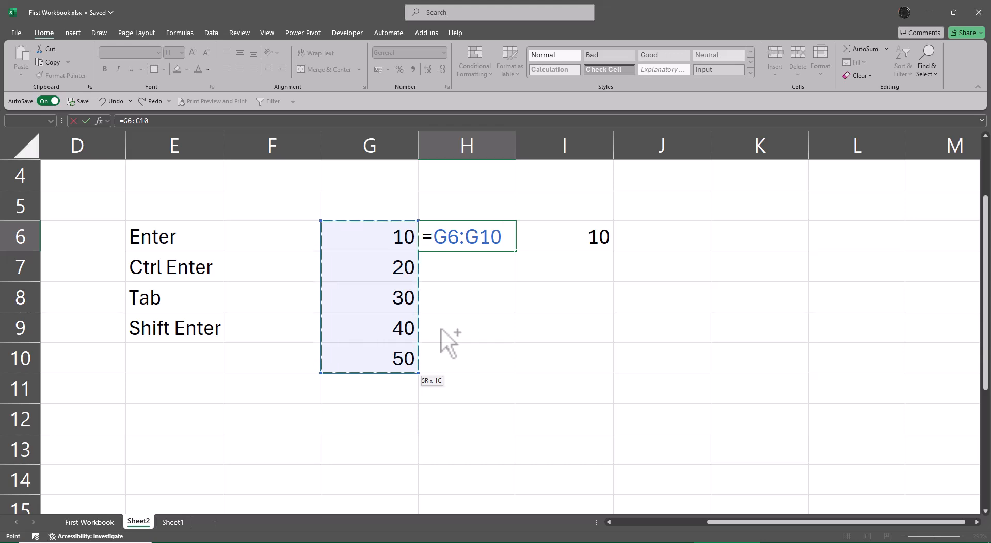
{"action": "key", "text": "Return"}
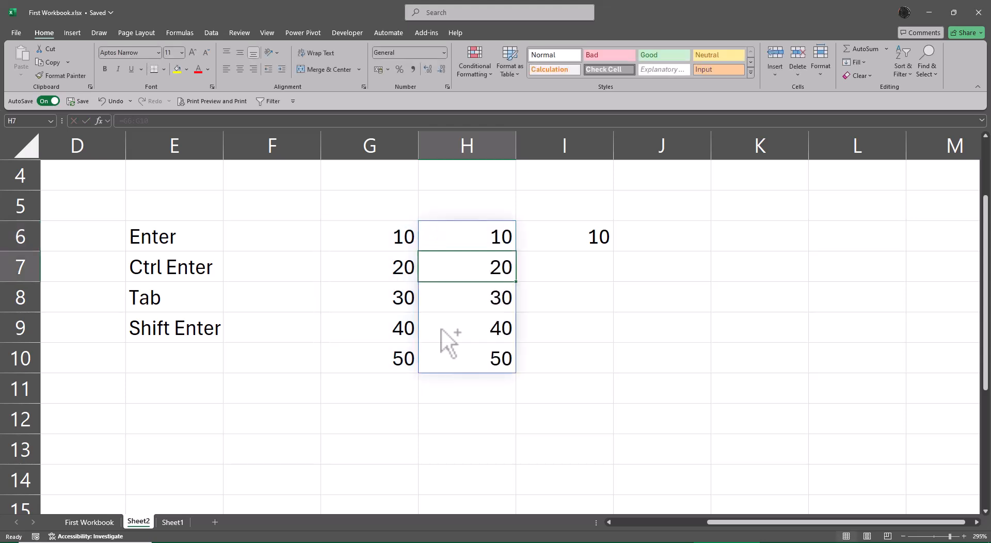
{"action": "key", "text": "Up"}
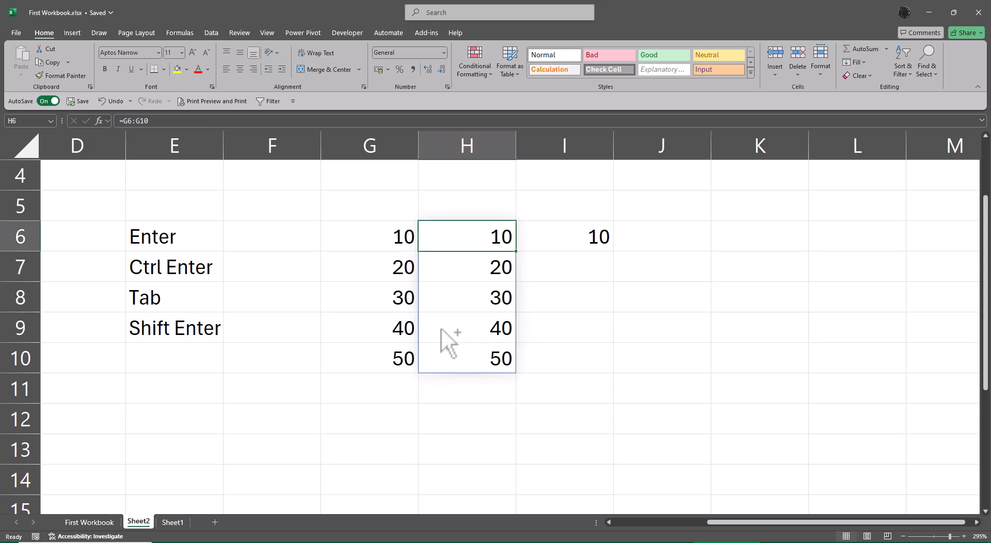
{"action": "key", "text": "ctrl+shift+Down"}
{"action": "key", "text": "Delete"}
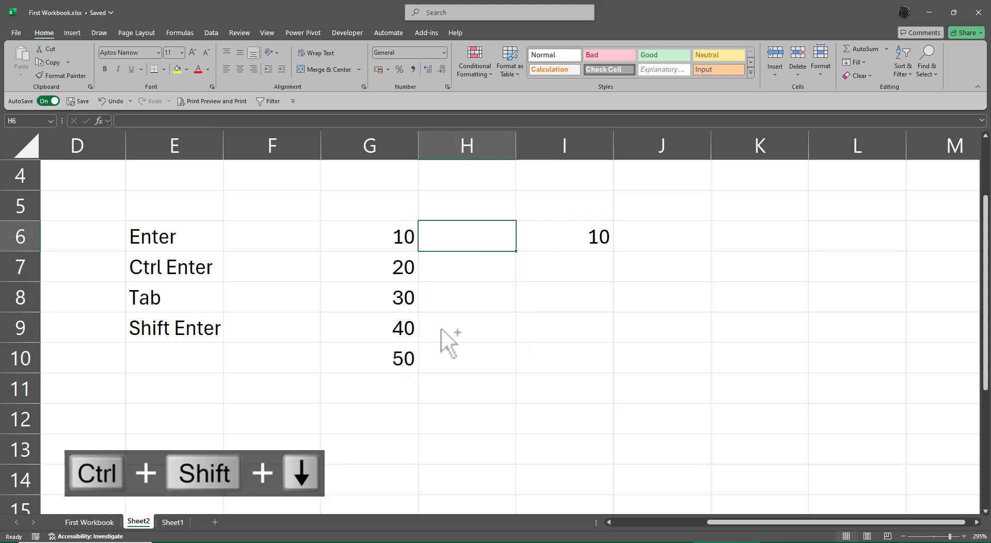
Total the numbers in G6:G10 with a SUM formula in cell H6.
{"action": "type", "text": "=sum"}
{"action": "key", "text": "Tab"}
{"action": "key", "text": "Left"}
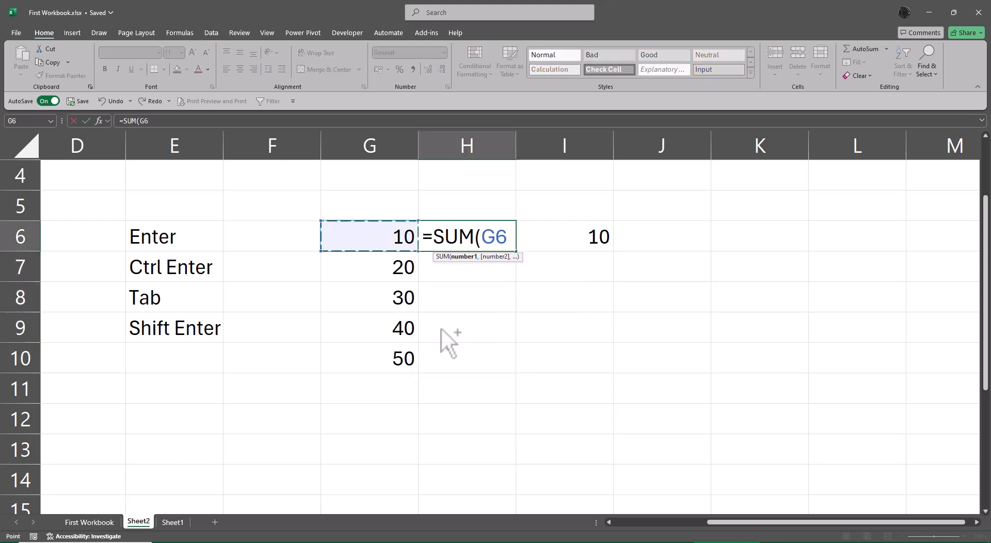
{"action": "key", "text": "ctrl+shift+Down"}
{"action": "key", "text": "Return"}
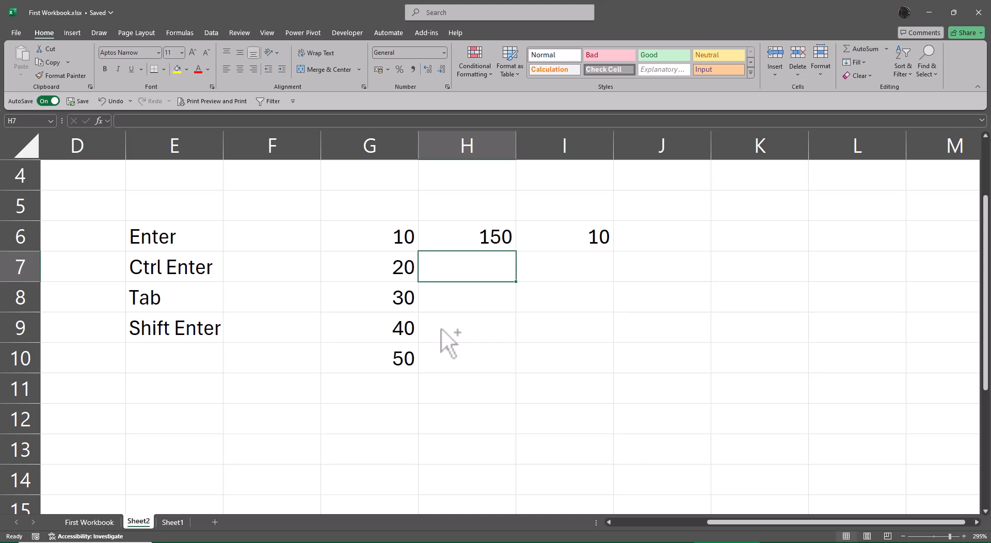
Extend the number series from cells G9:G10 down through cell G35 with the fill handle.
{"action": "key", "text": "Up"}
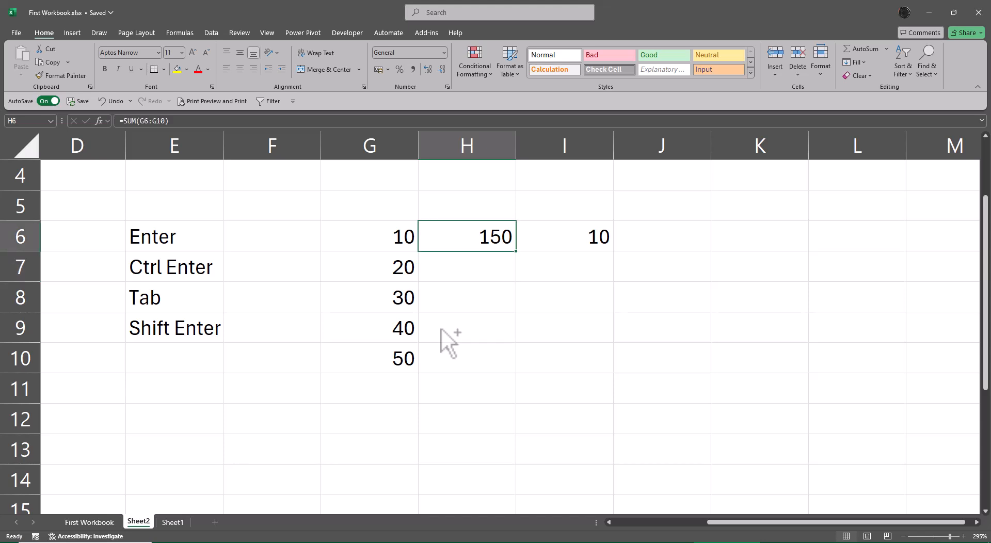
{"action": "key", "text": "Left"}
{"action": "key", "text": "shift+Down"}
{"action": "key", "text": "shift+Down"}
{"action": "key", "text": "shift+Down"}
{"action": "key", "text": "shift+Down"}
{"action": "key", "text": "Down"}
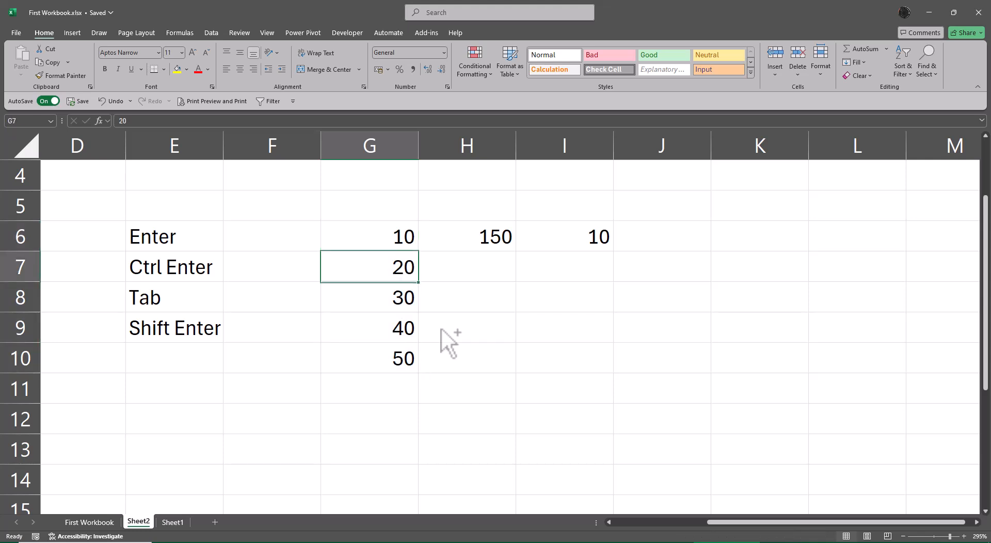
{"action": "key", "text": "Down"}
{"action": "key", "text": "Down"}
{"action": "key", "text": "shift+Down"}
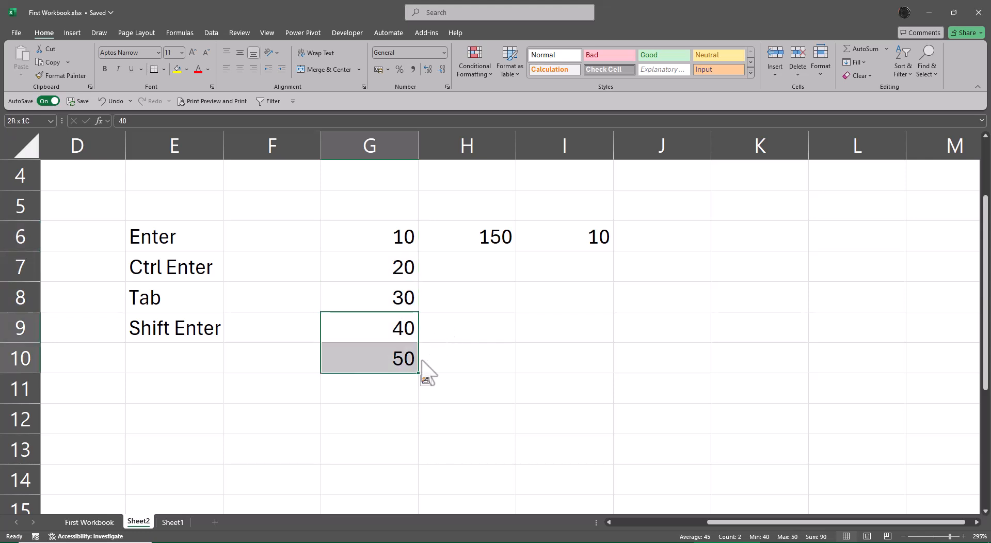
{"action": "left_click_drag", "start_coordinate": [416, 375], "coordinate": [405, 321]}
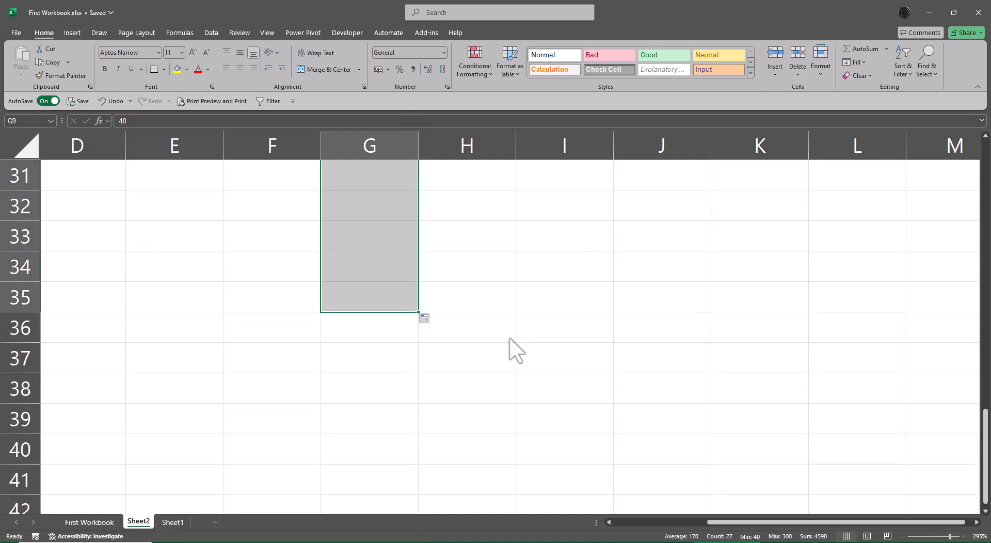
Return to the start of the number column and clear the SUM formula from cell H6.
{"action": "key", "text": "ctrl+Up"}
{"action": "key", "text": "ctrl+Up"}
{"action": "key", "text": "Right"}
{"action": "key", "text": "Down"}
{"action": "key", "text": "Down"}
{"action": "key", "text": "Down"}
{"action": "key", "text": "Down"}
{"action": "key", "text": "Down"}
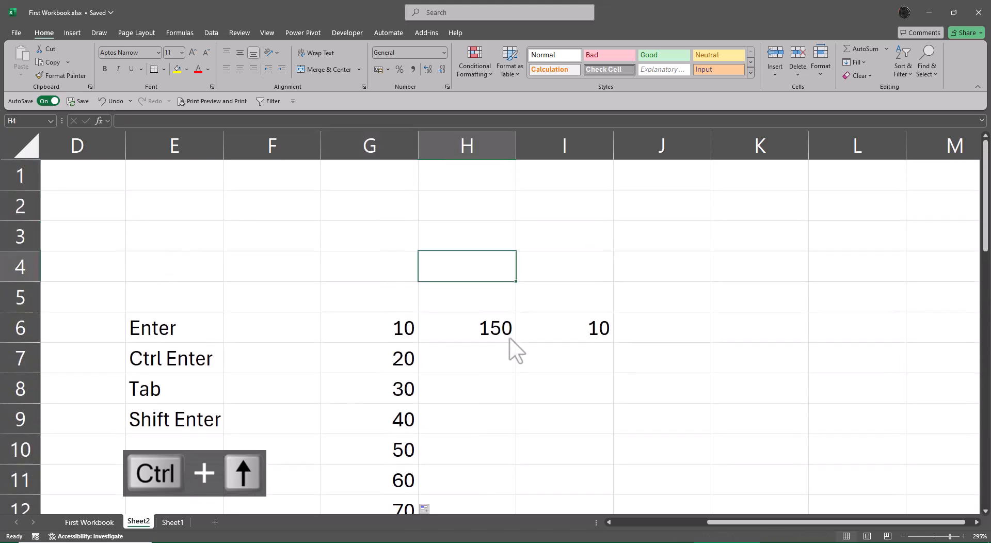
{"action": "key", "text": "Delete"}
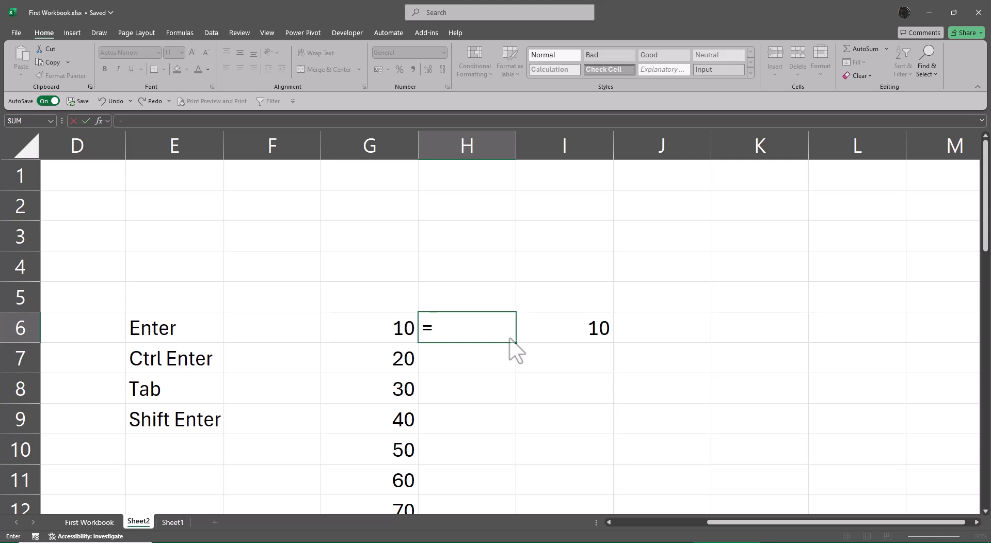
Total the whole number series G6:G35 with a SUM formula in cell H6, and undo the entry.
{"action": "type", "text": "su"}
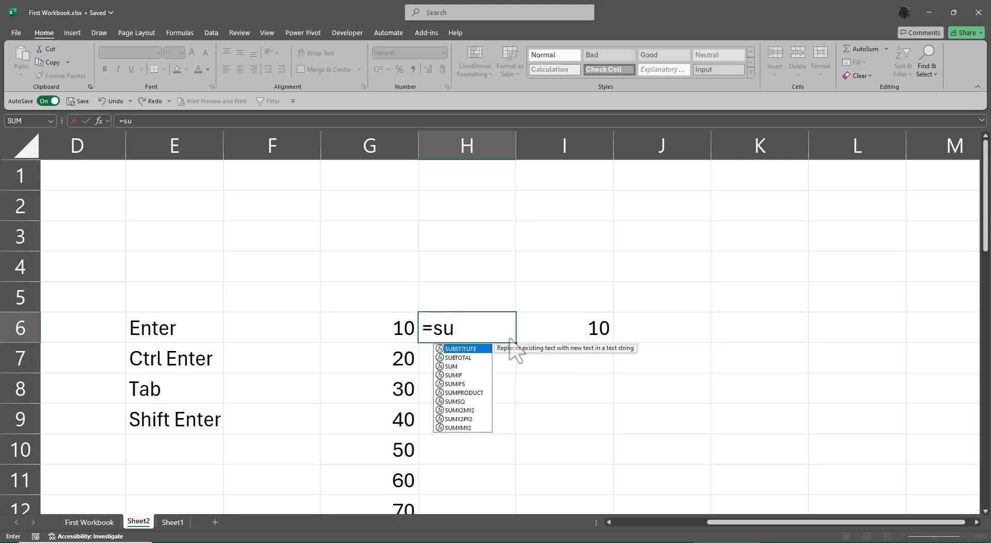
{"action": "type", "text": "m"}
{"action": "key", "text": "Tab"}
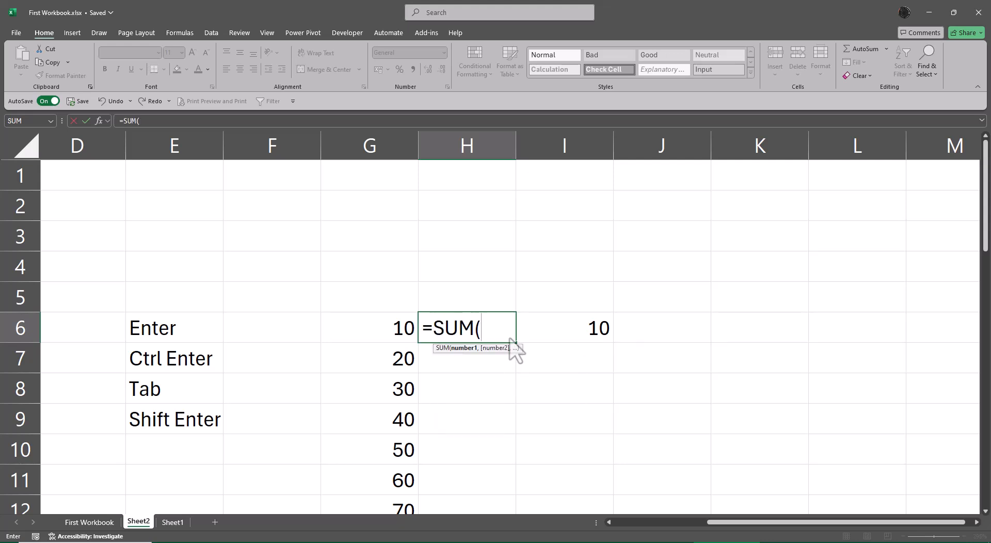
{"action": "key", "text": "Left"}
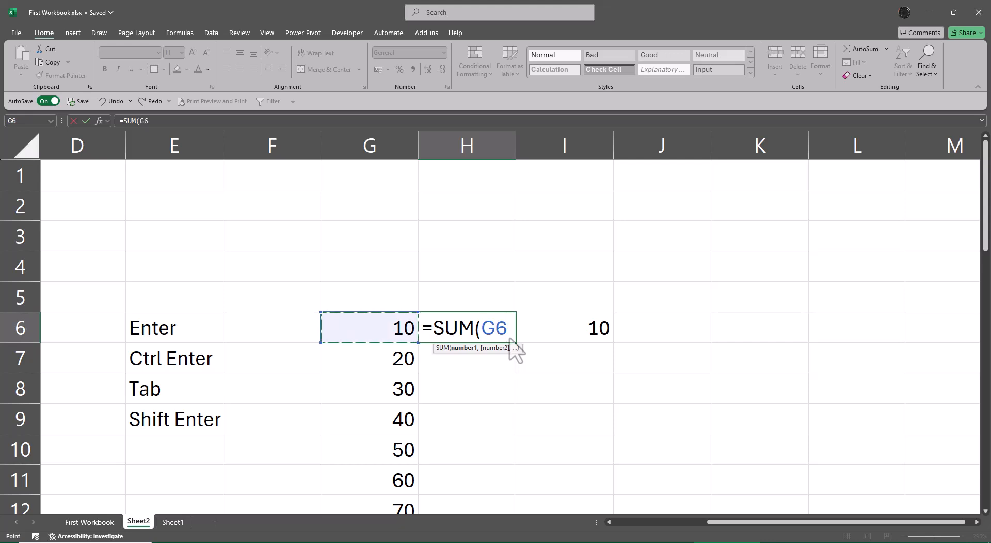
{"action": "key", "text": "ctrl+shift+Down"}
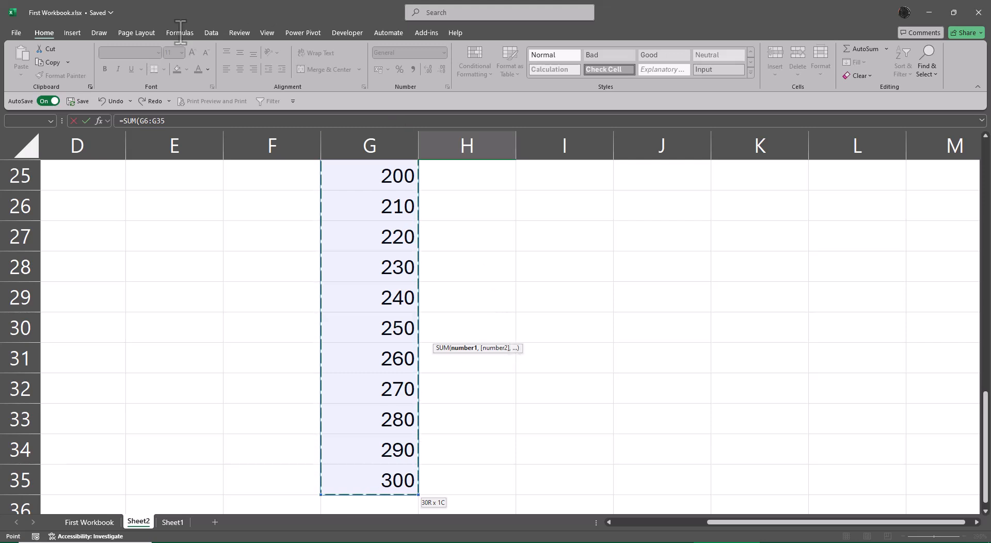
{"action": "key", "text": "Return"}
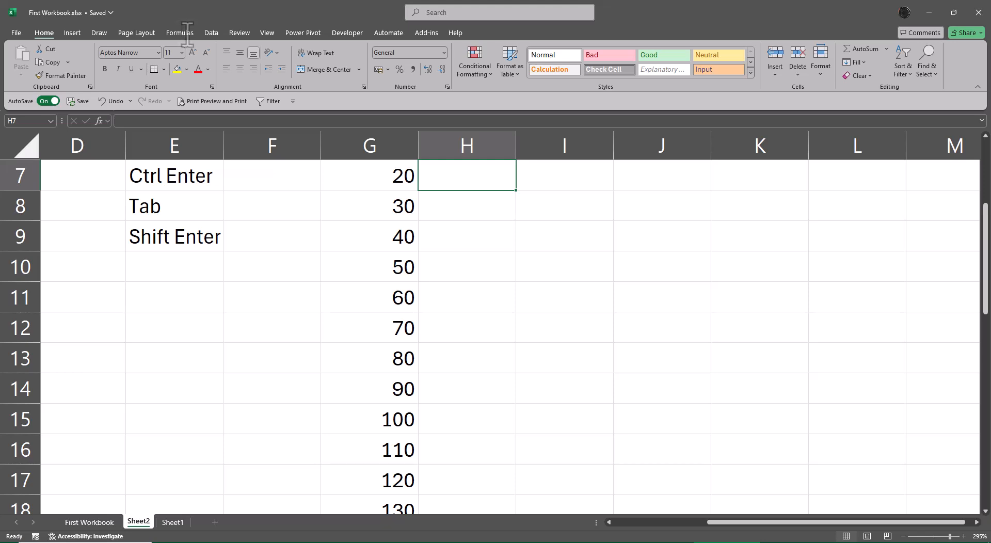
{"action": "key", "text": "ctrl+z"}
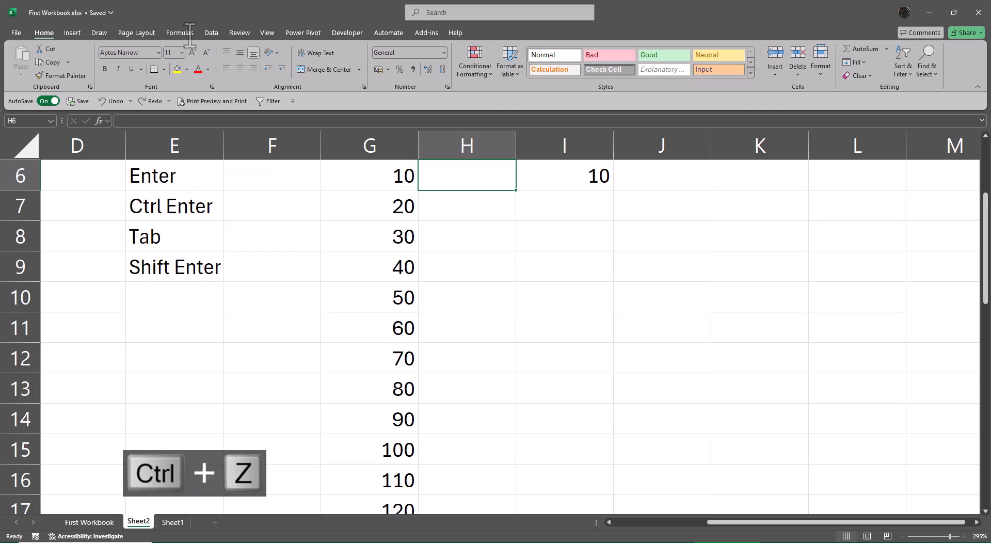
Enter the sum of G6:G35 in cell H6 again, returning to the formula cell before confirming, and delete the formula.
{"action": "type", "text": "=sum"}
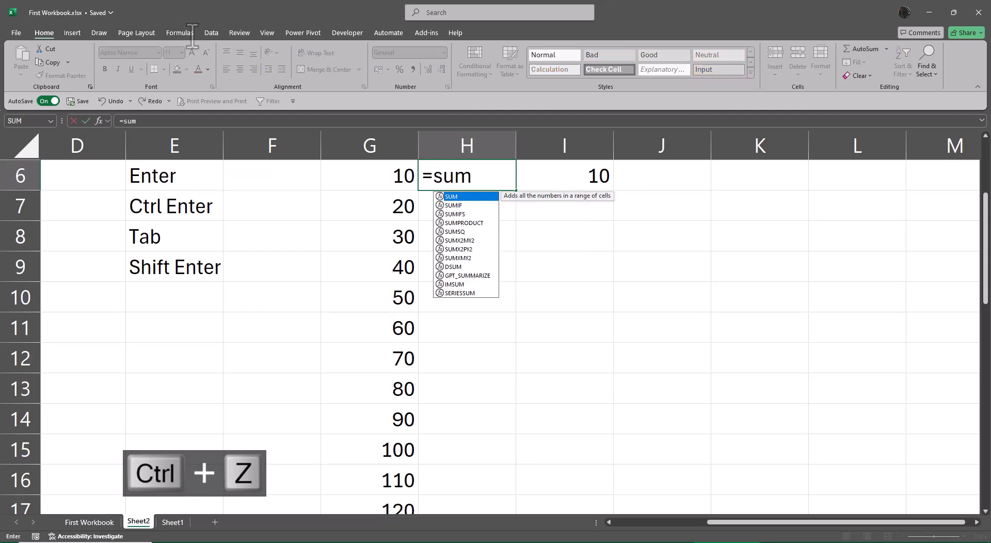
{"action": "key", "text": "Tab"}
{"action": "key", "text": "Left"}
{"action": "key", "text": "ctrl+shift+Down"}
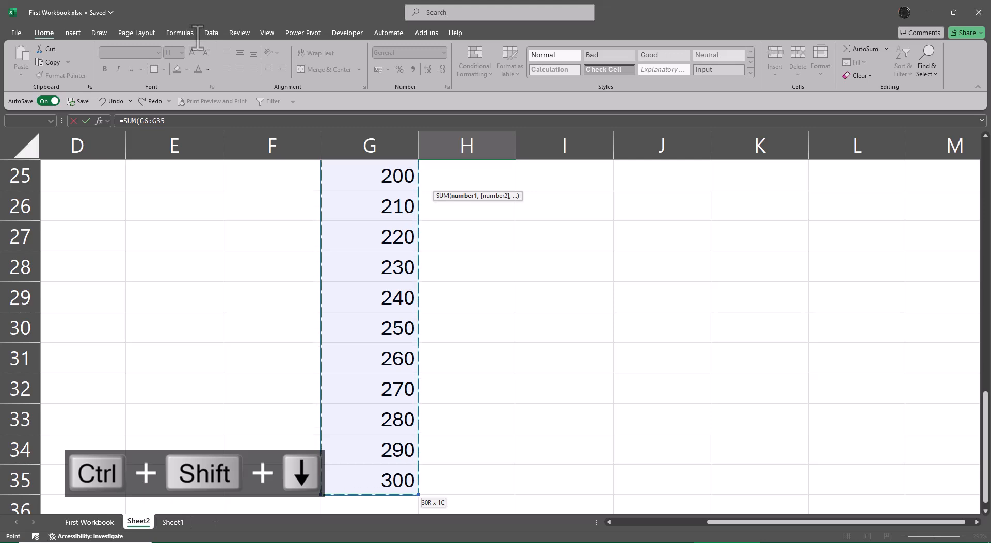
{"action": "key", "text": "ctrl+BackSpace"}
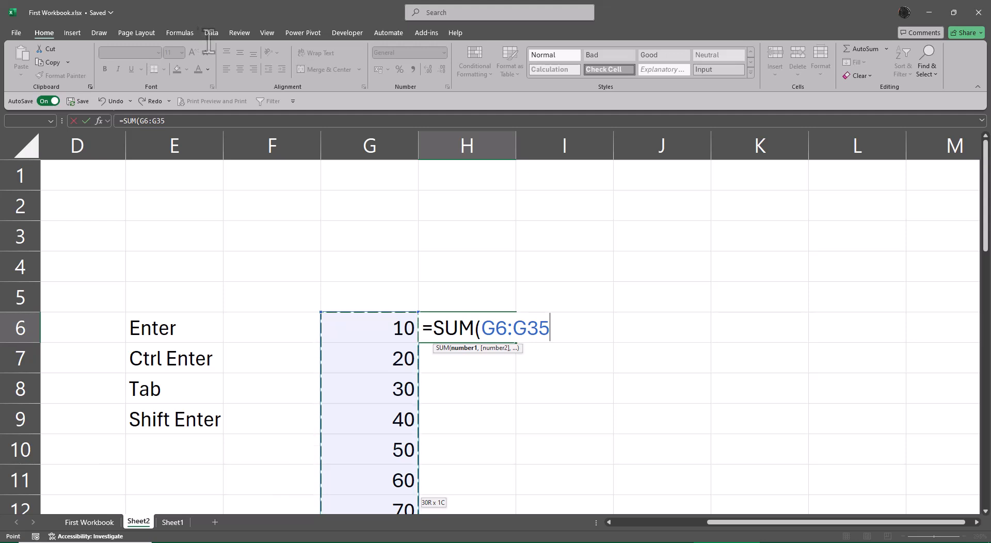
{"action": "key", "text": "Return"}
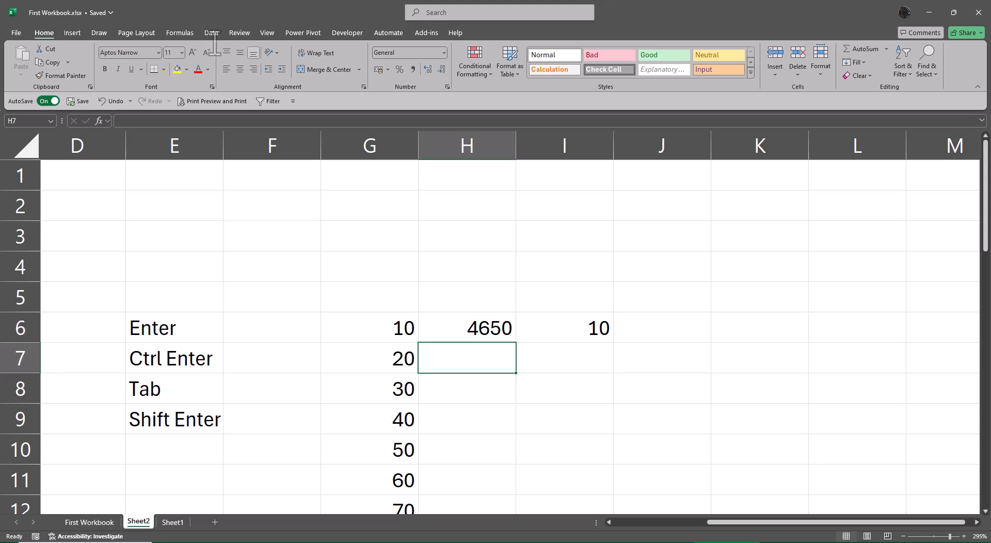
{"action": "key", "text": "Up"}
{"action": "key", "text": "Delete"}
{"action": "key", "text": "Left"}
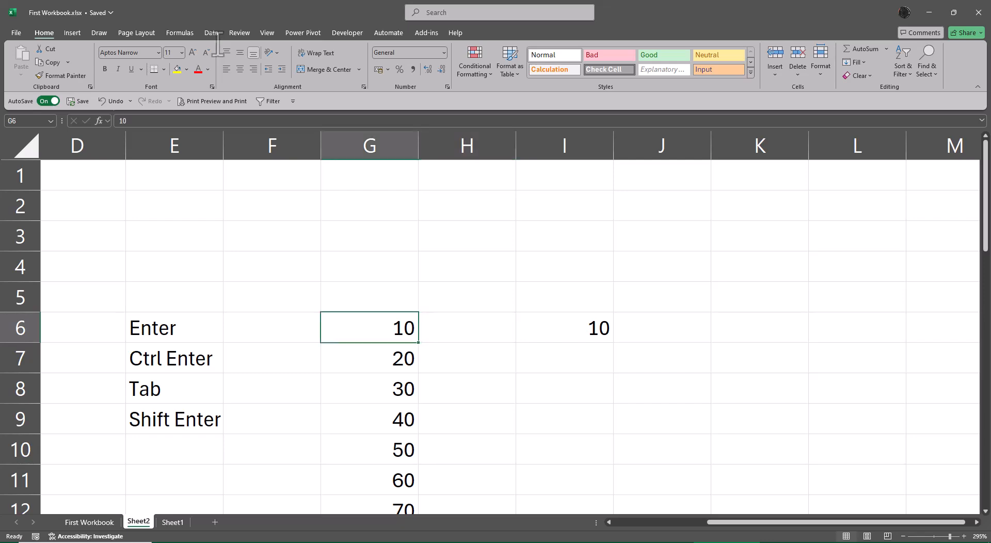
Sum G6:G35 with a SUM formula in cell H6, confirming it so that the selection moves up to H5.
{"action": "key", "text": "Right"}
{"action": "type", "text": "=sum"}
{"action": "key", "text": "Tab"}
{"action": "key", "text": "Left"}
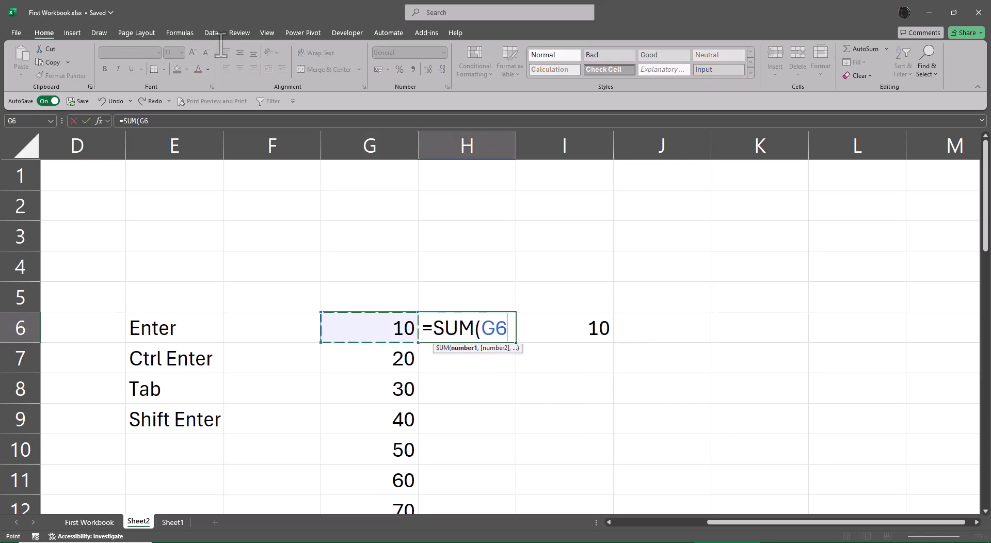
{"action": "key", "text": "ctrl+shift+Down"}
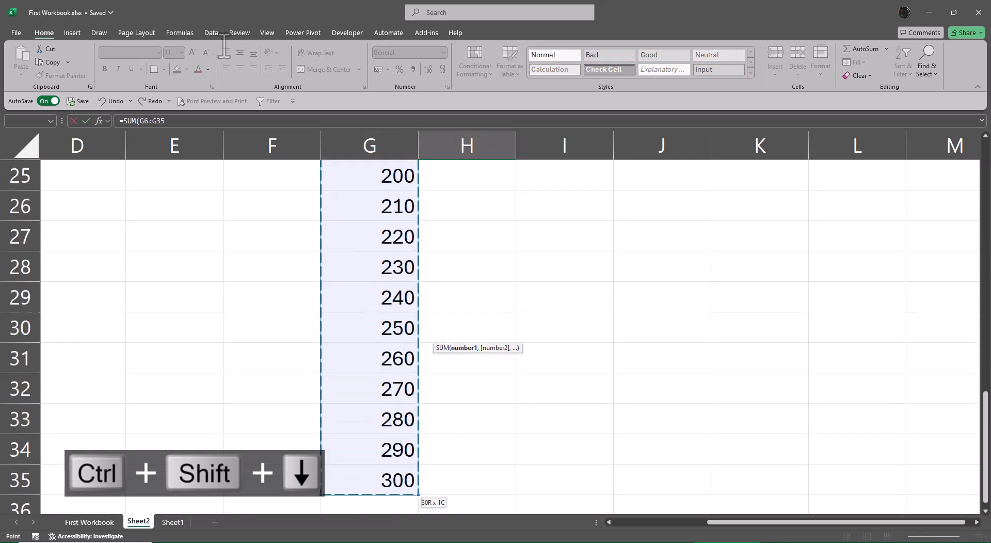
{"action": "key", "text": "shift+Return"}
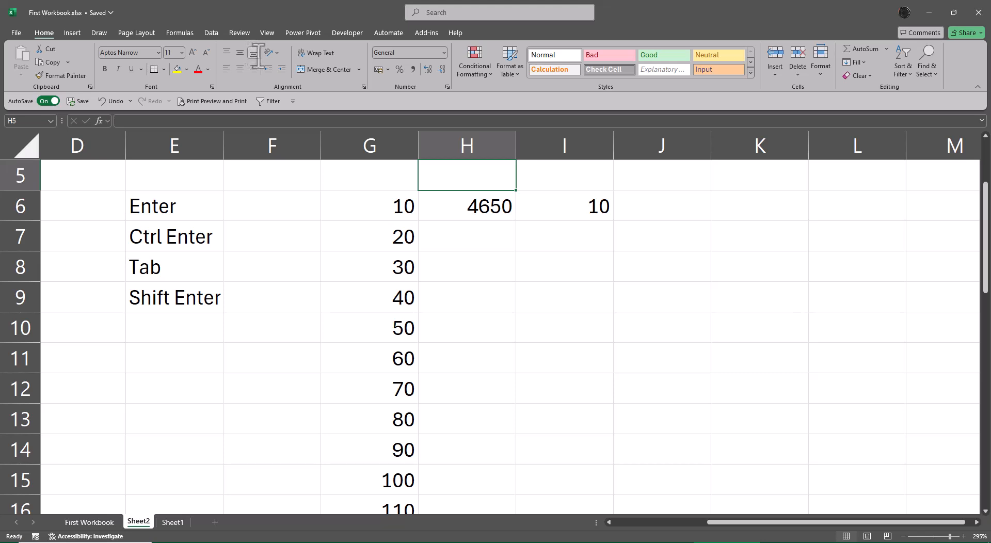
Enter the description Downward in cell F6, beside the Enter label.
{"action": "key", "text": "Left"}
{"action": "key", "text": "Left"}
{"action": "key", "text": "Left"}
{"action": "key", "text": "Left"}
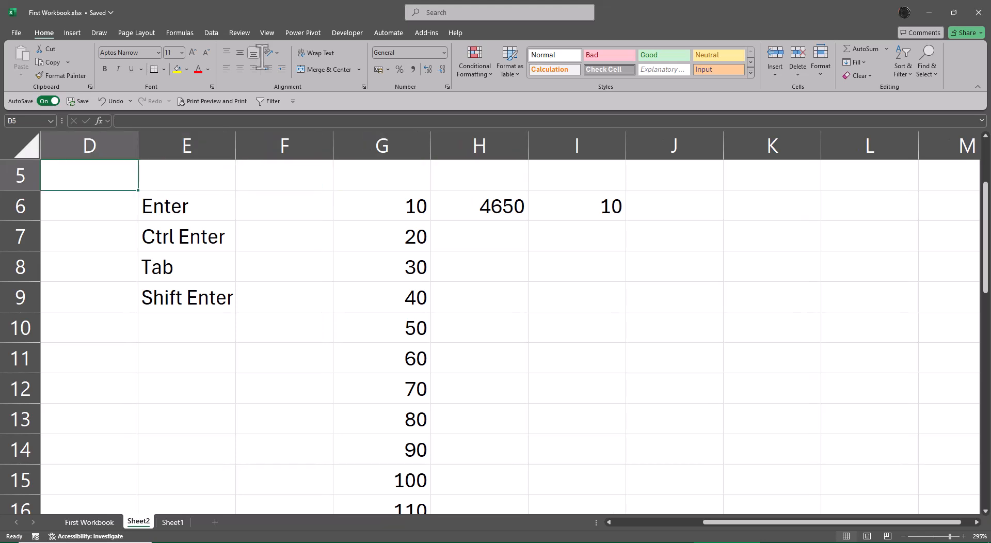
{"action": "key", "text": "Down"}
{"action": "key", "text": "Right"}
{"action": "key", "text": "Right"}
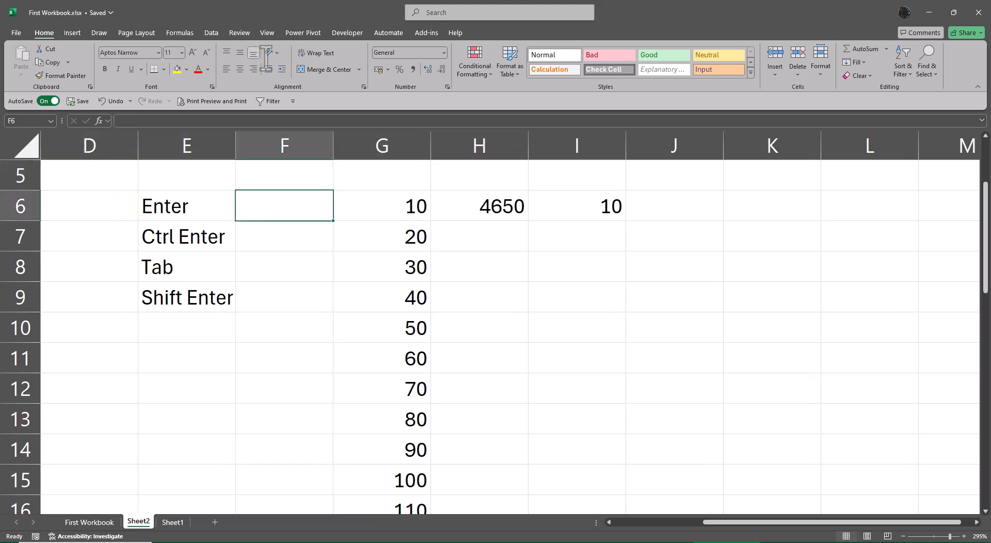
{"action": "type", "text": "Downward"}
{"action": "key", "text": "Return"}
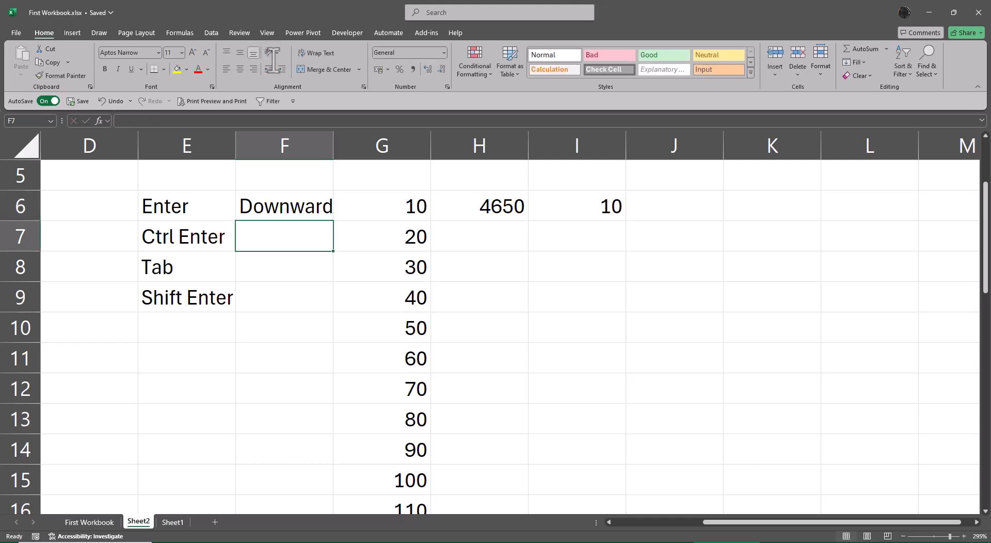
Enter Retains in cell F7 beside Ctrl Enter and Right Side in cell F8 beside Tab.
{"action": "type", "text": "Retaine"}
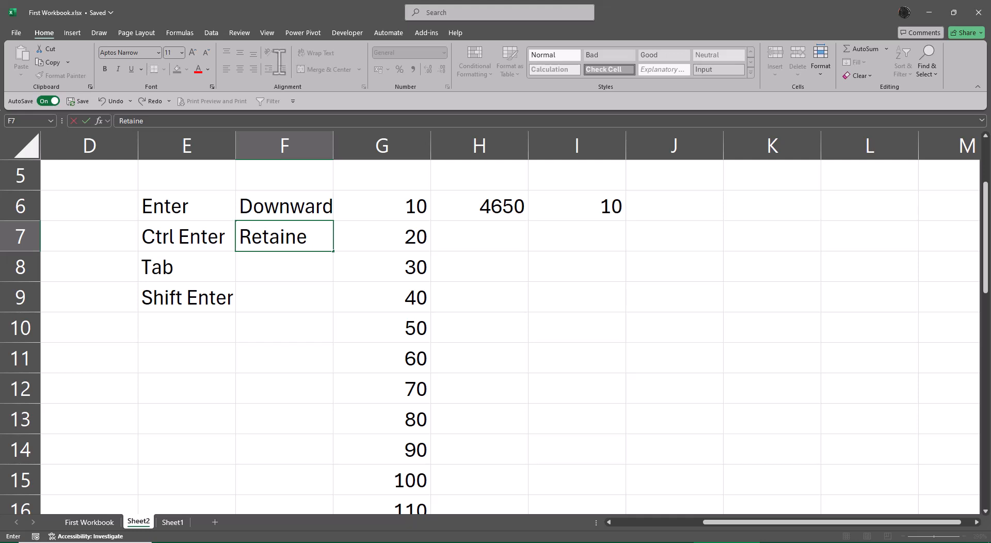
{"action": "key", "text": "BackSpace"}
{"action": "type", "text": "s"}
{"action": "key", "text": "Return"}
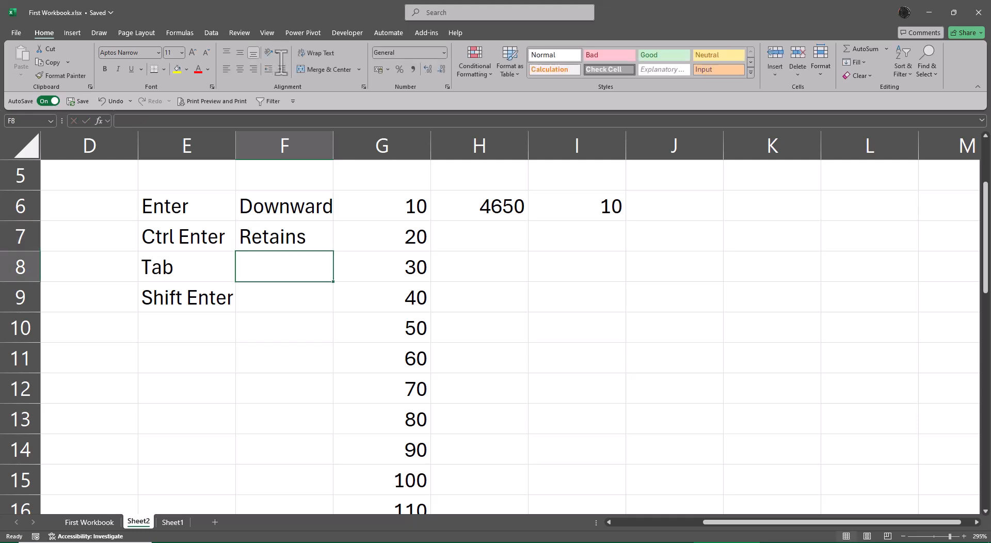
{"action": "type", "text": "Eight"}
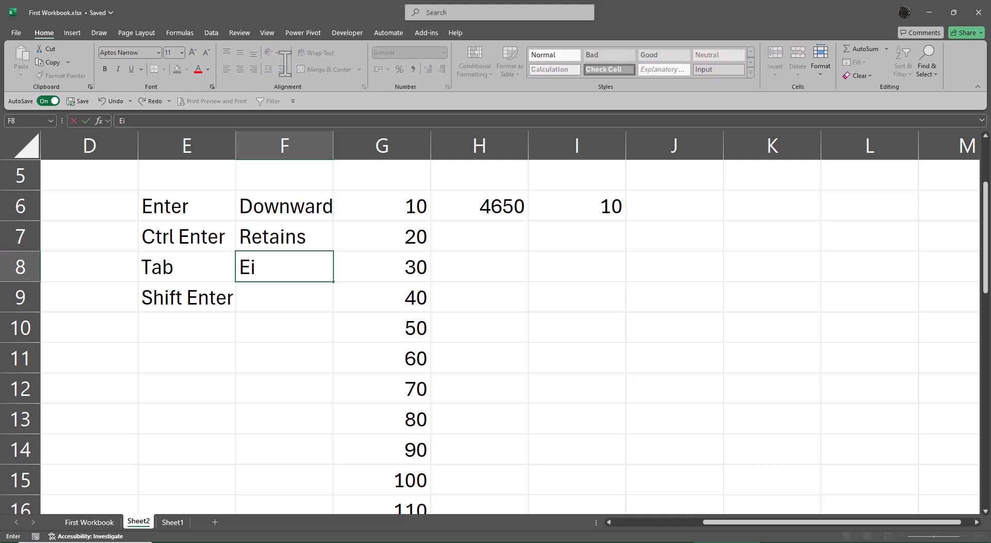
{"action": "key", "text": "BackSpace"}
{"action": "key", "text": "BackSpace"}
{"action": "key", "text": "BackSpace"}
{"action": "key", "text": "BackSpace"}
{"action": "key", "text": "BackSpace"}
{"action": "type", "text": "Right Side"}
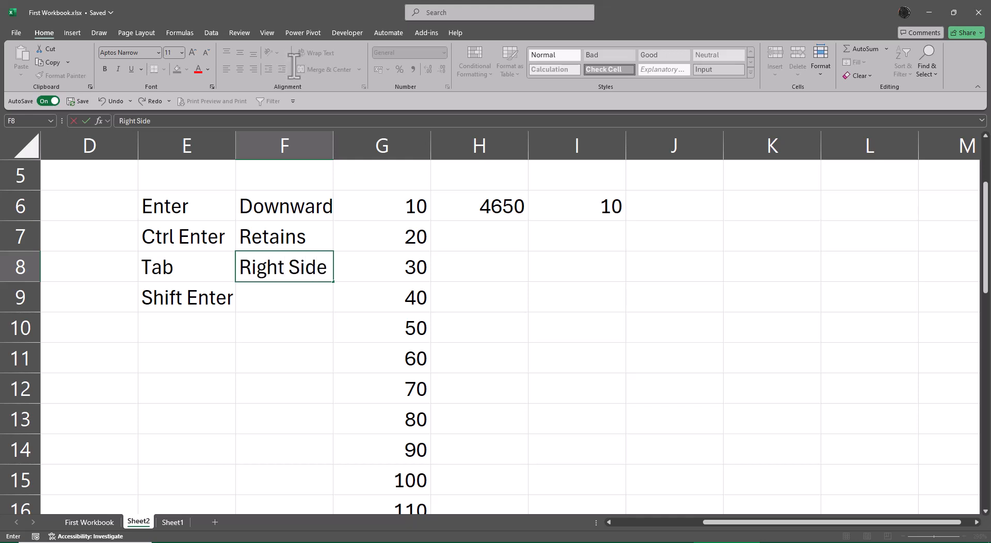
{"action": "key", "text": "Return"}
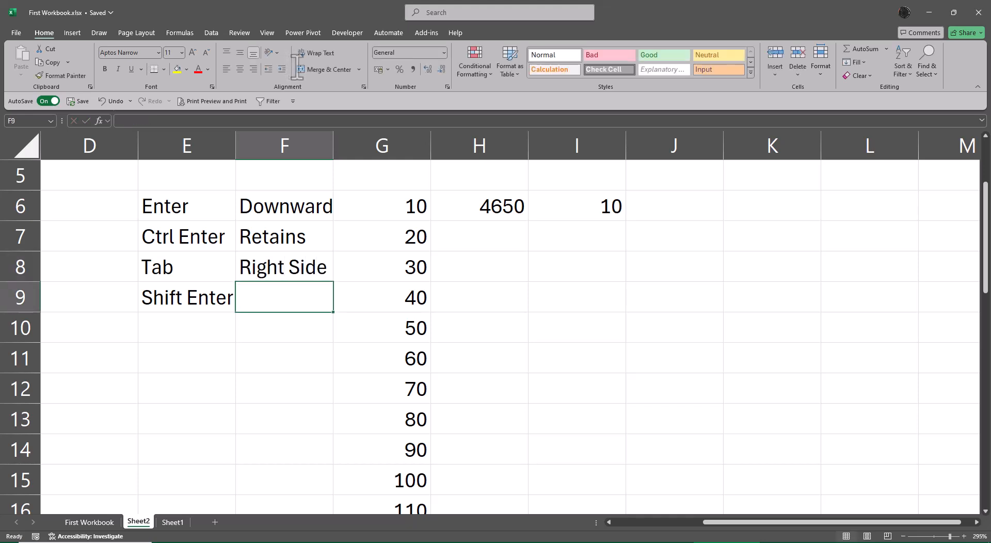
Enter One Step Upward in cell F9 beside Shift Enter, and fit column F's width to its text.
{"action": "type", "text": "On"}
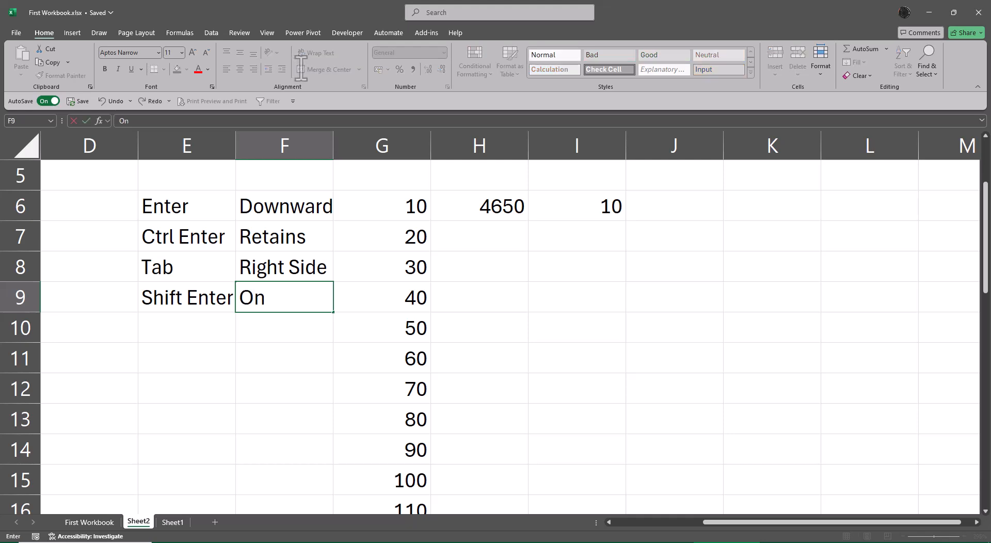
{"action": "type", "text": "e Step Upward"}
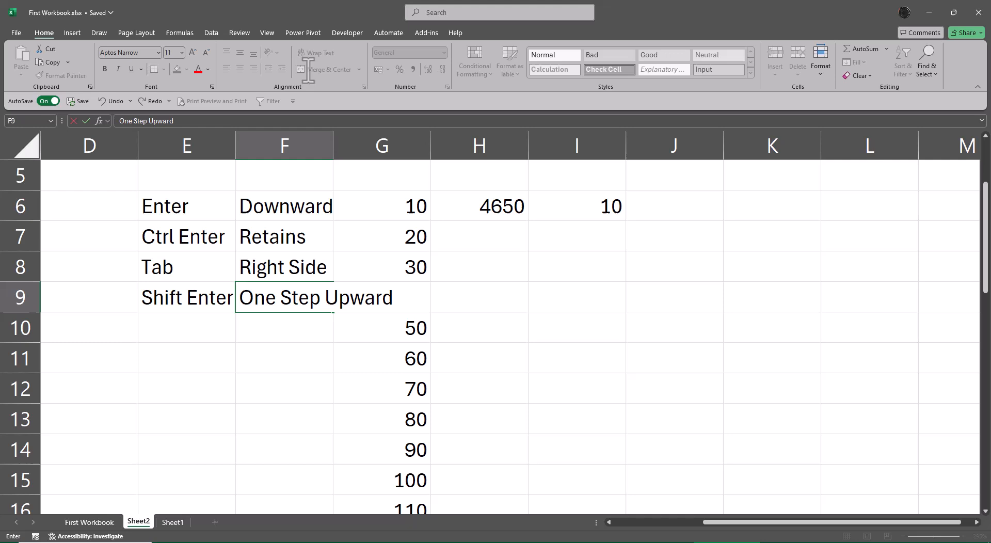
{"action": "key", "text": "ctrl+Return"}
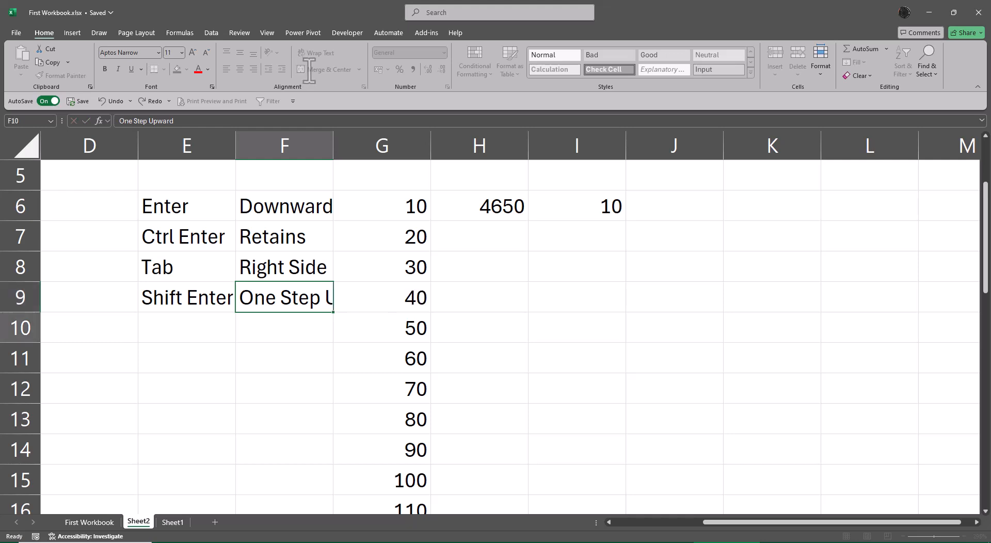
{"action": "key", "text": "alt+a"}
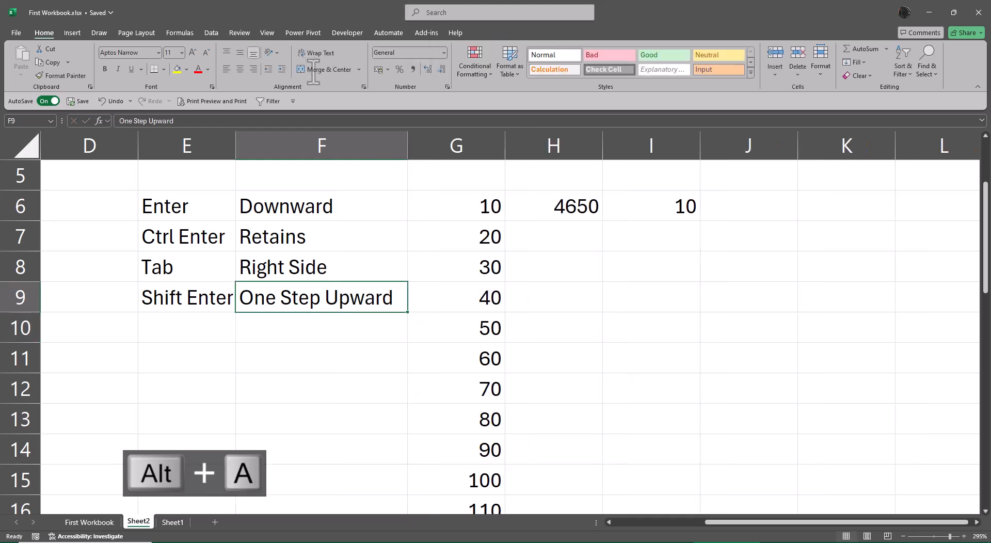